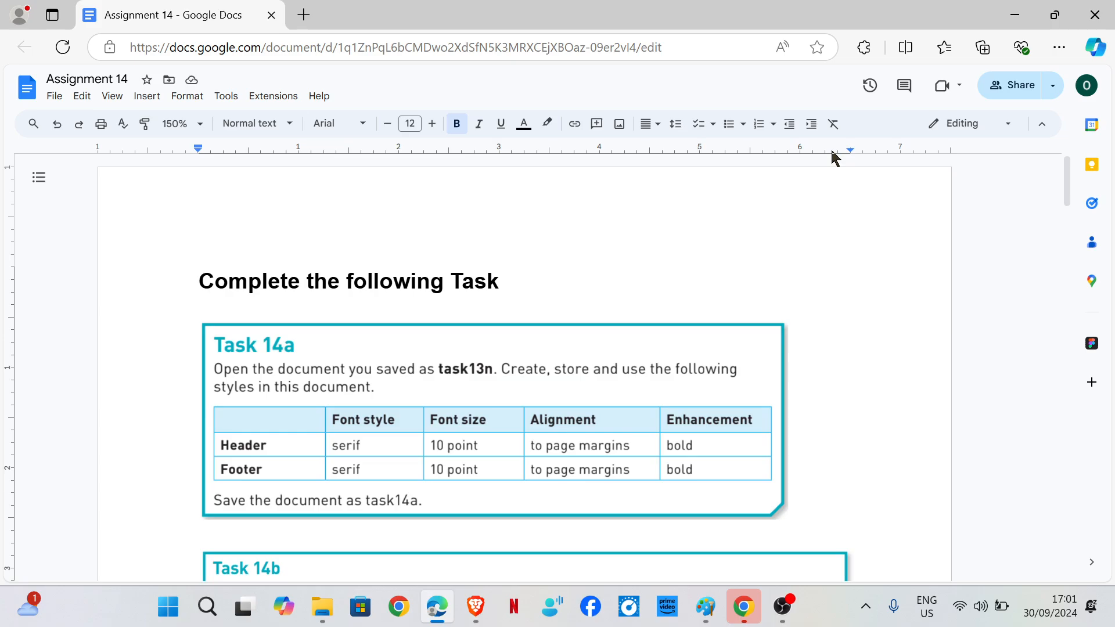
Read the Task 14a instructions, and open Task13n.docx from the Chapter 13 folder in Word.
{"action": "scroll", "coordinate": [386, 325], "scroll_direction": "down", "scroll_amount": 2}
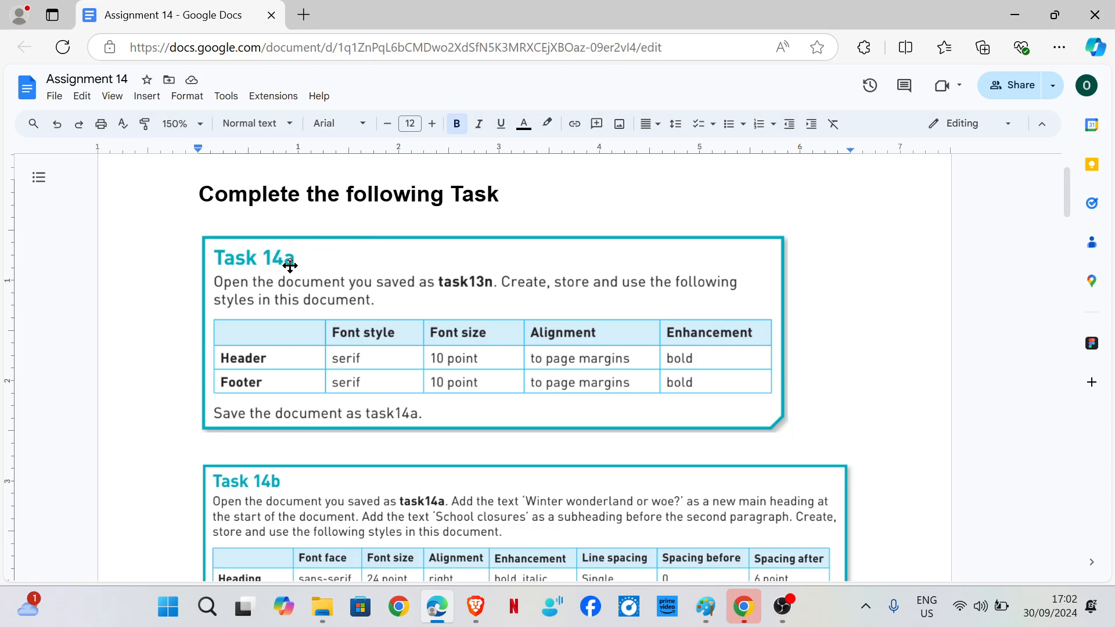
{"action": "scroll", "coordinate": [296, 263], "scroll_direction": "down", "scroll_amount": 1}
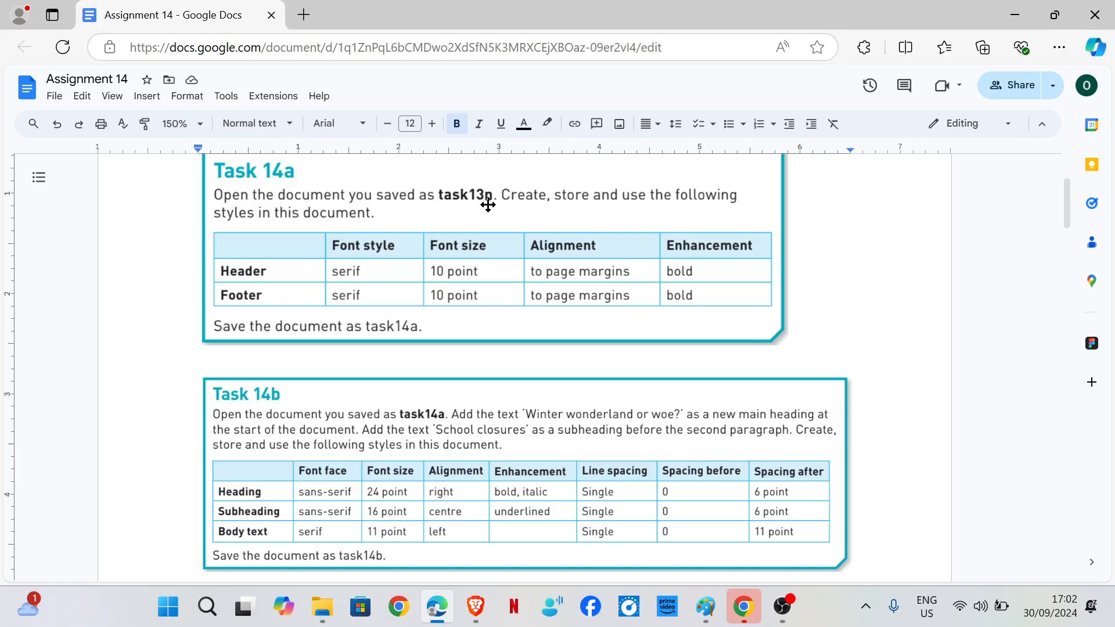
{"action": "left_click", "coordinate": [322, 606]}
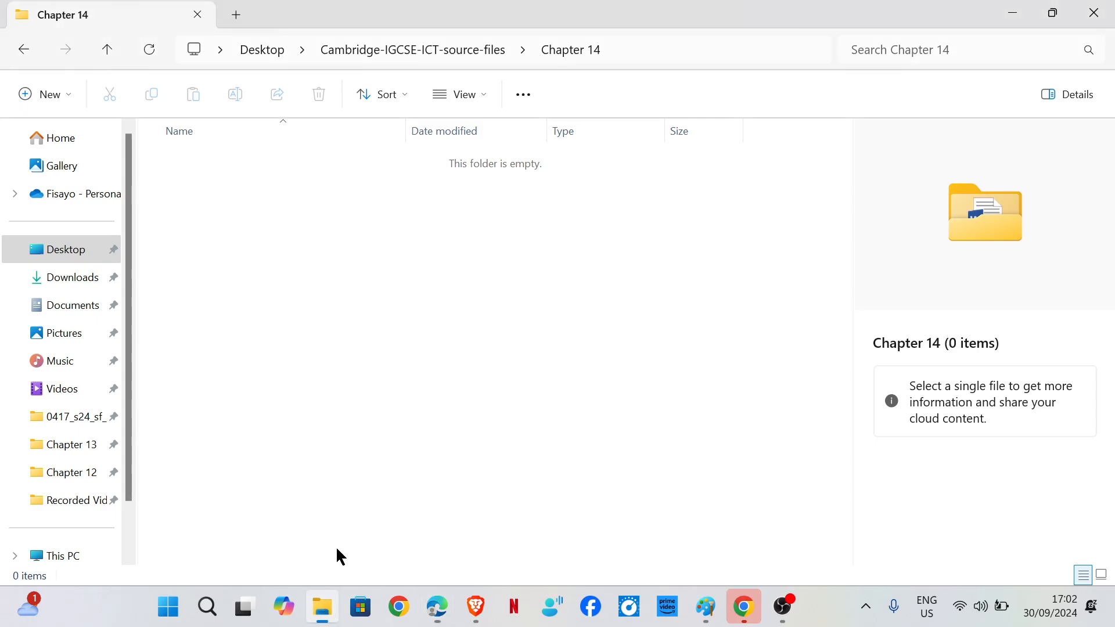
{"action": "left_click", "coordinate": [380, 50]}
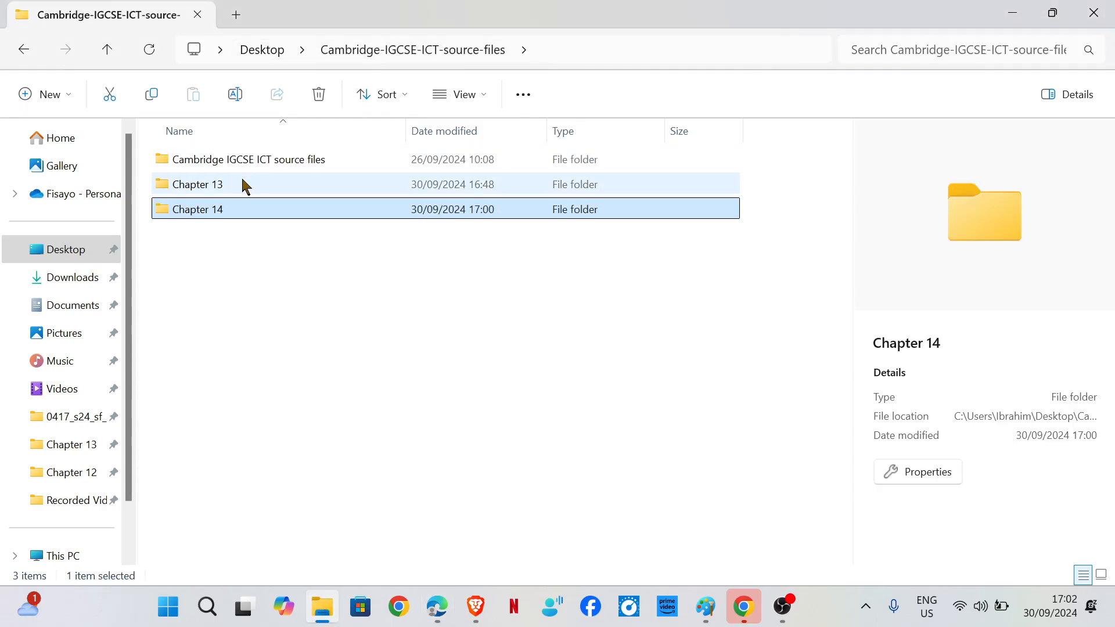
{"action": "left_click", "coordinate": [244, 184]}
{"action": "double_click", "coordinate": [244, 184]}
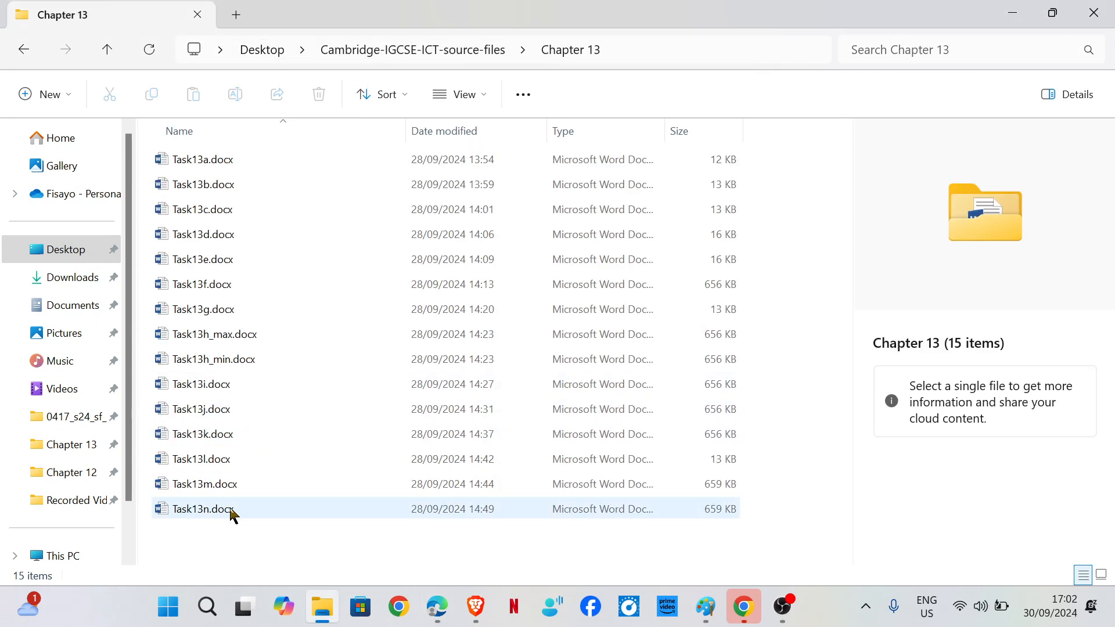
{"action": "left_click", "coordinate": [232, 511]}
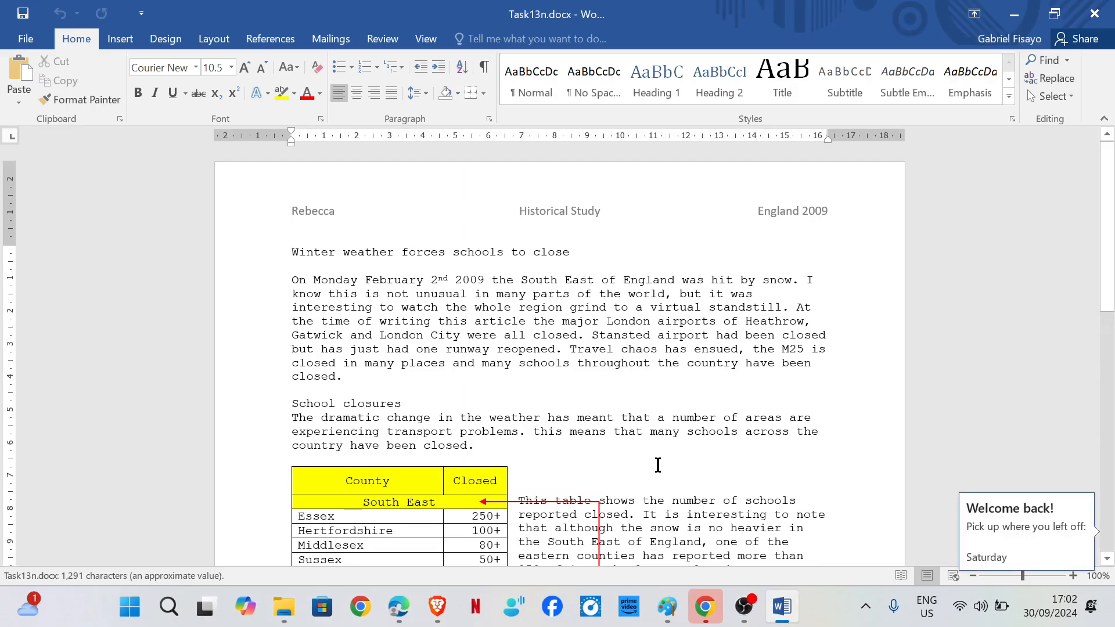
Check the Task 14a style requirements in the assignment, and open the Header style of Task13n.docx for modification.
{"action": "left_click", "coordinate": [411, 606]}
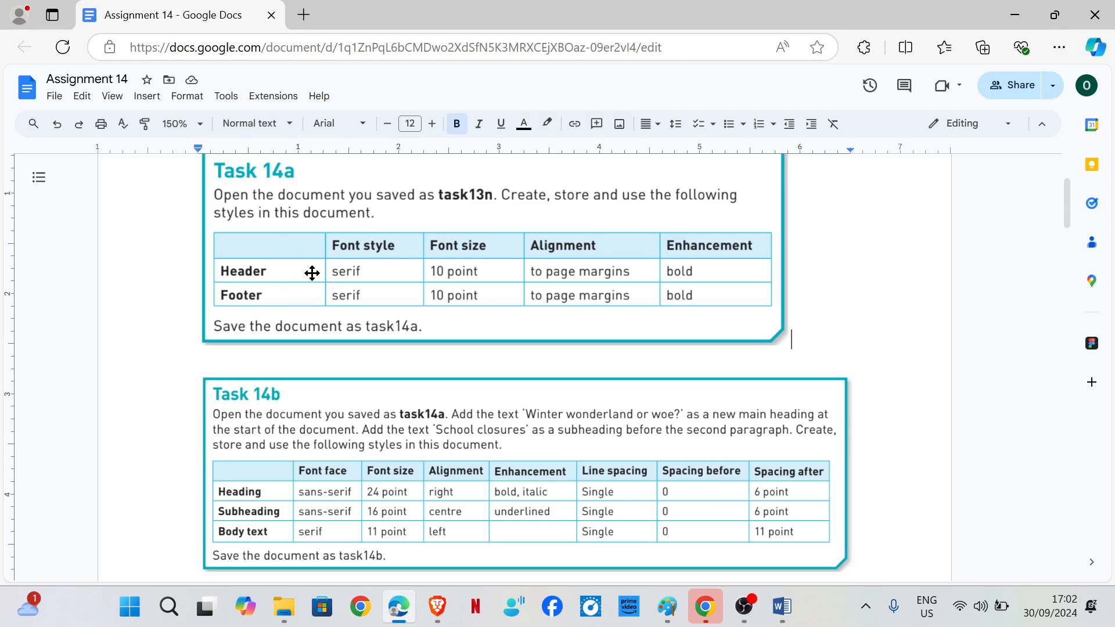
{"action": "left_click", "coordinate": [784, 615]}
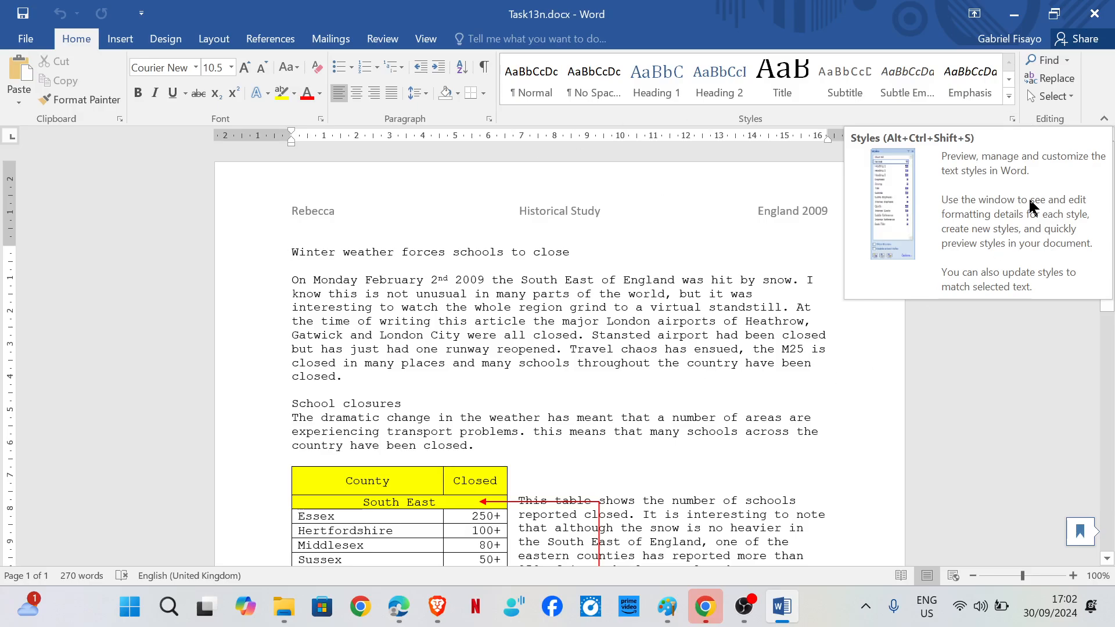
{"action": "left_click", "coordinate": [1012, 119]}
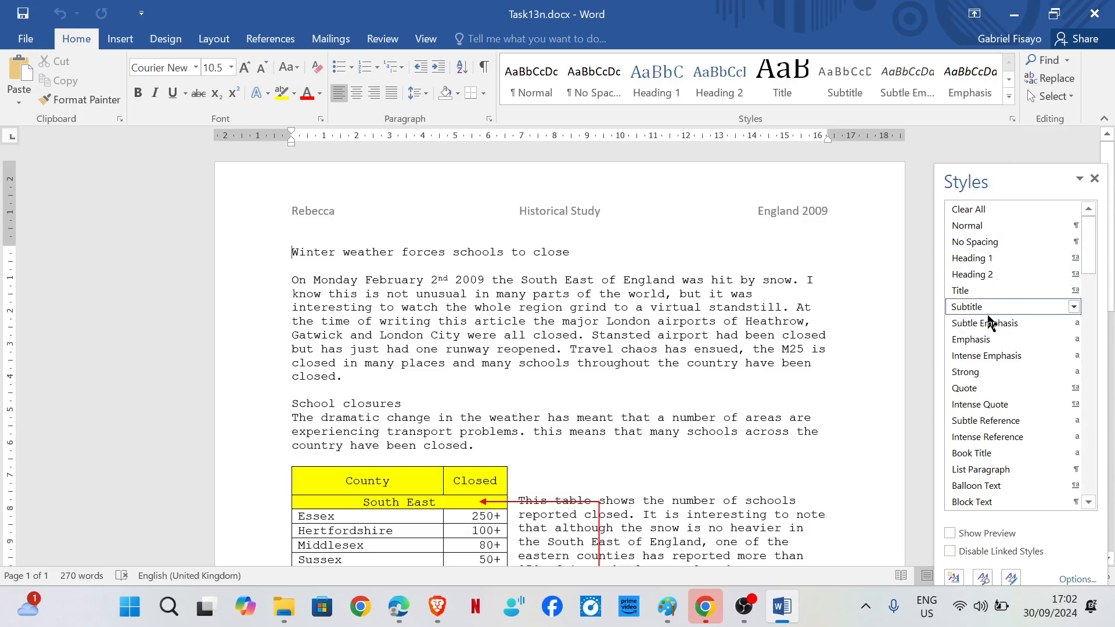
{"action": "scroll", "coordinate": [987, 371], "scroll_direction": "down", "scroll_amount": 4}
{"action": "scroll", "coordinate": [981, 415], "scroll_direction": "down", "scroll_amount": 5}
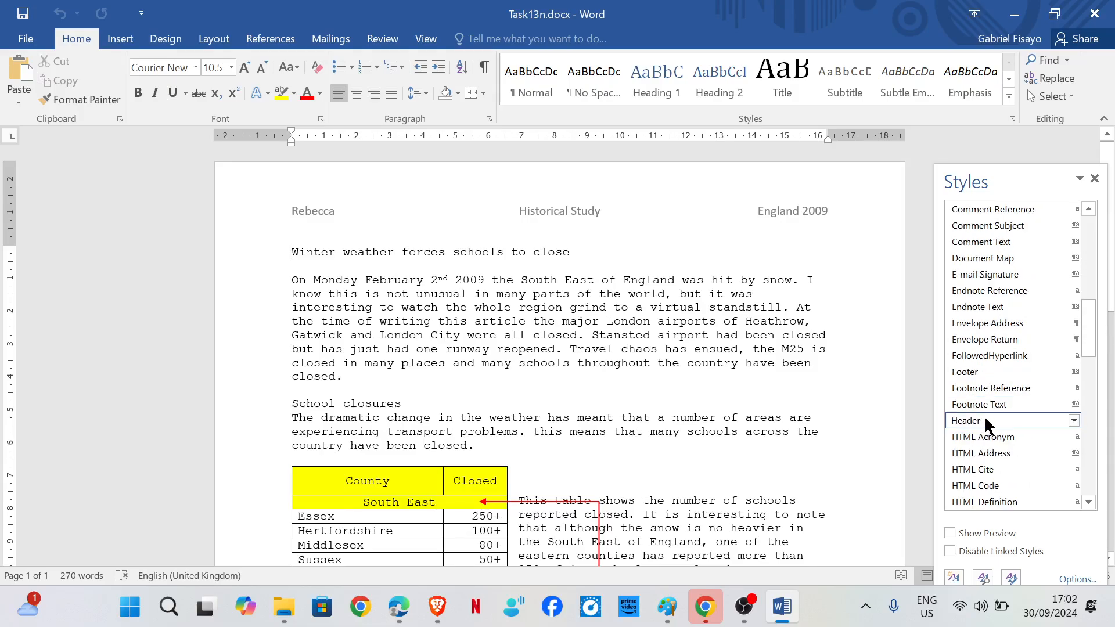
{"action": "mouse_move", "coordinate": [987, 426]}
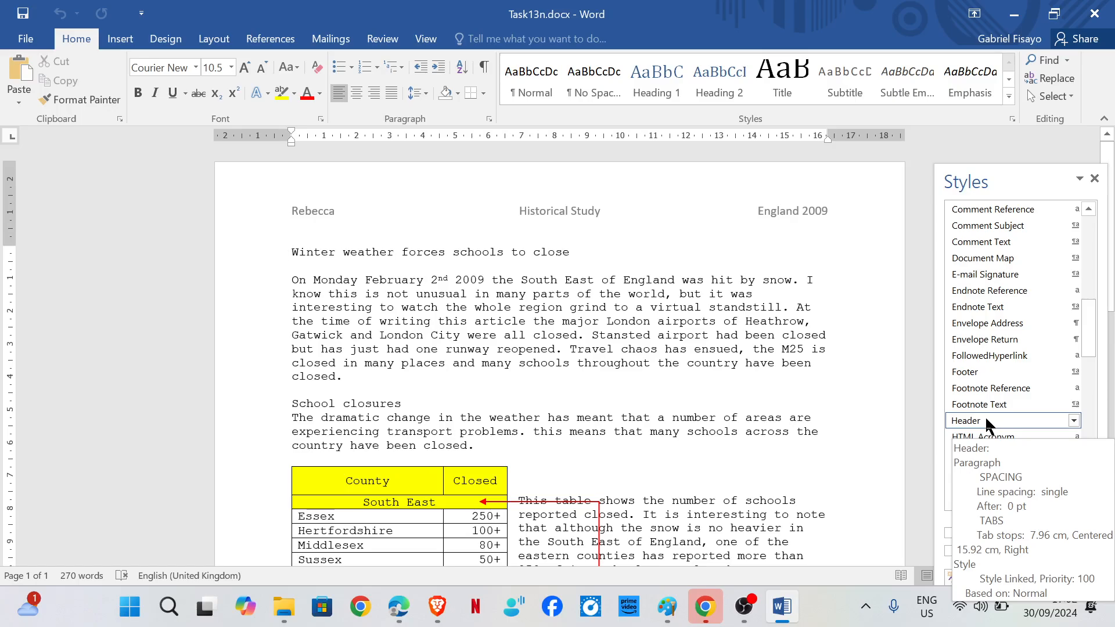
{"action": "left_click", "coordinate": [1073, 420]}
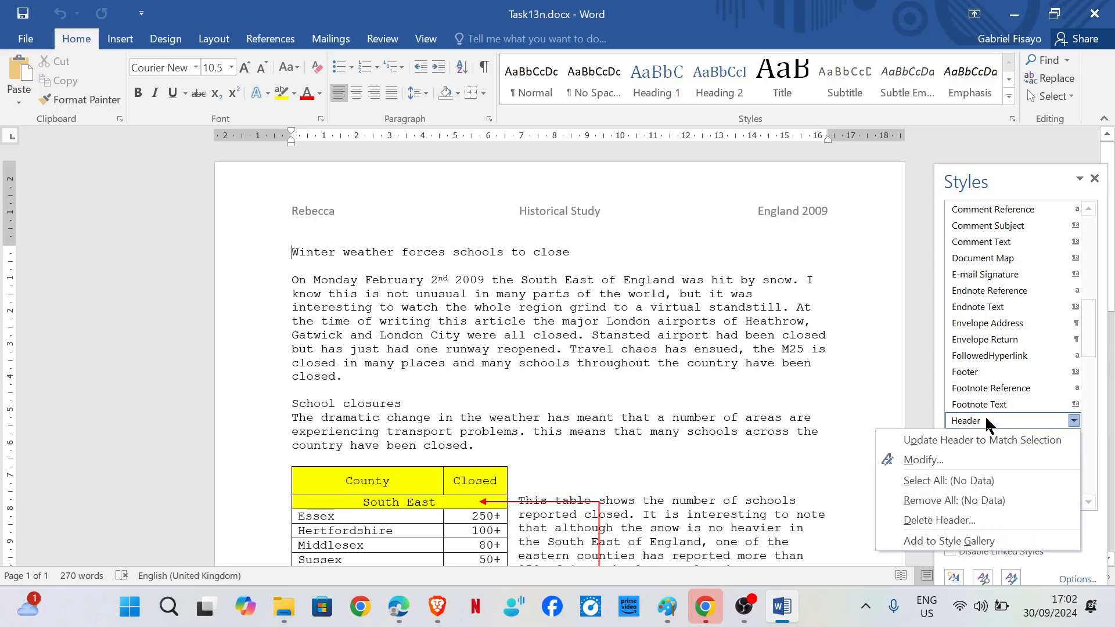
{"action": "left_click", "coordinate": [941, 460]}
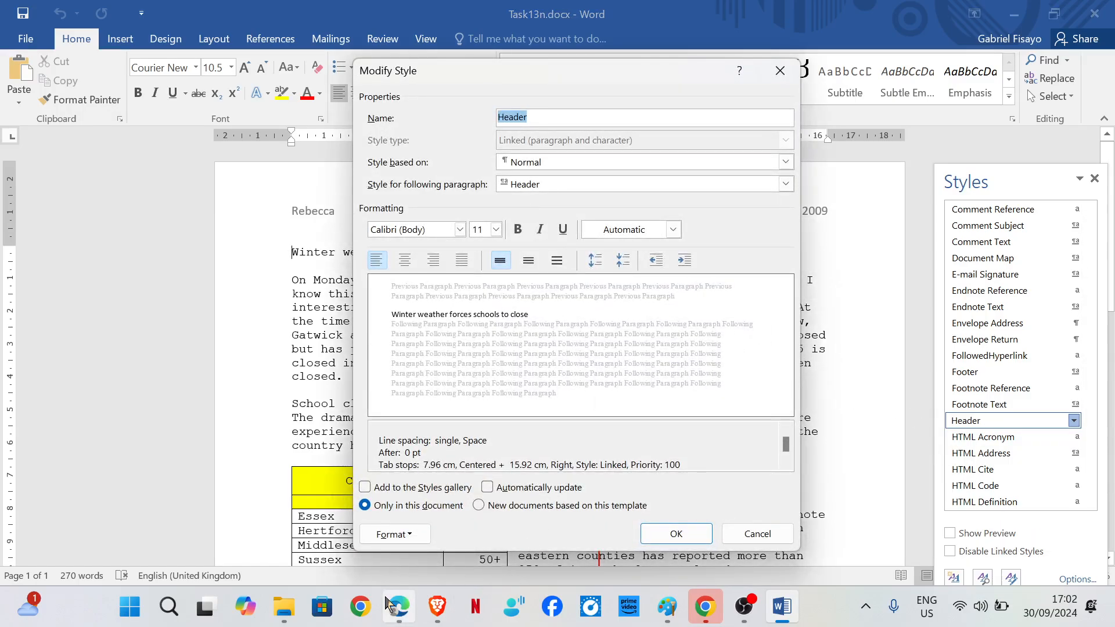
Set the Header style to Times New Roman, 10 pt and bold, following the Task 14a table.
{"action": "mouse_move", "coordinate": [399, 606]}
{"action": "left_click", "coordinate": [400, 535]}
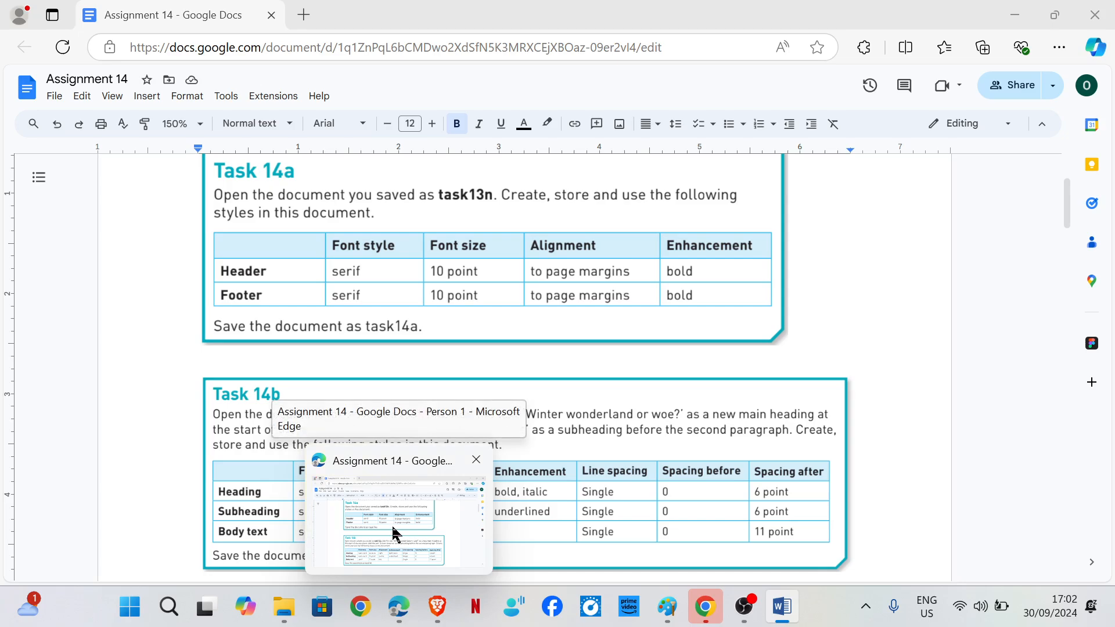
{"action": "key", "text": "alt+Tab"}
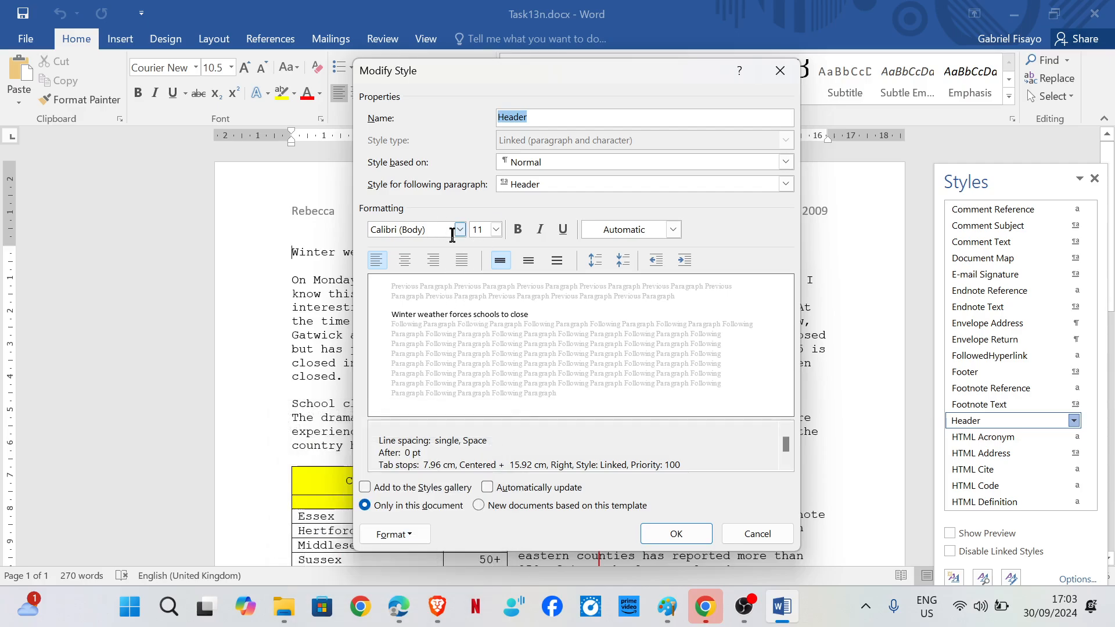
{"action": "left_click", "coordinate": [460, 231]}
{"action": "left_click", "coordinate": [457, 288]}
{"action": "left_click", "coordinate": [482, 228]}
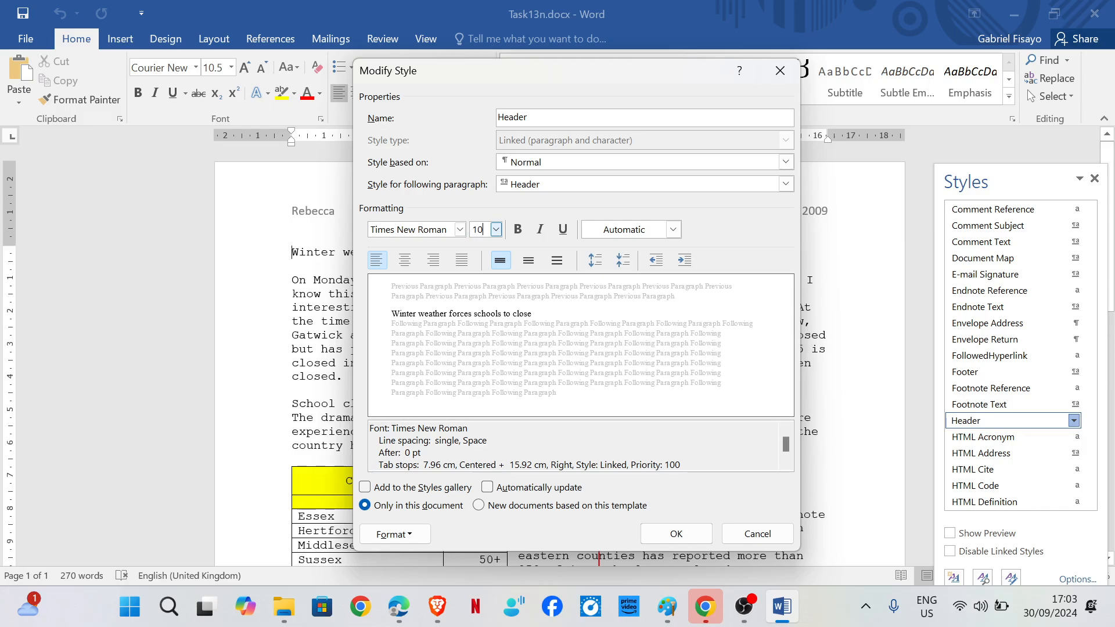
{"action": "type", "text": "10"}
{"action": "mouse_move", "coordinate": [398, 607]}
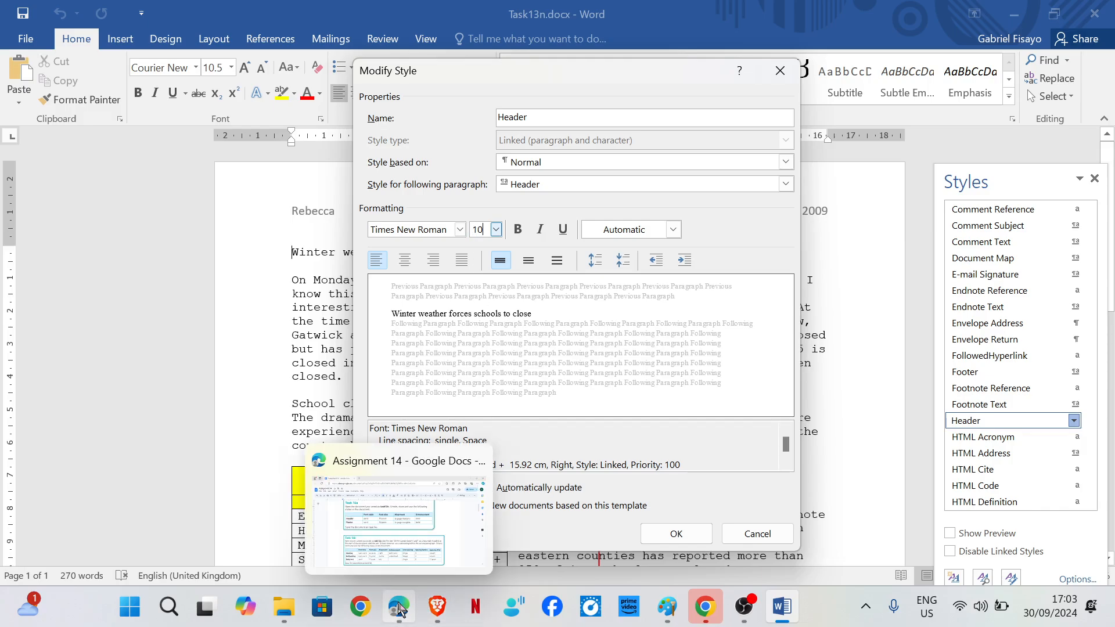
{"action": "mouse_move", "coordinate": [389, 526]}
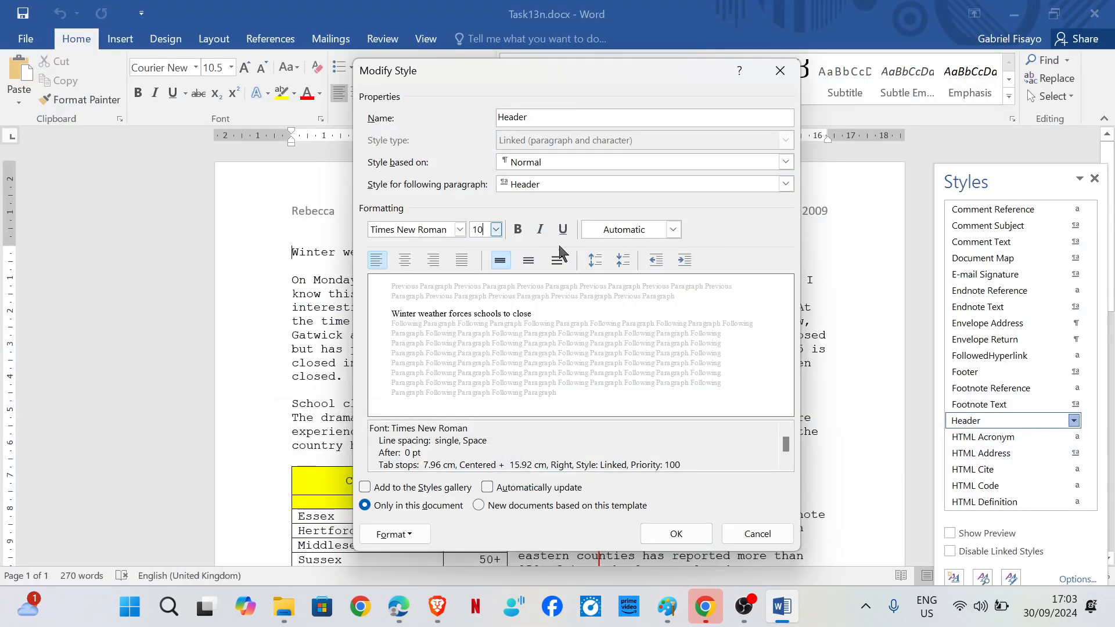
{"action": "left_click", "coordinate": [518, 232]}
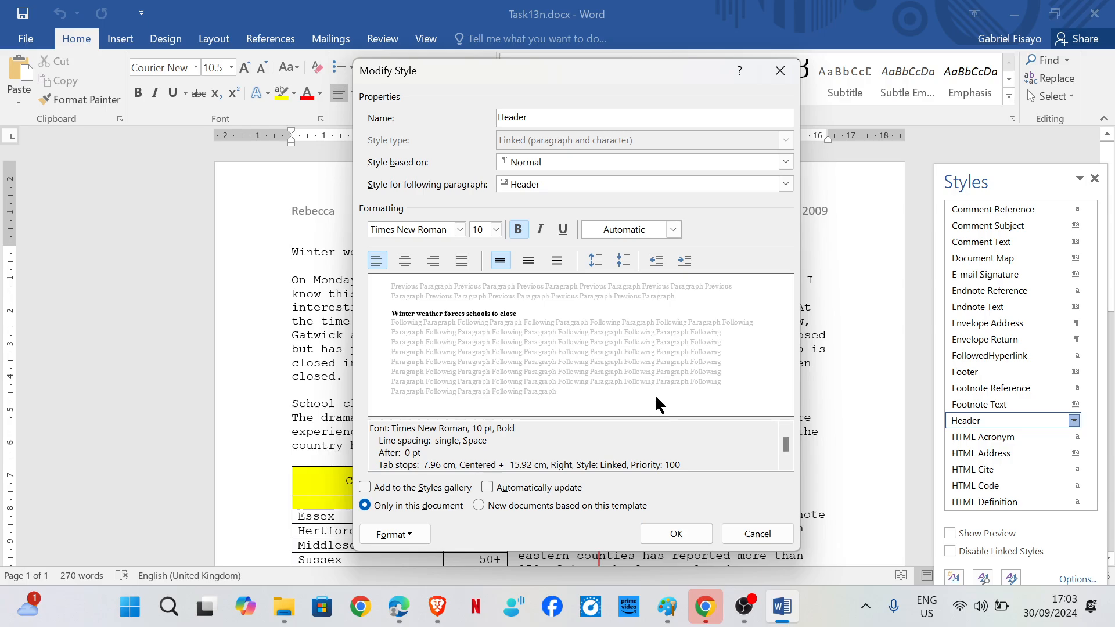
{"action": "left_click", "coordinate": [677, 533]}
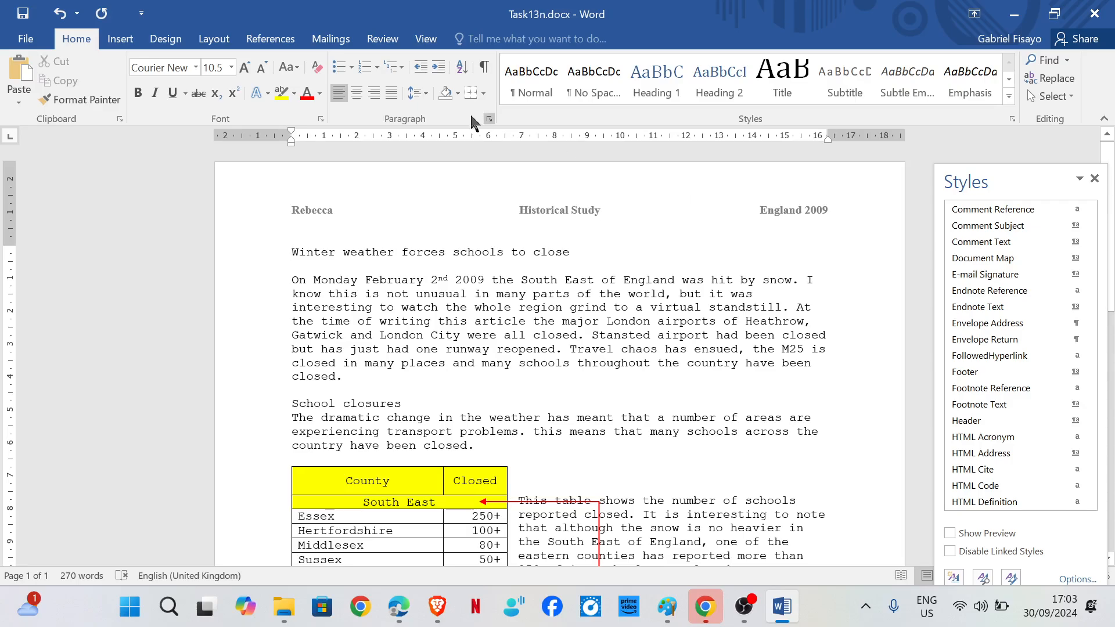
Check the page header's alignment to the page margins and nudge the right indent of its paragraph slightly inward.
{"action": "double_click", "coordinate": [564, 211]}
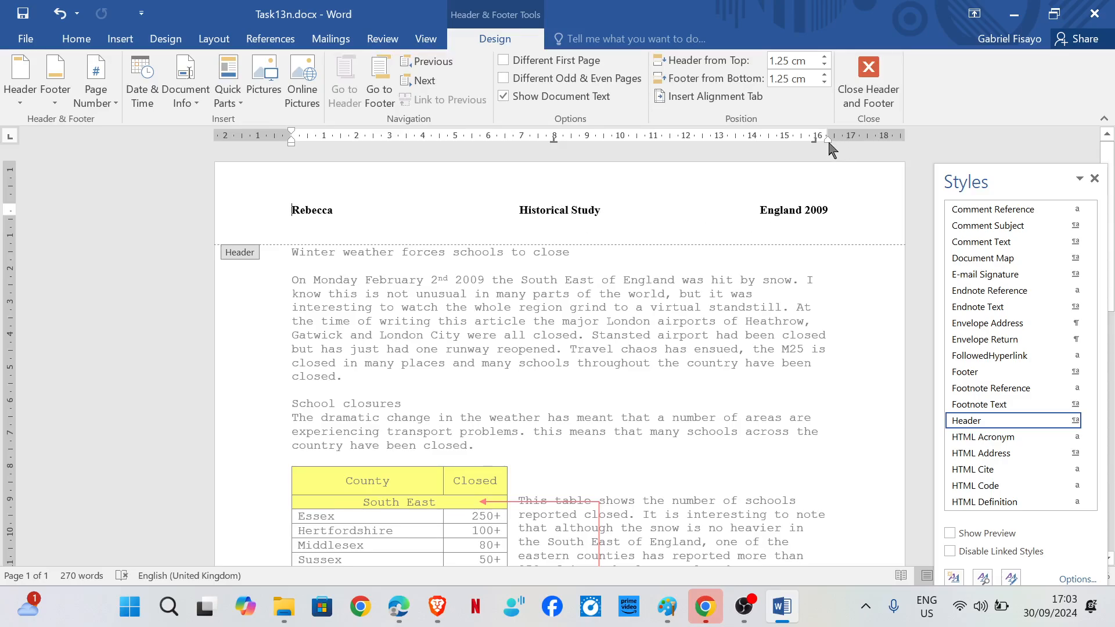
{"action": "mouse_move", "coordinate": [602, 214]}
{"action": "left_mouse_down"}
{"action": "mouse_move", "coordinate": [611, 217]}
{"action": "mouse_move", "coordinate": [604, 210]}
{"action": "left_mouse_up"}
{"action": "left_click", "coordinate": [602, 209]}
{"action": "left_click_drag", "start_coordinate": [804, 210], "coordinate": [608, 208]}
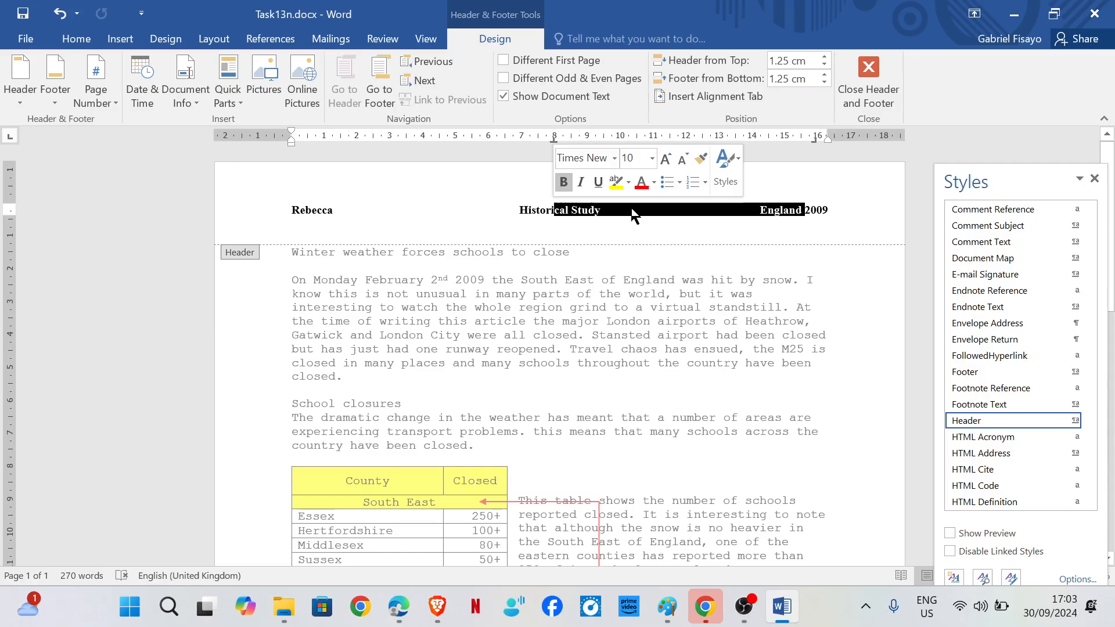
{"action": "left_click", "coordinate": [836, 215]}
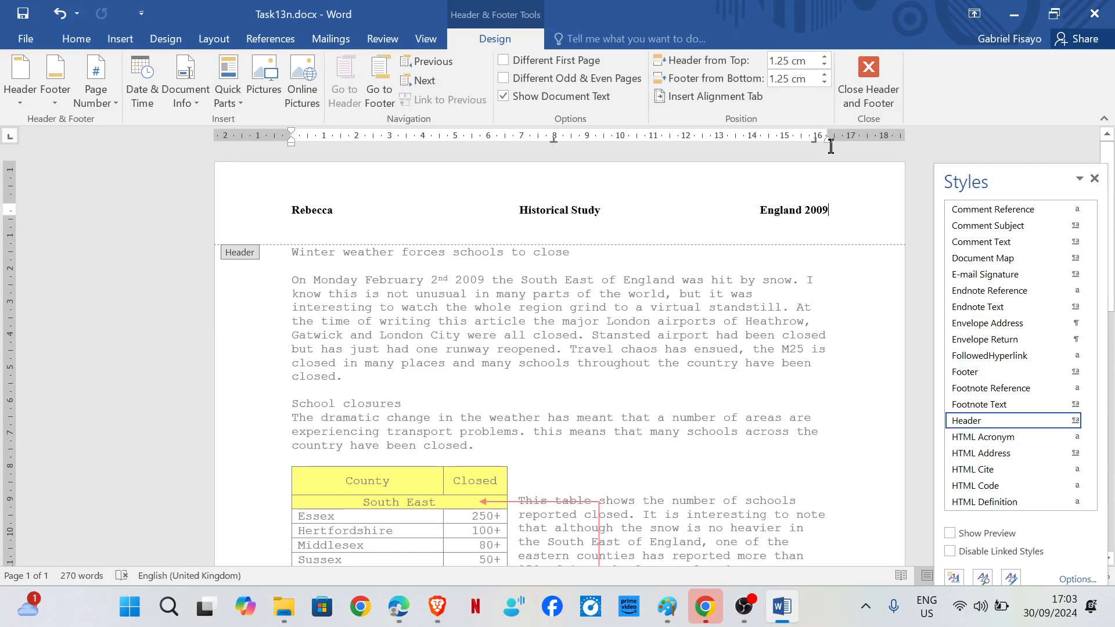
{"action": "mouse_move", "coordinate": [828, 142]}
{"action": "left_mouse_down"}
{"action": "mouse_move", "coordinate": [809, 143]}
{"action": "mouse_move", "coordinate": [826, 145]}
{"action": "left_mouse_up"}
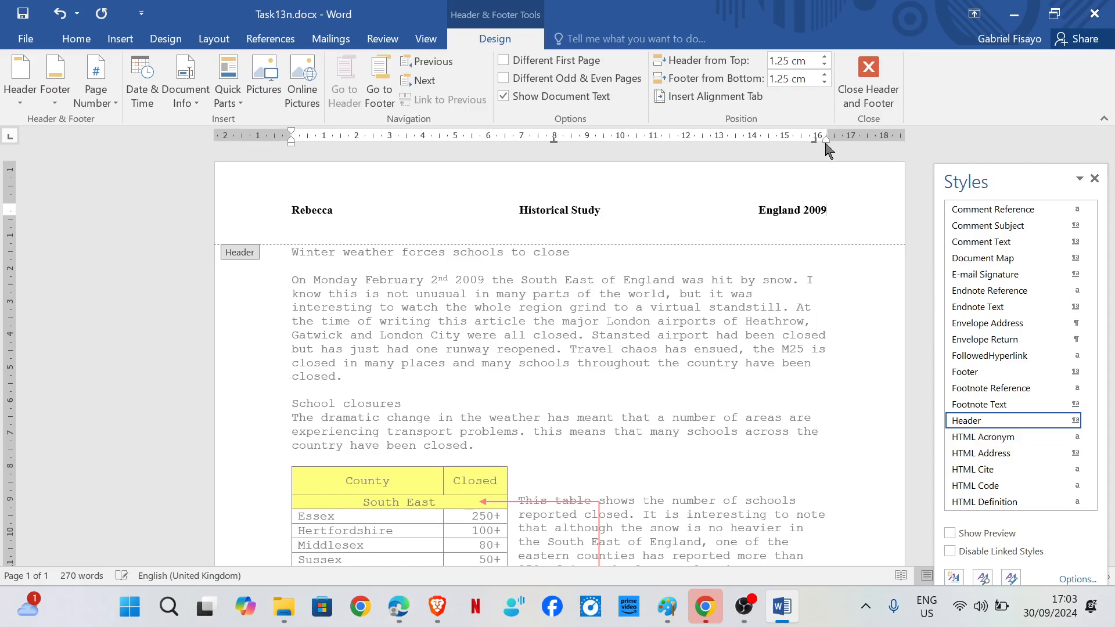
{"action": "double_click", "coordinate": [680, 329]}
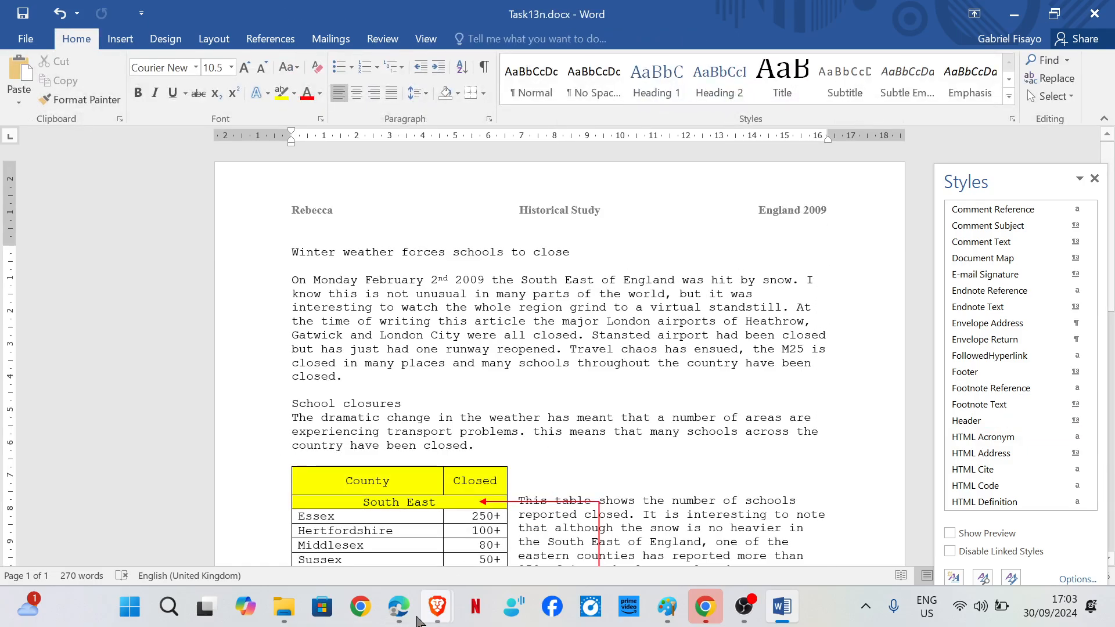
Check the footer requirements in the assignment, and modify the Footer style to Times New Roman, 10 pt and bold.
{"action": "left_click", "coordinate": [398, 606]}
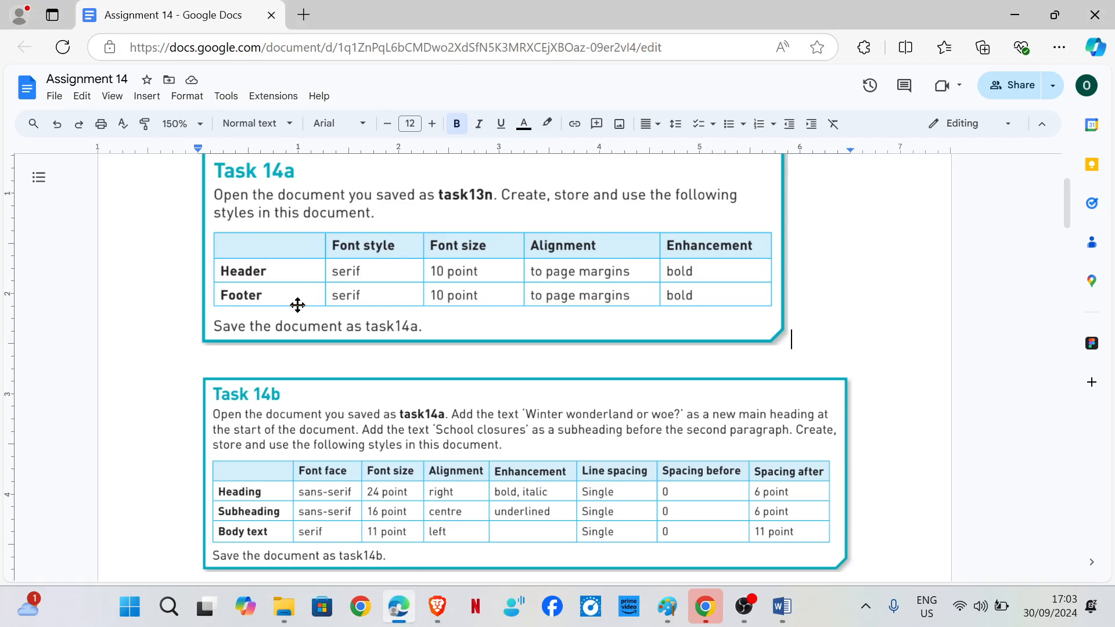
{"action": "left_click", "coordinate": [790, 604]}
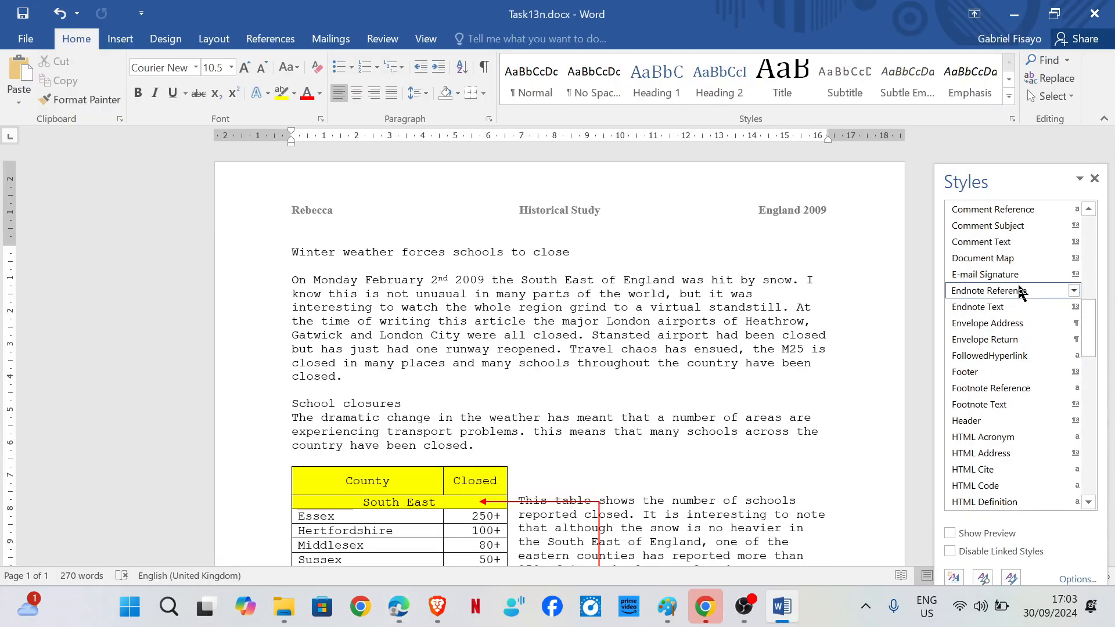
{"action": "mouse_move", "coordinate": [989, 376]}
{"action": "left_click", "coordinate": [1073, 371]}
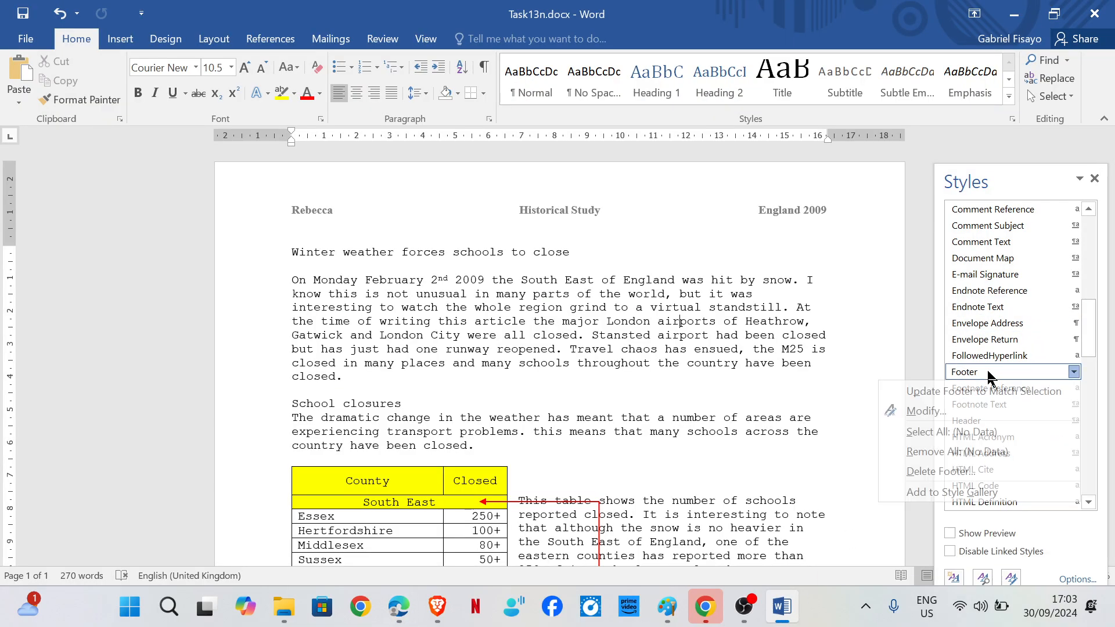
{"action": "left_click", "coordinate": [929, 411]}
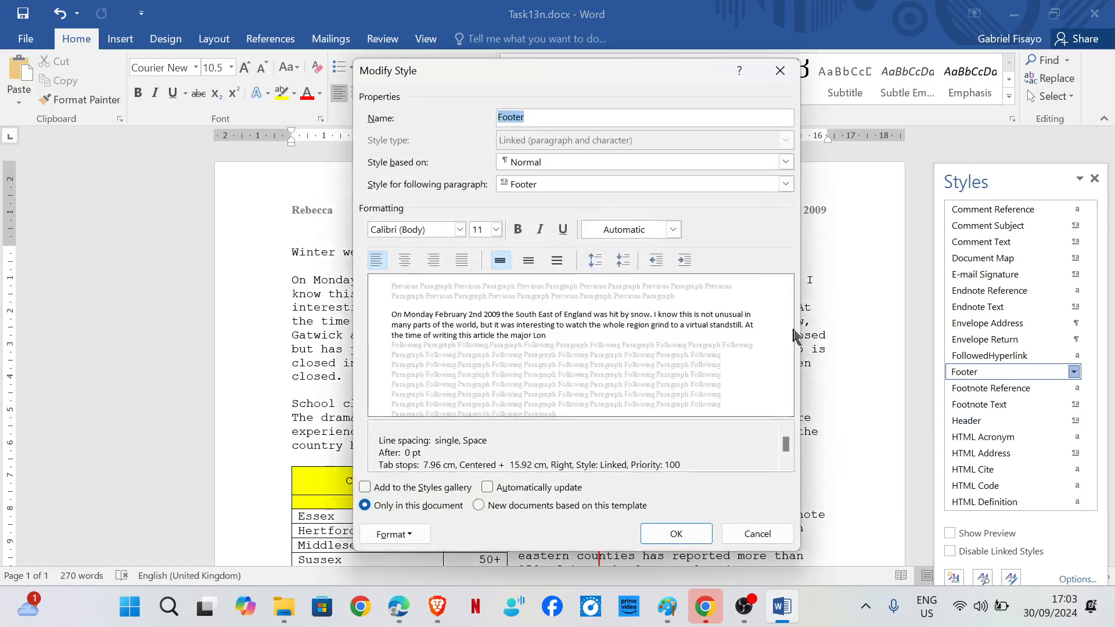
{"action": "mouse_move", "coordinate": [399, 607]}
{"action": "left_click", "coordinate": [460, 229]}
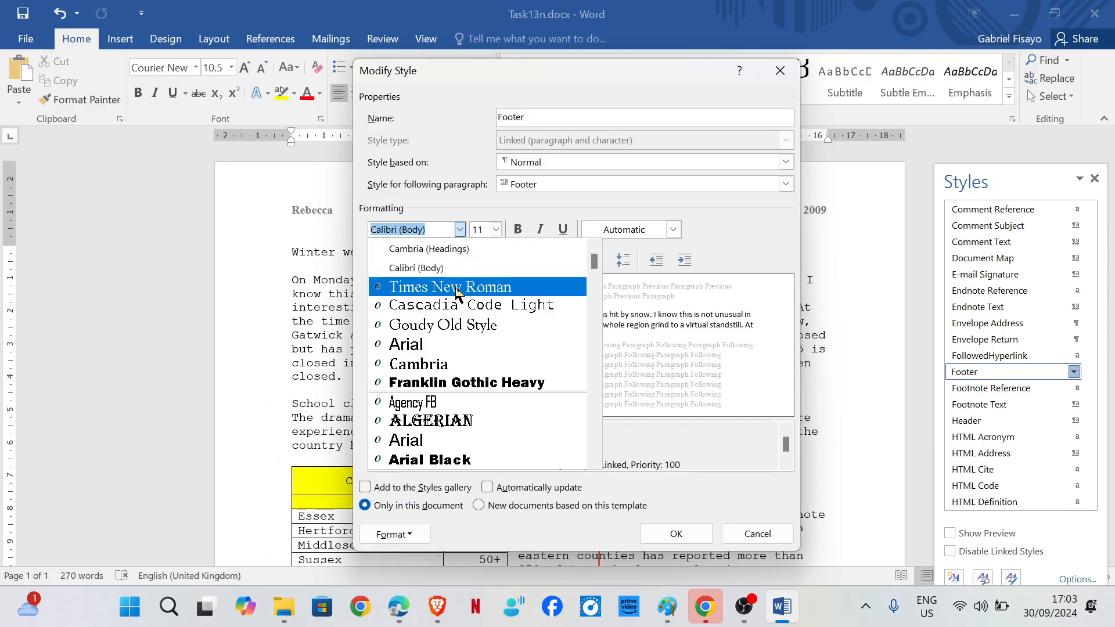
{"action": "left_click", "coordinate": [447, 281]}
{"action": "double_click", "coordinate": [477, 230]}
{"action": "type", "text": "1"}
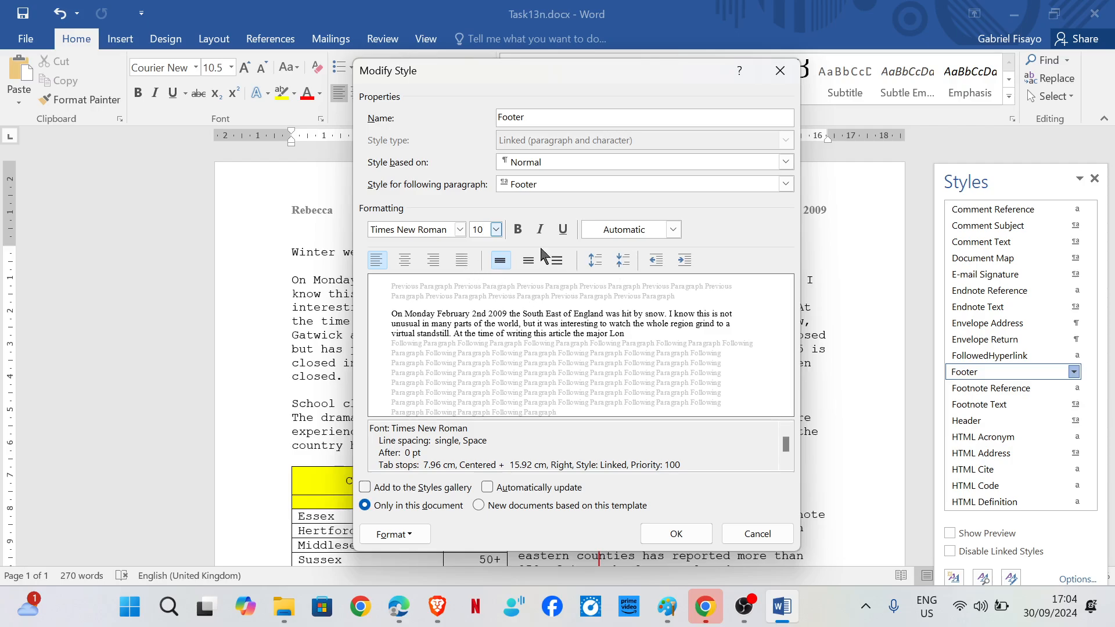
{"action": "left_click", "coordinate": [518, 231]}
{"action": "left_click", "coordinate": [676, 533]}
Examine the page footer's formatting and alignment to the margins, and check the assignment for the required save name.
{"action": "scroll", "coordinate": [545, 422], "scroll_direction": "down", "scroll_amount": 5}
{"action": "scroll", "coordinate": [545, 423], "scroll_direction": "down", "scroll_amount": 6}
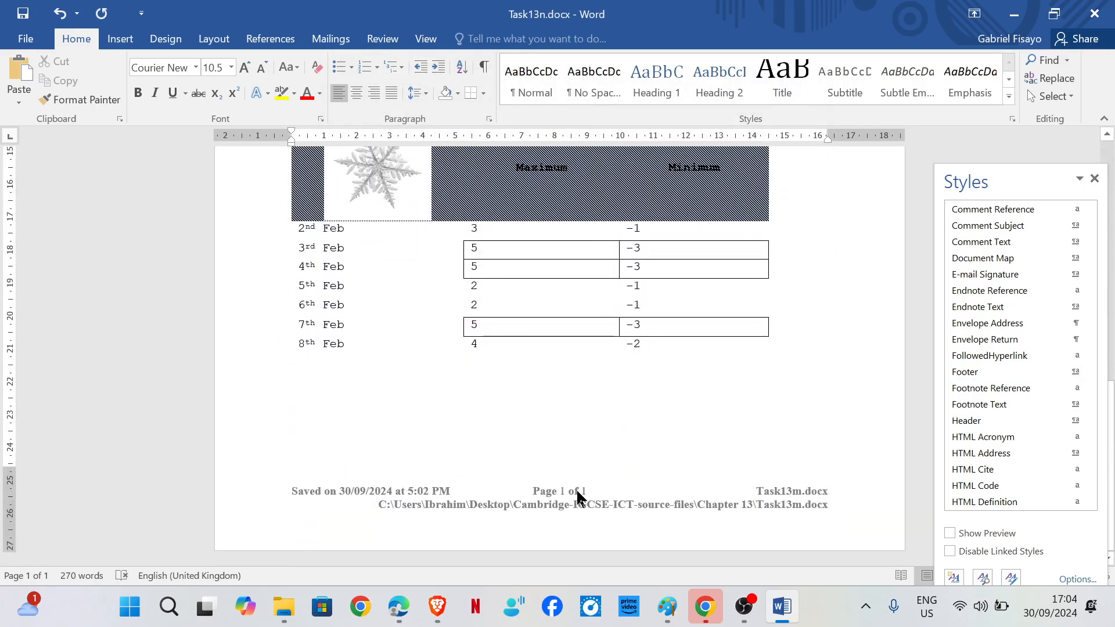
{"action": "double_click", "coordinate": [577, 498]}
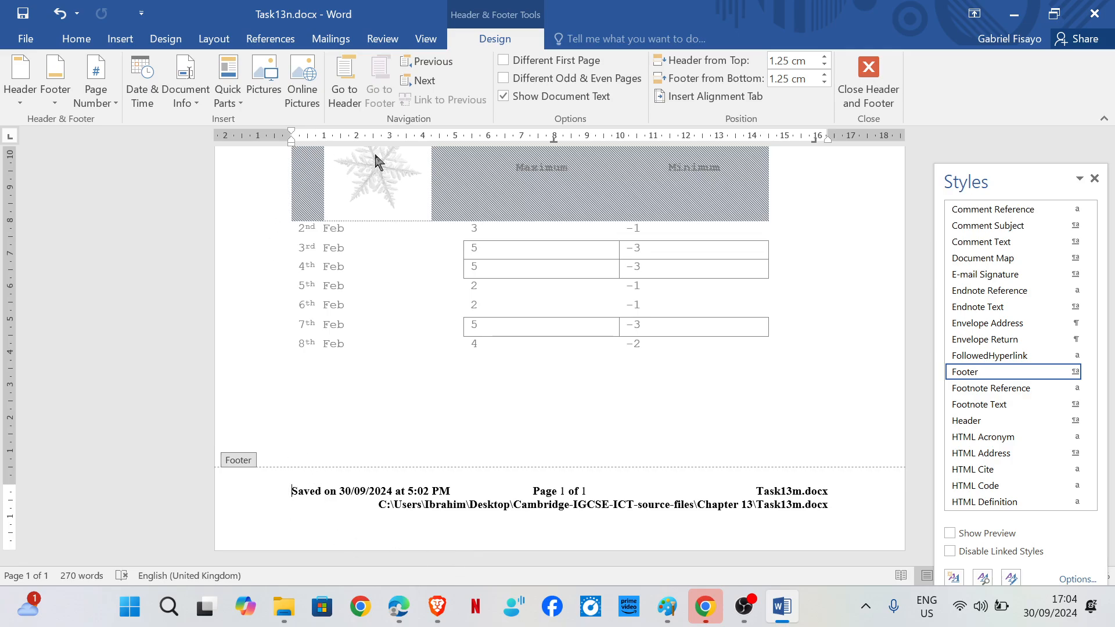
{"action": "double_click", "coordinate": [693, 401]}
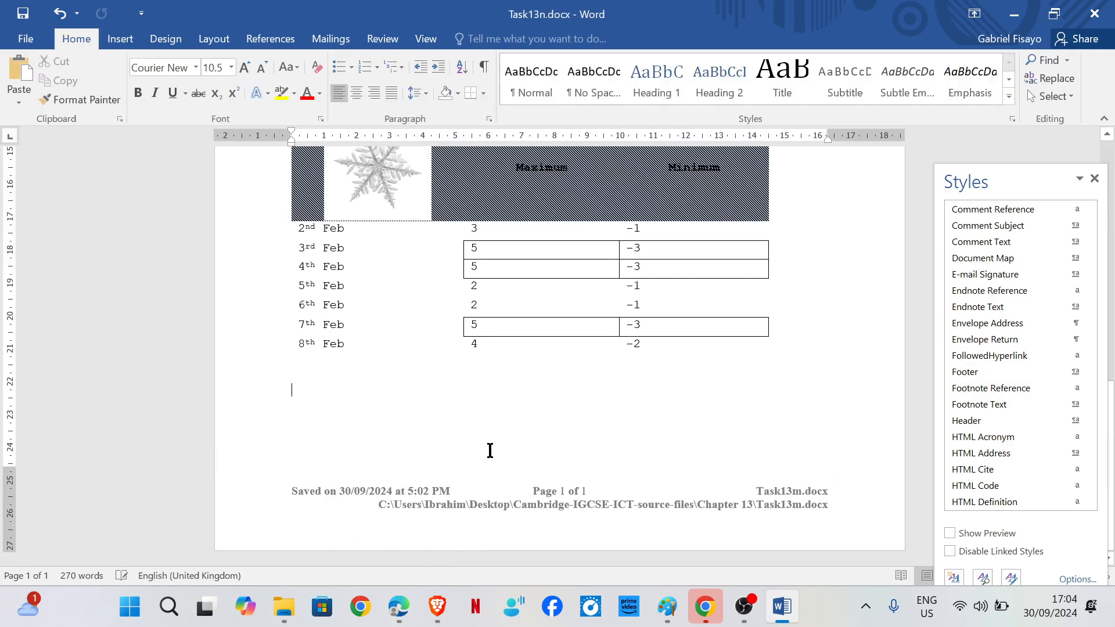
{"action": "left_click", "coordinate": [398, 606]}
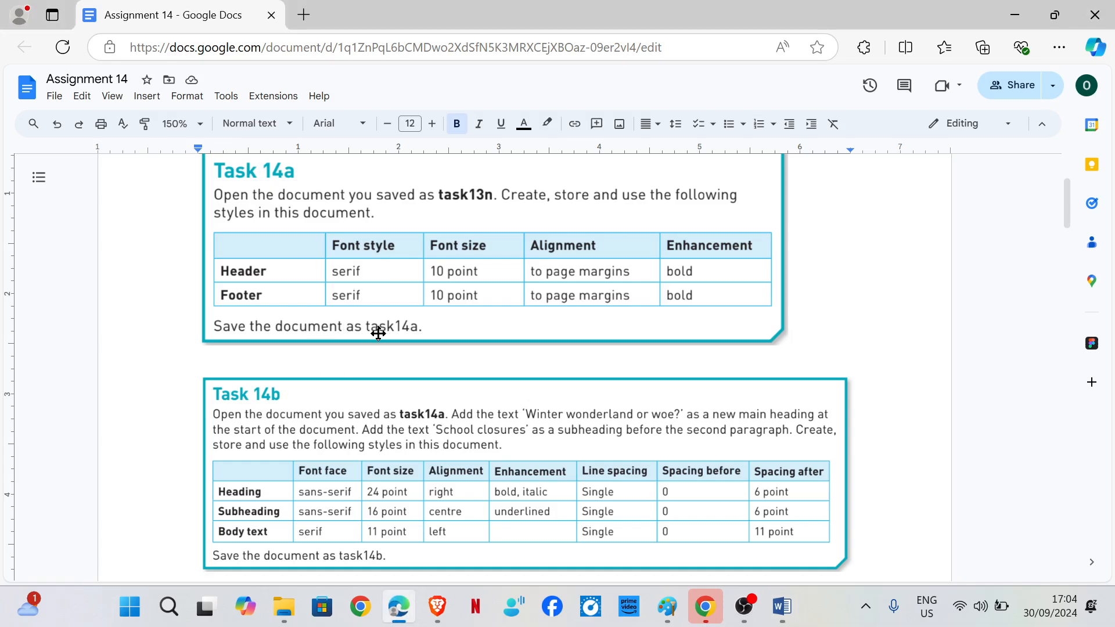
Save the Word document as Task14a.docx in the Chapter 14 folder and close it.
{"action": "left_click", "coordinate": [781, 606]}
{"action": "left_click", "coordinate": [26, 38]}
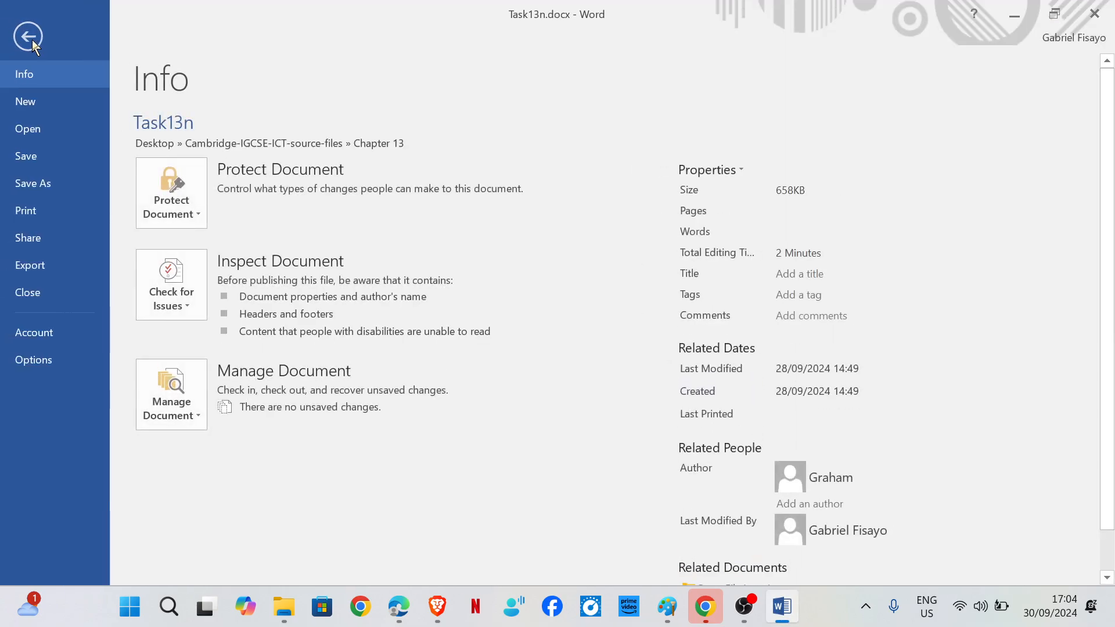
{"action": "left_click", "coordinate": [78, 192]}
{"action": "left_click", "coordinate": [213, 410]}
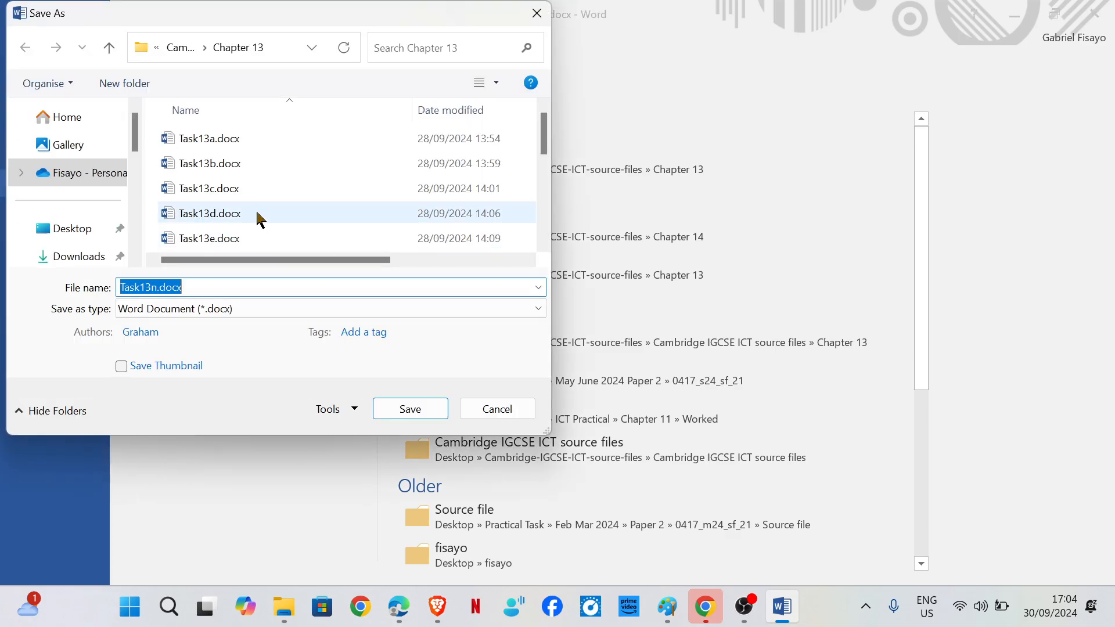
{"action": "left_click", "coordinate": [185, 49]}
{"action": "double_click", "coordinate": [242, 199]}
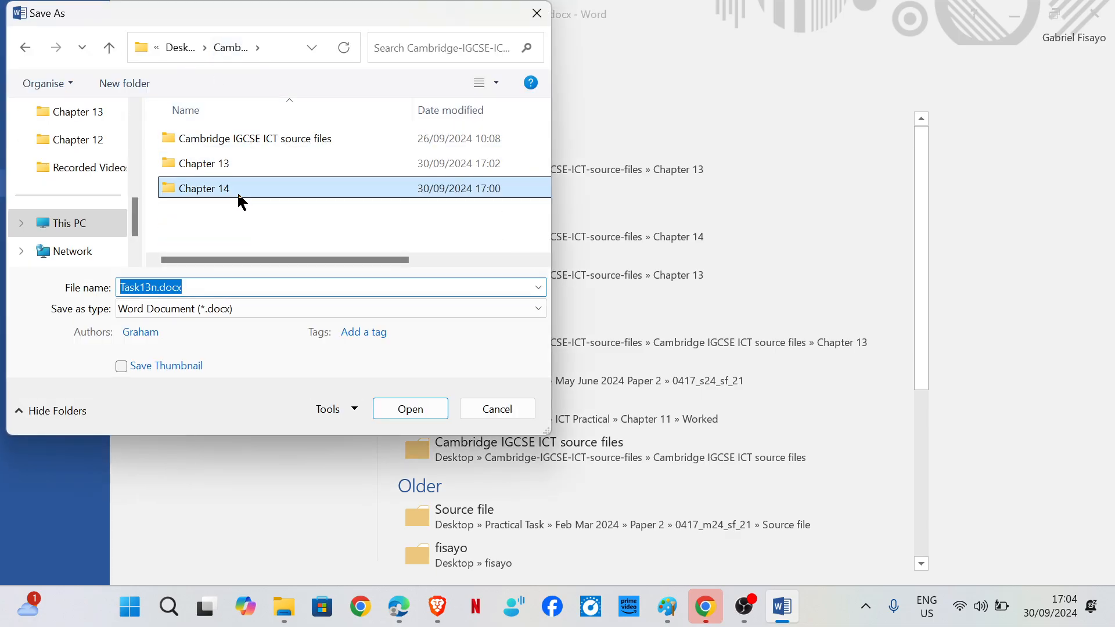
{"action": "left_click", "coordinate": [156, 287]}
{"action": "type", "text": "4a"}
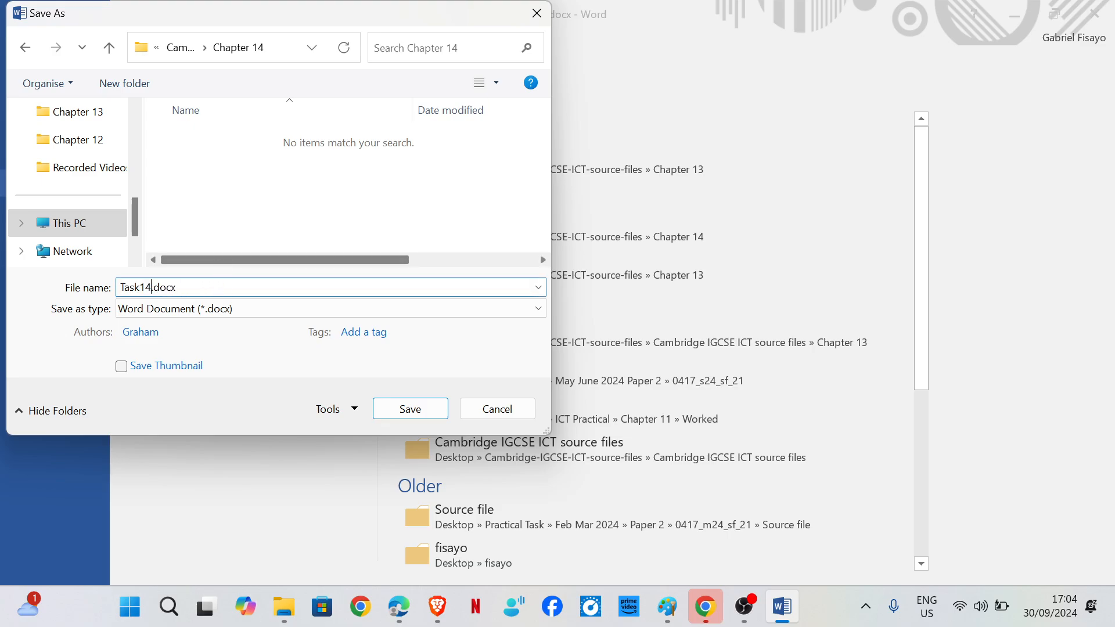
{"action": "left_click", "coordinate": [413, 409]}
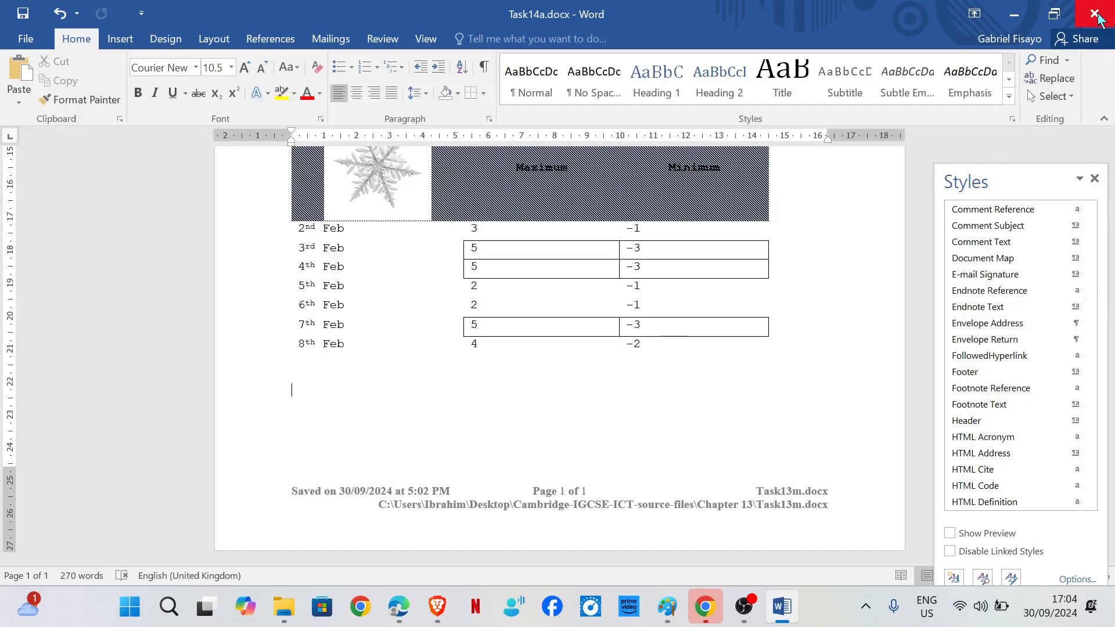
{"action": "left_click", "coordinate": [1094, 14]}
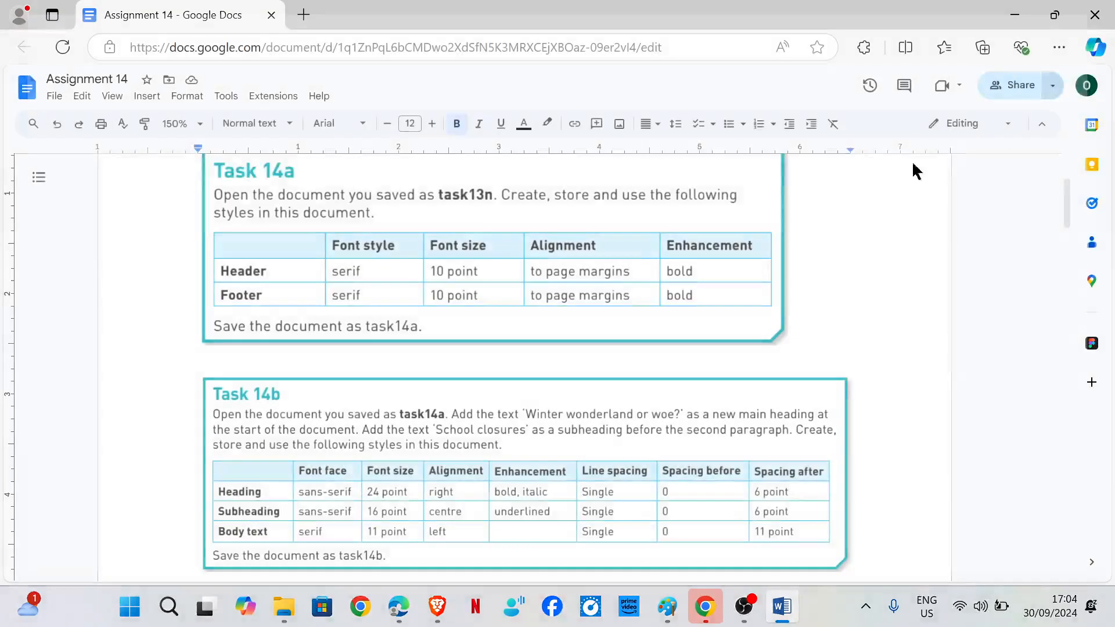
Check the Task 14b instructions in the assignment, and open Task14a.docx from the Chapter 14 folder.
{"action": "scroll", "coordinate": [373, 355], "scroll_direction": "down", "scroll_amount": 3}
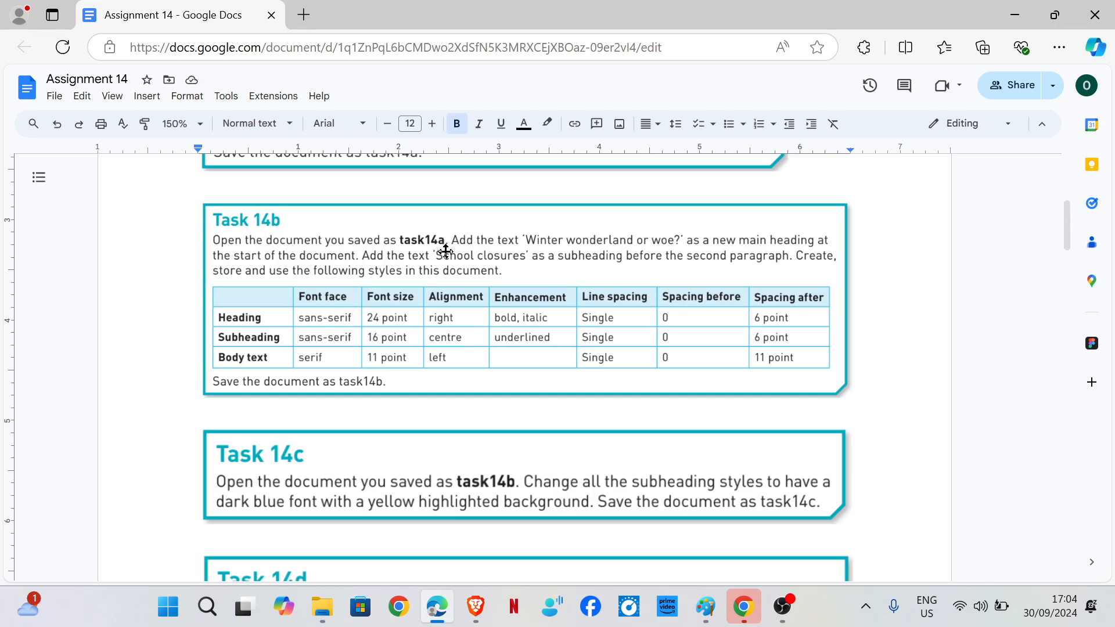
{"action": "left_click", "coordinate": [322, 606]}
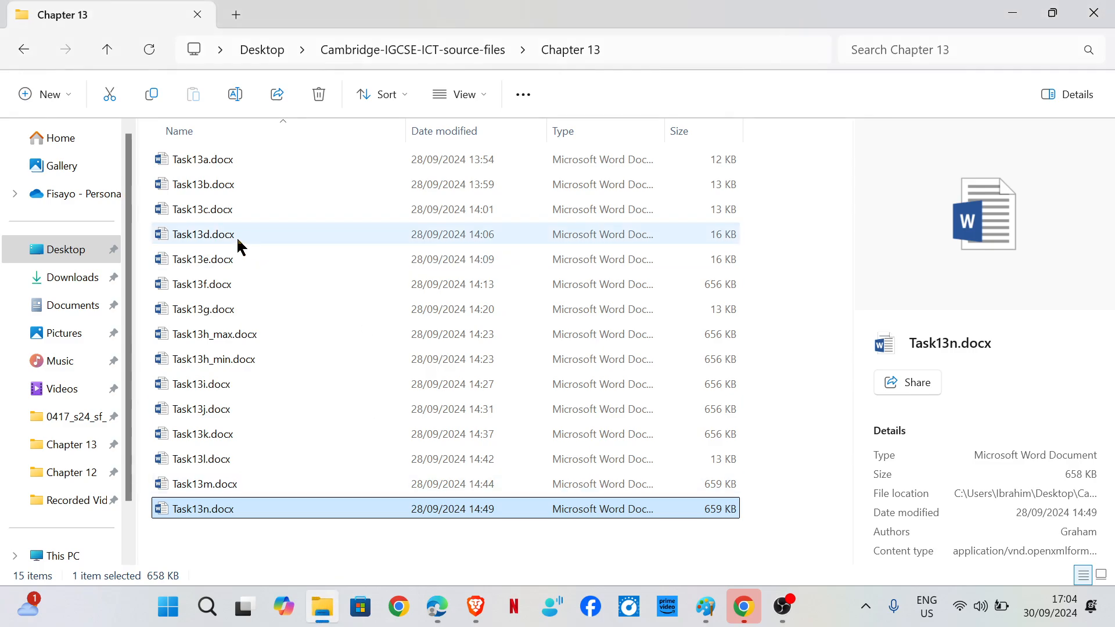
{"action": "left_click", "coordinate": [340, 54]}
{"action": "double_click", "coordinate": [268, 204]}
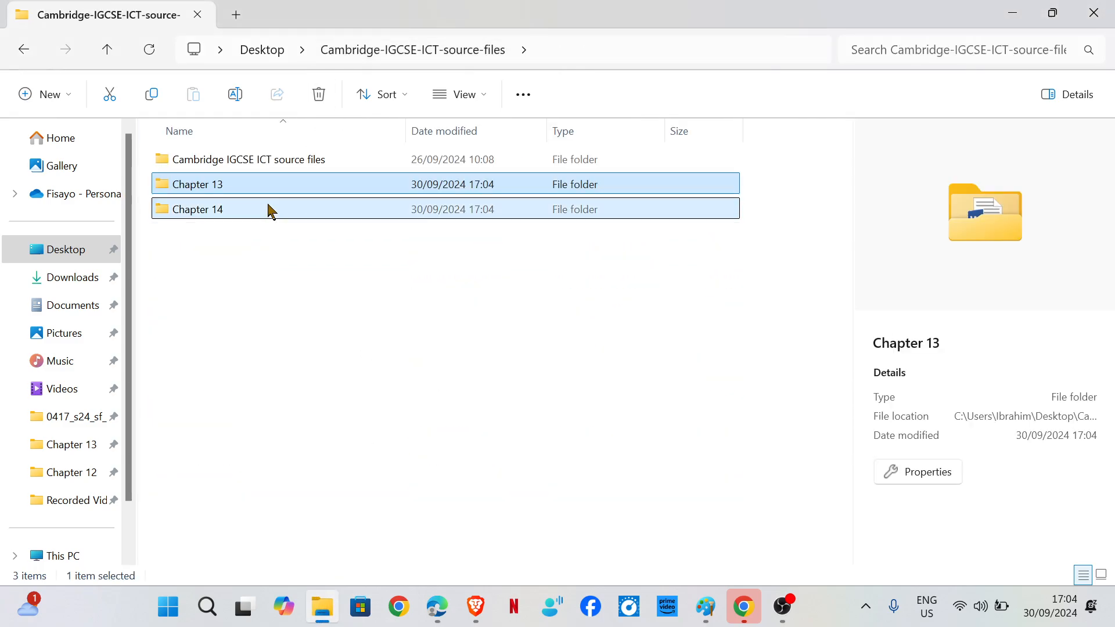
{"action": "left_click", "coordinate": [308, 158]}
{"action": "double_click", "coordinate": [308, 159]}
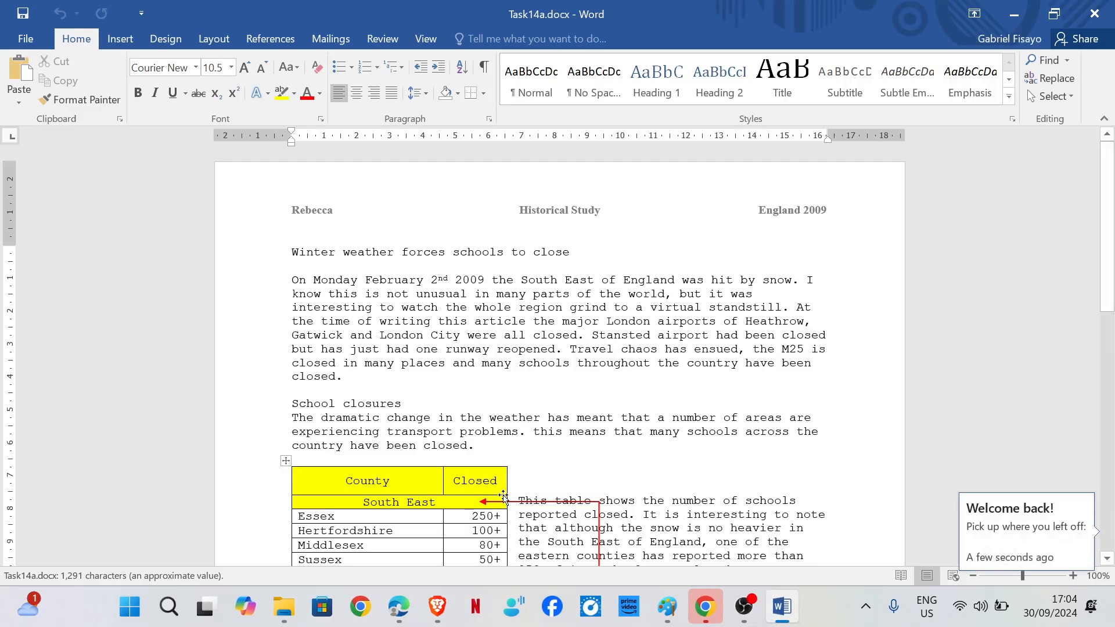
Add the main heading "Winter wonderland or woe" on a new line at the start of the document, following Task 14b.
{"action": "left_click", "coordinate": [398, 606]}
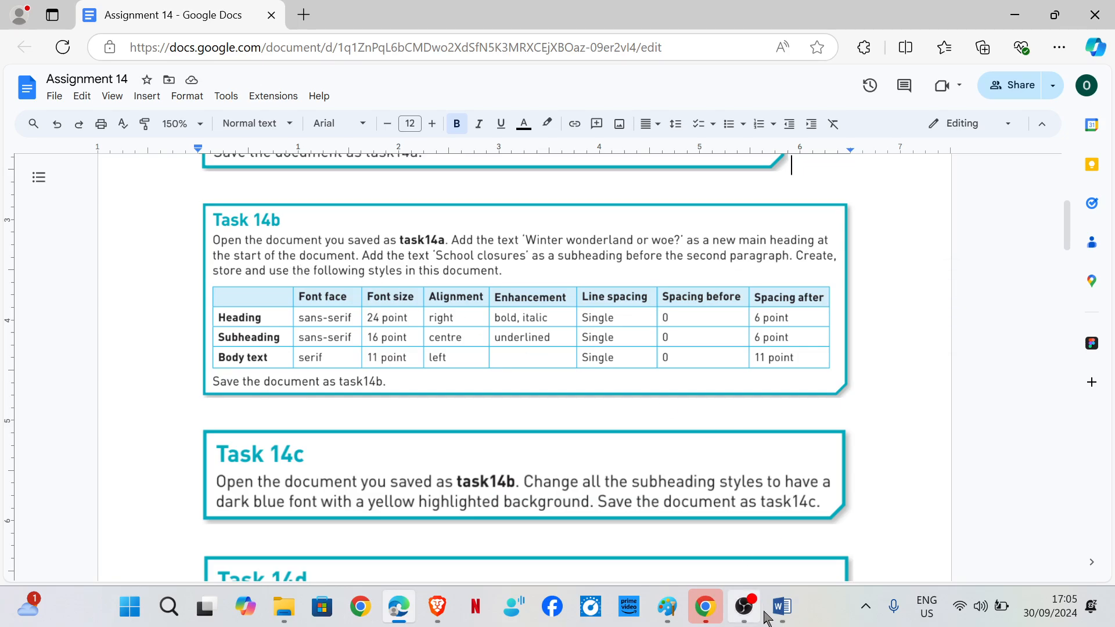
{"action": "left_click", "coordinate": [782, 606]}
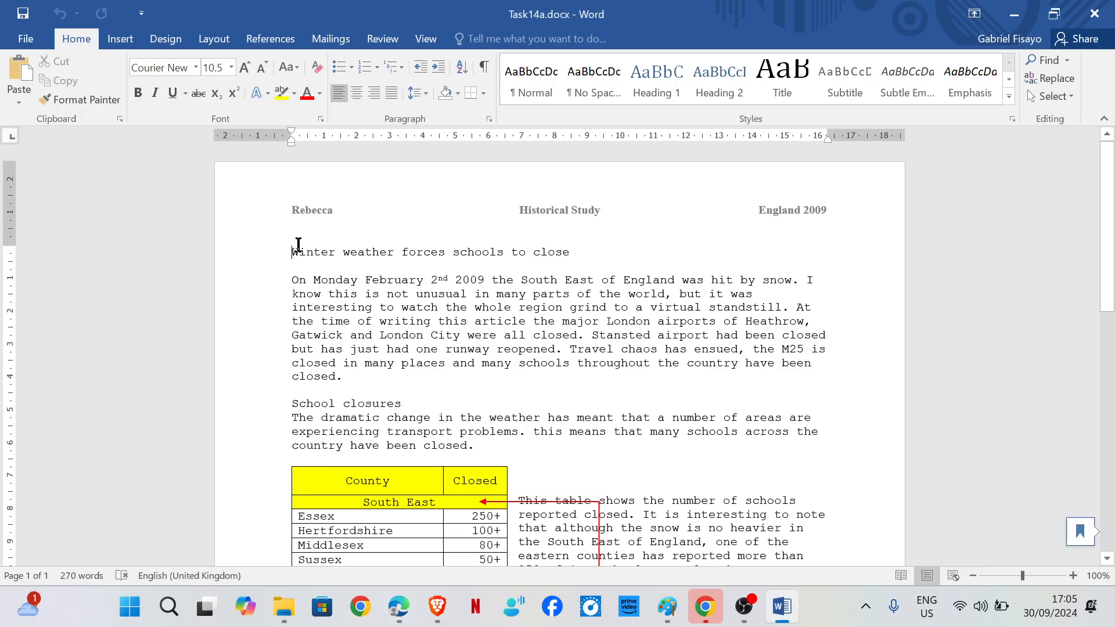
{"action": "key", "text": "Return"}
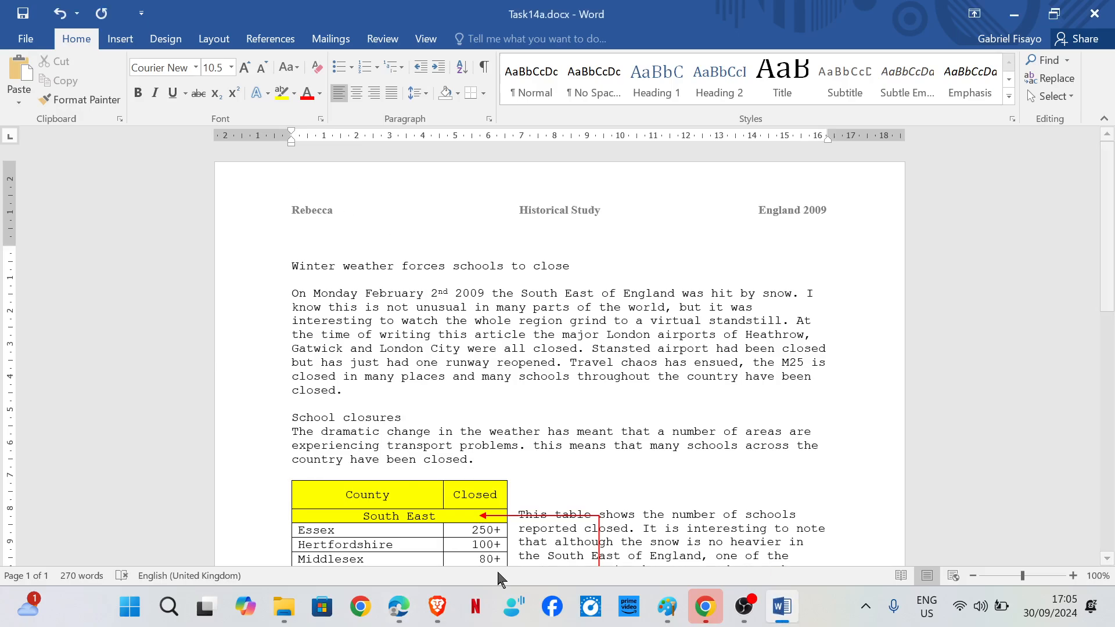
{"action": "type", "text": "Winter"}
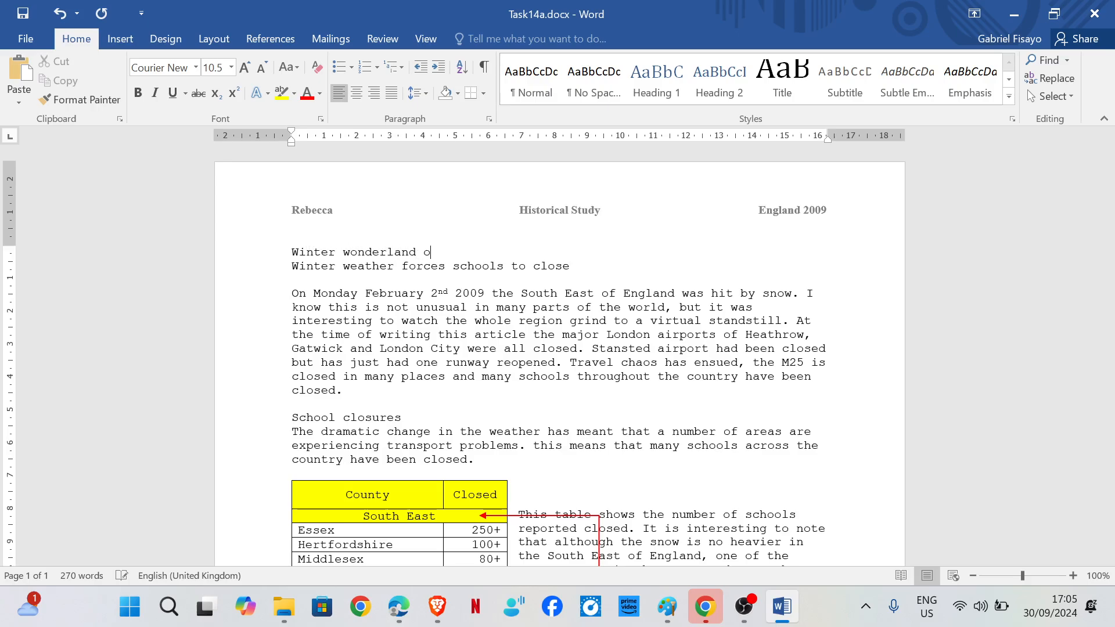
{"action": "type", "text": "woe"}
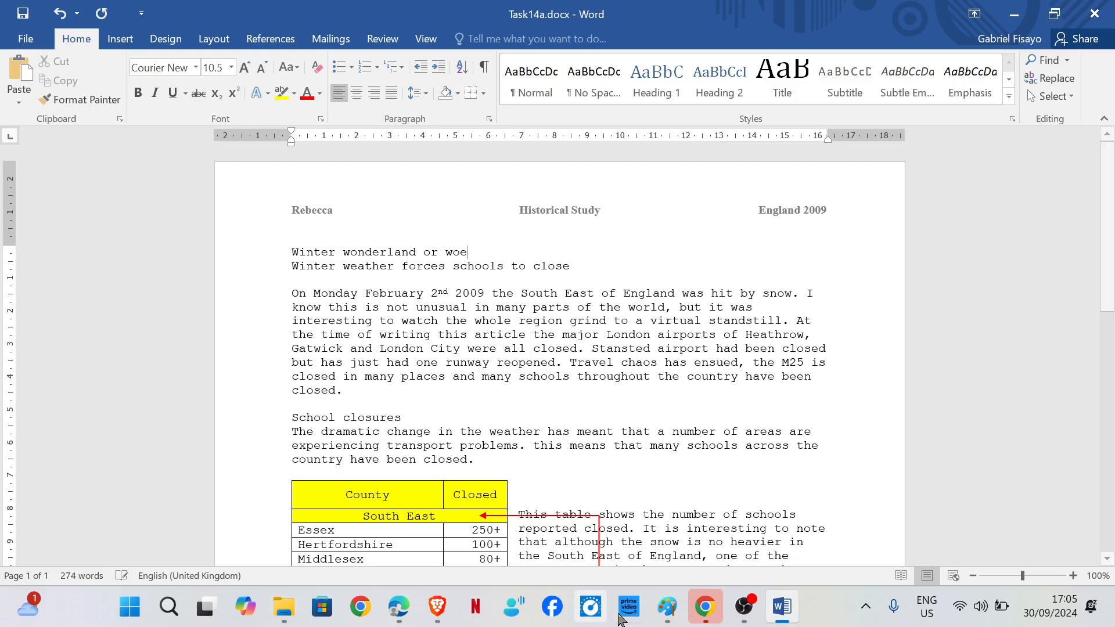
Compare the subheading requirement in Task 14b with the "School closures" line before the second paragraph, and review the required style table.
{"action": "left_click", "coordinate": [398, 606]}
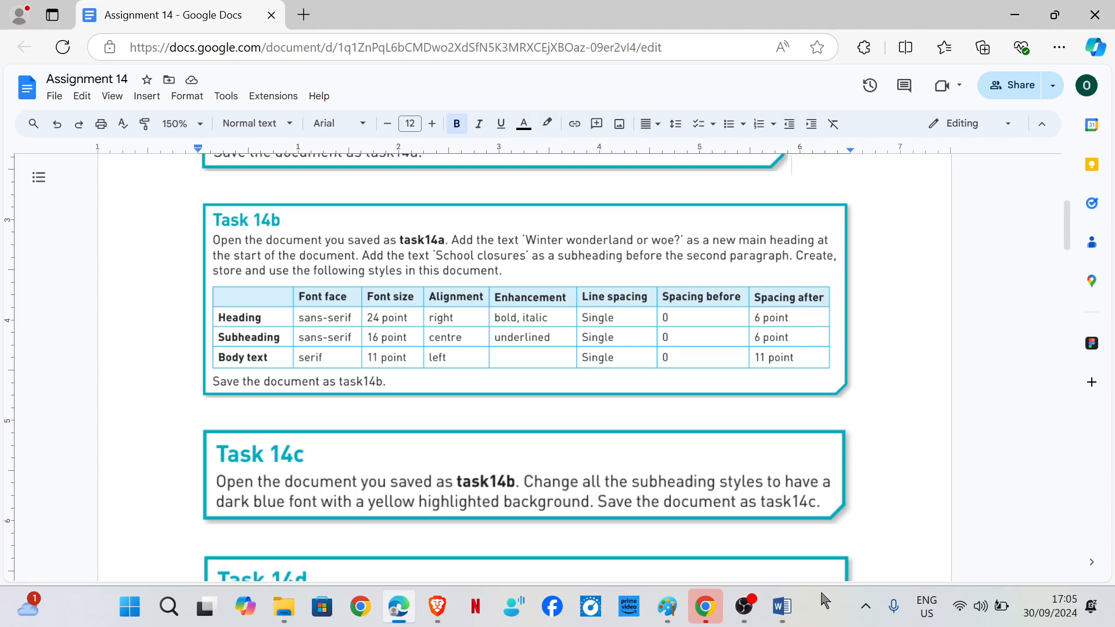
{"action": "left_click", "coordinate": [781, 607]}
{"action": "scroll", "coordinate": [360, 464], "scroll_direction": "down", "scroll_amount": 1}
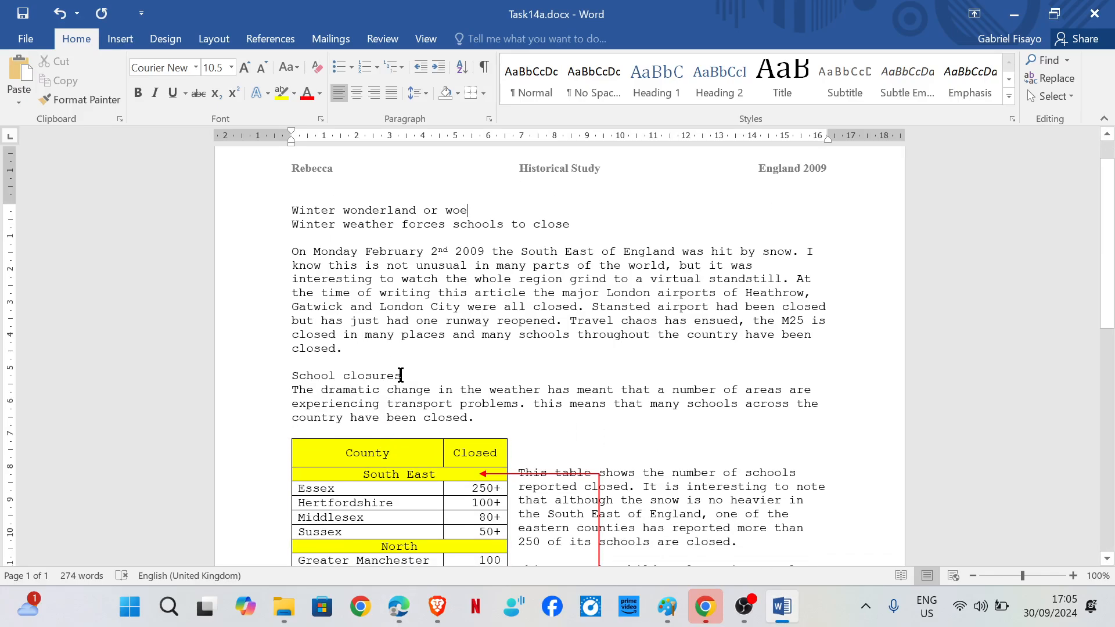
{"action": "left_click_drag", "start_coordinate": [405, 375], "coordinate": [291, 376]}
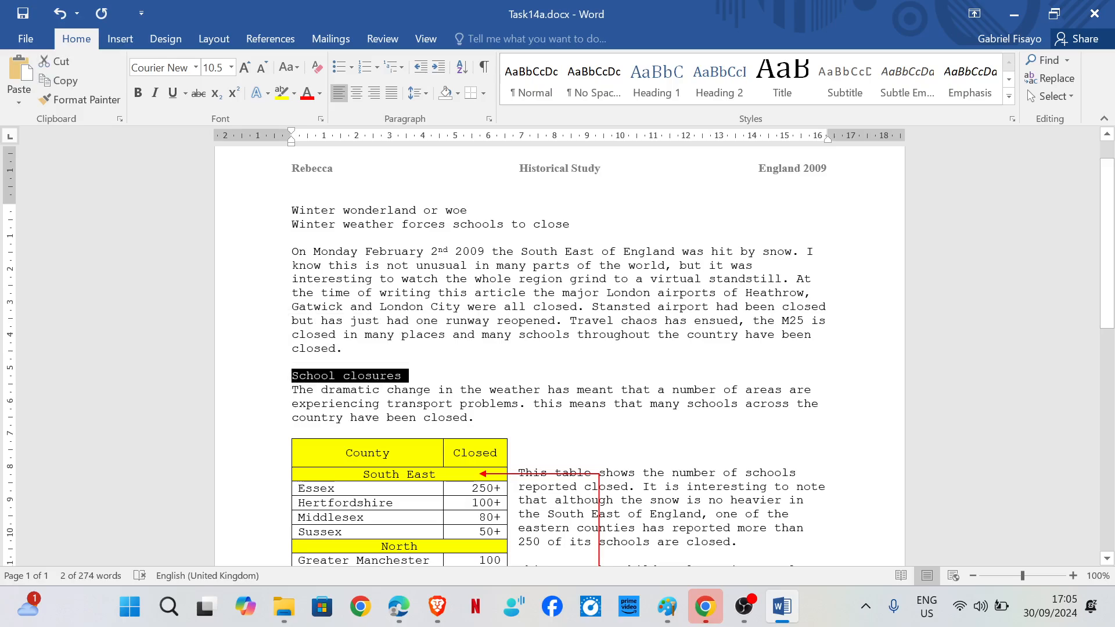
{"action": "left_click", "coordinate": [411, 377]}
{"action": "left_click", "coordinate": [390, 610]}
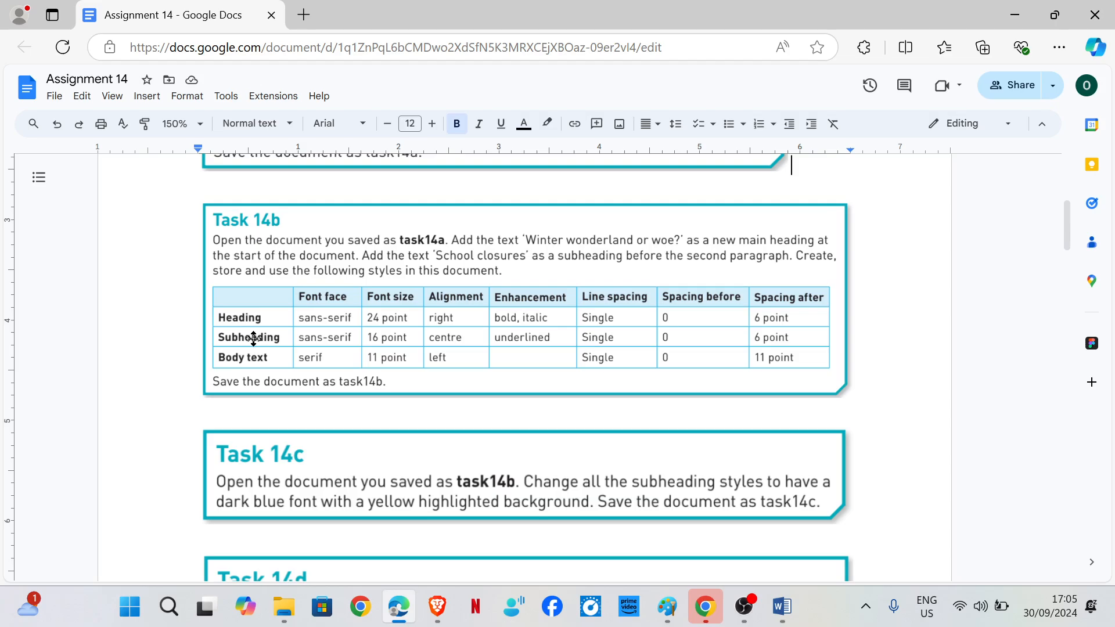
{"action": "left_click", "coordinate": [782, 607]}
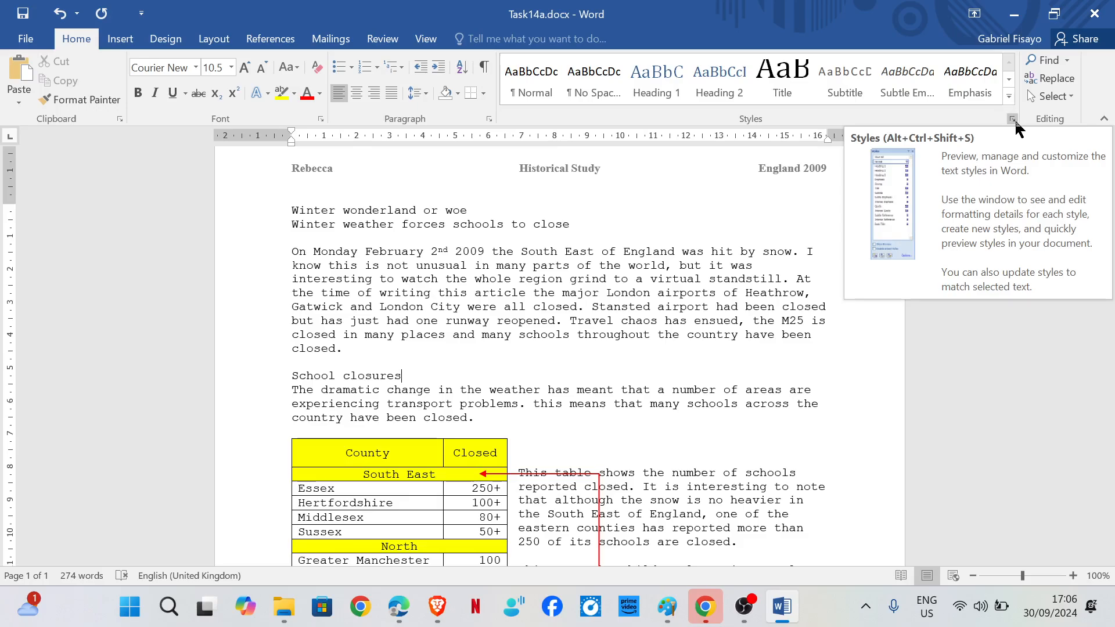
Look through the document's full style list and style gallery for styles matching the Task 14b table.
{"action": "left_click", "coordinate": [1011, 120]}
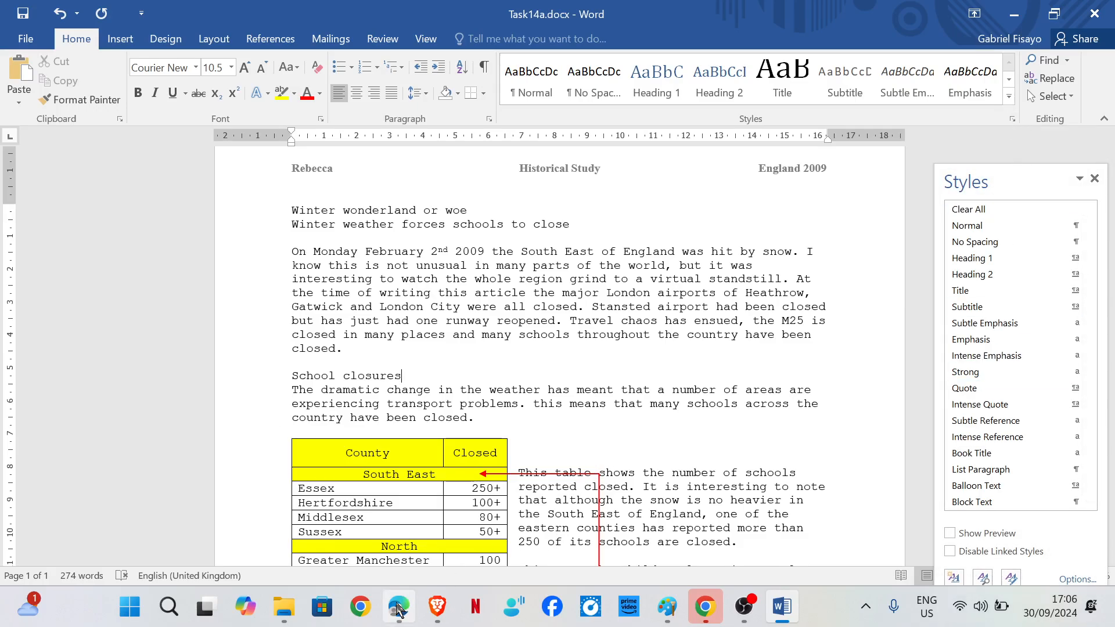
{"action": "mouse_move", "coordinate": [398, 607]}
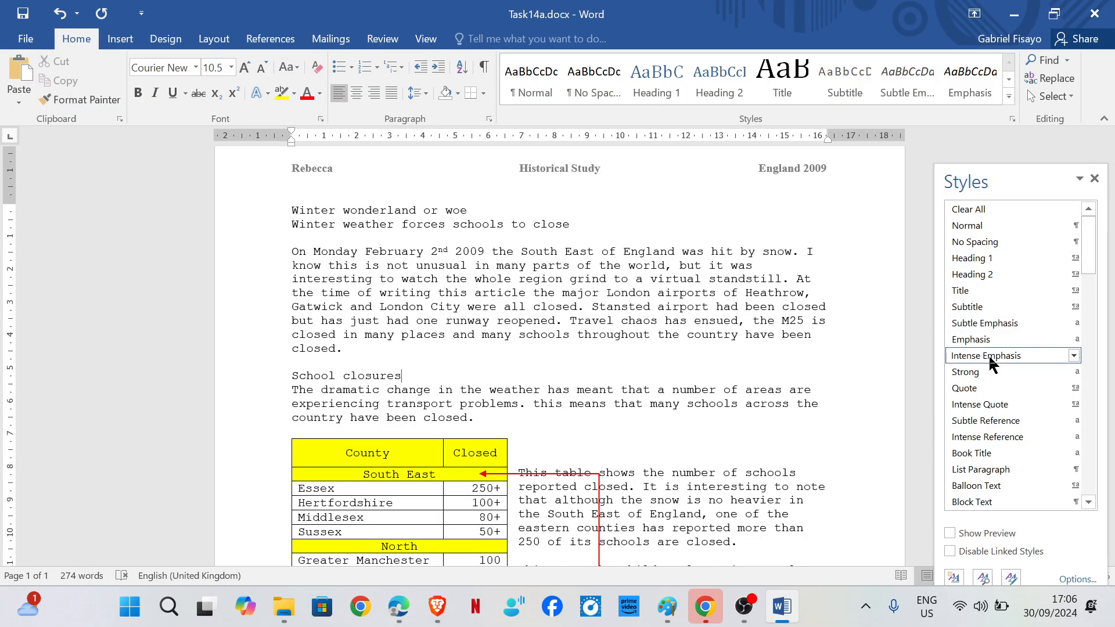
{"action": "scroll", "coordinate": [985, 412], "scroll_direction": "down", "scroll_amount": 10}
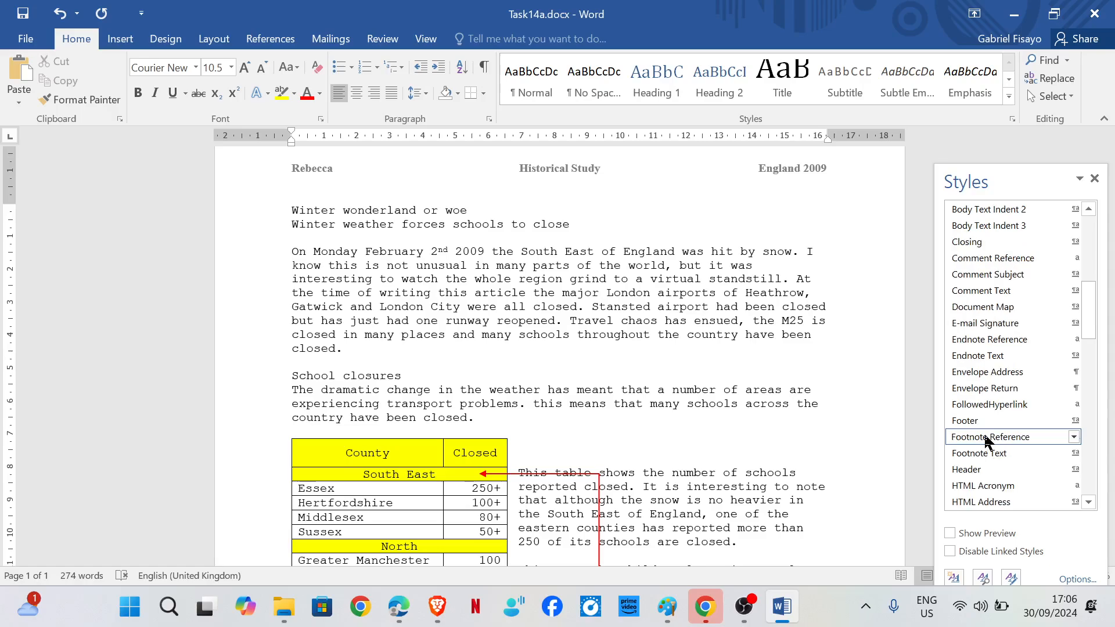
{"action": "scroll", "coordinate": [985, 438], "scroll_direction": "down", "scroll_amount": 9}
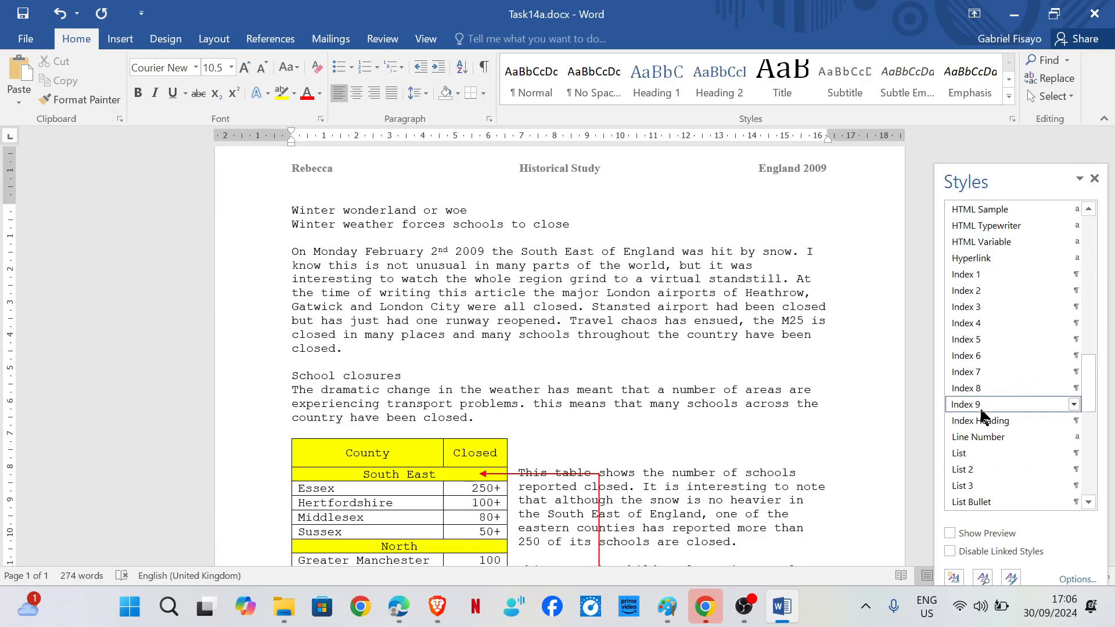
{"action": "scroll", "coordinate": [984, 419], "scroll_direction": "down", "scroll_amount": 6}
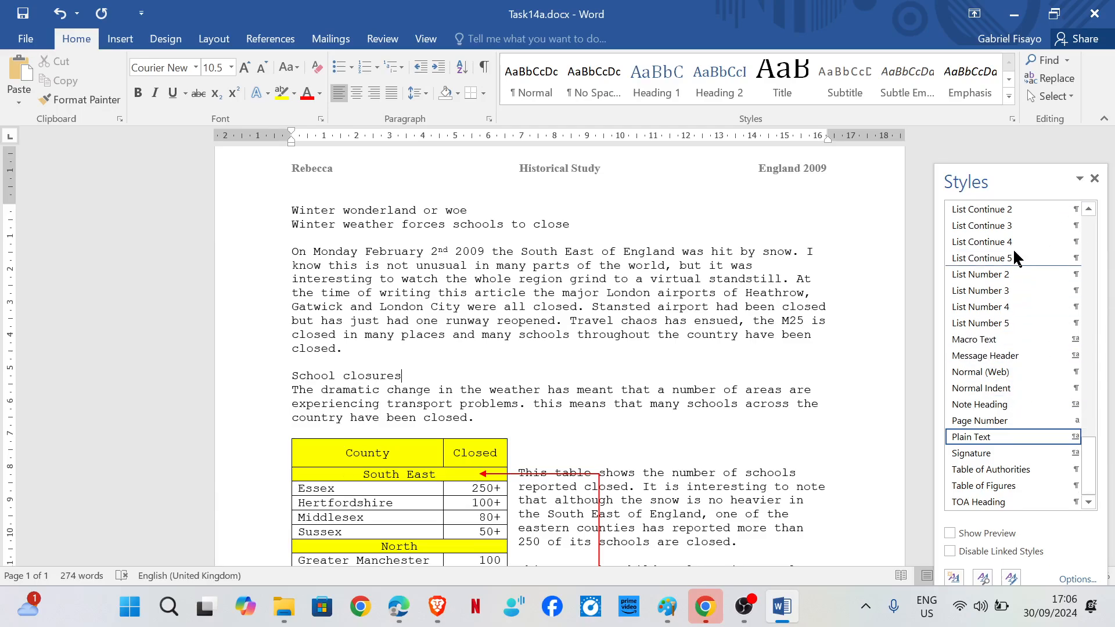
{"action": "left_click", "coordinate": [1009, 97]}
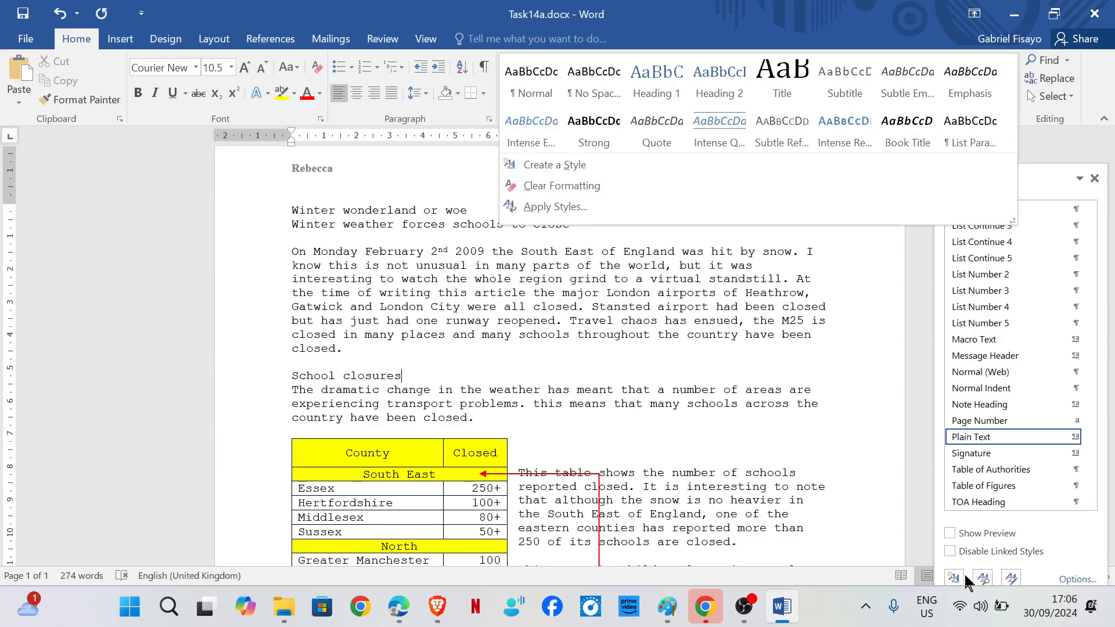
{"action": "left_click", "coordinate": [889, 418]}
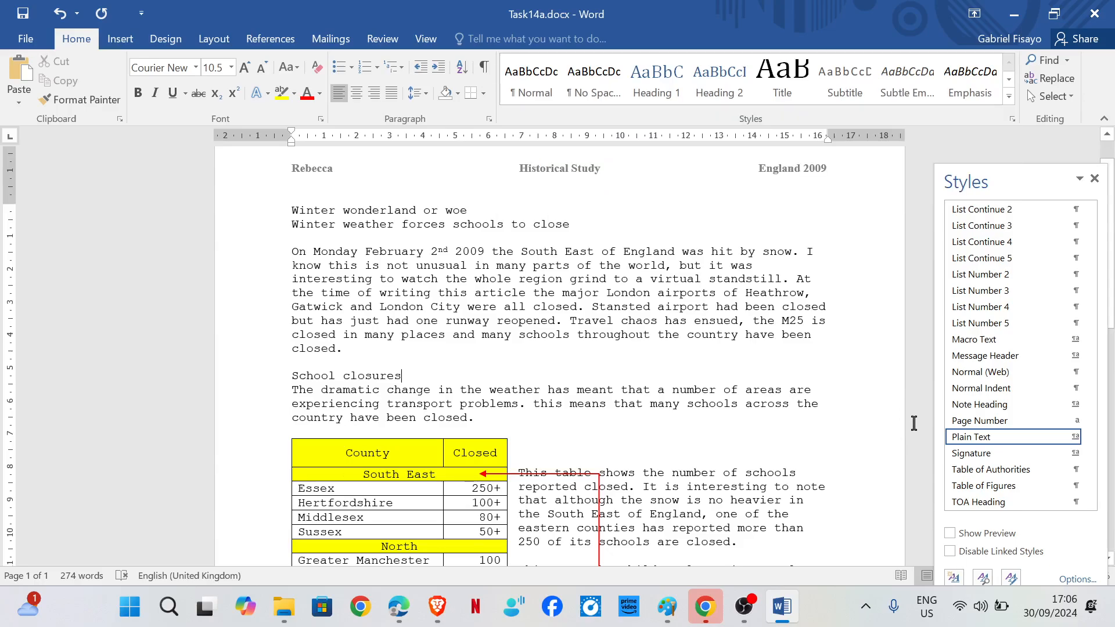
Start a new paragraph style named Heading with the Arial font at 24 pt.
{"action": "left_click", "coordinate": [955, 579]}
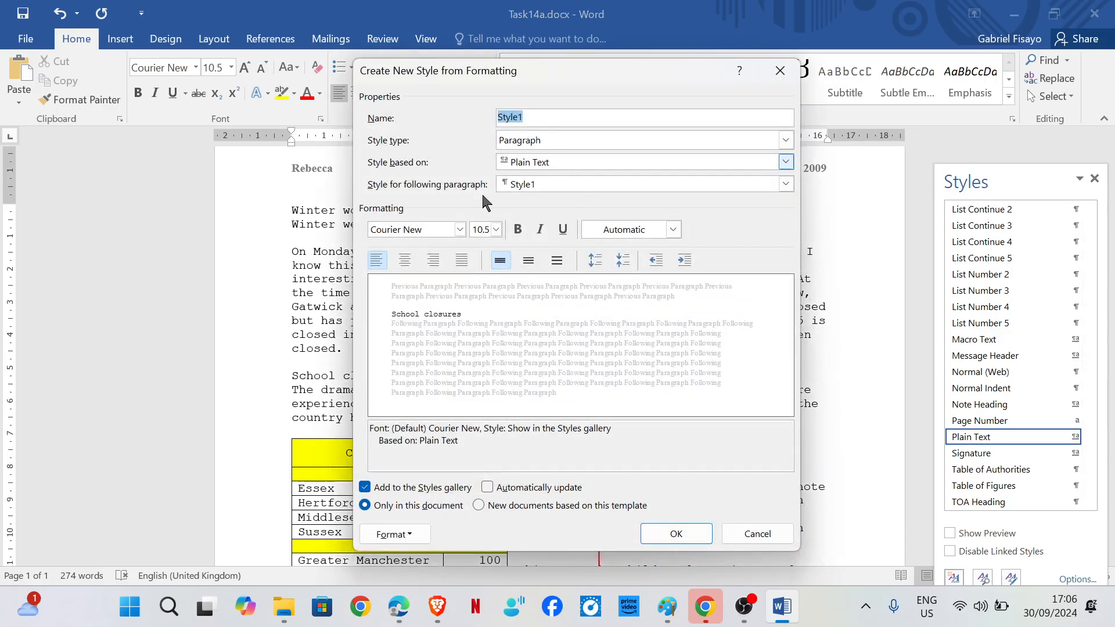
{"action": "type", "text": "Heading"}
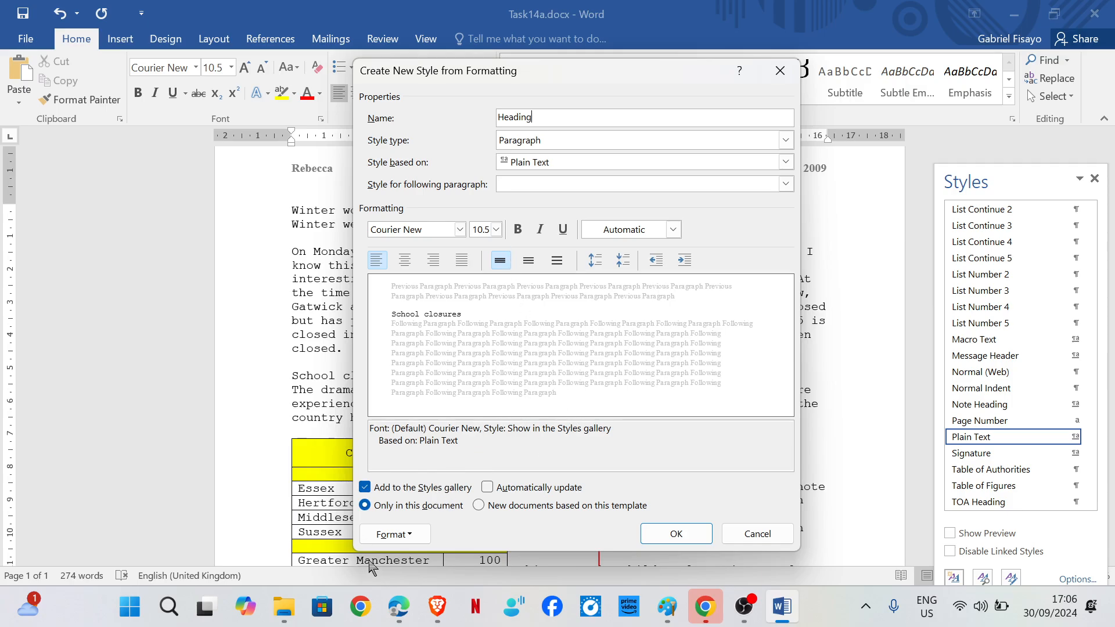
{"action": "mouse_move", "coordinate": [383, 519]}
{"action": "left_click", "coordinate": [459, 230]}
{"action": "left_click", "coordinate": [456, 345]}
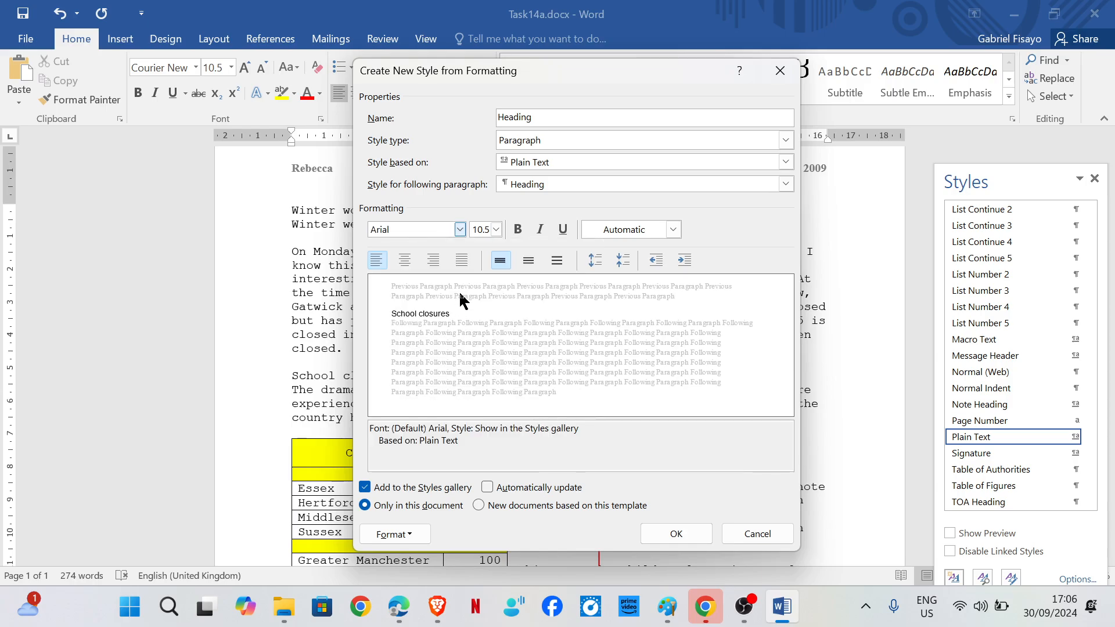
{"action": "left_click", "coordinate": [483, 229]}
{"action": "type", "text": "24"}
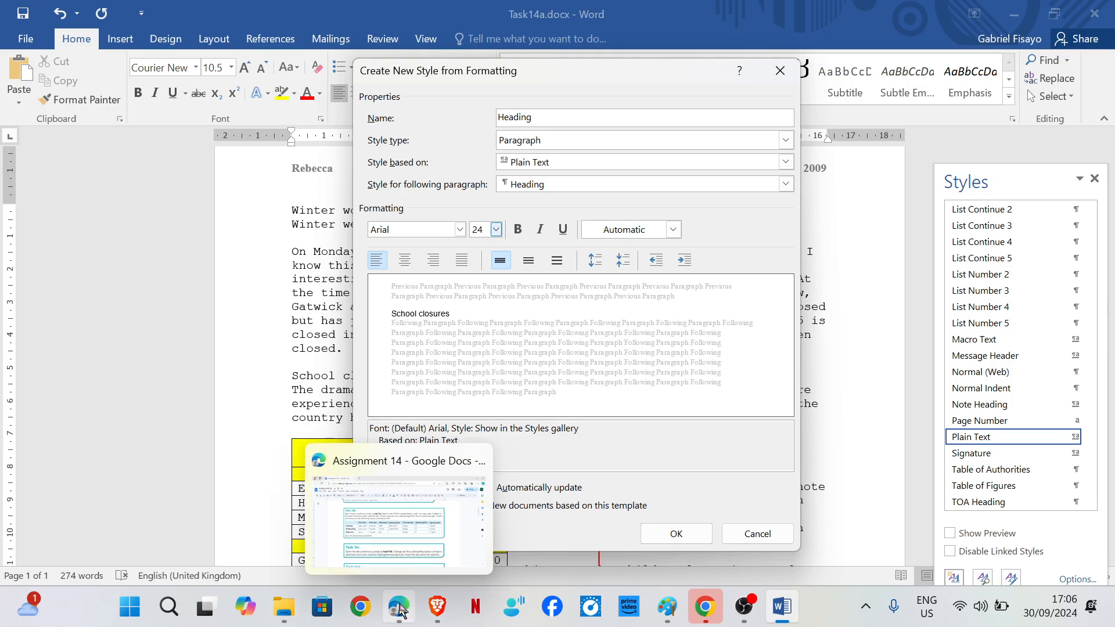
Give the new Heading style right alignment with bold and italic formatting, following the Task 14b table.
{"action": "mouse_move", "coordinate": [428, 510]}
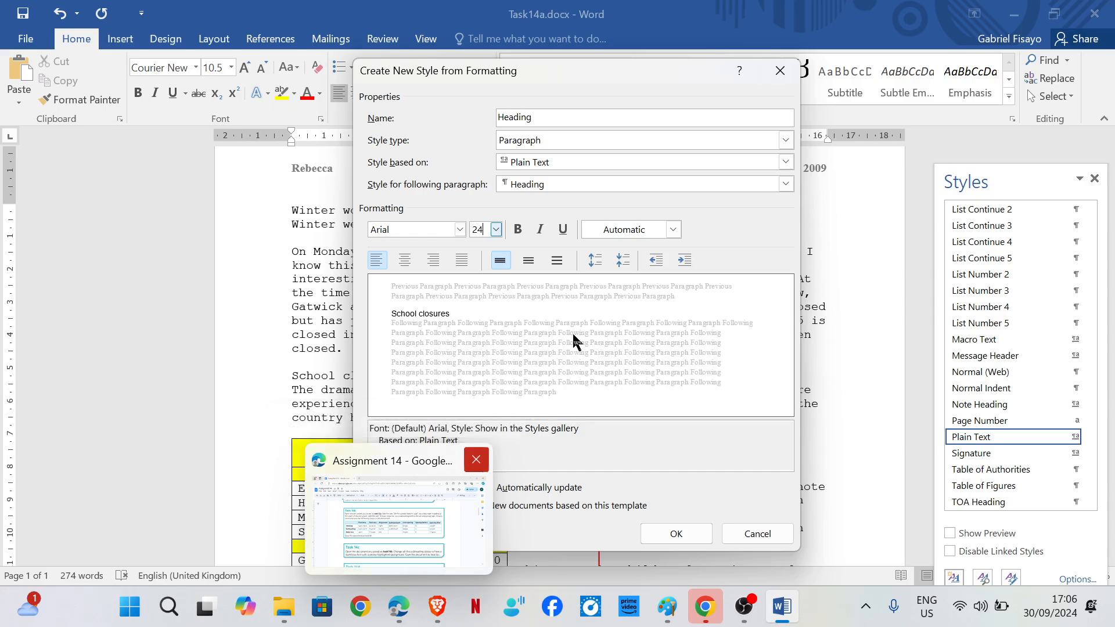
{"action": "left_click", "coordinate": [435, 261]}
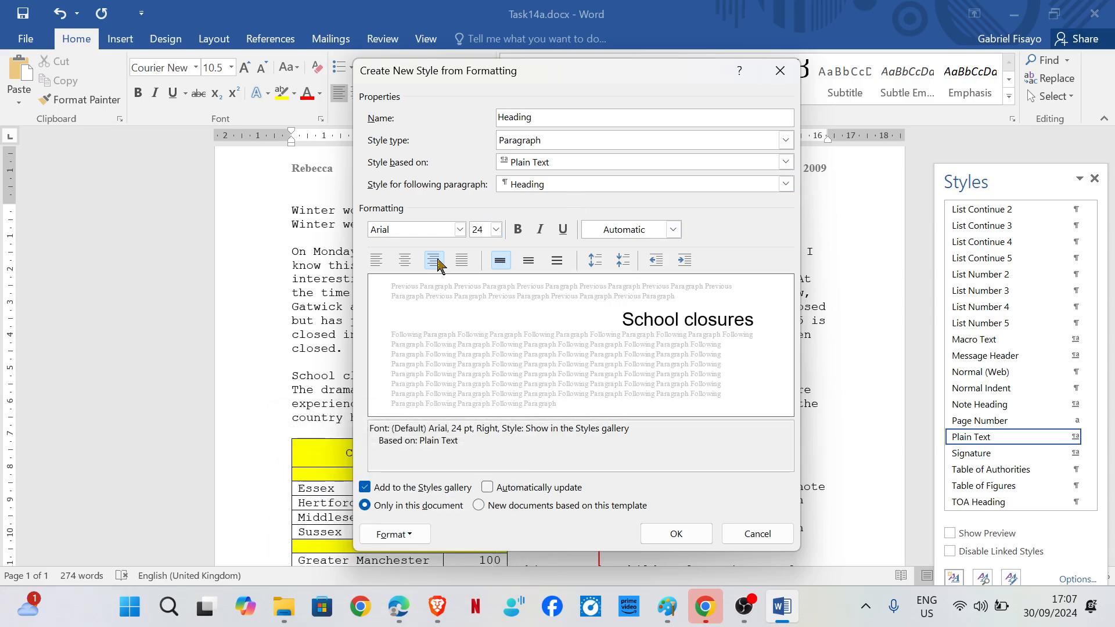
{"action": "left_click", "coordinate": [522, 231]}
{"action": "left_click", "coordinate": [540, 230]}
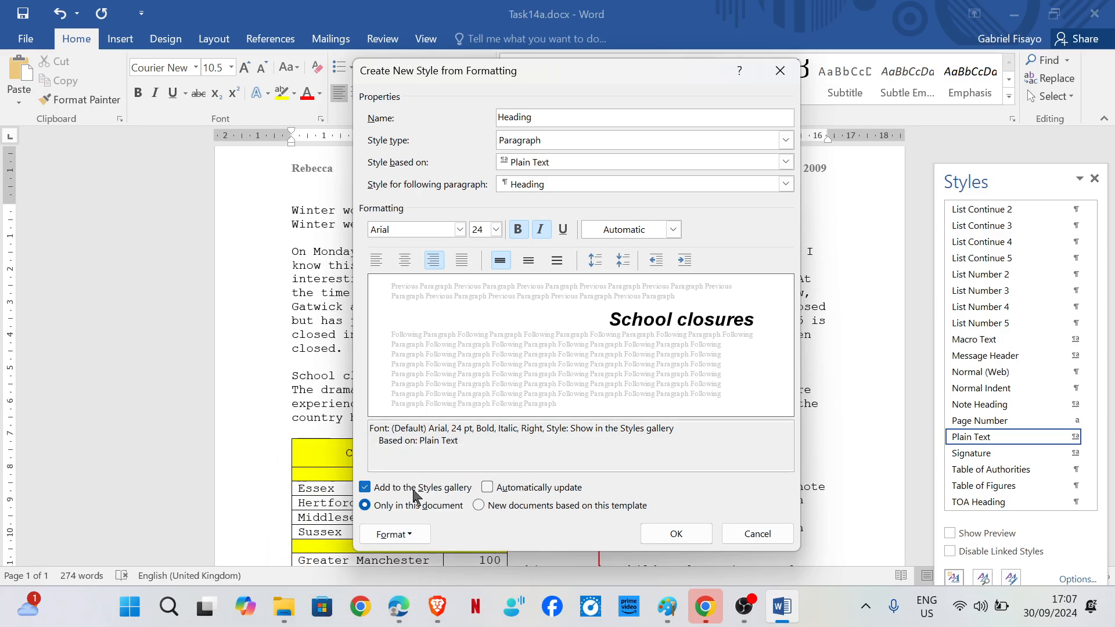
Set the Heading style's paragraph spacing after to 6 pt and store the style in the document.
{"action": "left_click", "coordinate": [414, 533]}
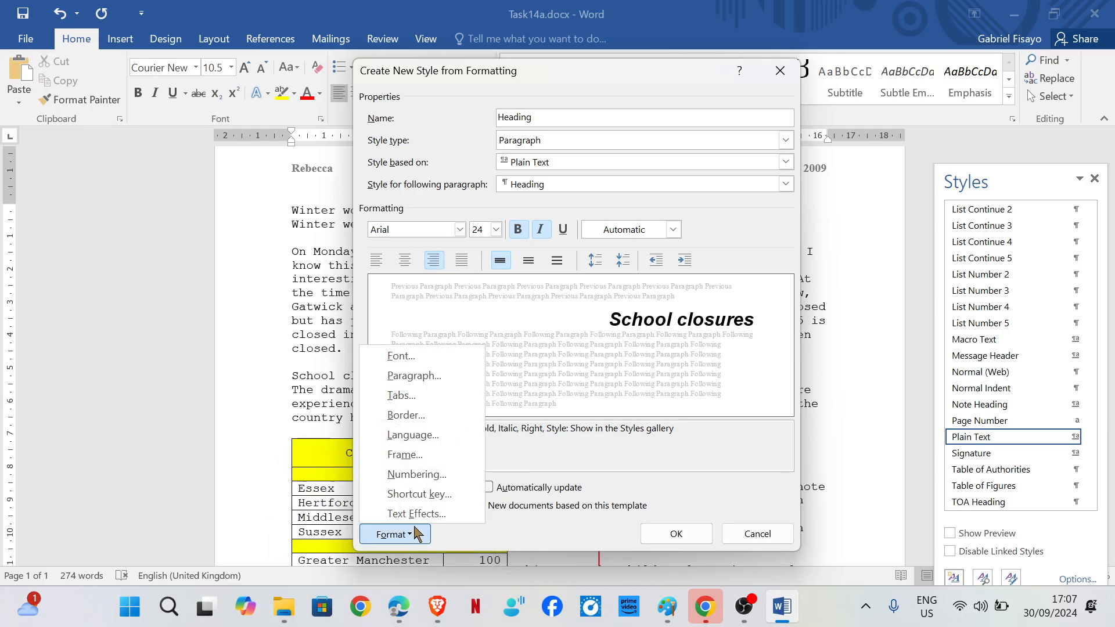
{"action": "left_click", "coordinate": [413, 376]}
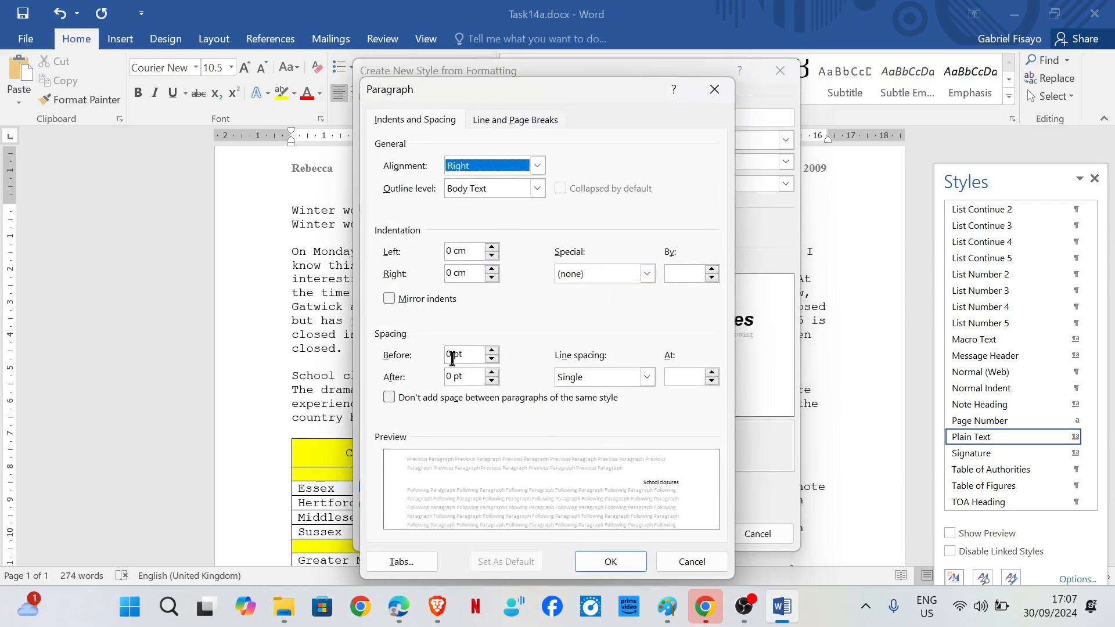
{"action": "left_click", "coordinate": [451, 377]}
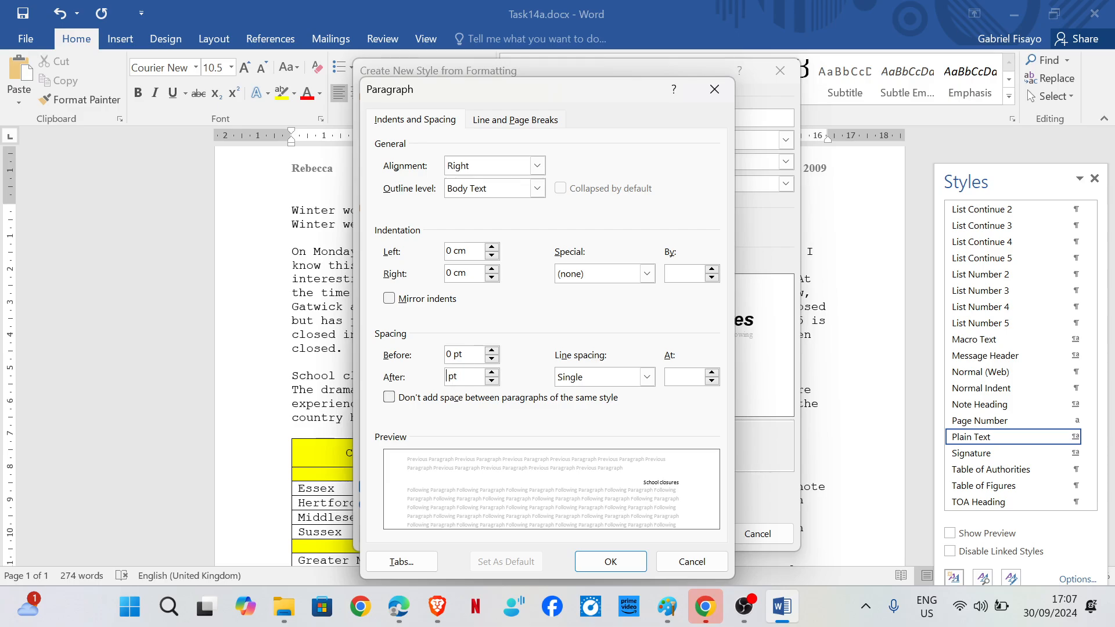
{"action": "left_click", "coordinate": [608, 561]}
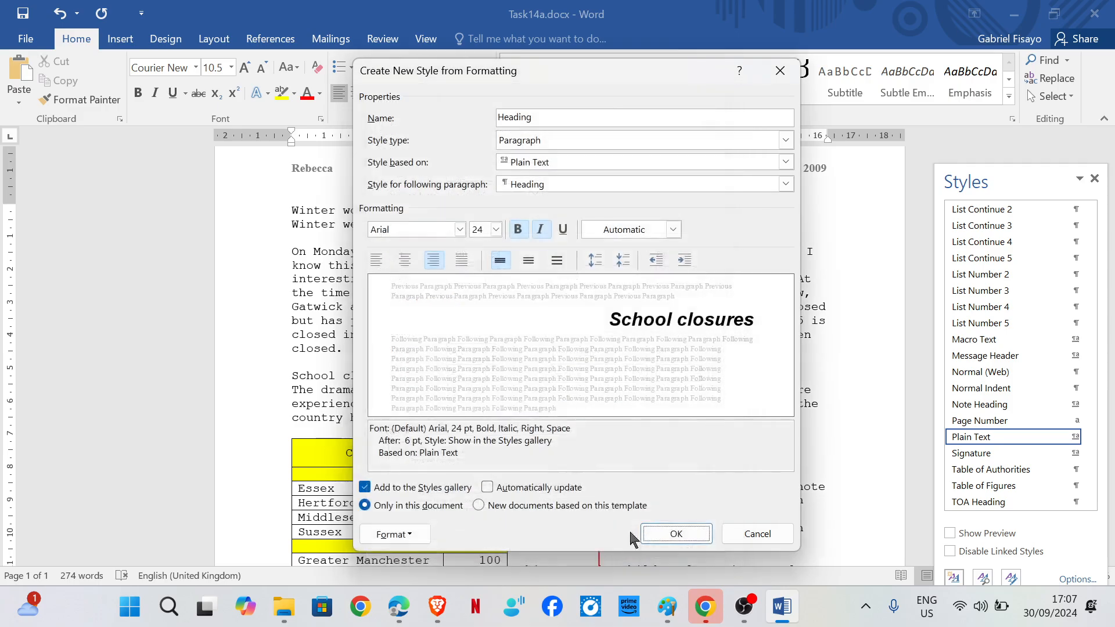
{"action": "left_click", "coordinate": [692, 531]}
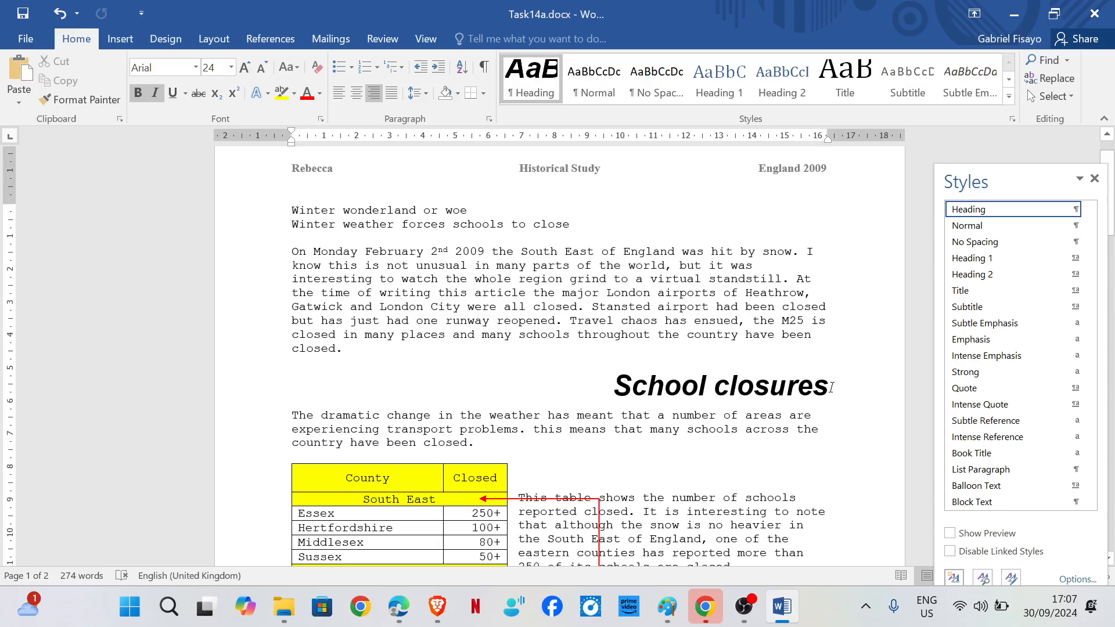
Return the "School closures" line to the Normal style and apply the Heading style to "Winter wonderland or woe".
{"action": "left_click_drag", "start_coordinate": [841, 388], "coordinate": [663, 403]}
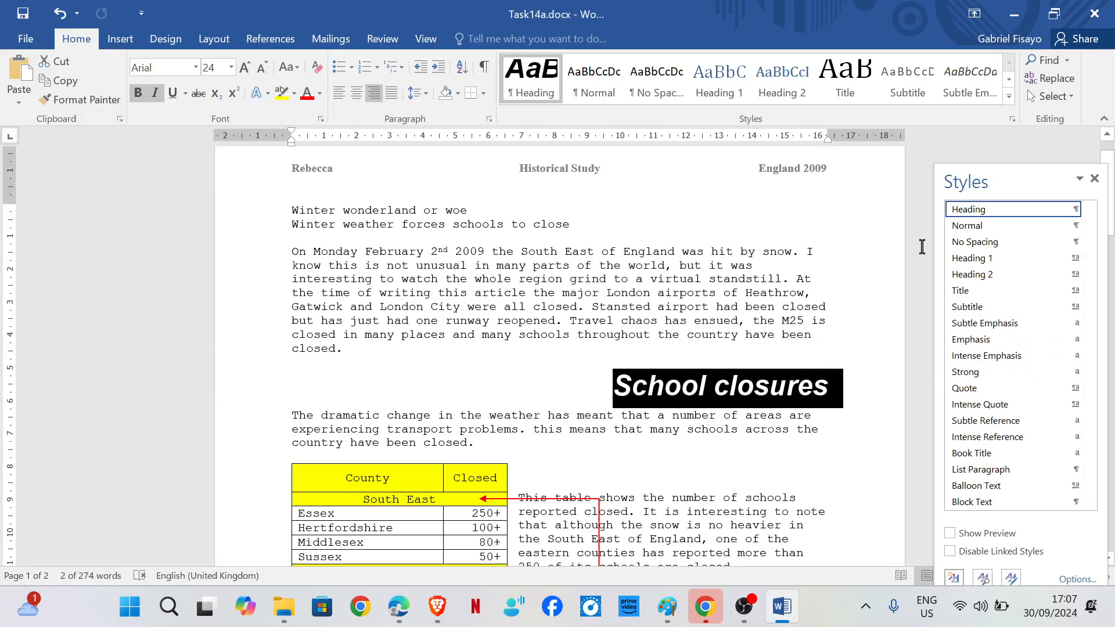
{"action": "left_click", "coordinate": [978, 226]}
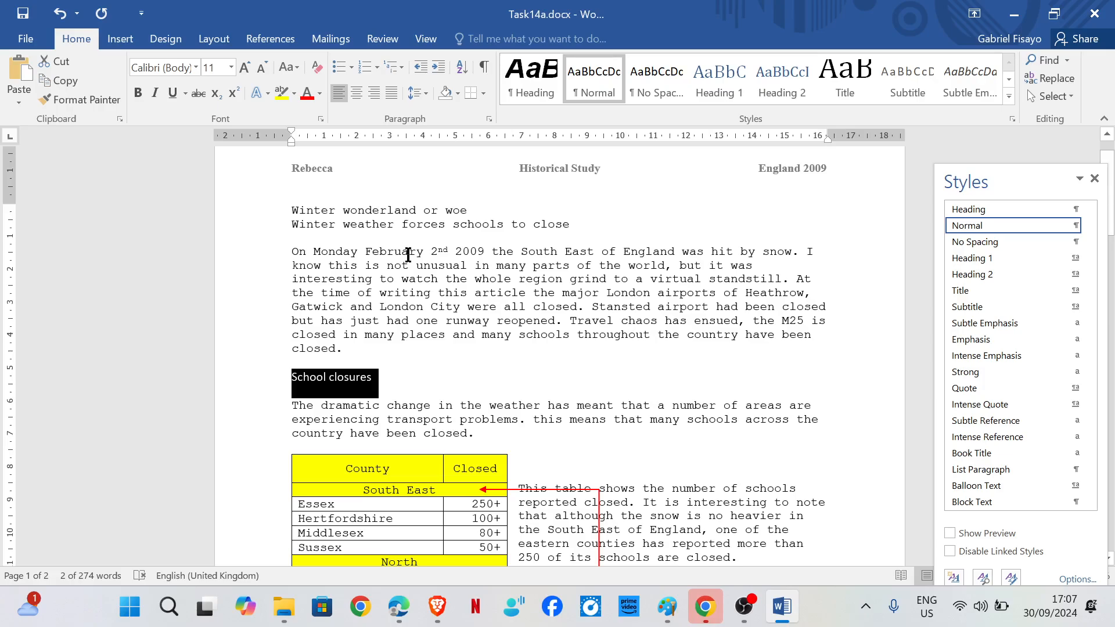
{"action": "left_click_drag", "start_coordinate": [474, 210], "coordinate": [259, 213]}
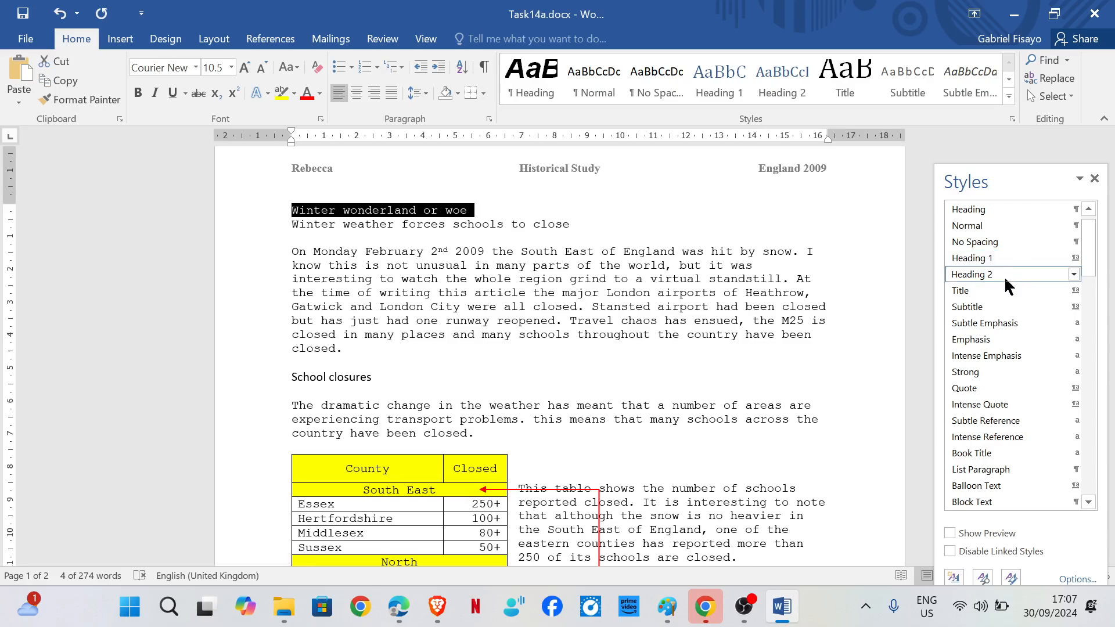
{"action": "scroll", "coordinate": [1006, 386], "scroll_direction": "down", "scroll_amount": 11}
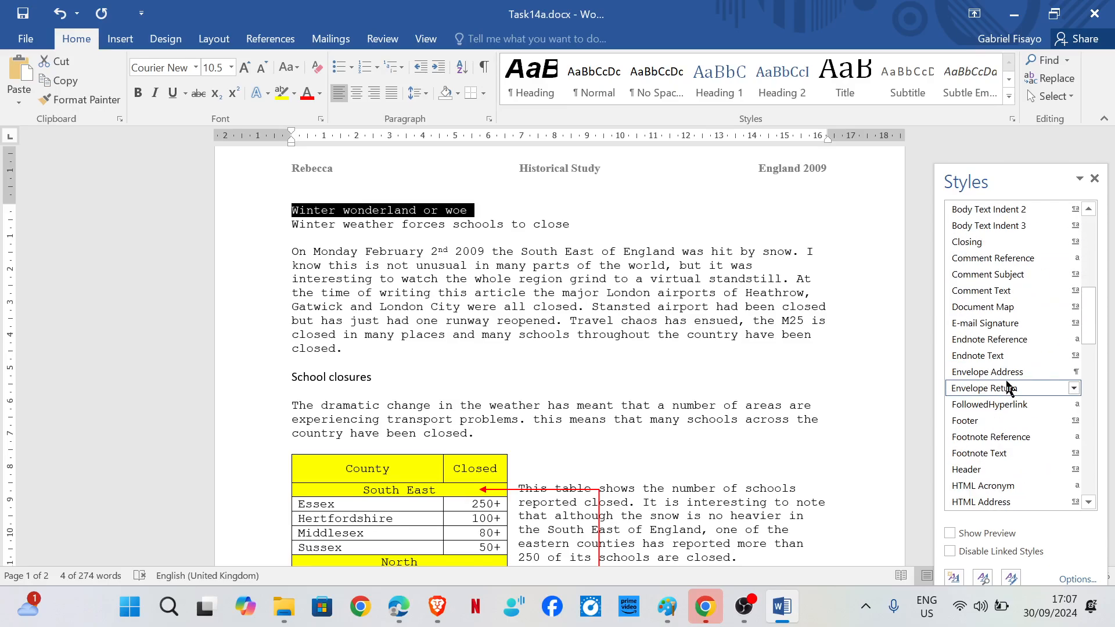
{"action": "scroll", "coordinate": [1009, 376], "scroll_direction": "up", "scroll_amount": 12}
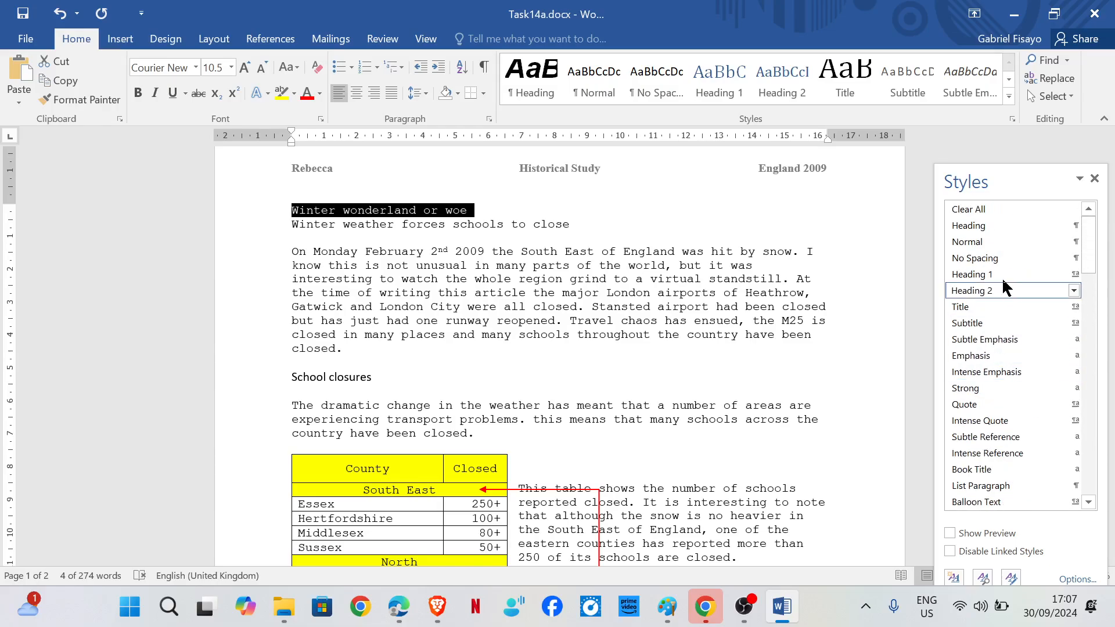
{"action": "left_click", "coordinate": [979, 227]}
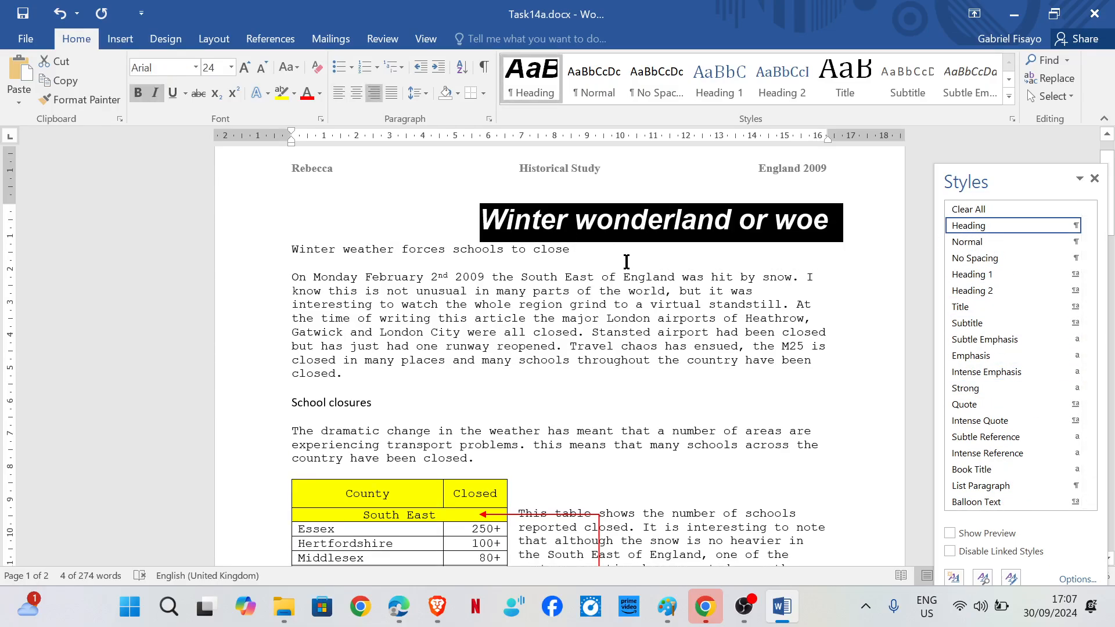
Review the Subheading row in the Task 14b table and look through the full style list for a matching style.
{"action": "left_click", "coordinate": [399, 607]}
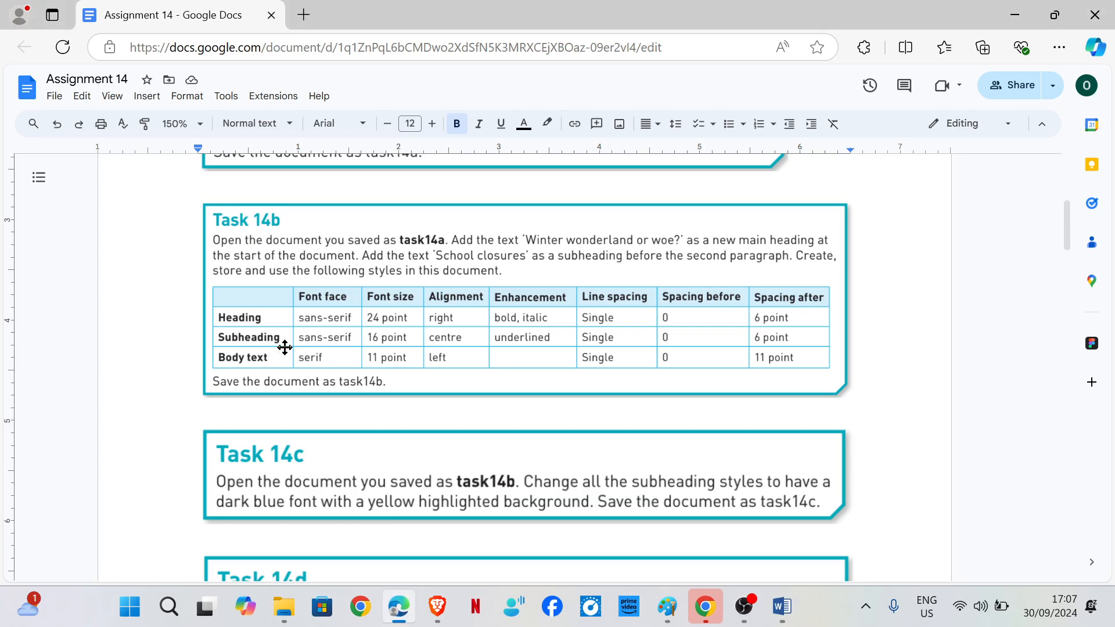
{"action": "left_click", "coordinate": [781, 607]}
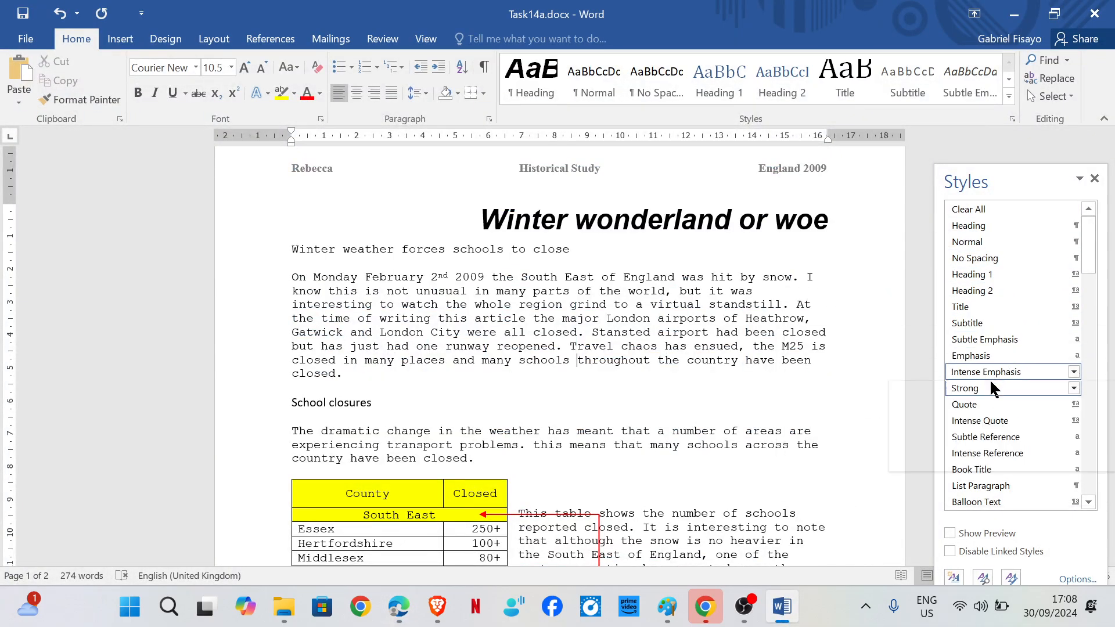
{"action": "scroll", "coordinate": [987, 423], "scroll_direction": "down", "scroll_amount": 7}
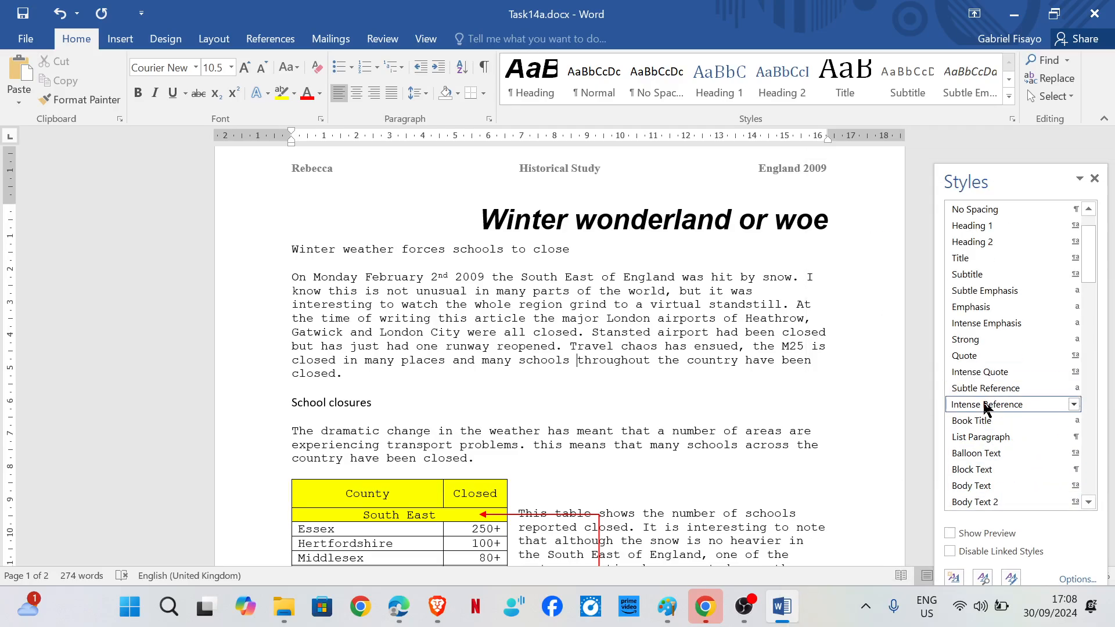
{"action": "scroll", "coordinate": [992, 406], "scroll_direction": "down", "scroll_amount": 15}
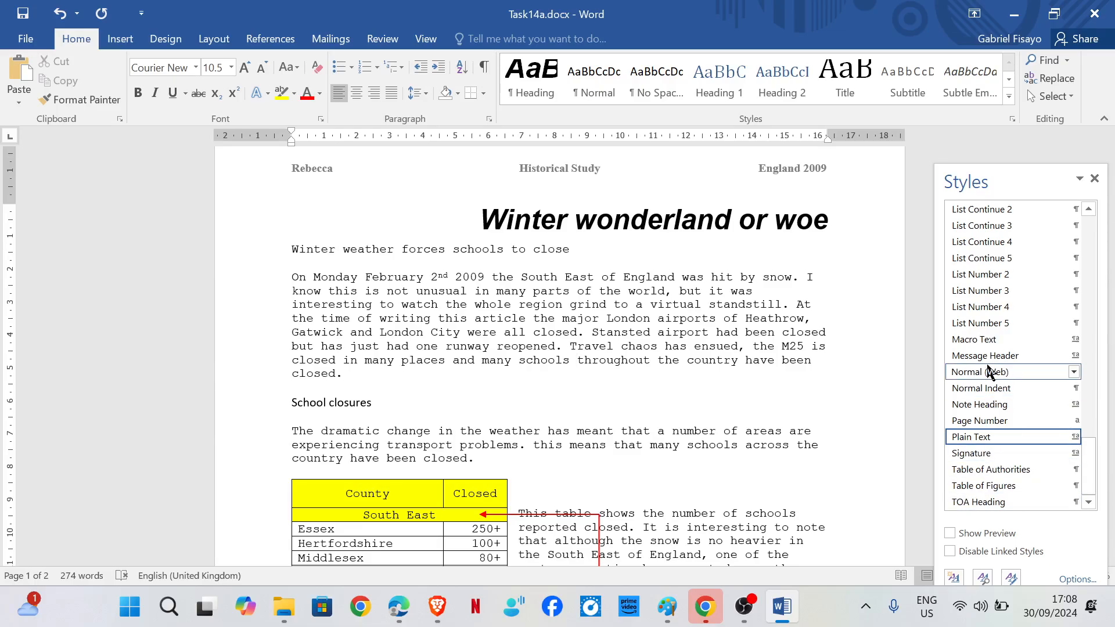
{"action": "scroll", "coordinate": [993, 406], "scroll_direction": "up", "scroll_amount": 10}
{"action": "scroll", "coordinate": [993, 325], "scroll_direction": "up", "scroll_amount": 15}
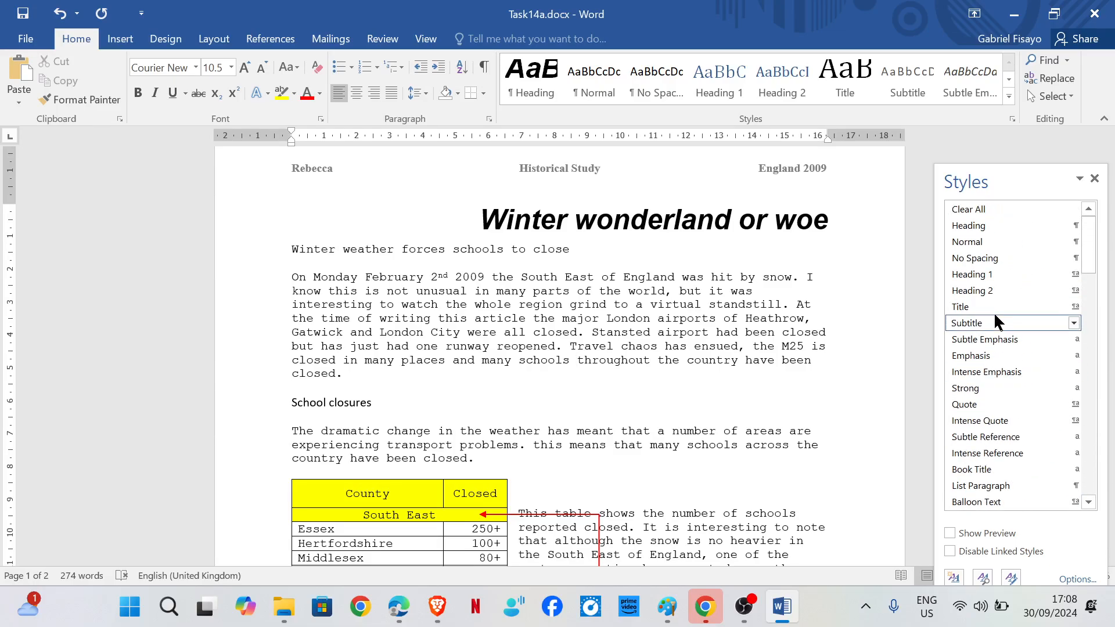
Start a new paragraph style named Subheading from the empty page 2, with the Arial font at 16 pt, centred.
{"action": "scroll", "coordinate": [641, 486], "scroll_direction": "down", "scroll_amount": 20}
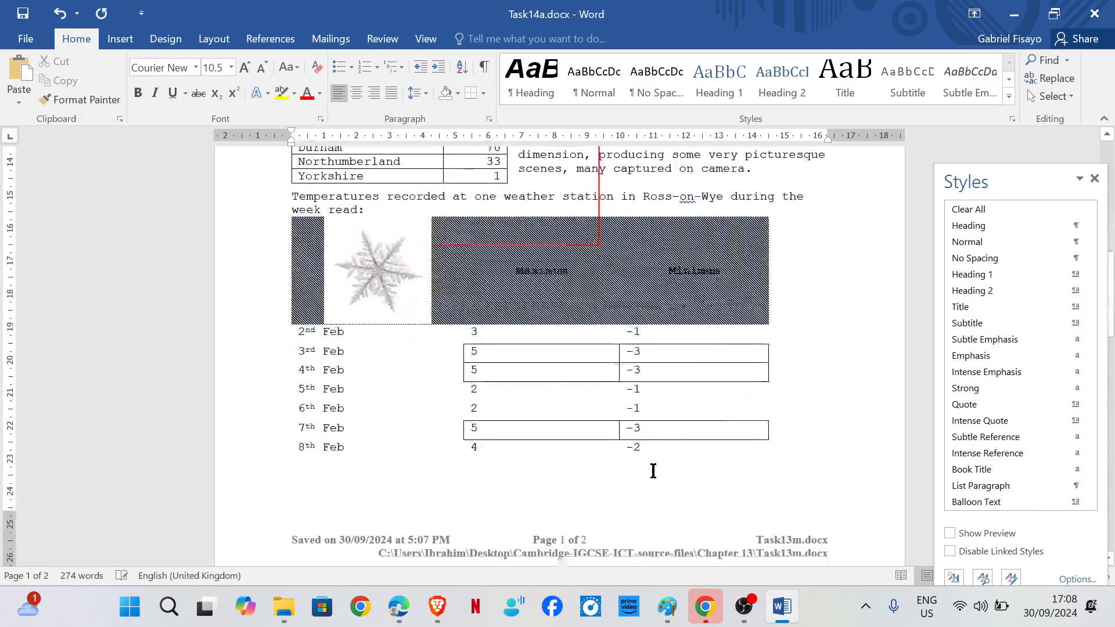
{"action": "left_click", "coordinate": [601, 373]}
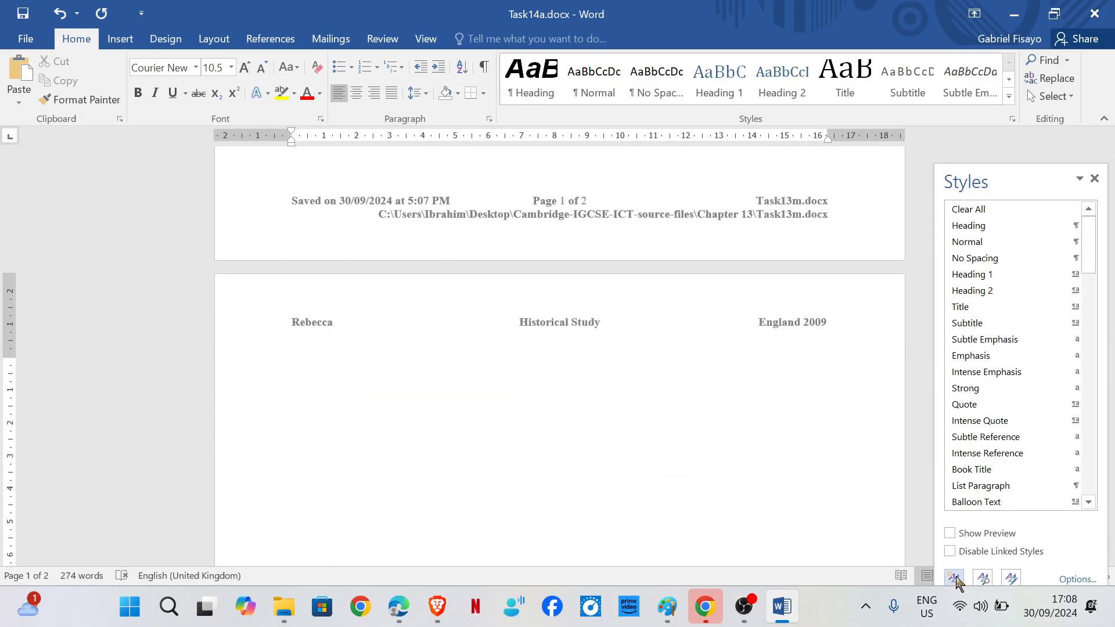
{"action": "left_click", "coordinate": [953, 578]}
{"action": "type", "text": "Subheading"}
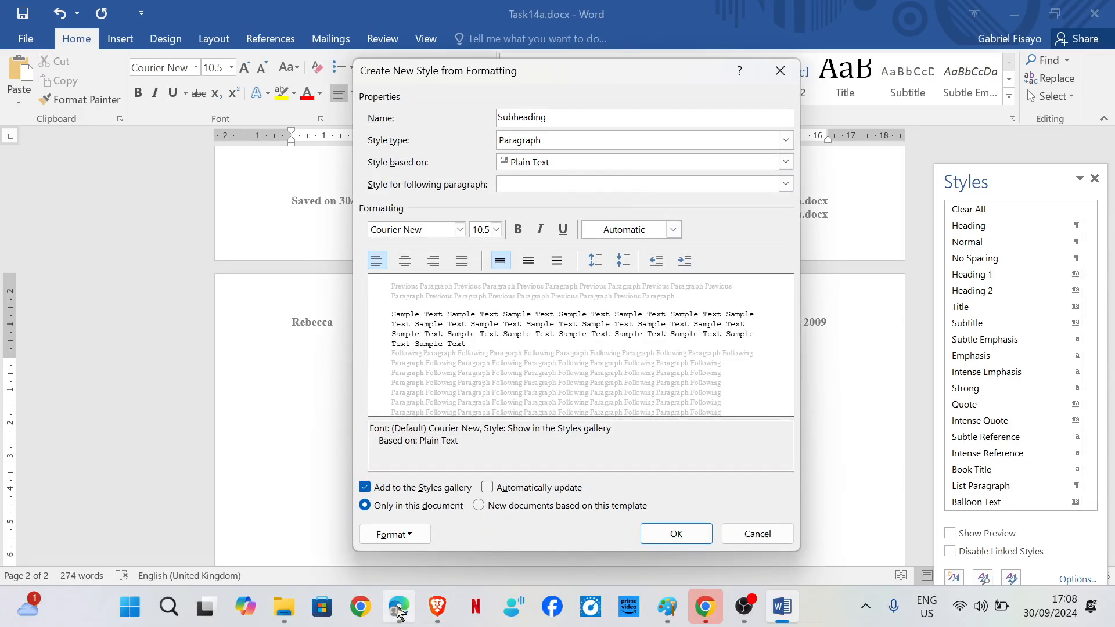
{"action": "mouse_move", "coordinate": [398, 607]}
{"action": "mouse_move", "coordinate": [418, 530]}
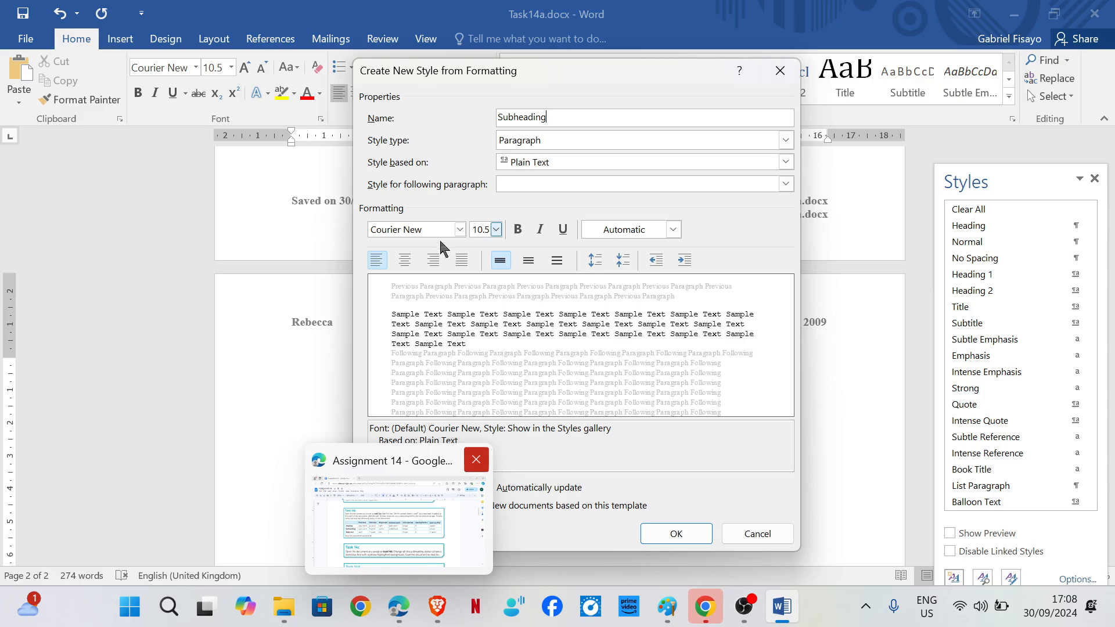
{"action": "left_click", "coordinate": [460, 229]}
{"action": "left_click", "coordinate": [441, 287]}
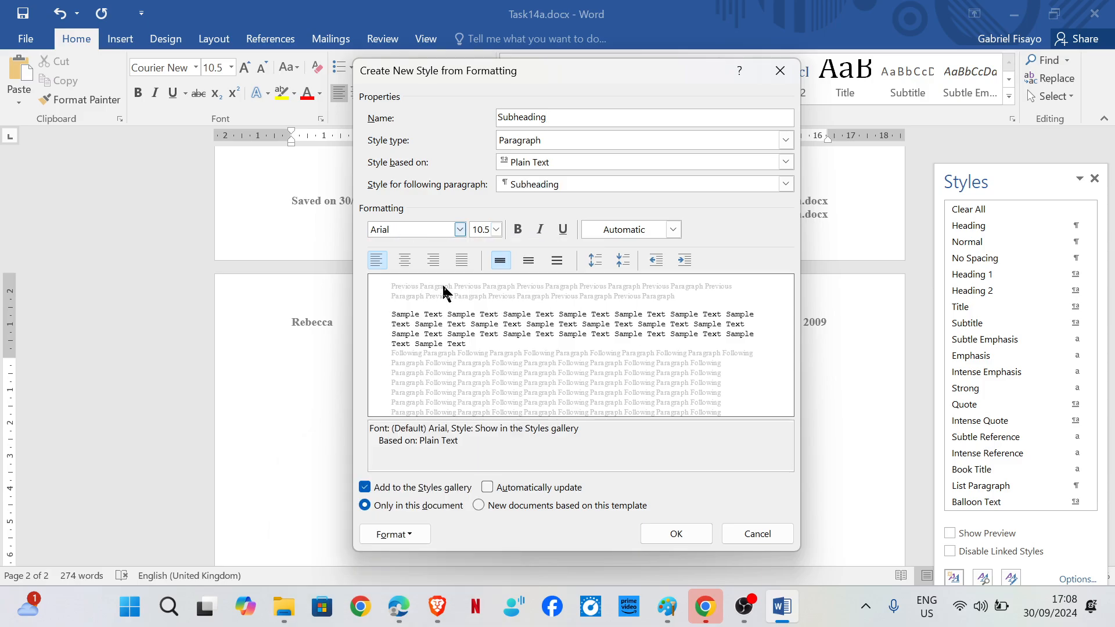
{"action": "left_click", "coordinate": [481, 231]}
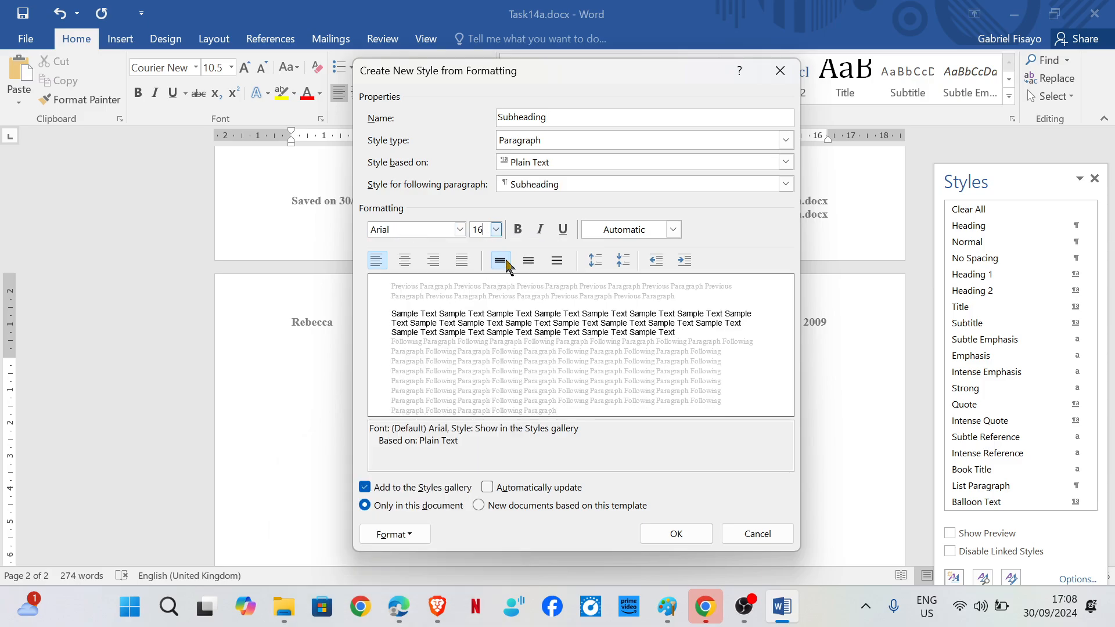
{"action": "left_click", "coordinate": [406, 259]}
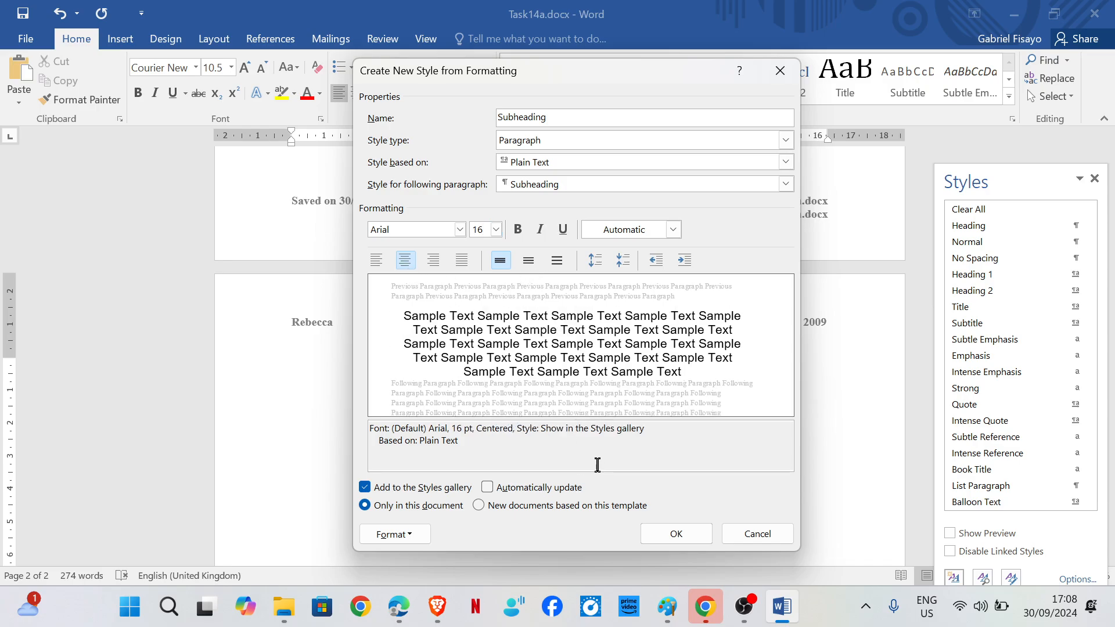
Underline the Subheading style, set its spacing after paragraphs as the Task 14b table requires, and store the style.
{"action": "mouse_move", "coordinate": [396, 608]}
{"action": "mouse_move", "coordinate": [411, 515]}
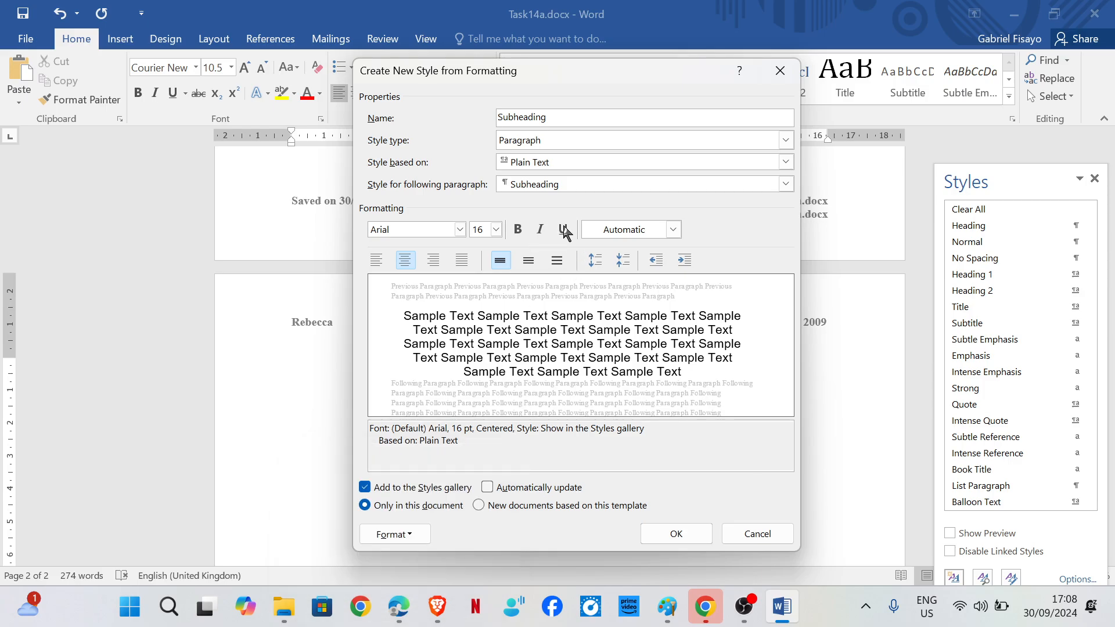
{"action": "left_click", "coordinate": [562, 230]}
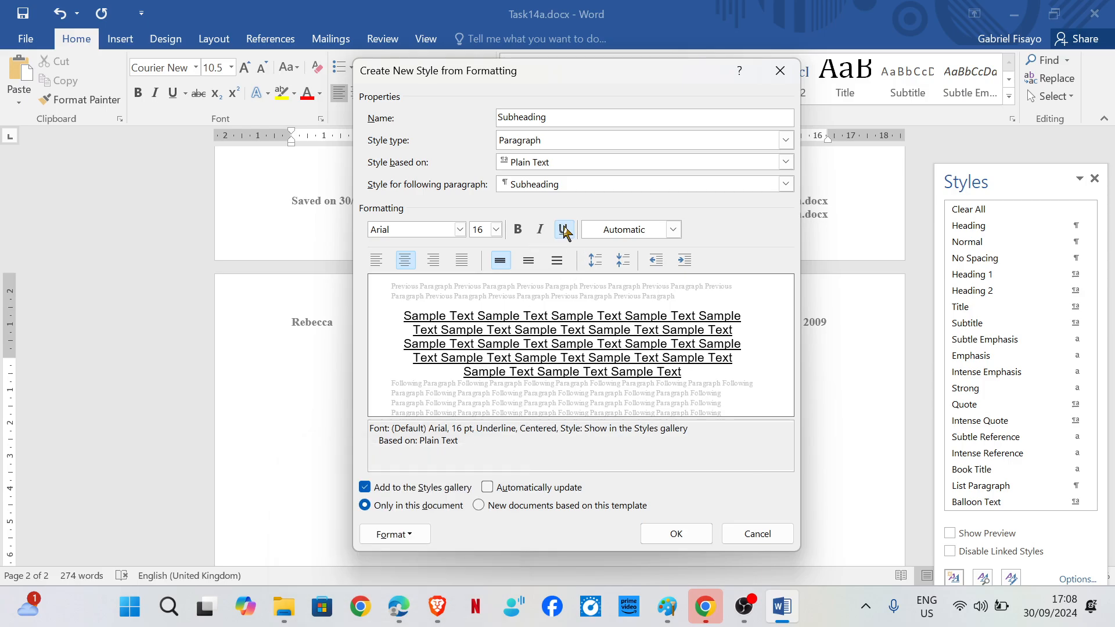
{"action": "left_click", "coordinate": [400, 534]}
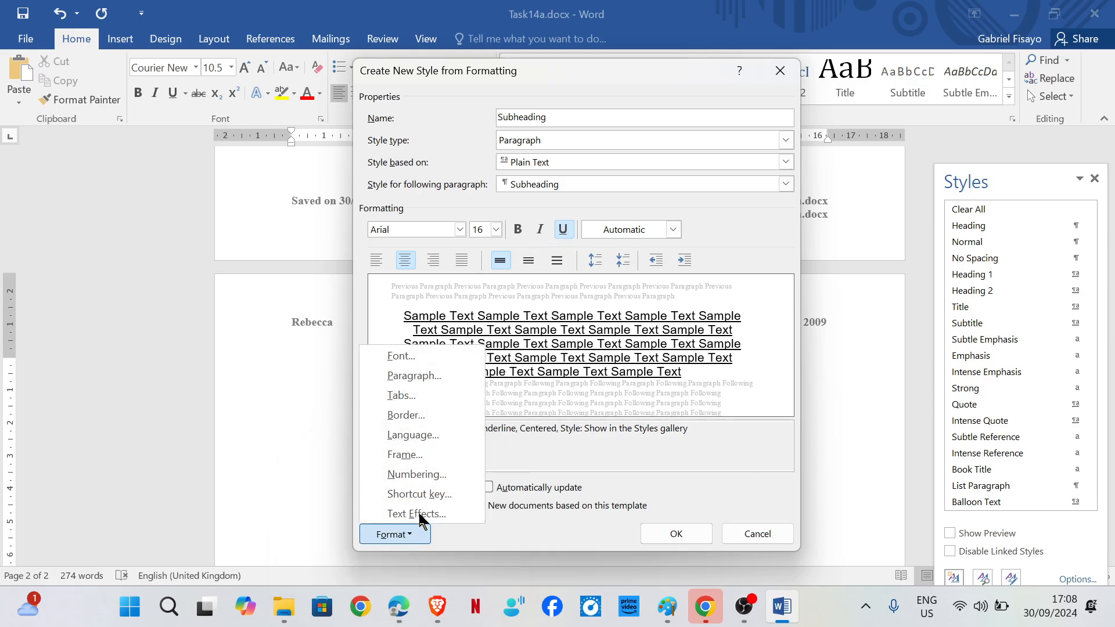
{"action": "left_click", "coordinate": [448, 376]}
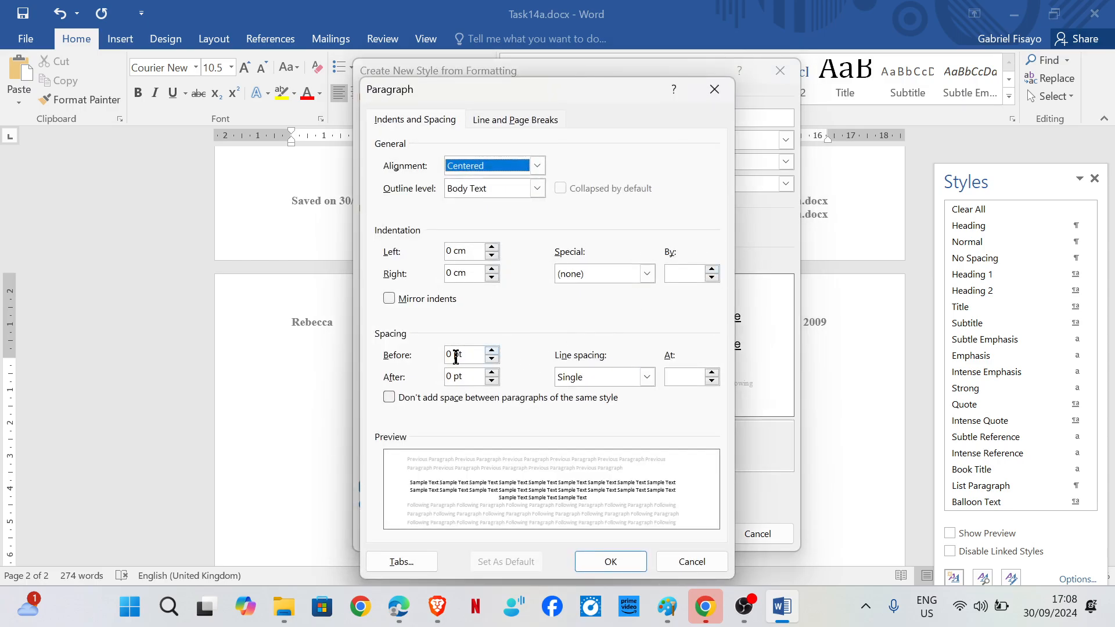
{"action": "left_click", "coordinate": [450, 375]}
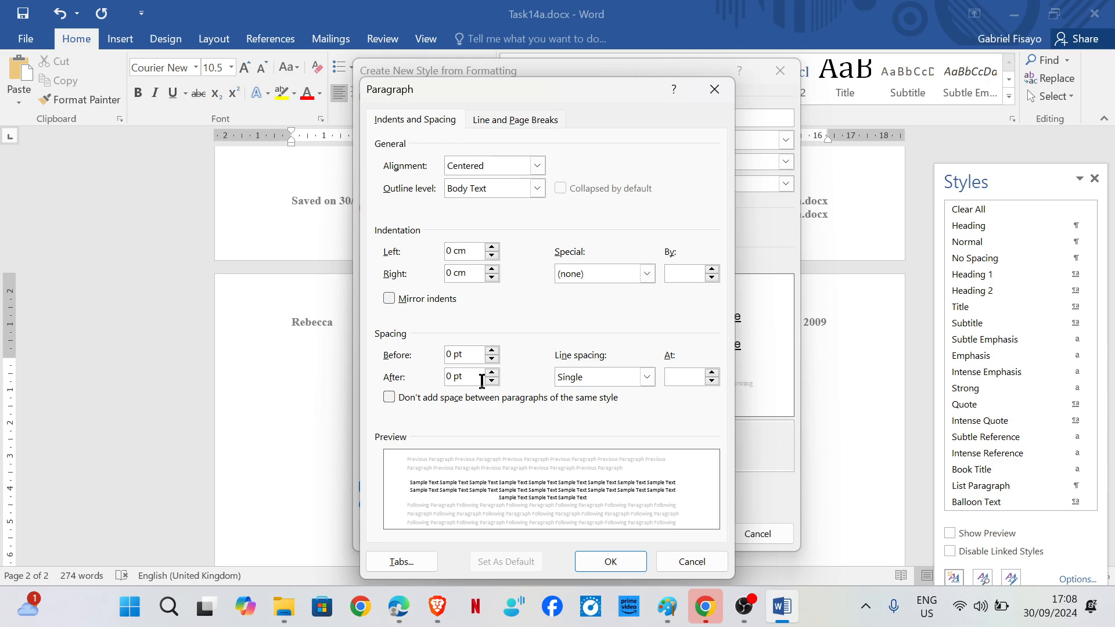
{"action": "left_click", "coordinate": [616, 563]}
{"action": "left_click", "coordinate": [675, 533]}
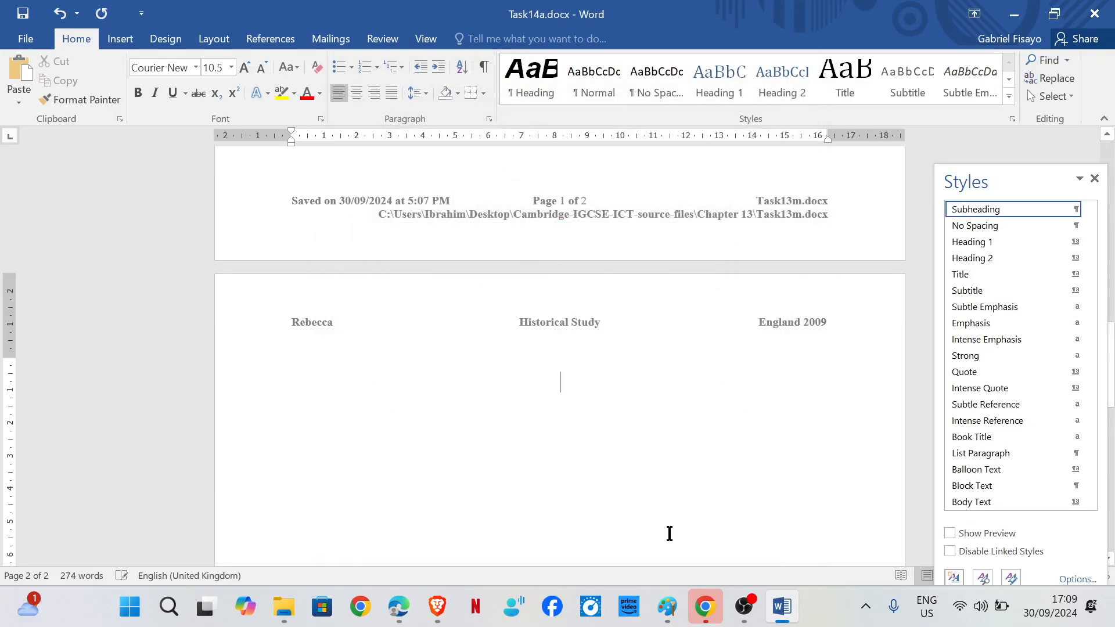
Apply the Subheading style to the "Winter weather forces schools to close" and "School closures" lines.
{"action": "scroll", "coordinate": [614, 442], "scroll_direction": "down", "scroll_amount": 10}
{"action": "scroll", "coordinate": [614, 442], "scroll_direction": "up", "scroll_amount": 10}
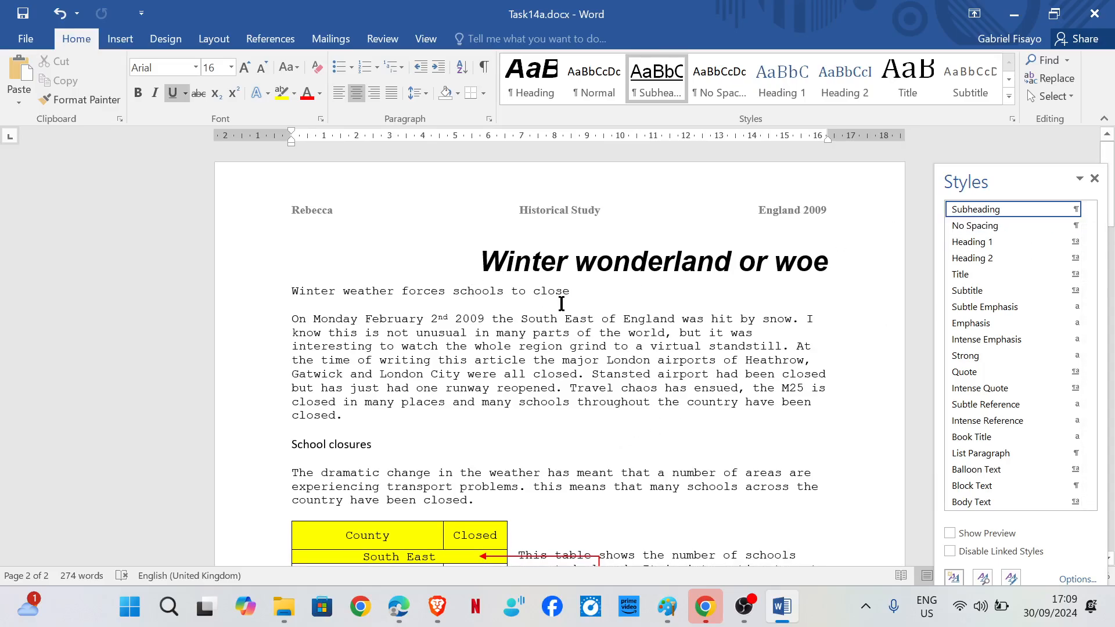
{"action": "left_click_drag", "start_coordinate": [553, 293], "coordinate": [293, 292]}
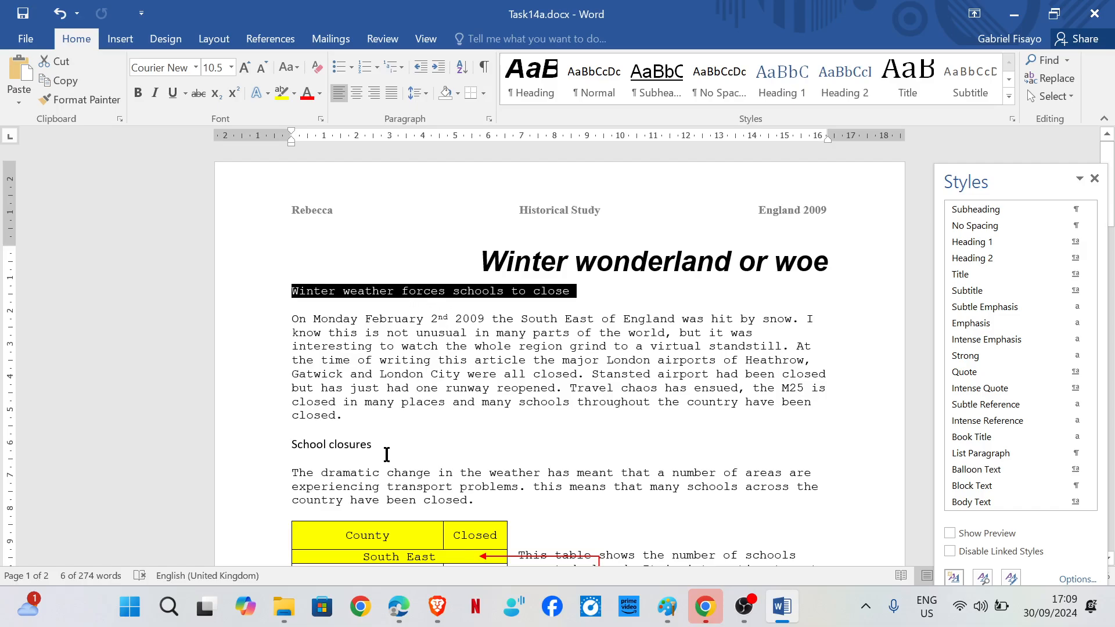
{"action": "left_click_drag", "start_coordinate": [367, 448], "coordinate": [293, 446]}
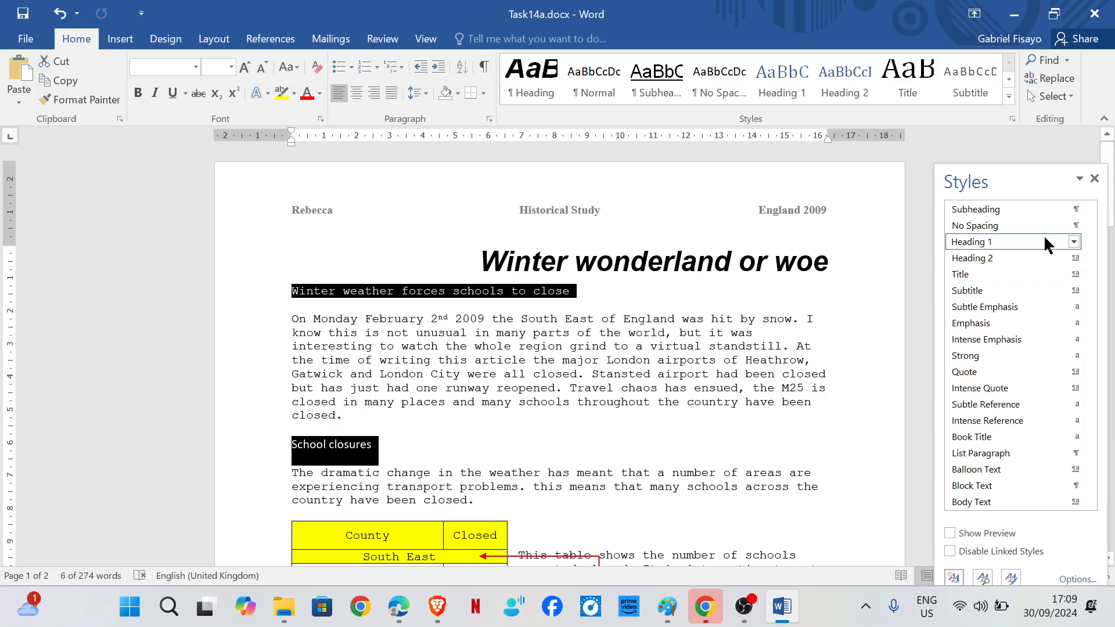
{"action": "left_click", "coordinate": [998, 210]}
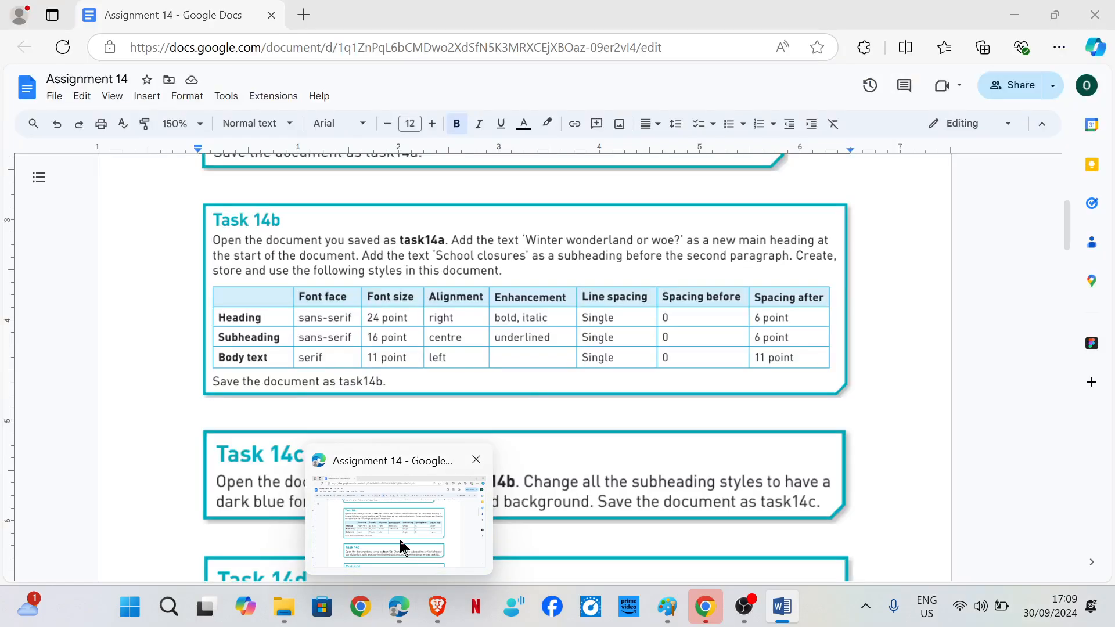
Check the Body text row in the Task 14b table and set the existing Body Text style's font to Times New Roman.
{"action": "left_click", "coordinate": [399, 537]}
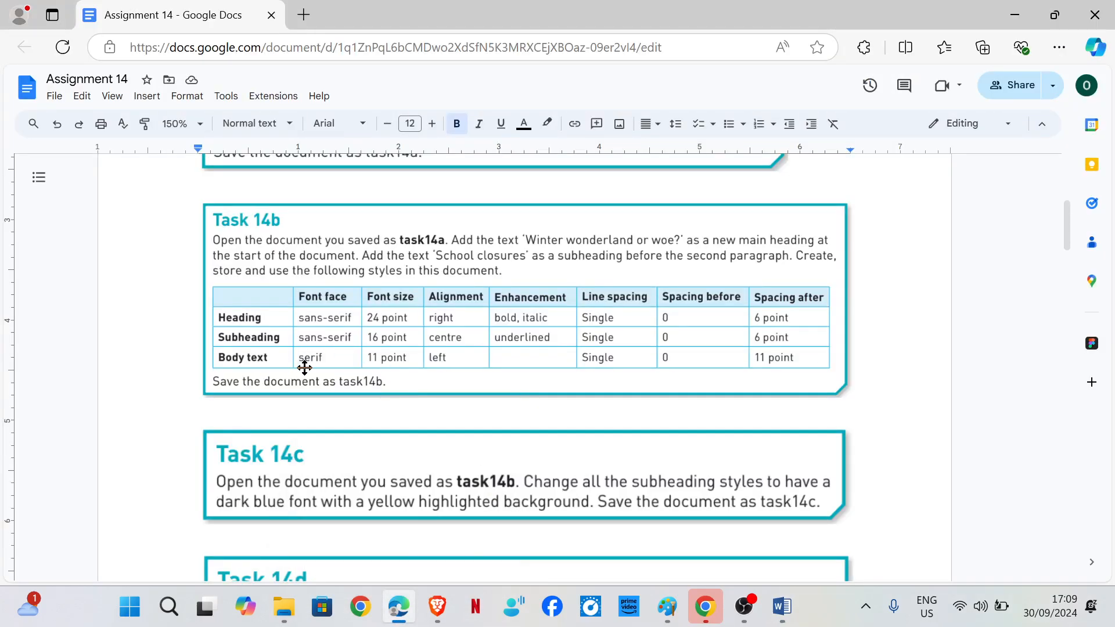
{"action": "left_click", "coordinate": [782, 606]}
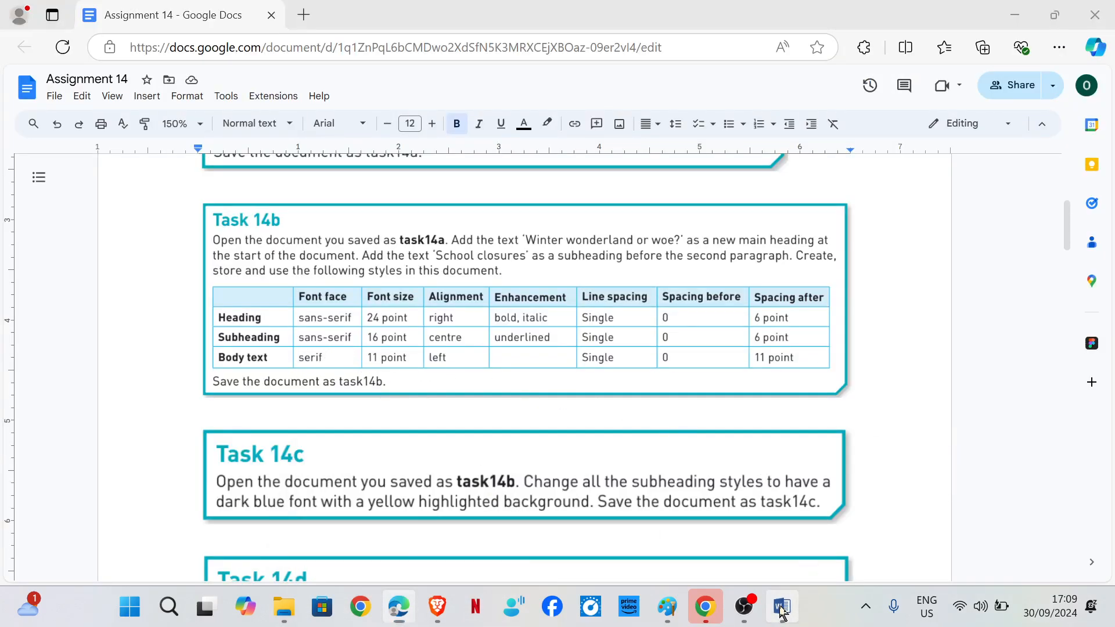
{"action": "scroll", "coordinate": [999, 372], "scroll_direction": "down", "scroll_amount": 1}
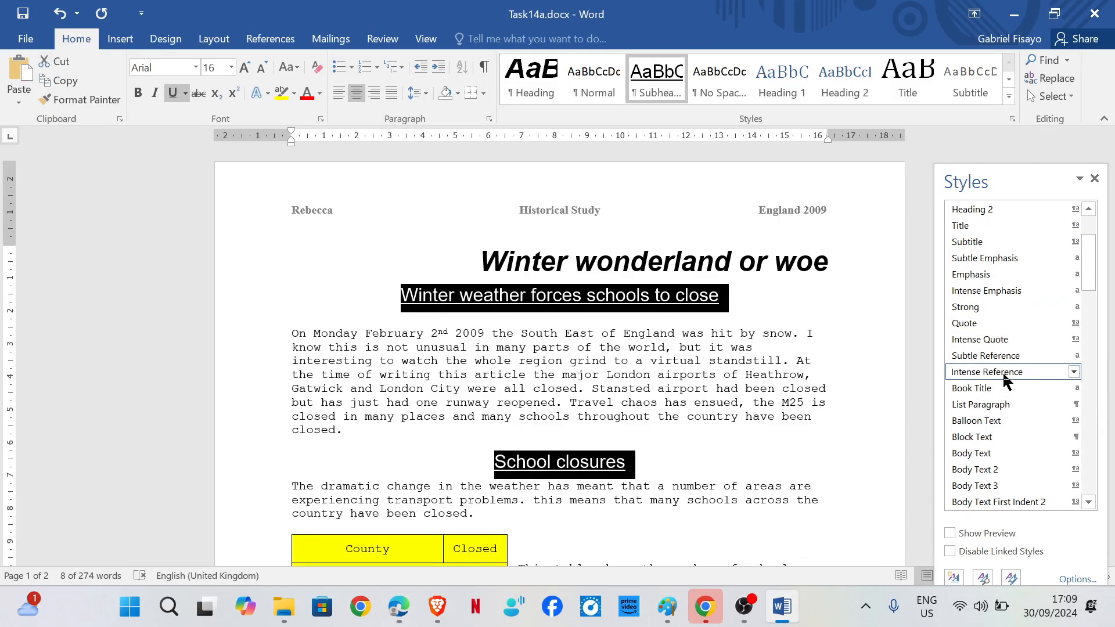
{"action": "scroll", "coordinate": [1005, 440], "scroll_direction": "down", "scroll_amount": 1}
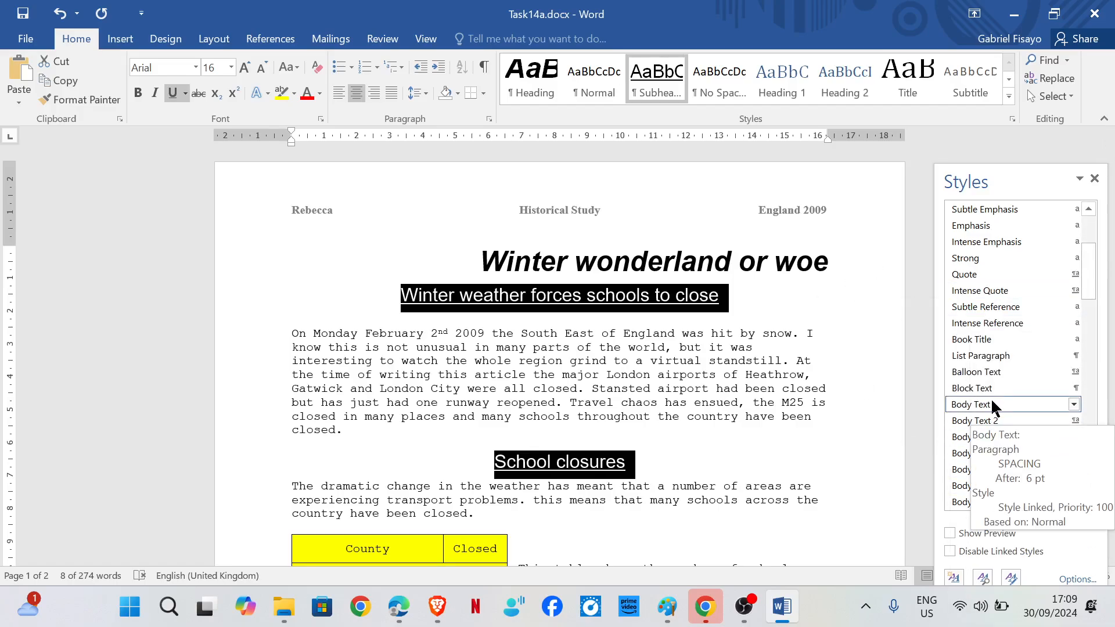
{"action": "right_click", "coordinate": [990, 400]}
{"action": "left_click", "coordinate": [929, 443]}
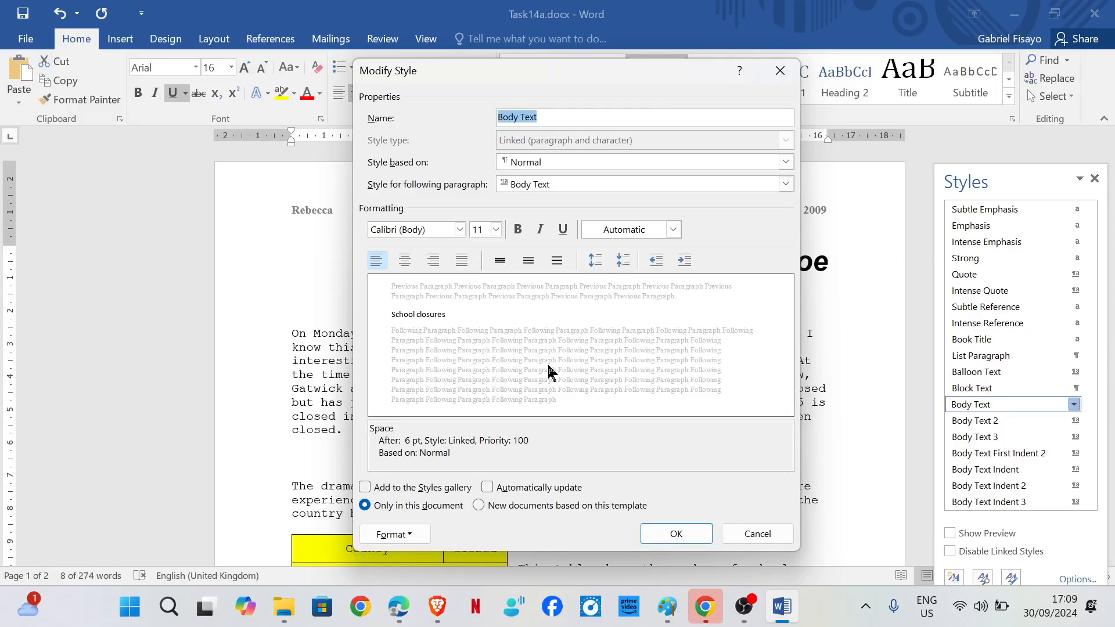
{"action": "mouse_move", "coordinate": [398, 606]}
{"action": "mouse_move", "coordinate": [396, 537]}
{"action": "left_click", "coordinate": [461, 229]}
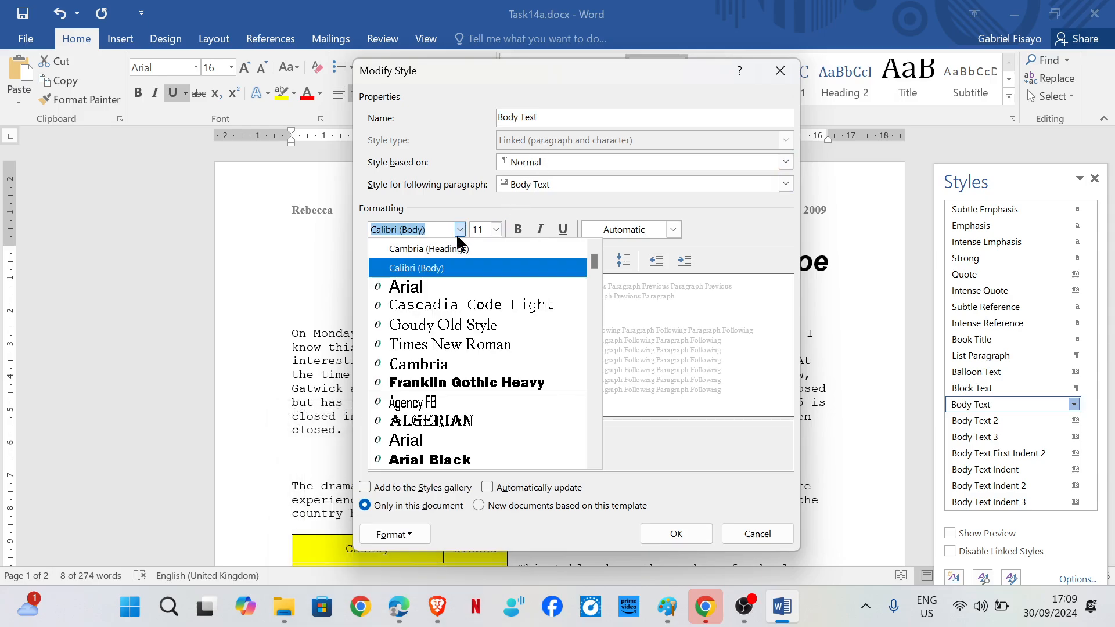
{"action": "left_click", "coordinate": [432, 349]}
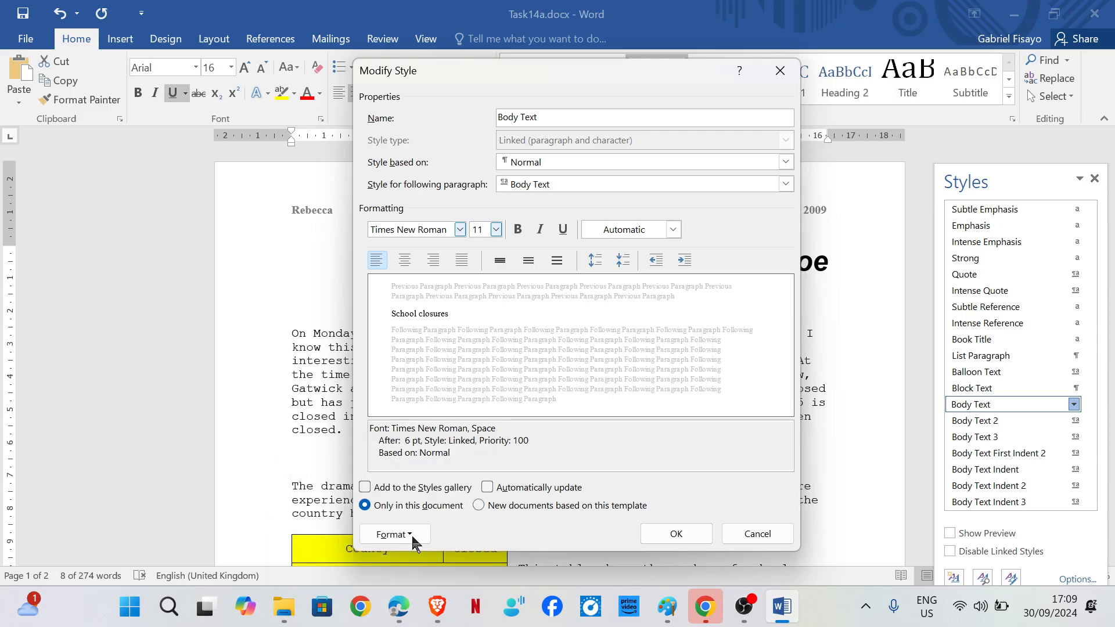
Give the Body Text style single line spacing and 11 pt spacing after paragraphs, and store the modified style.
{"action": "left_click", "coordinate": [415, 542]}
{"action": "left_click", "coordinate": [442, 376]}
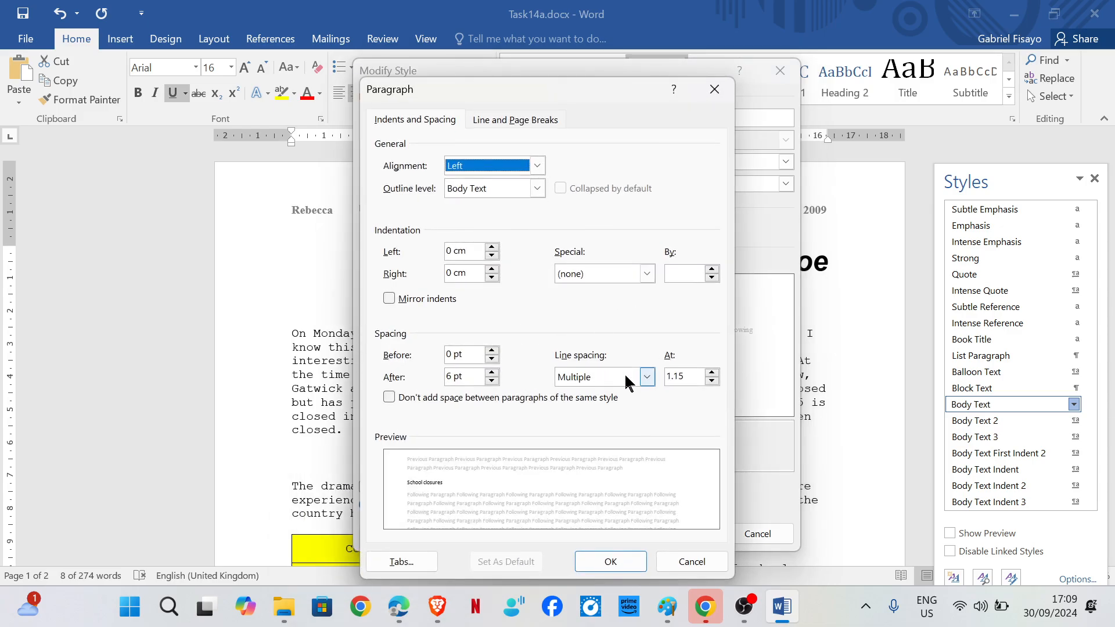
{"action": "left_click", "coordinate": [646, 376]}
{"action": "left_click", "coordinate": [611, 391]}
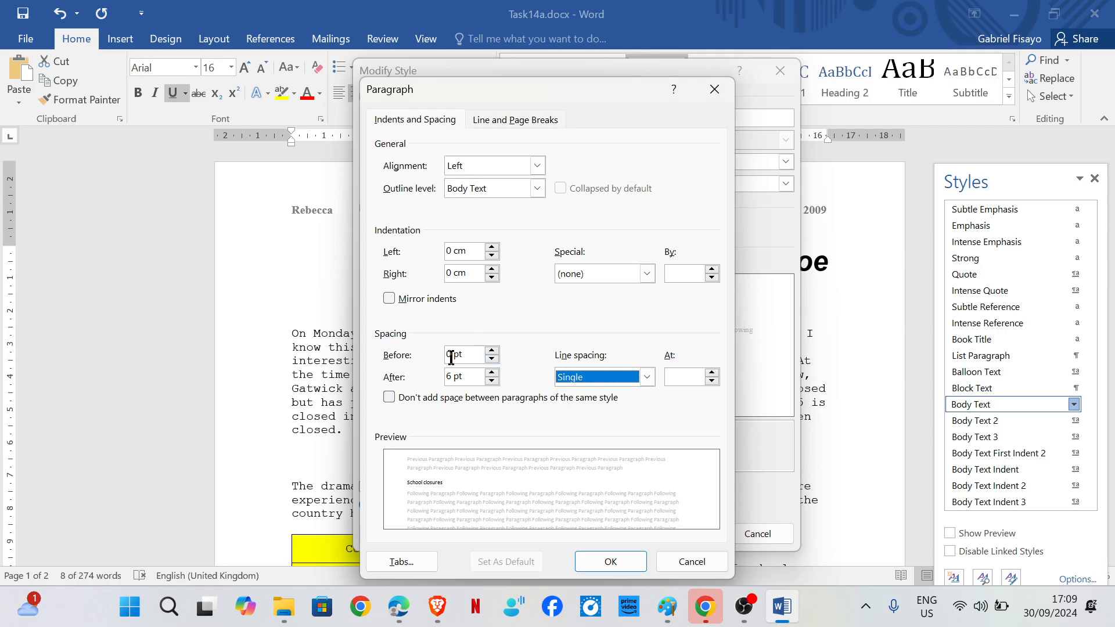
{"action": "left_click", "coordinate": [452, 377]}
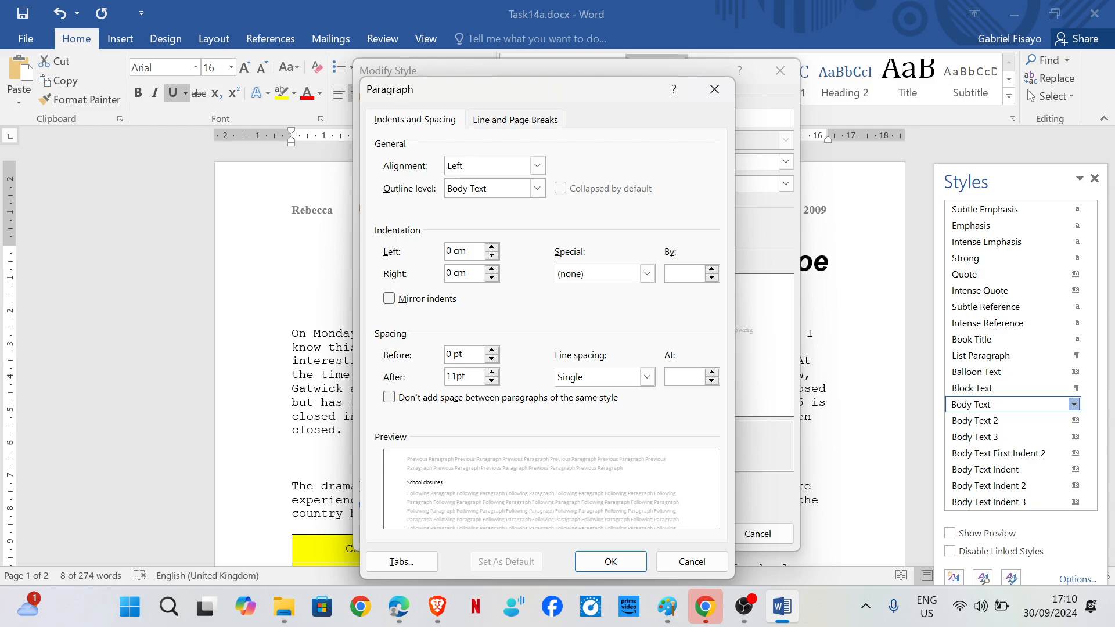
{"action": "left_click", "coordinate": [615, 562]}
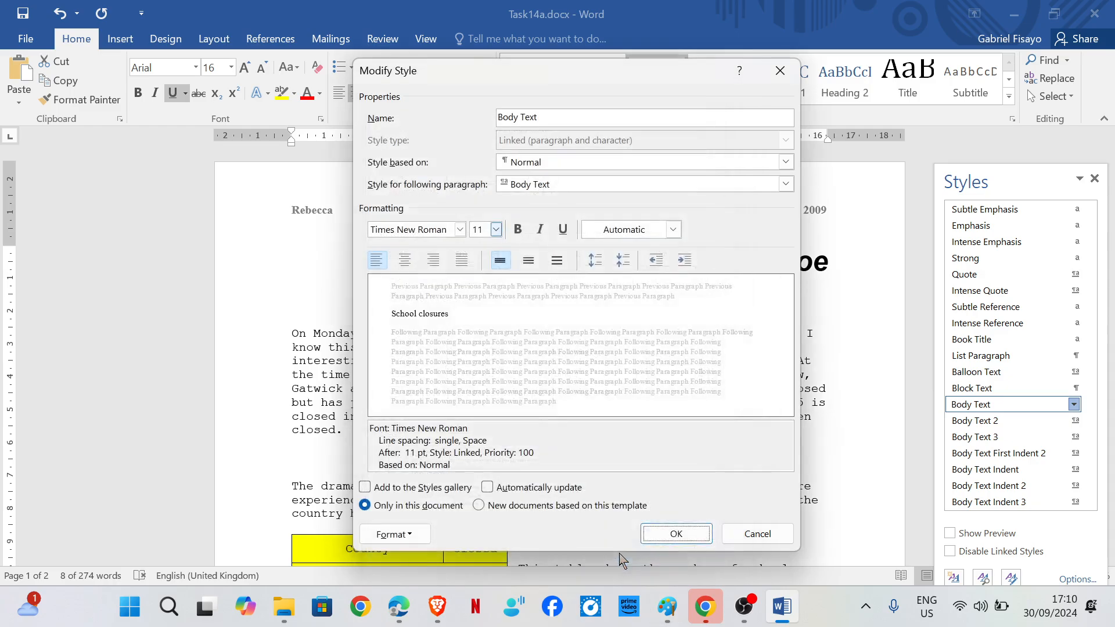
{"action": "left_click", "coordinate": [660, 535]}
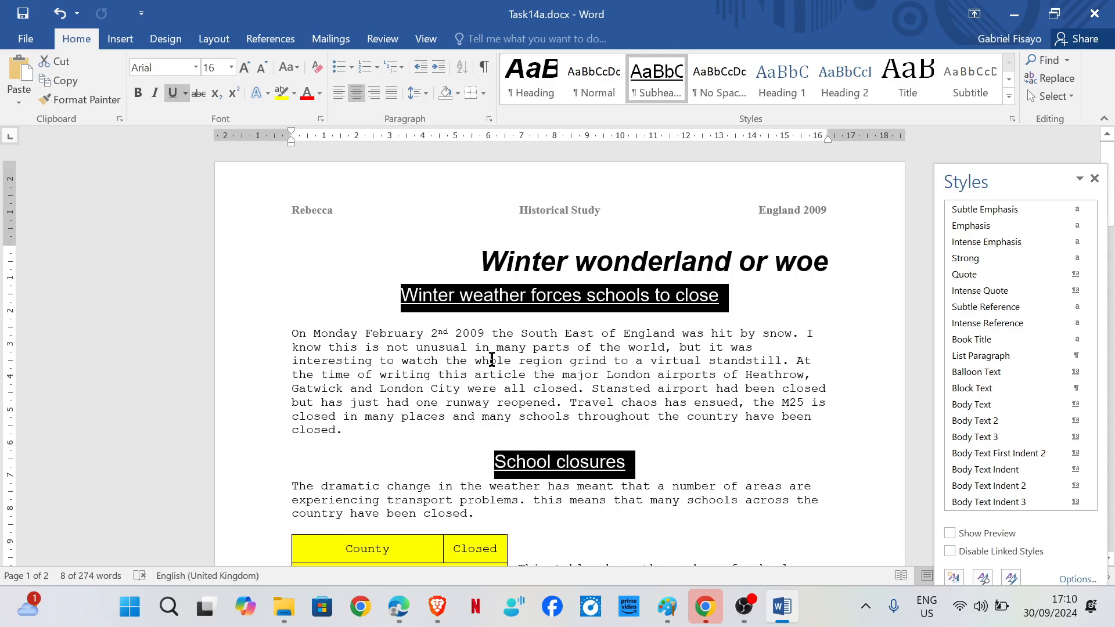
{"action": "left_click_drag", "start_coordinate": [288, 336], "coordinate": [475, 423]}
{"action": "scroll", "coordinate": [526, 422], "scroll_direction": "down", "scroll_amount": 3}
{"action": "scroll", "coordinate": [526, 423], "scroll_direction": "down", "scroll_amount": 1}
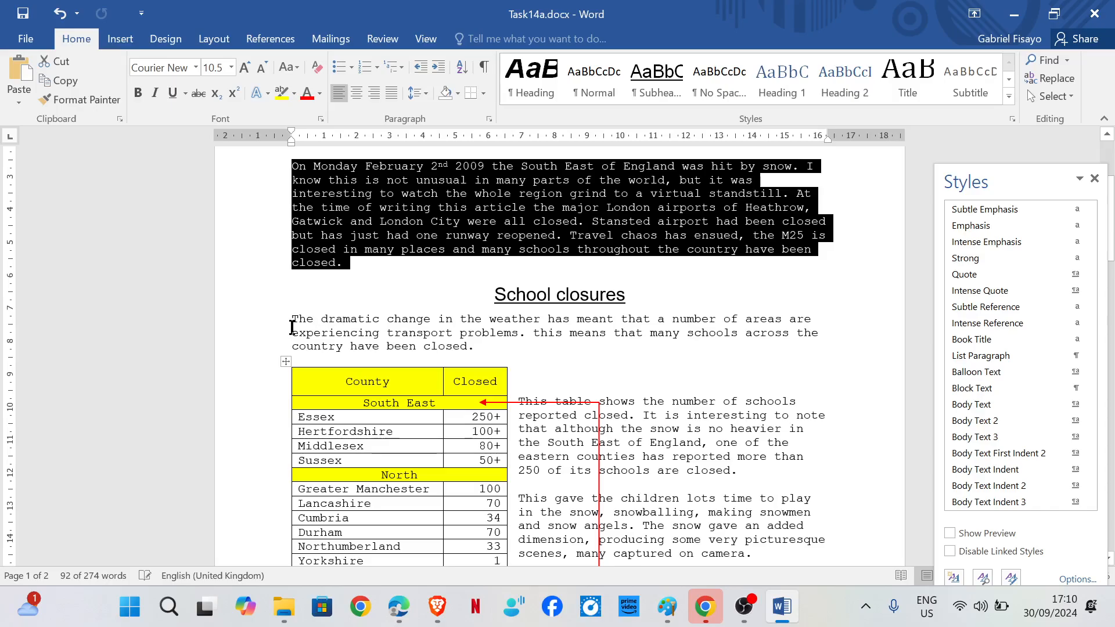
{"action": "left_click_drag", "start_coordinate": [292, 321], "coordinate": [482, 349]}
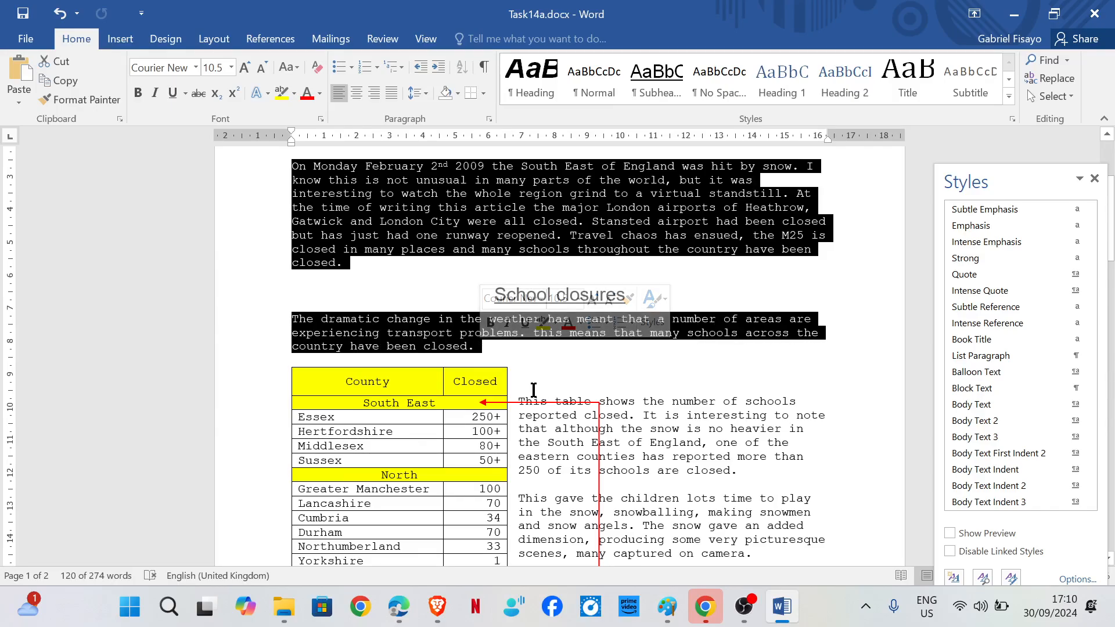
{"action": "left_click", "coordinate": [518, 397], "text": "ctrl"}
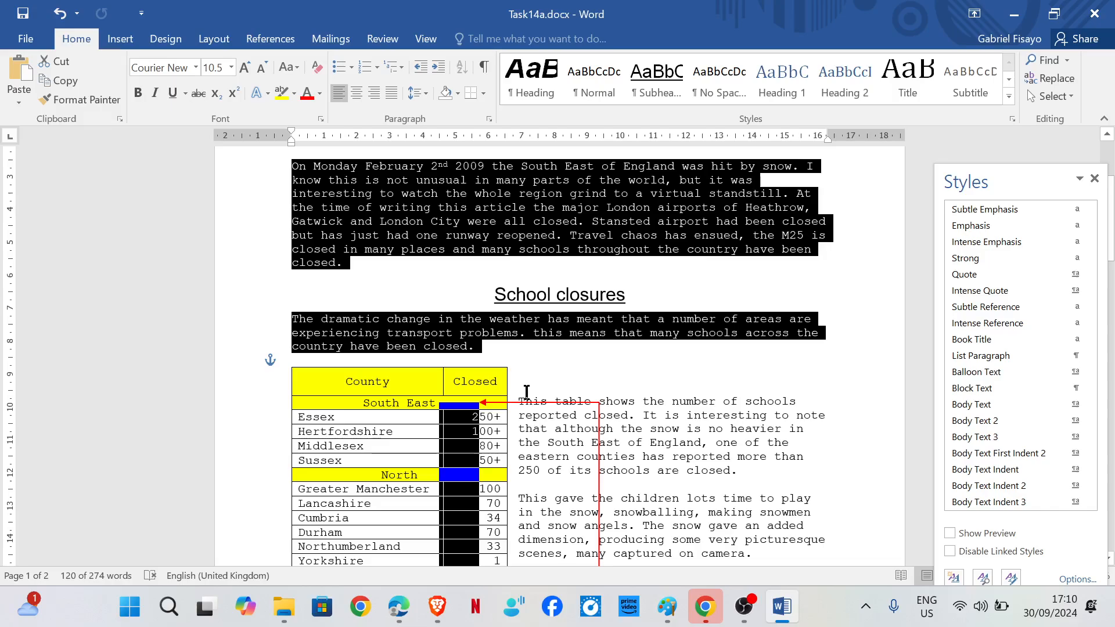
{"action": "left_click", "coordinate": [529, 389]}
{"action": "scroll", "coordinate": [441, 302], "scroll_direction": "up", "scroll_amount": 3}
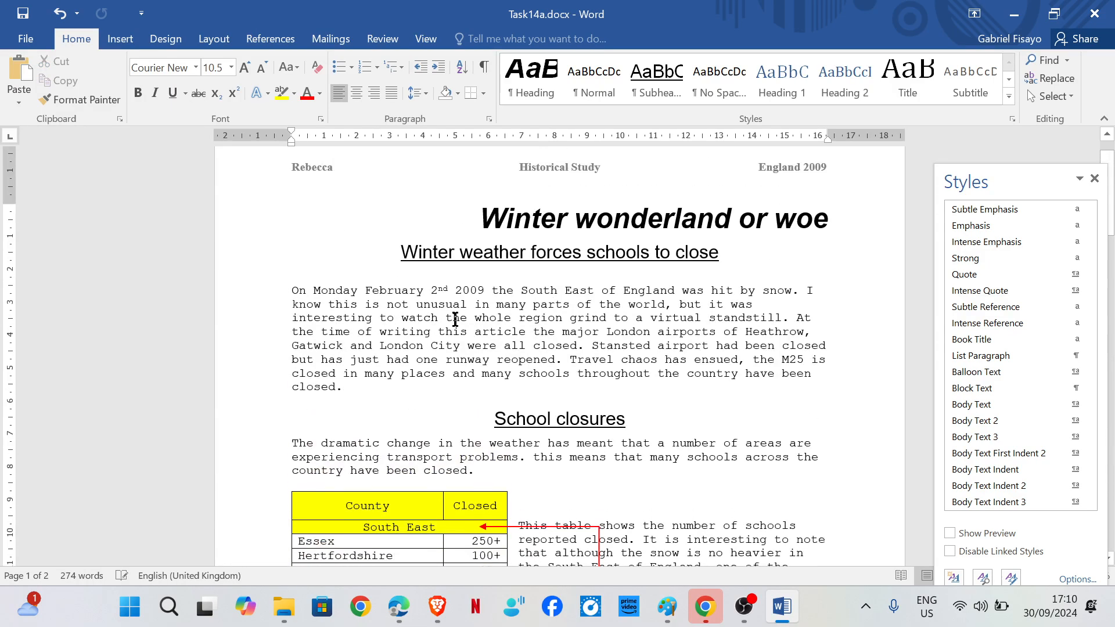
Apply the Body Text style to the "On Monday February 2nd 2009" paragraph and the paragraph under "School closures".
{"action": "left_click_drag", "start_coordinate": [287, 289], "coordinate": [368, 388]}
{"action": "left_click_drag", "start_coordinate": [292, 444], "coordinate": [483, 473]}
{"action": "scroll", "coordinate": [847, 356], "scroll_direction": "down", "scroll_amount": 1}
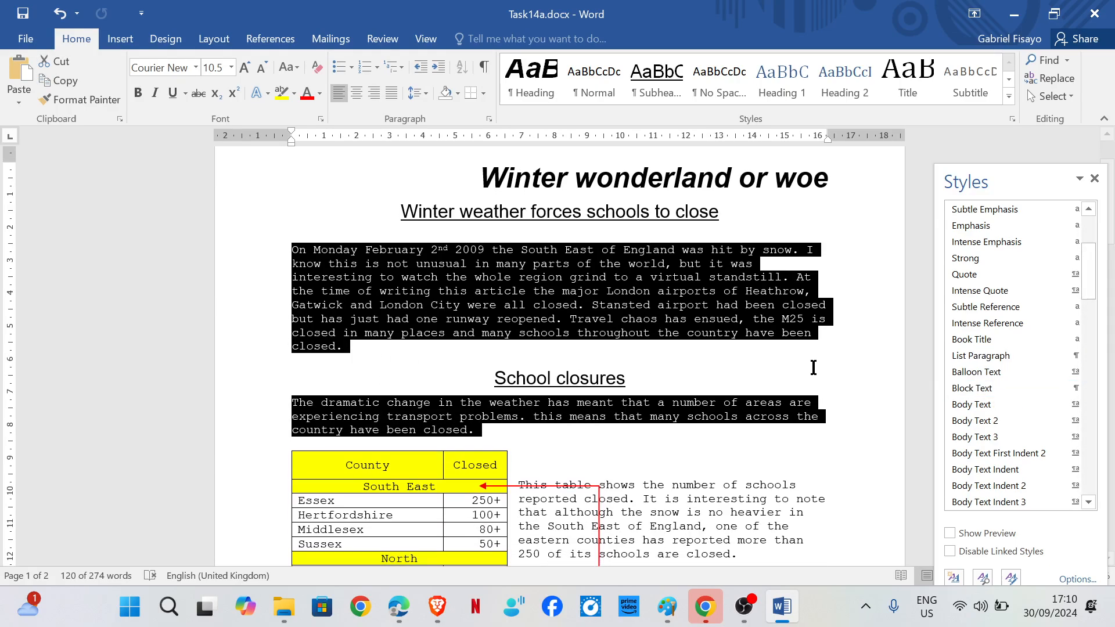
{"action": "scroll", "coordinate": [839, 357], "scroll_direction": "down", "scroll_amount": 2}
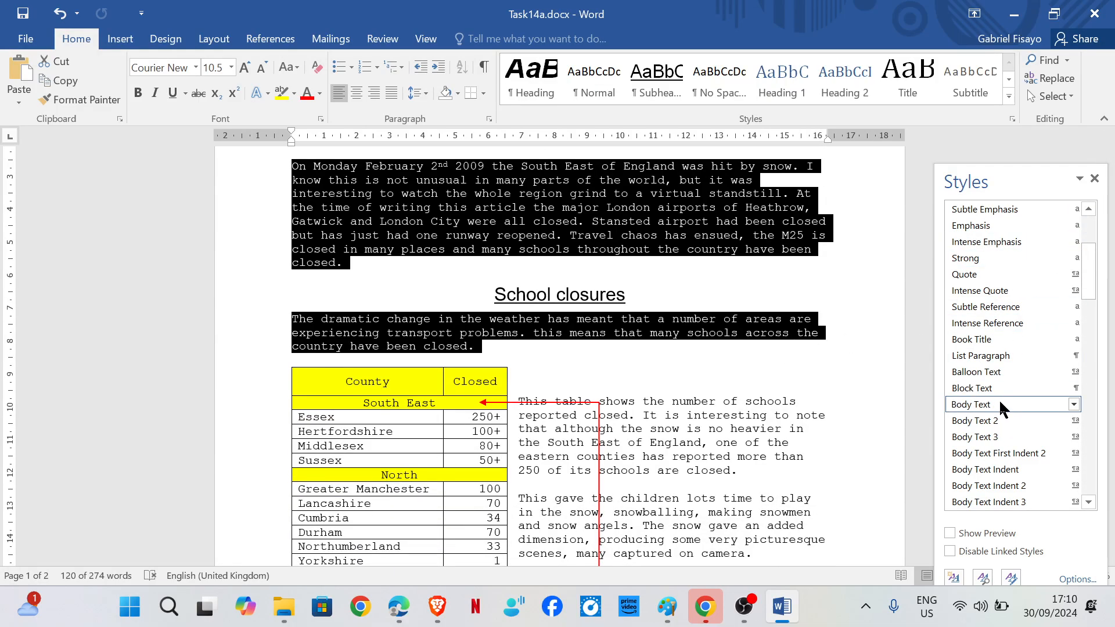
{"action": "left_click", "coordinate": [999, 398]}
{"action": "left_click", "coordinate": [674, 380]}
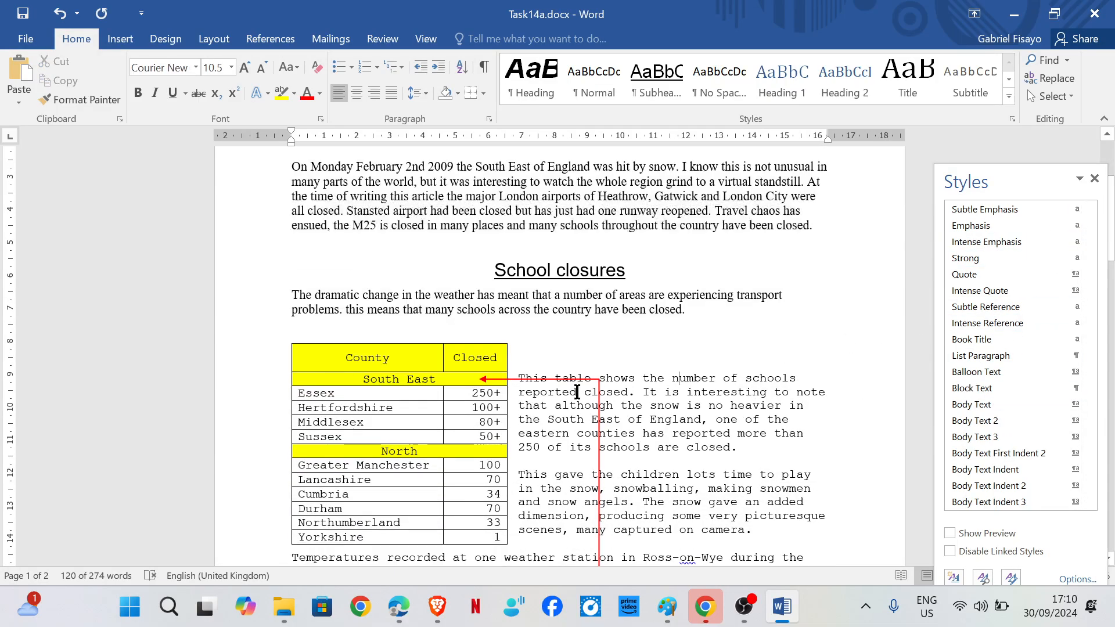
Apply the Body Text style to the two paragraphs beside the County table.
{"action": "double_click", "coordinate": [535, 387]}
{"action": "left_click_drag", "start_coordinate": [512, 364], "coordinate": [562, 376]}
{"action": "left_click", "coordinate": [709, 406]}
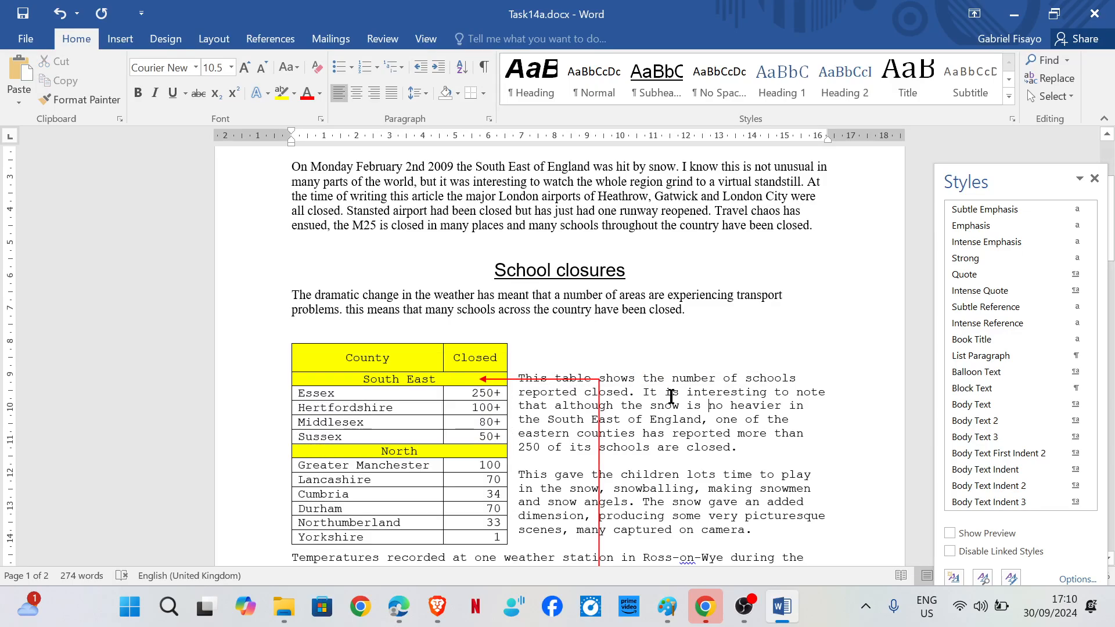
{"action": "scroll", "coordinate": [739, 393], "scroll_direction": "down", "scroll_amount": 3}
{"action": "left_click_drag", "start_coordinate": [788, 414], "coordinate": [518, 252]}
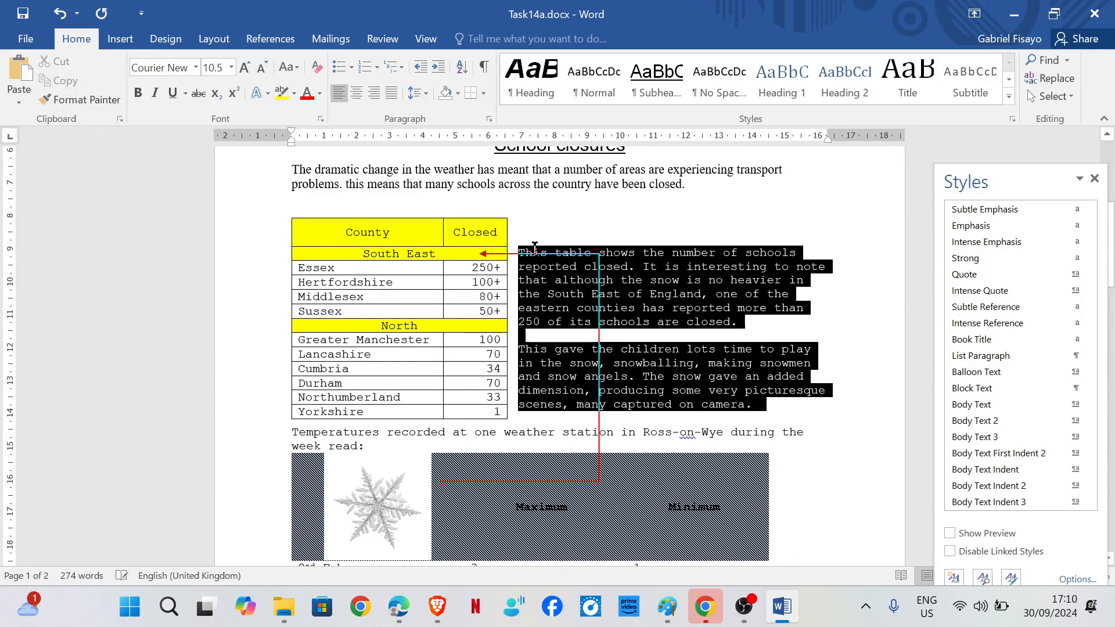
{"action": "left_click", "coordinate": [984, 405]}
Apply the Body Text style to the "Temperatures recorded at one weather station" line and check the rest of the document for remaining body text.
{"action": "scroll", "coordinate": [403, 286], "scroll_direction": "down", "scroll_amount": 4}
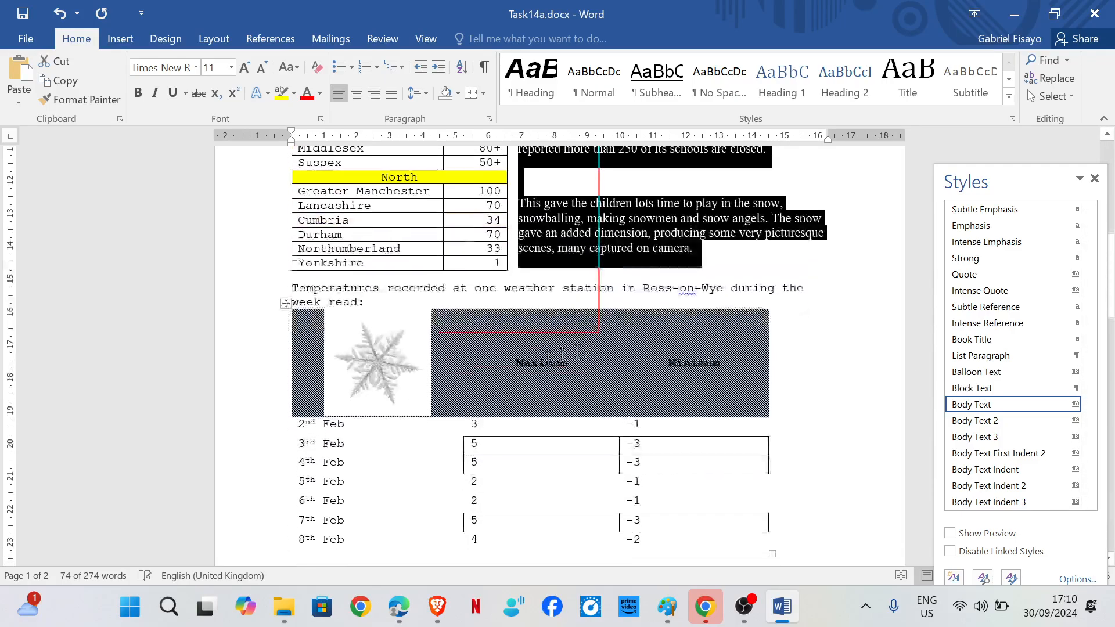
{"action": "triple_click", "coordinate": [339, 275]}
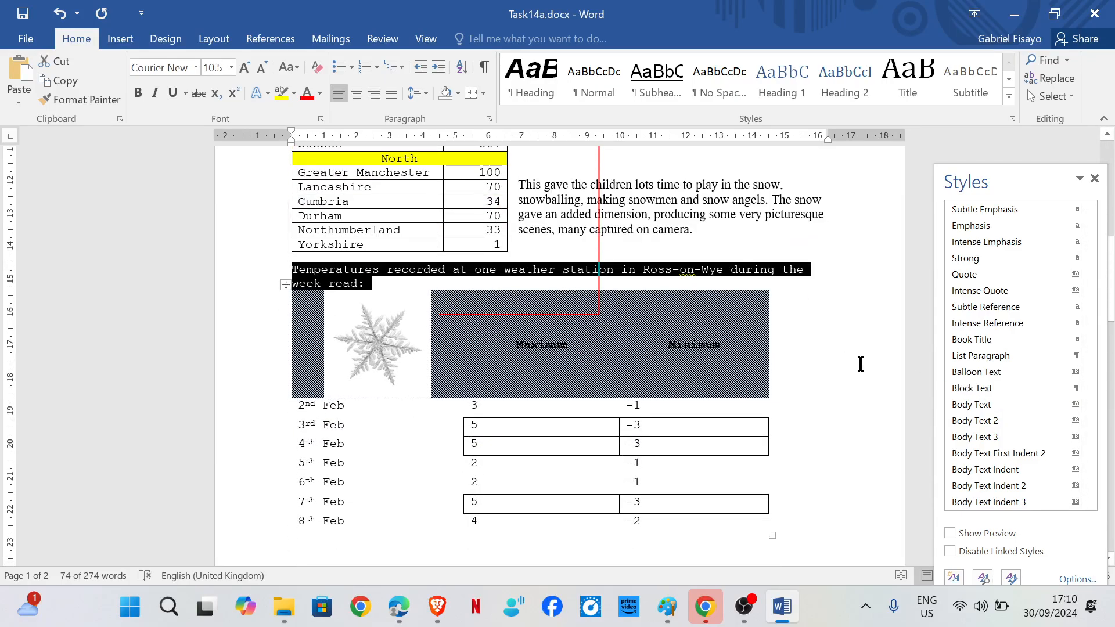
{"action": "left_click", "coordinate": [984, 405]}
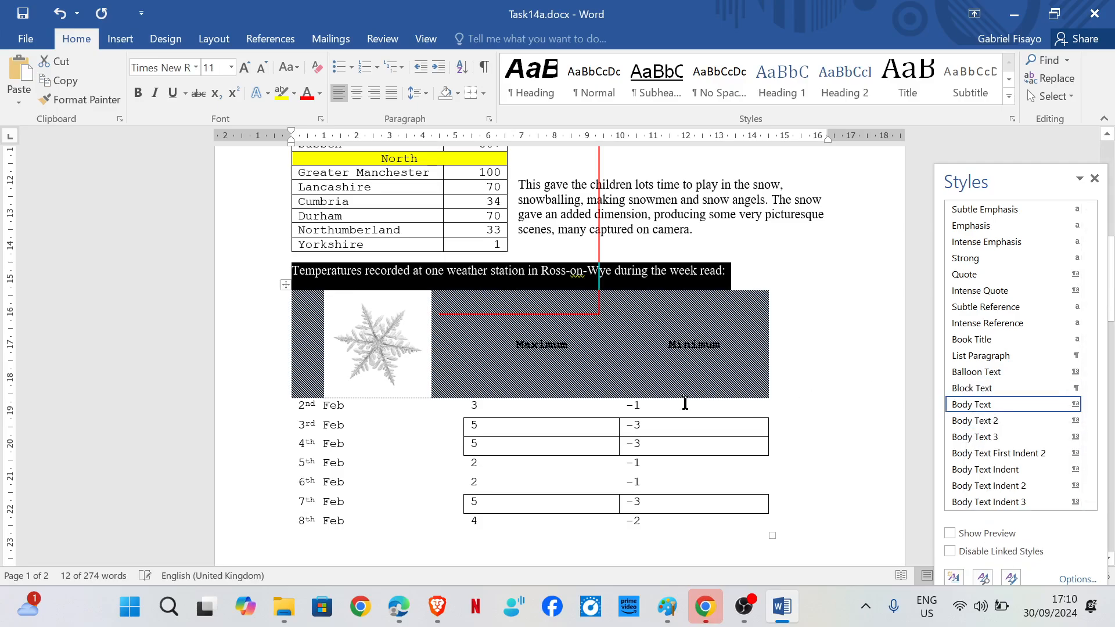
{"action": "left_click", "coordinate": [686, 199]}
{"action": "scroll", "coordinate": [581, 430], "scroll_direction": "down", "scroll_amount": 9}
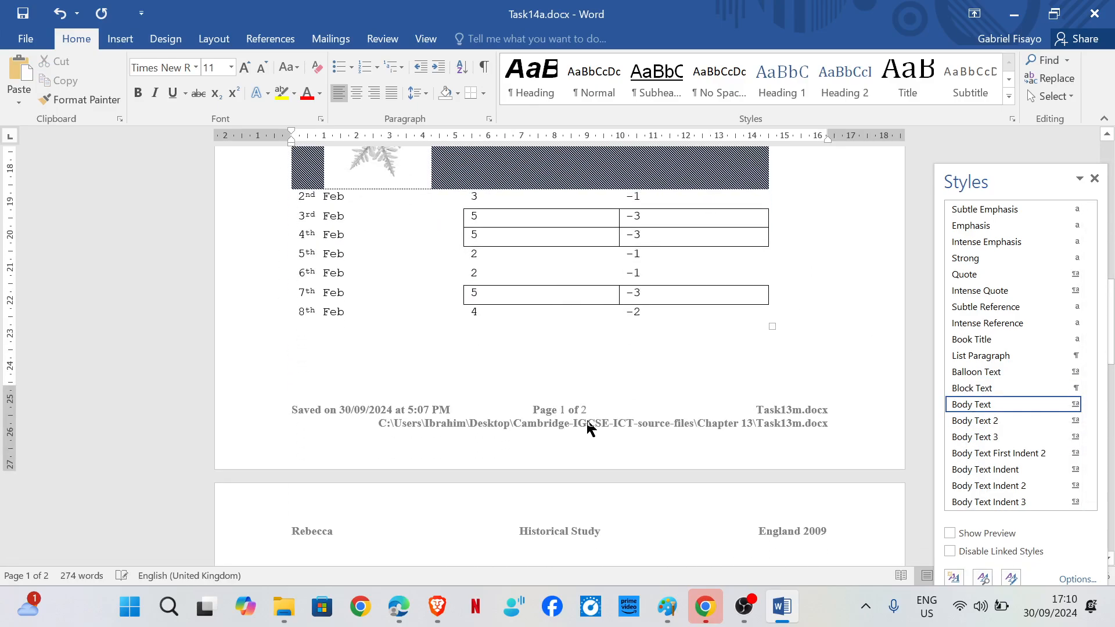
{"action": "scroll", "coordinate": [592, 416], "scroll_direction": "up", "scroll_amount": 5}
Check the required file name in the Task 14b instructions and save a copy of the document as Task14b.docx in the Chapter 14 folder.
{"action": "left_click", "coordinate": [399, 606]}
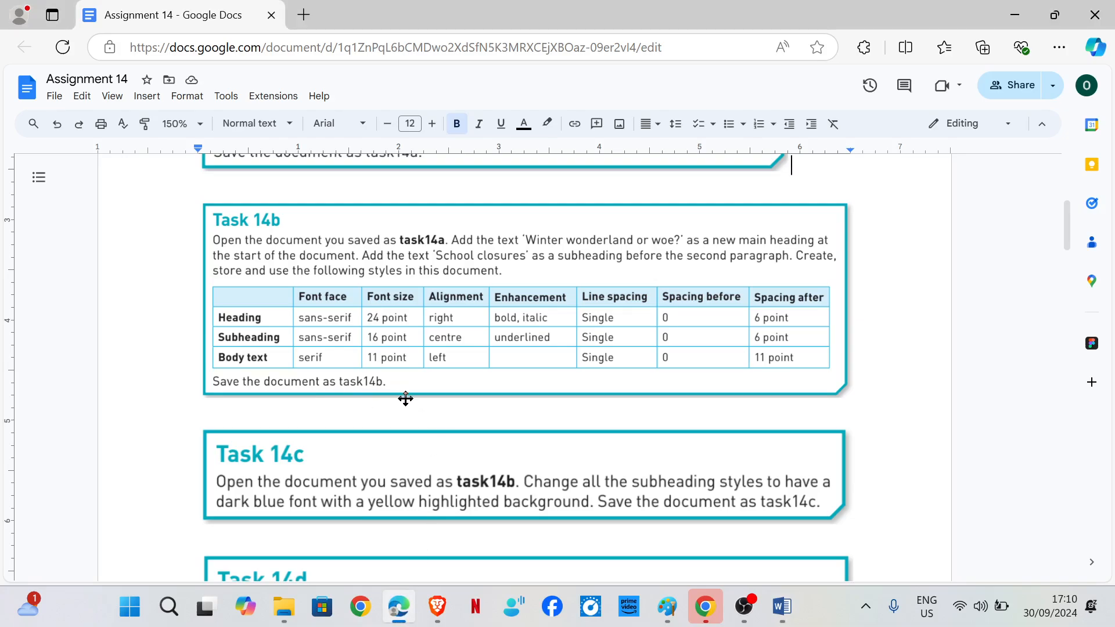
{"action": "left_click", "coordinate": [781, 606]}
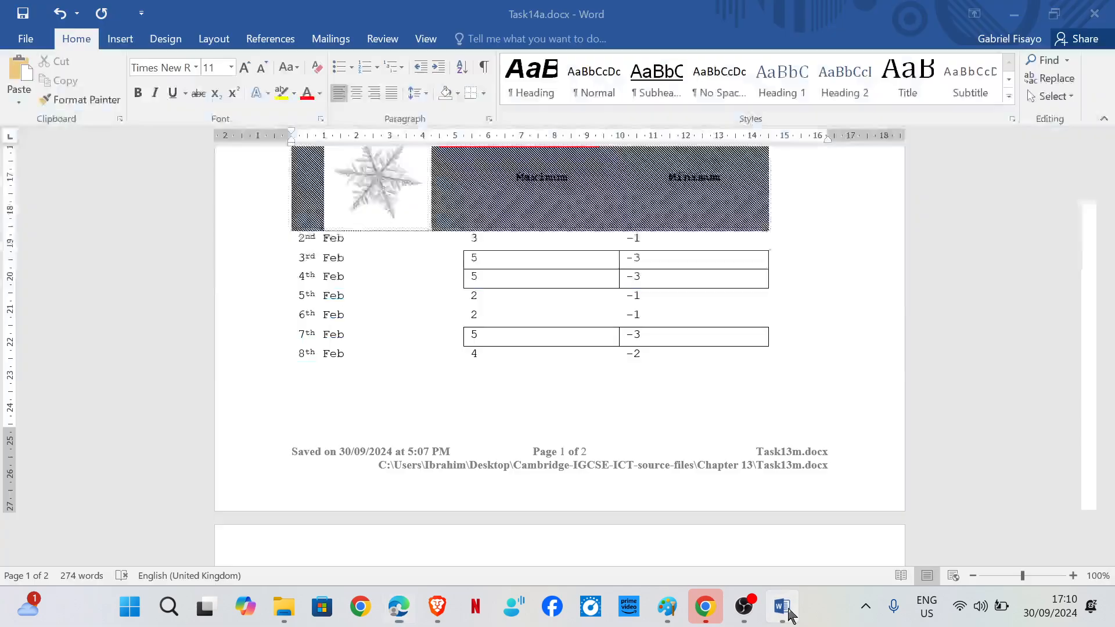
{"action": "left_click", "coordinate": [25, 39]}
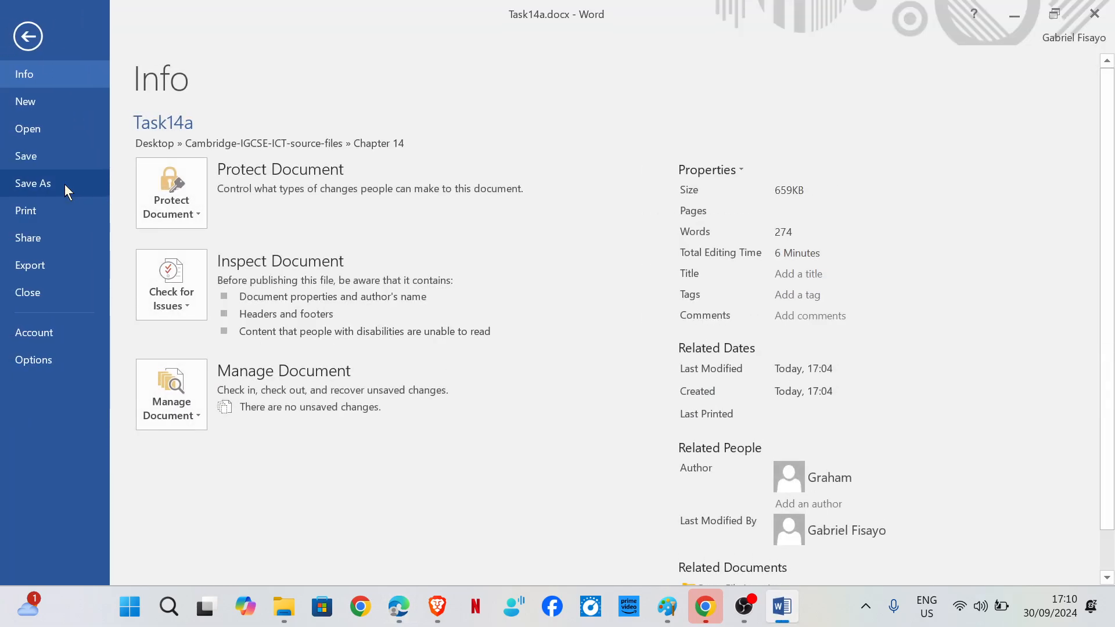
{"action": "left_click", "coordinate": [64, 184]}
{"action": "left_click", "coordinate": [242, 416]}
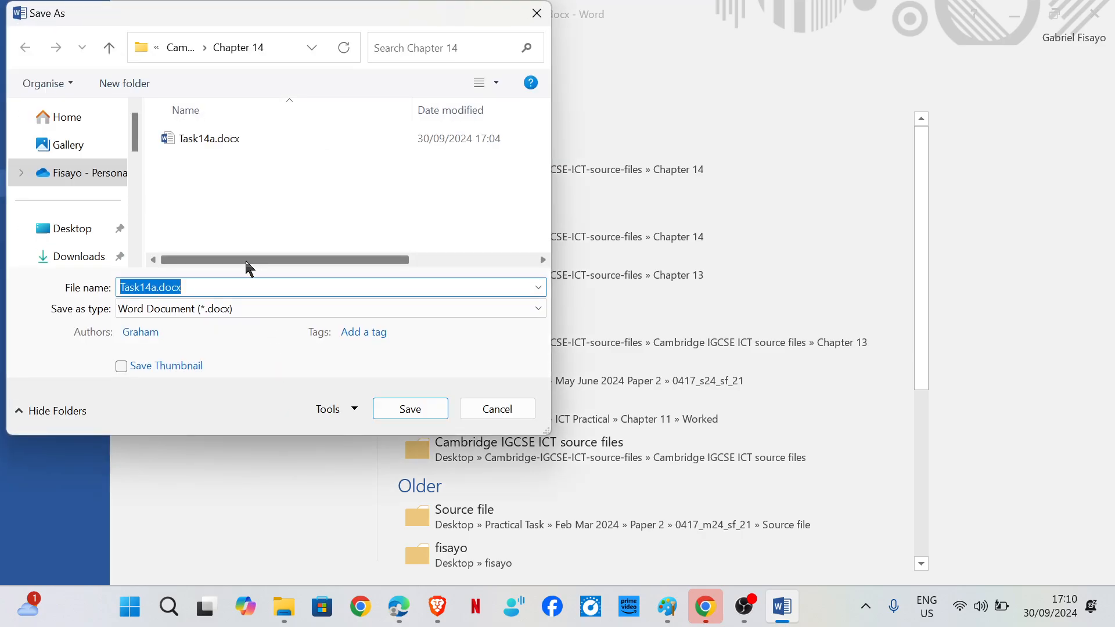
{"action": "key", "text": "Right"}
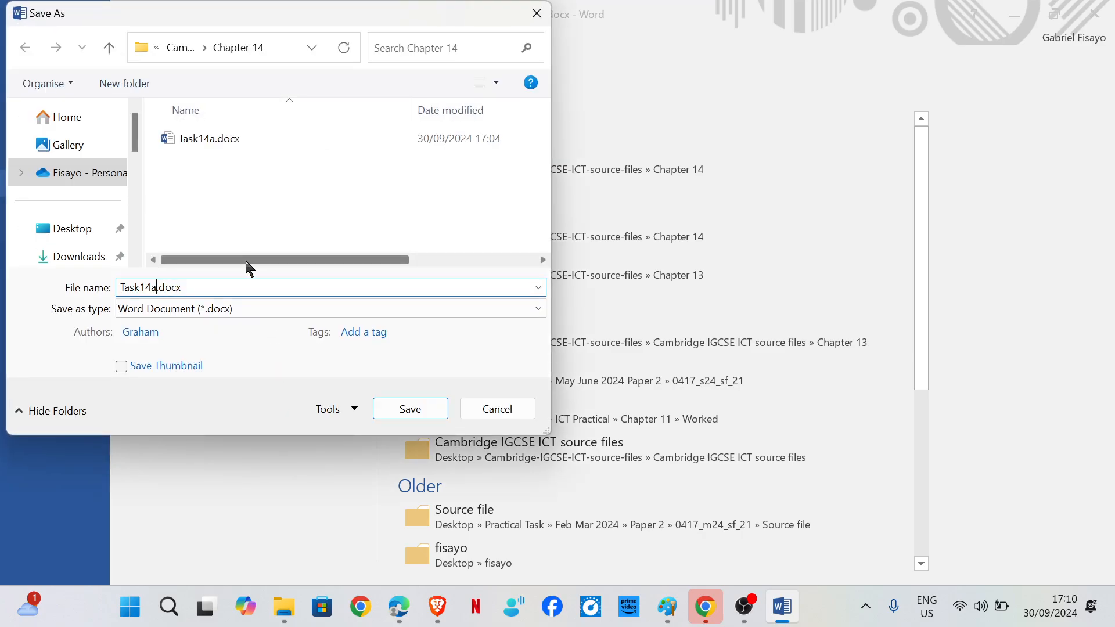
{"action": "type", "text": "b"}
{"action": "left_click", "coordinate": [410, 409]}
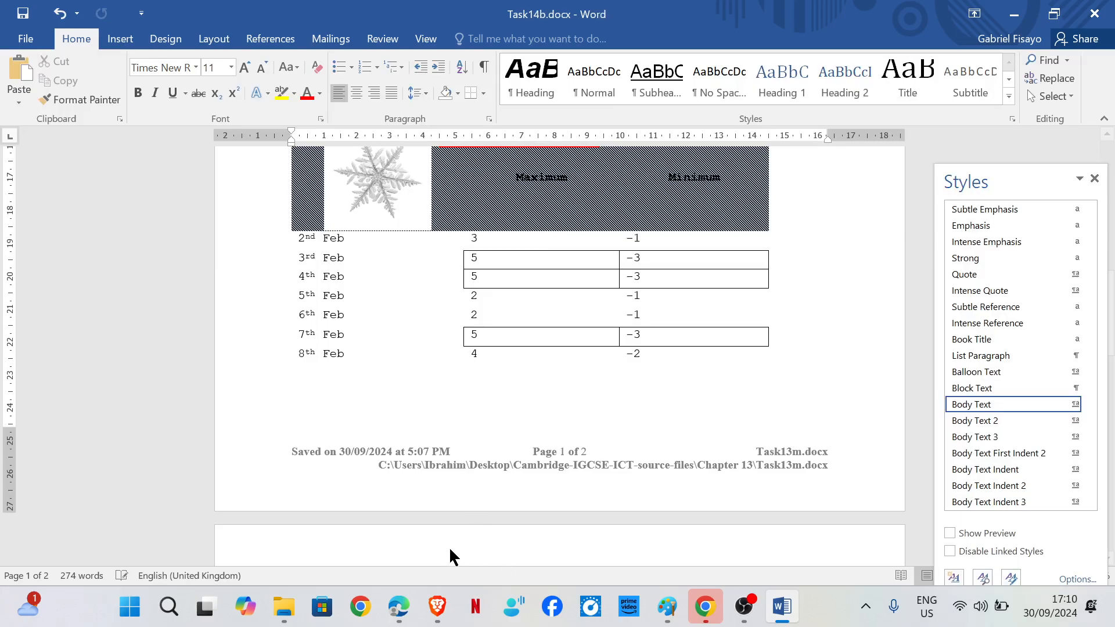
Read the Task 14c instructions and give the "Winter weather forces schools to close" subheading a dark blue font with yellow highlighting.
{"action": "left_click", "coordinate": [398, 617]}
{"action": "scroll", "coordinate": [416, 435], "scroll_direction": "down", "scroll_amount": 3}
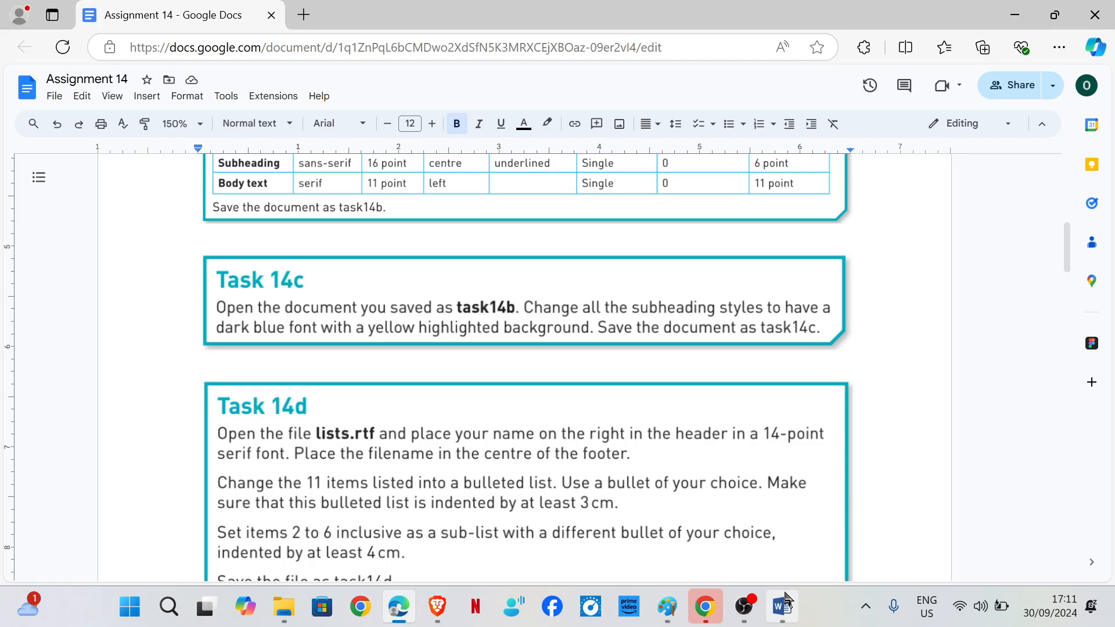
{"action": "left_click", "coordinate": [783, 613]}
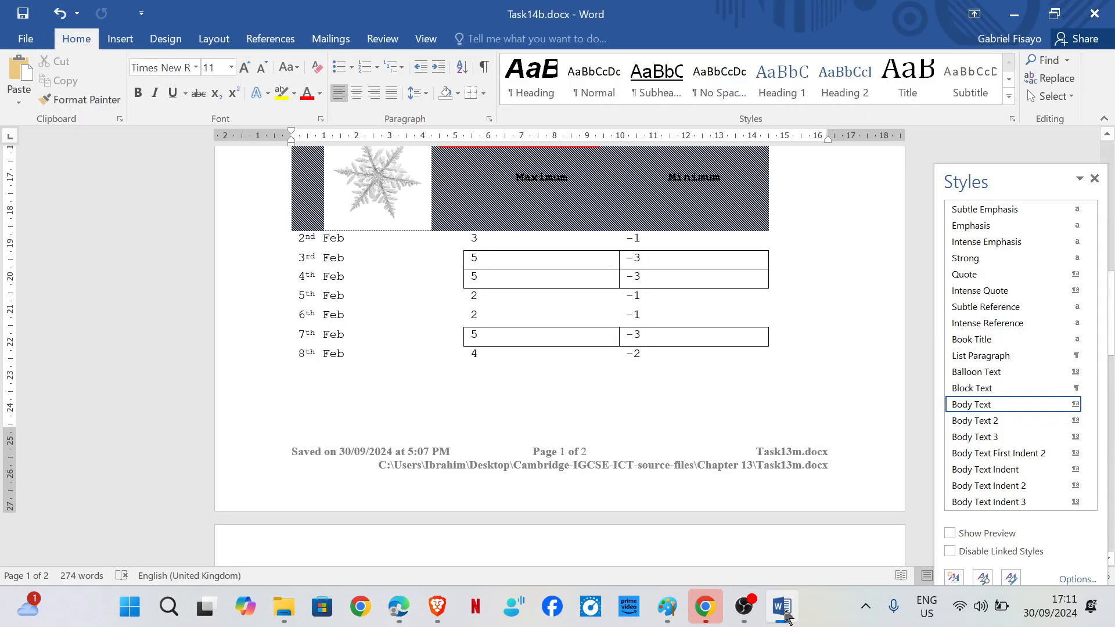
{"action": "left_click", "coordinate": [784, 613]}
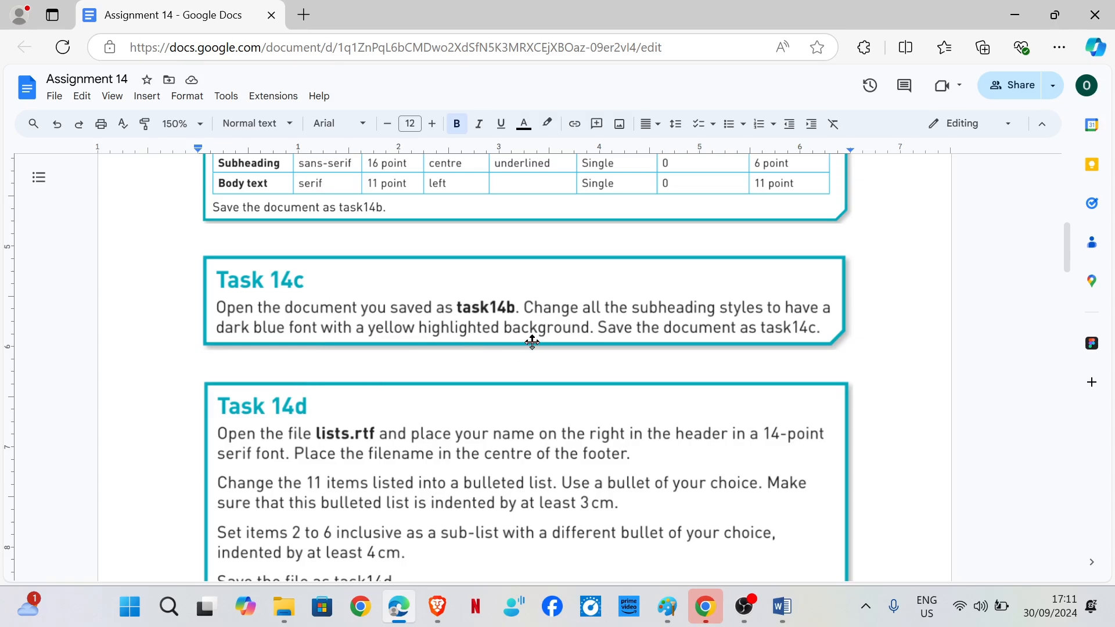
{"action": "left_click", "coordinate": [781, 606]}
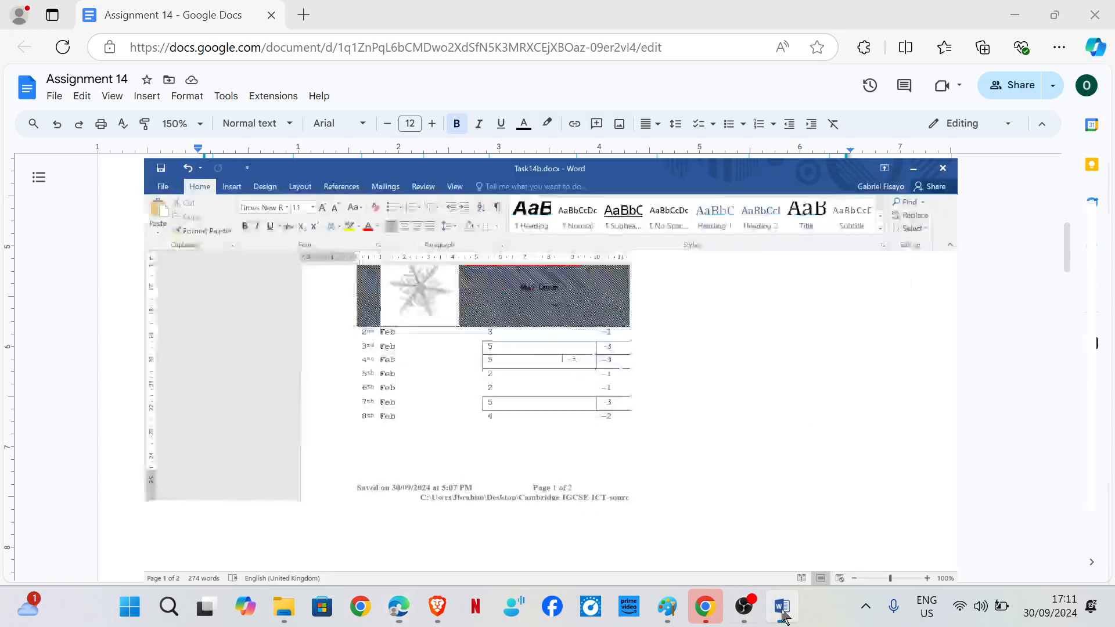
{"action": "scroll", "coordinate": [559, 382], "scroll_direction": "up", "scroll_amount": 10}
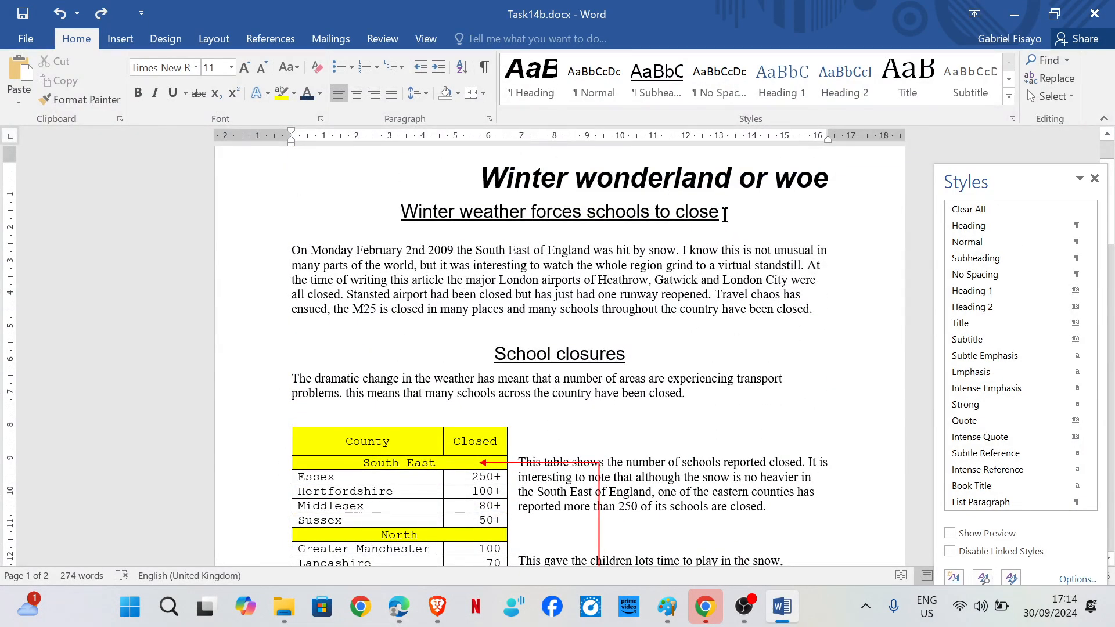
{"action": "left_click_drag", "start_coordinate": [724, 213], "coordinate": [401, 213]}
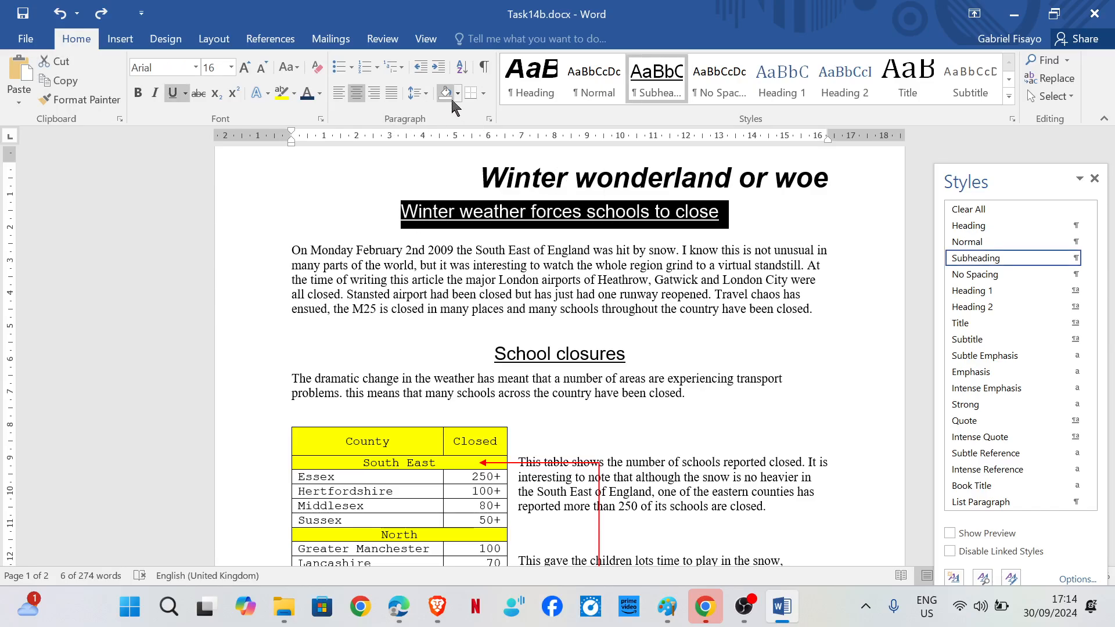
{"action": "left_click", "coordinate": [306, 100]}
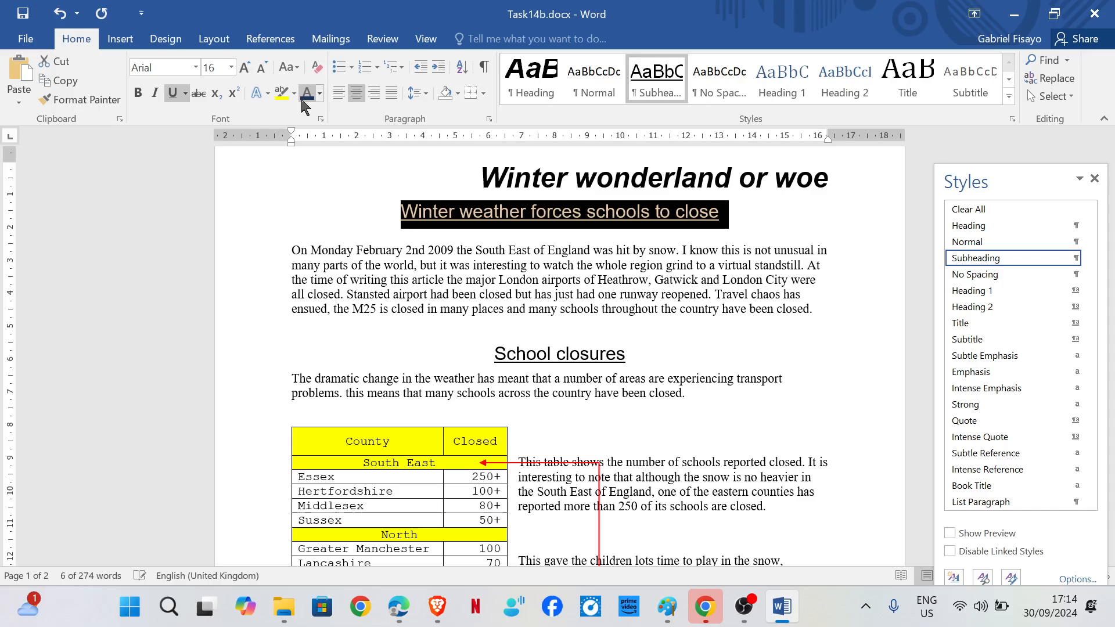
{"action": "left_click", "coordinate": [284, 96]}
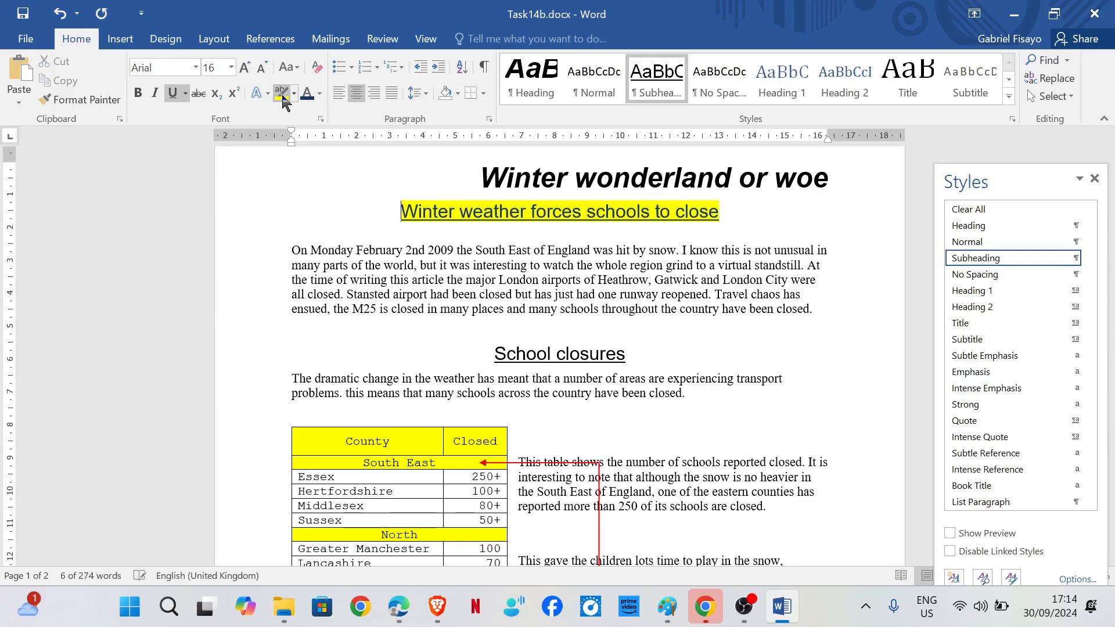
Update the Subheading style to match the reformatted "Winter weather forces schools to close" subheading.
{"action": "triple_click", "coordinate": [624, 223]}
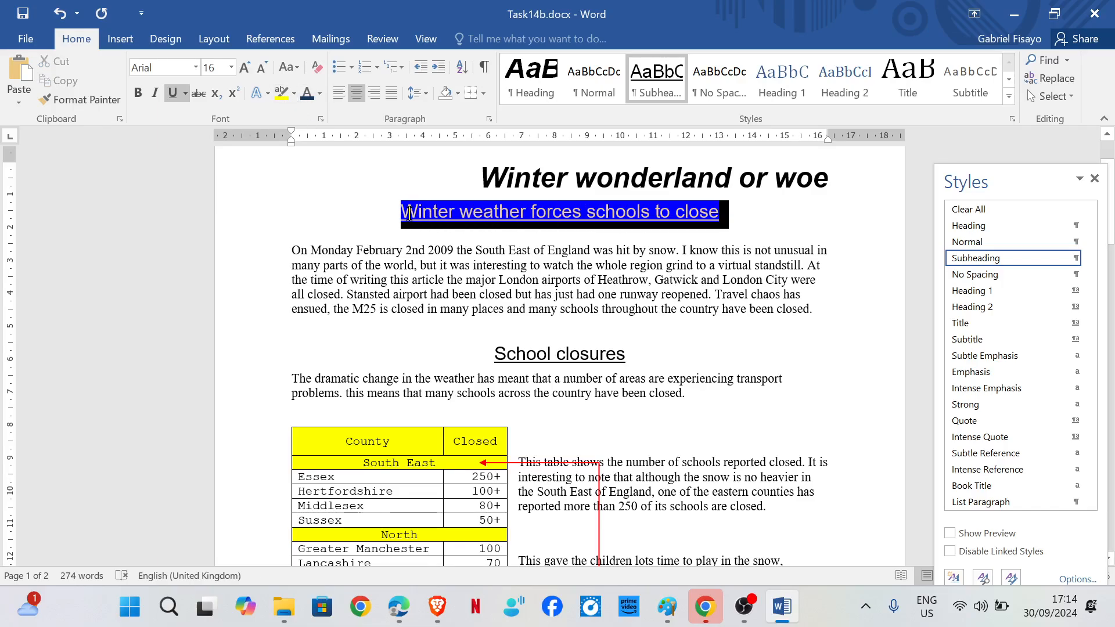
{"action": "right_click", "coordinate": [663, 89]}
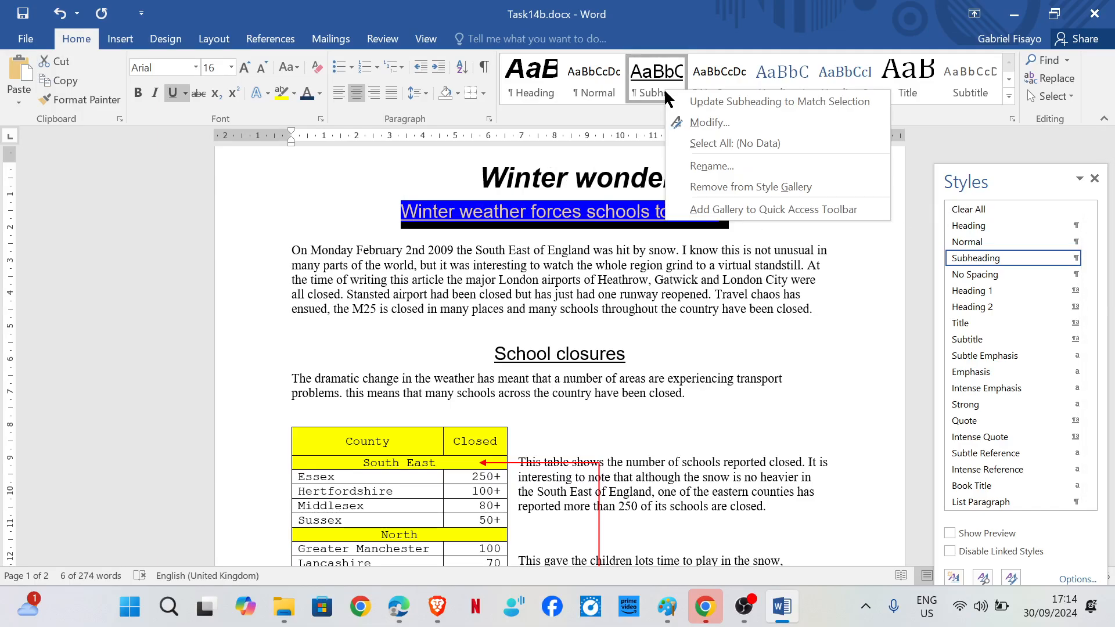
{"action": "left_click", "coordinate": [809, 102]}
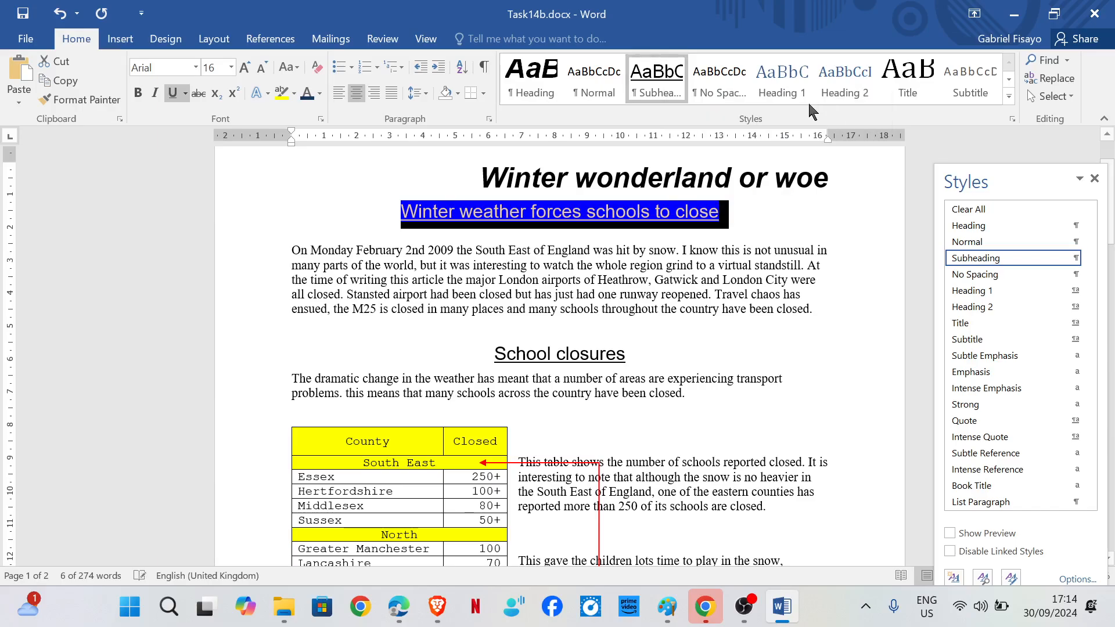
{"action": "left_click", "coordinate": [662, 264]}
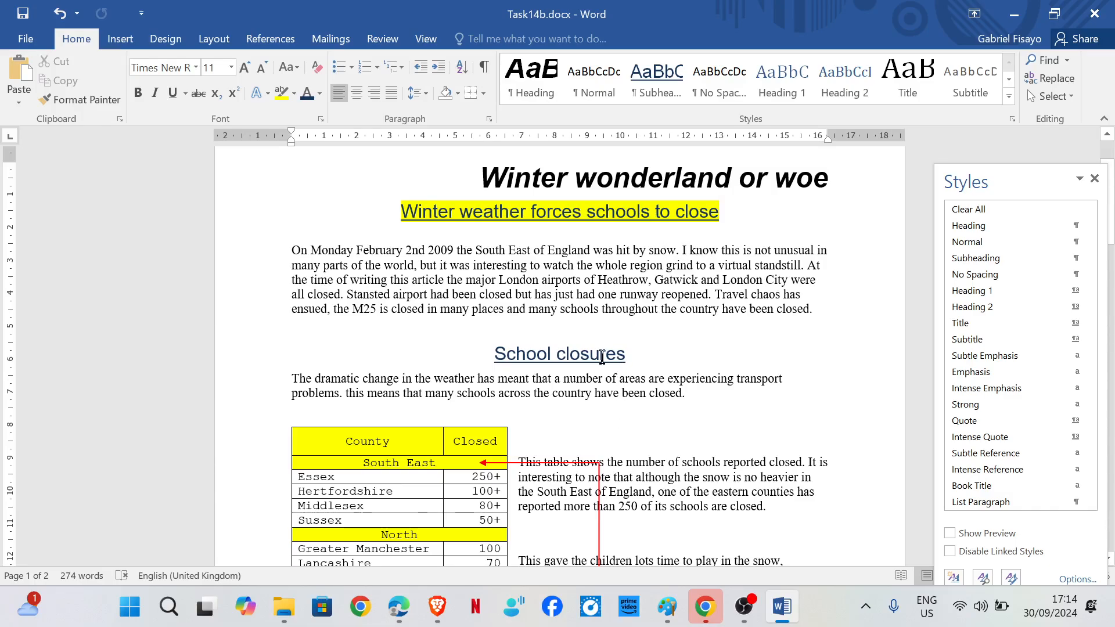
Highlight the "School closures" subheading in yellow.
{"action": "triple_click", "coordinate": [612, 355]}
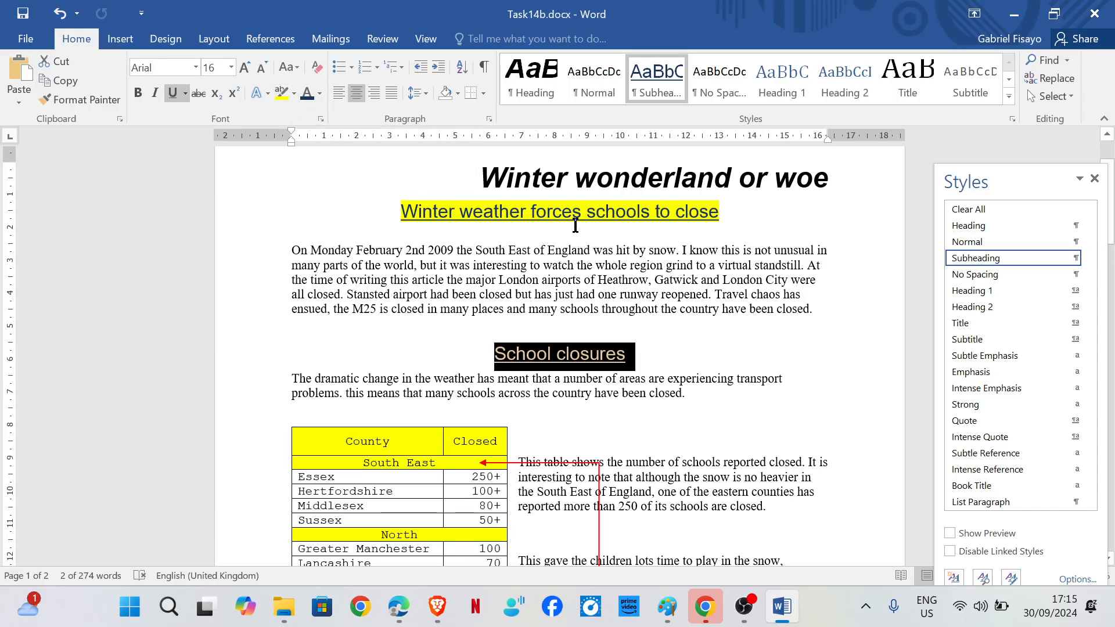
{"action": "left_click", "coordinate": [281, 94]}
{"action": "left_click", "coordinate": [548, 278]}
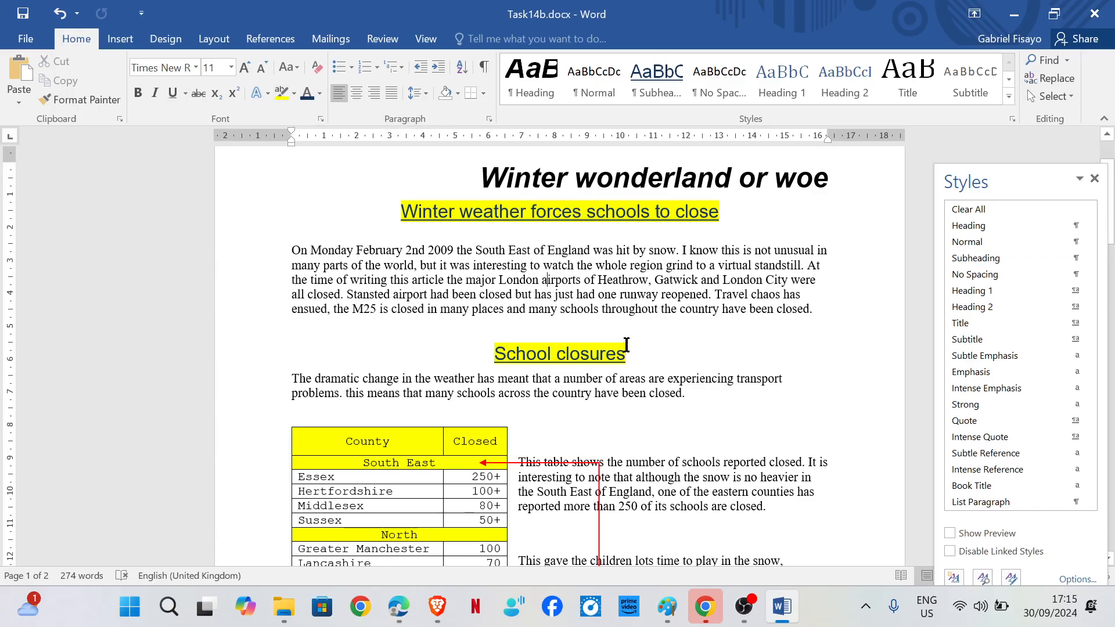
Check the required file name for Task 14c, save a copy as Task14c.docx in the Chapter 14 folder, and close the document.
{"action": "left_click", "coordinate": [398, 606]}
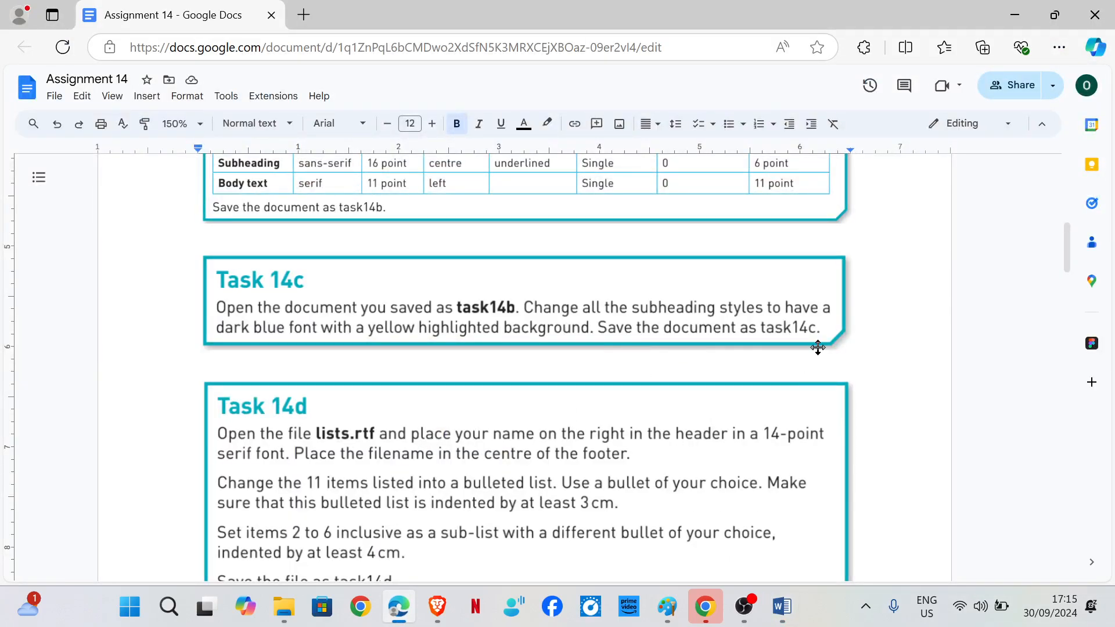
{"action": "left_click", "coordinate": [781, 606]}
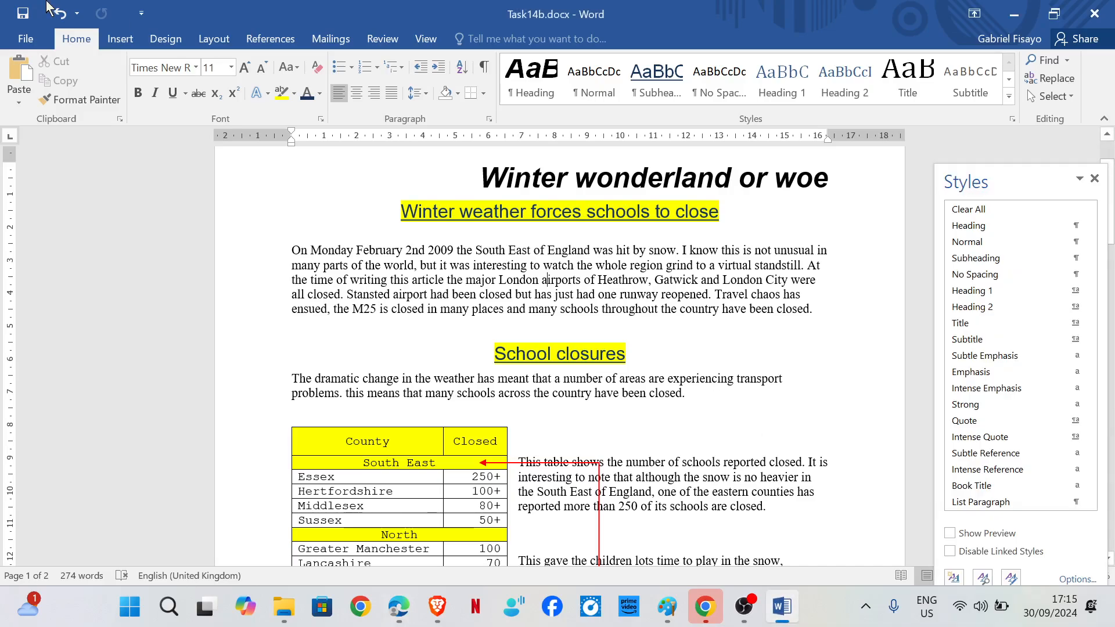
{"action": "left_click", "coordinate": [34, 43]}
{"action": "left_click", "coordinate": [50, 187]}
{"action": "left_click", "coordinate": [207, 406]}
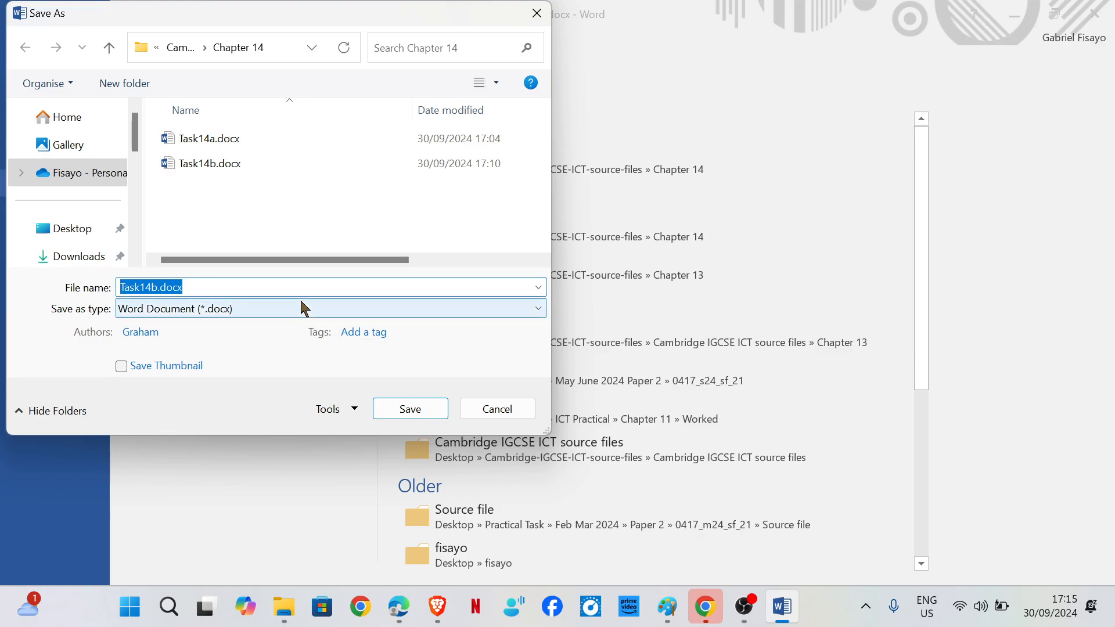
{"action": "key", "text": "End"}
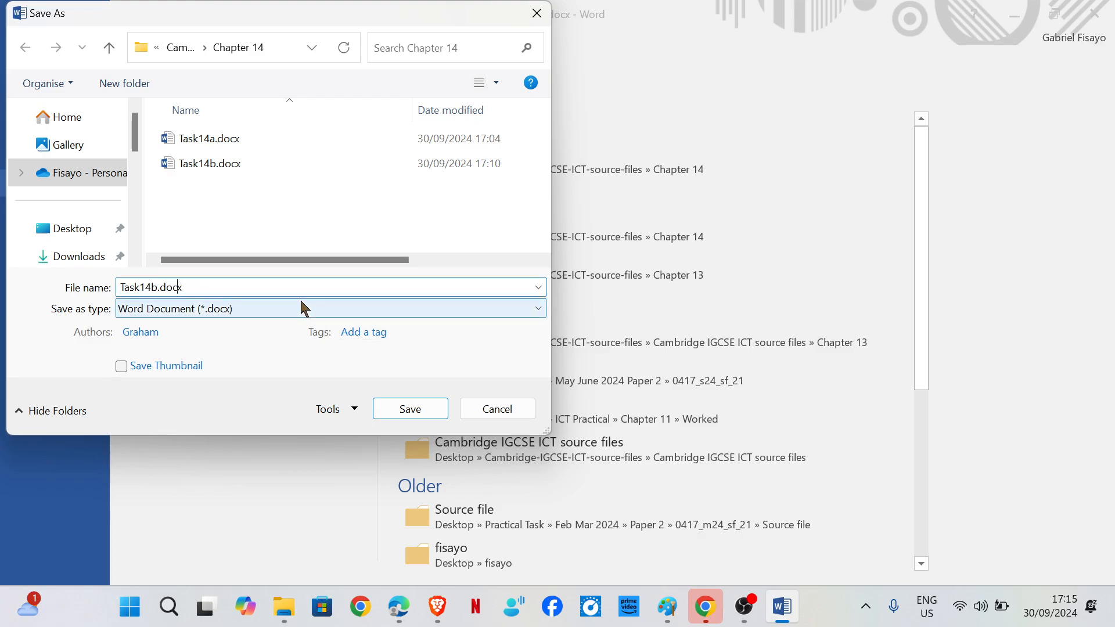
{"action": "type", "text": "b"}
{"action": "left_click", "coordinate": [411, 408]}
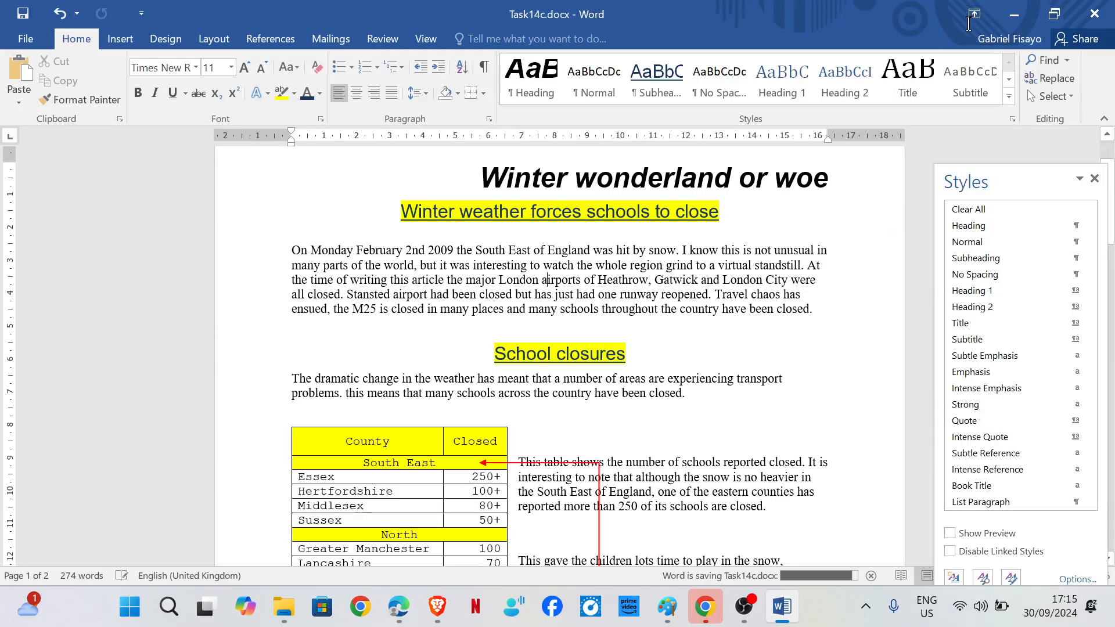
{"action": "left_click", "coordinate": [1094, 17]}
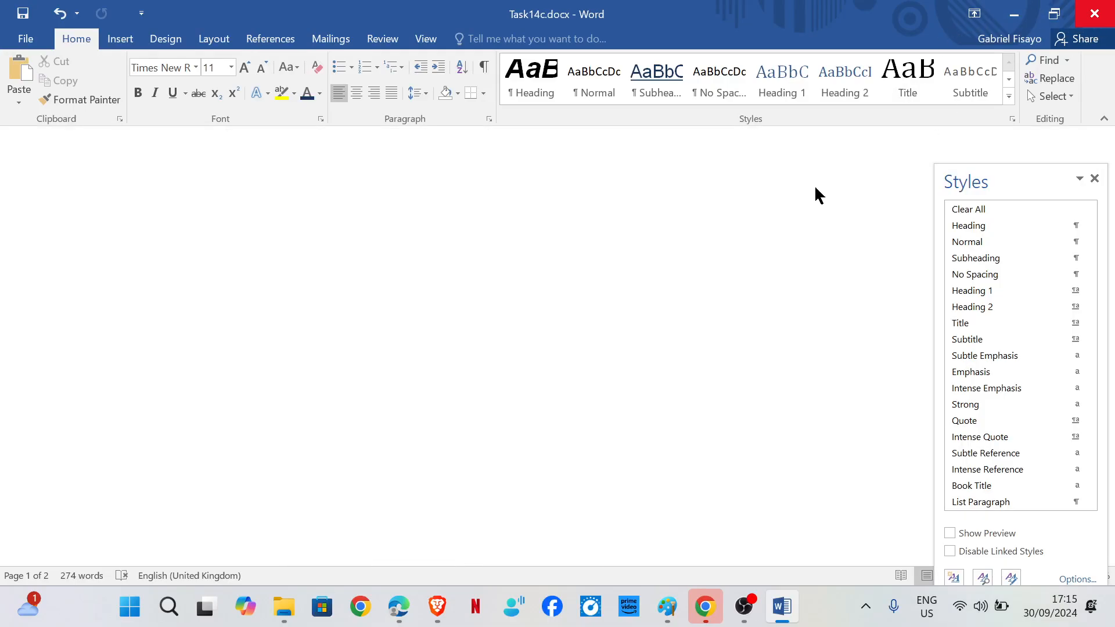
Find the file needed for Task 14d and open lists.rtf for editing from Chapter 14 of the Cambridge IGCSE ICT source files.
{"action": "scroll", "coordinate": [382, 374], "scroll_direction": "down", "scroll_amount": 3}
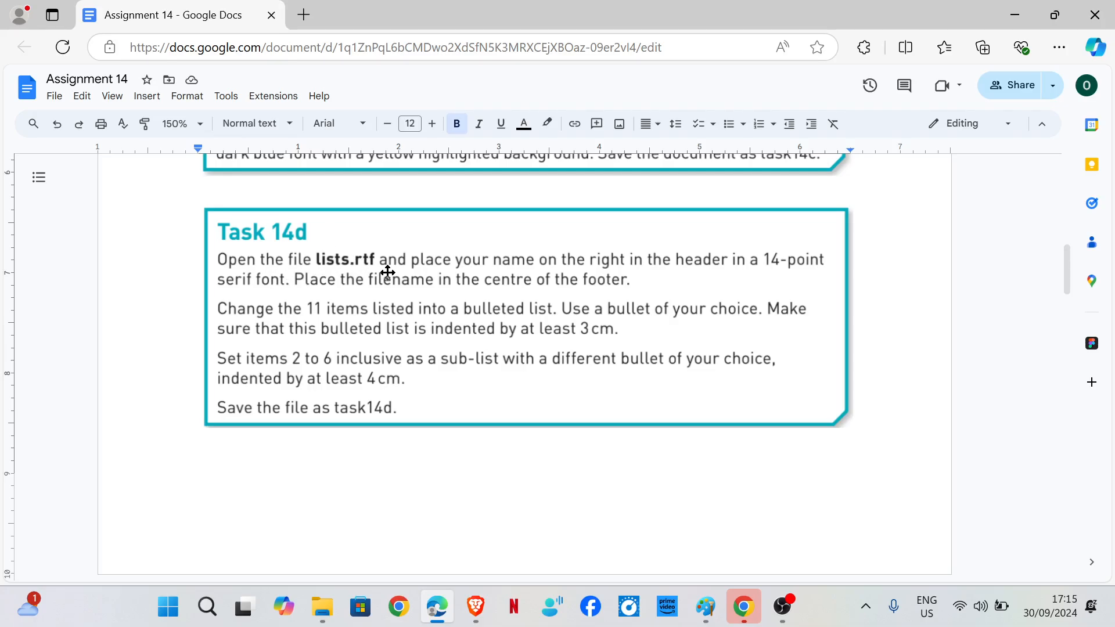
{"action": "left_click", "coordinate": [331, 605]}
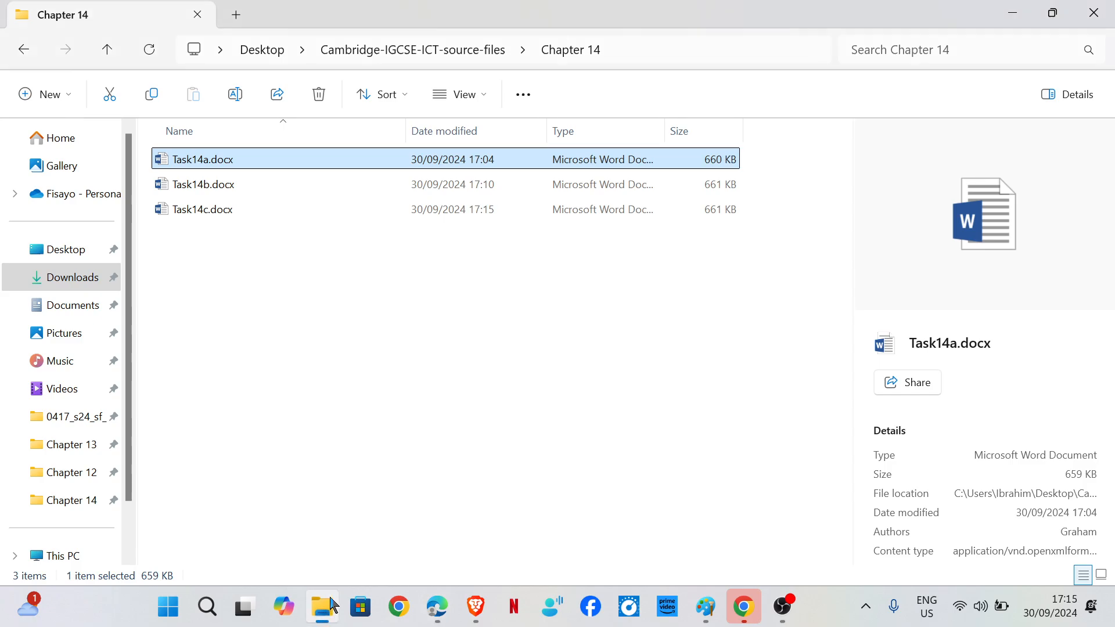
{"action": "left_click", "coordinate": [398, 58]}
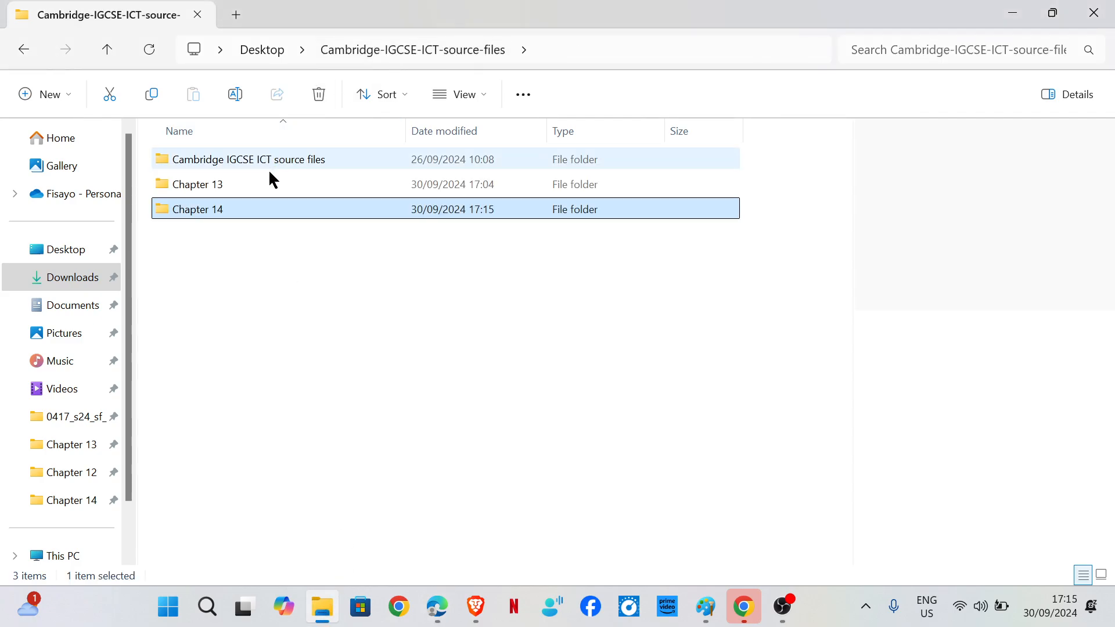
{"action": "double_click", "coordinate": [285, 159]}
{"action": "double_click", "coordinate": [232, 236]}
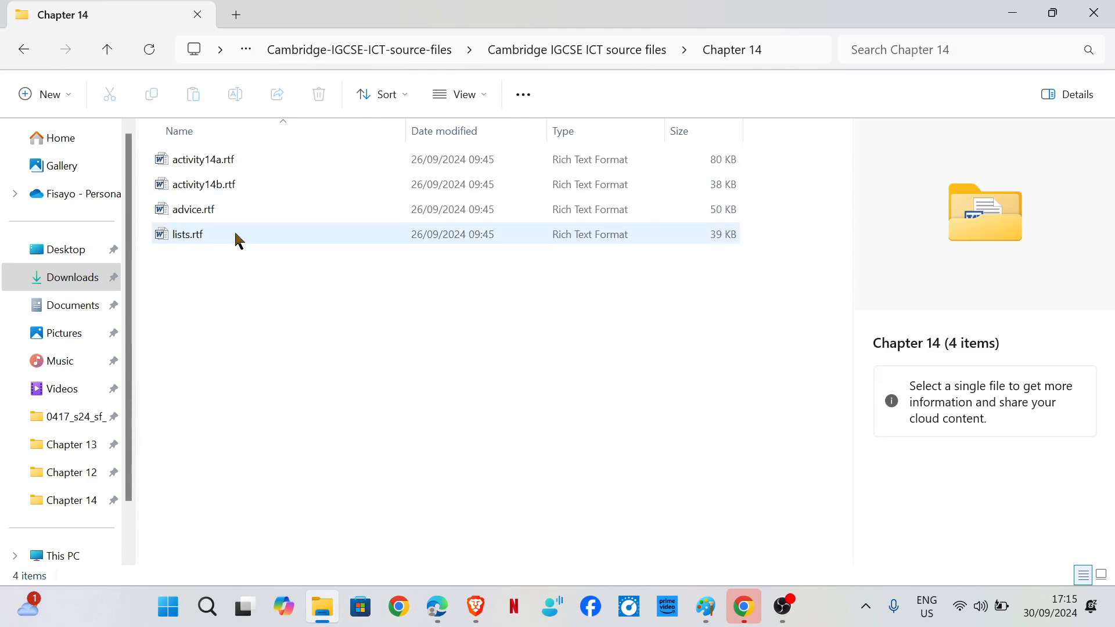
{"action": "double_click", "coordinate": [235, 232]}
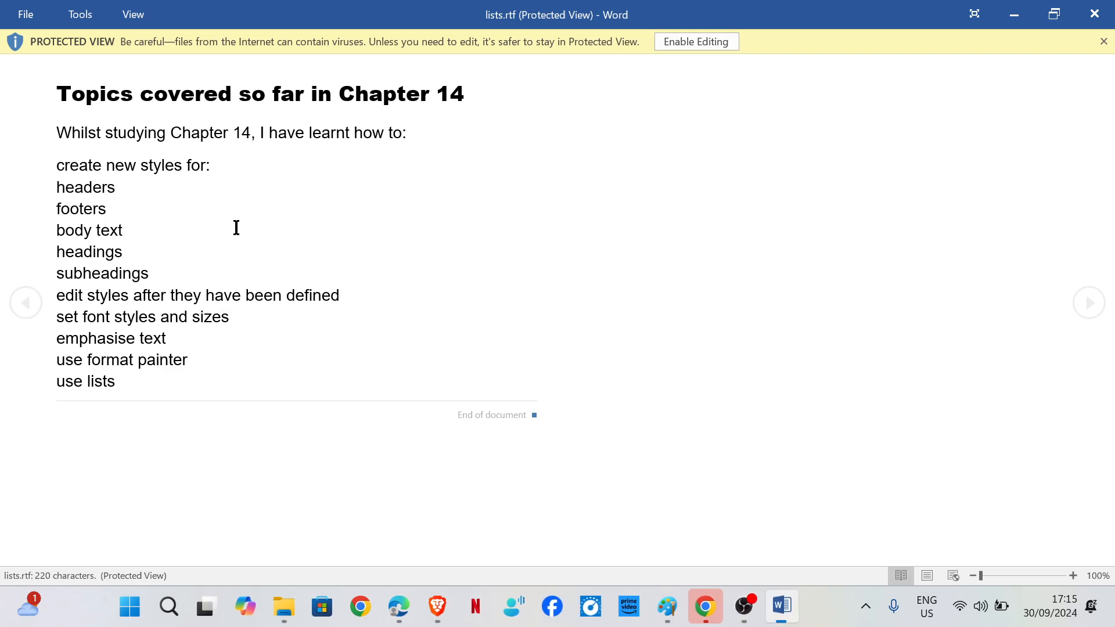
{"action": "left_click", "coordinate": [667, 41]}
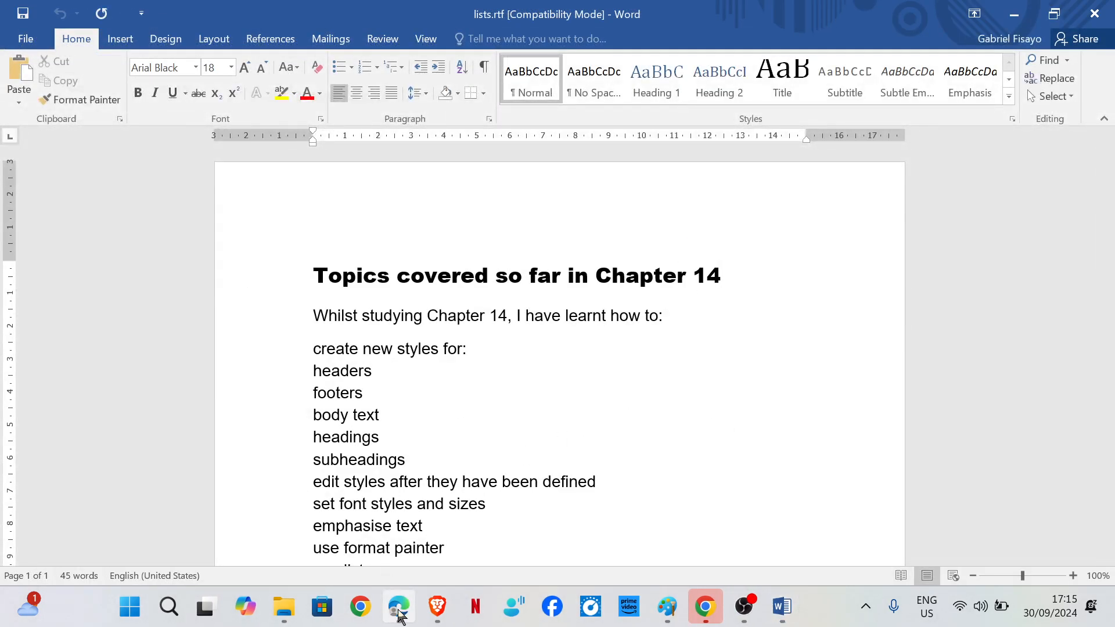
Read the Task 14d header and footer requirements and insert a Blank (Three Columns) header in lists.rtf.
{"action": "left_click", "coordinate": [399, 606]}
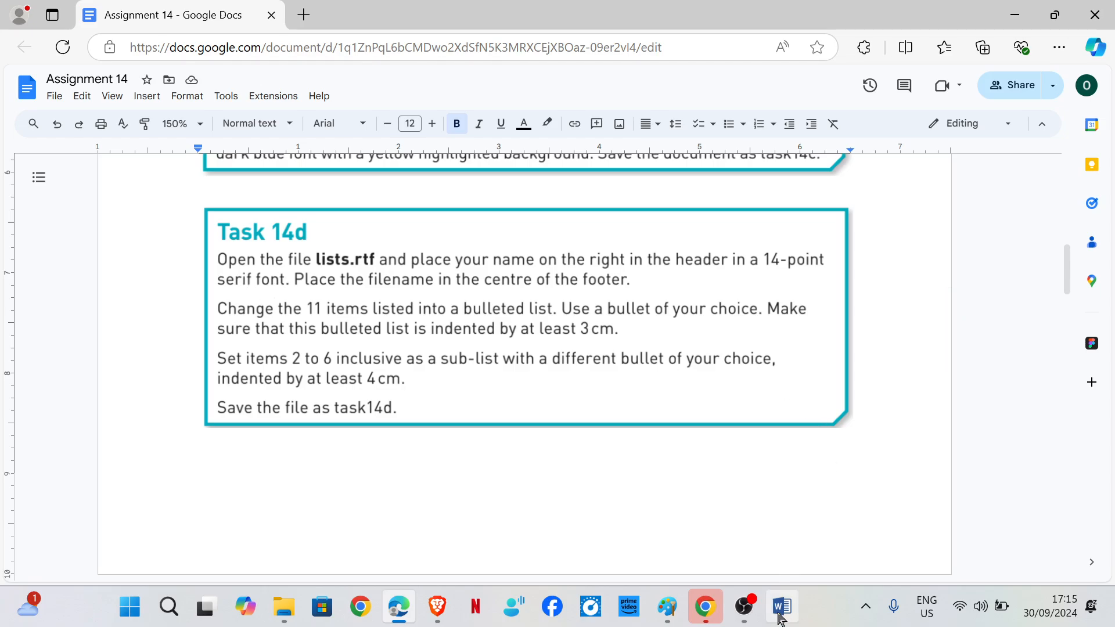
{"action": "mouse_move", "coordinate": [780, 619]}
{"action": "left_click", "coordinate": [785, 591]}
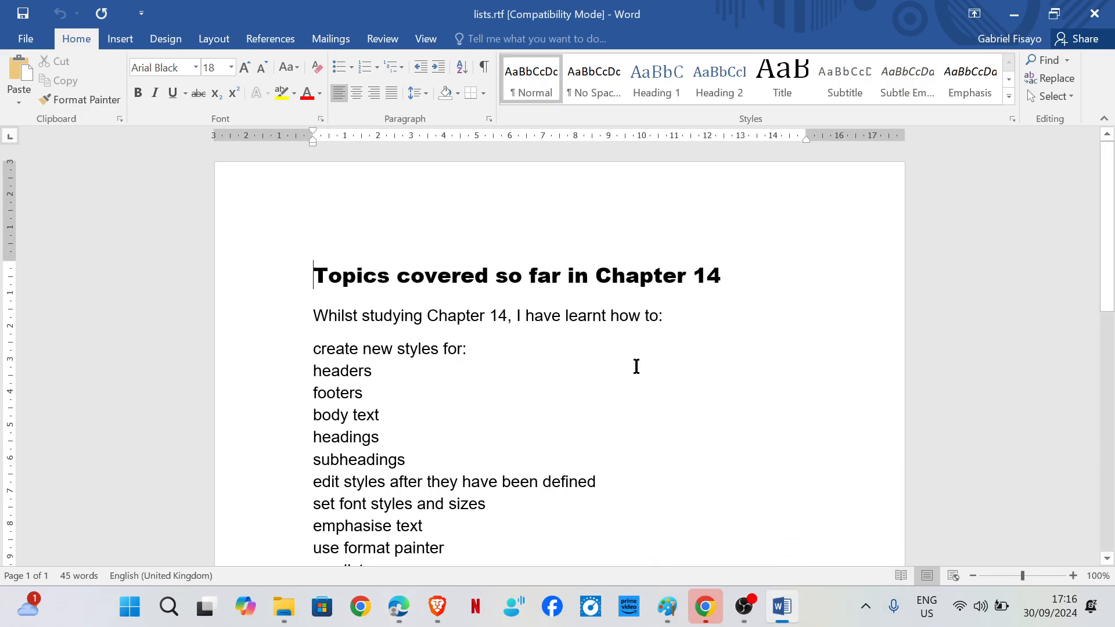
{"action": "left_click", "coordinate": [119, 38]}
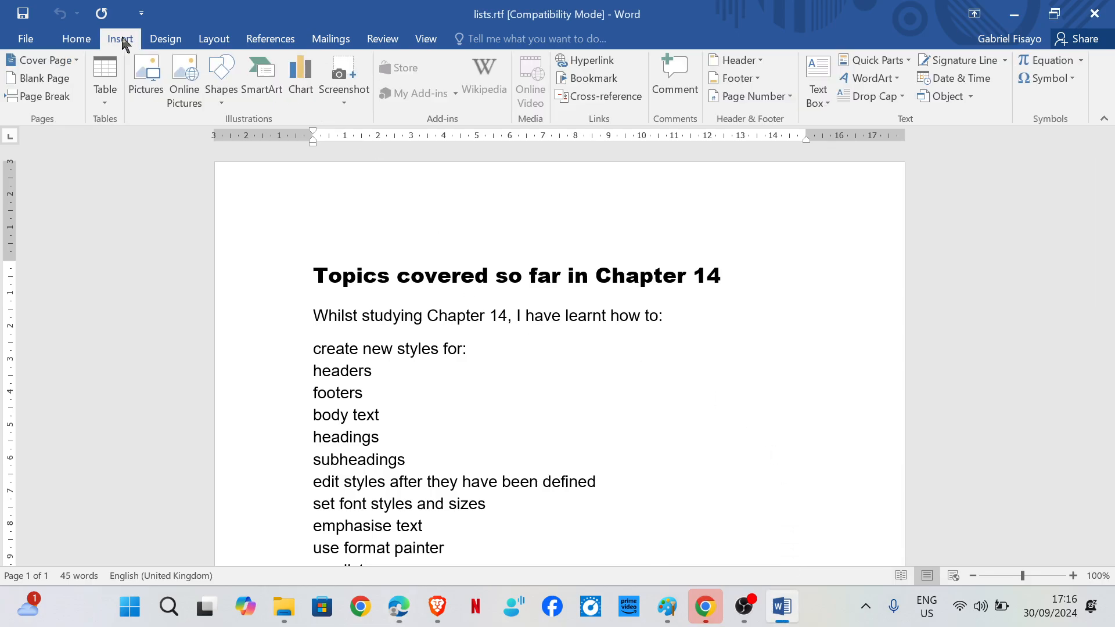
{"action": "left_click", "coordinate": [753, 61]}
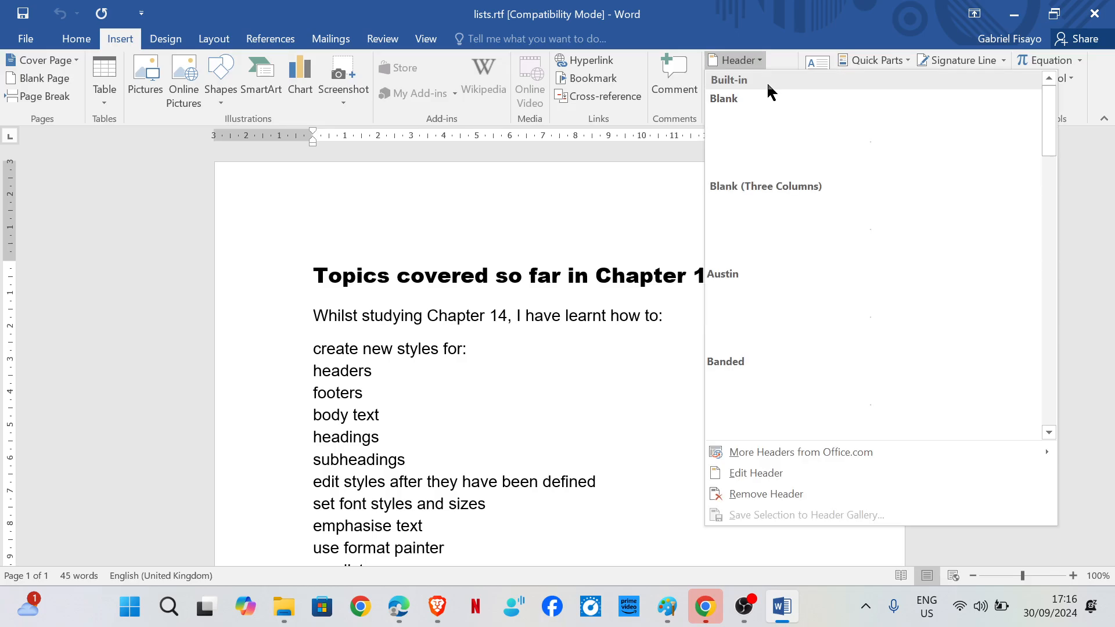
{"action": "left_click", "coordinate": [772, 218]}
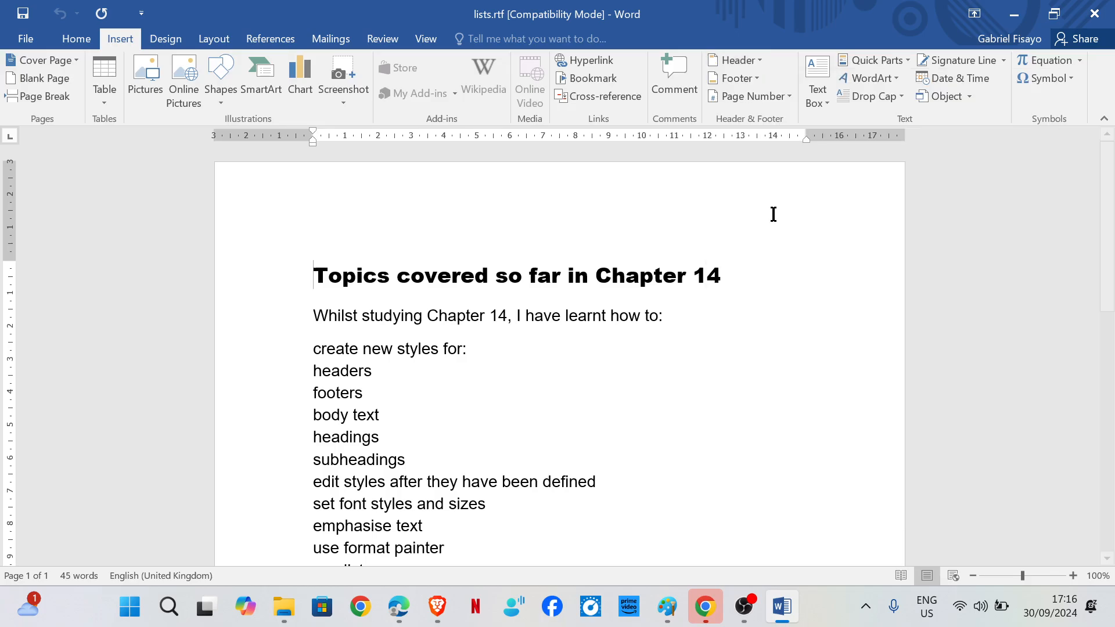
Remove the left and centre header placeholders and replace the right one with the student's name.
{"action": "left_click", "coordinate": [330, 209]}
{"action": "key", "text": "Delete"}
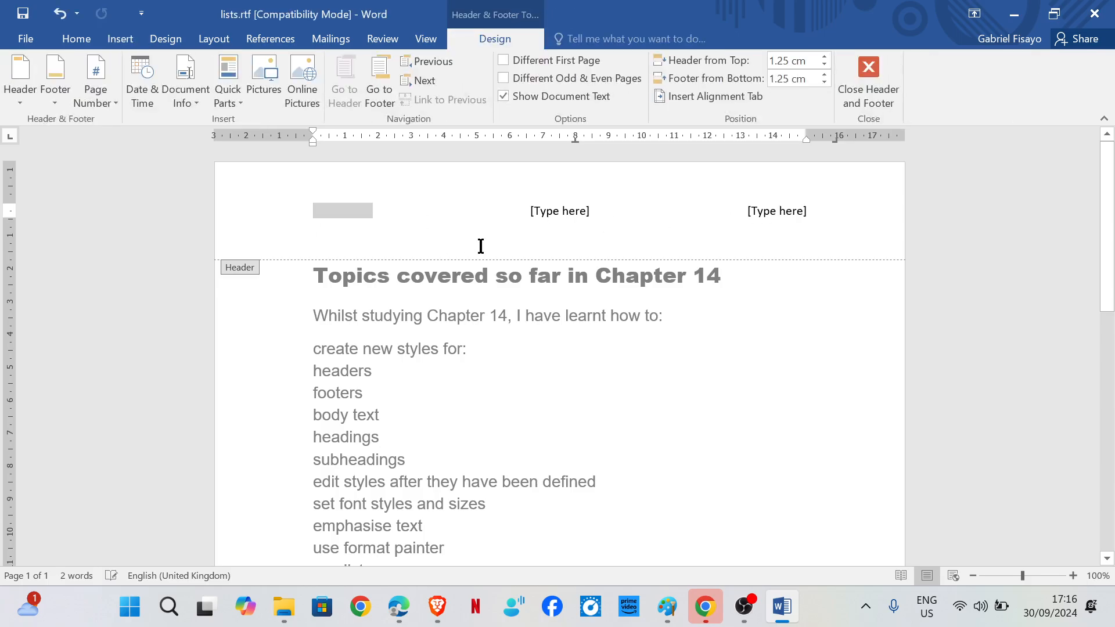
{"action": "left_click", "coordinate": [542, 211]}
{"action": "key", "text": "Delete"}
{"action": "left_click", "coordinate": [774, 210]}
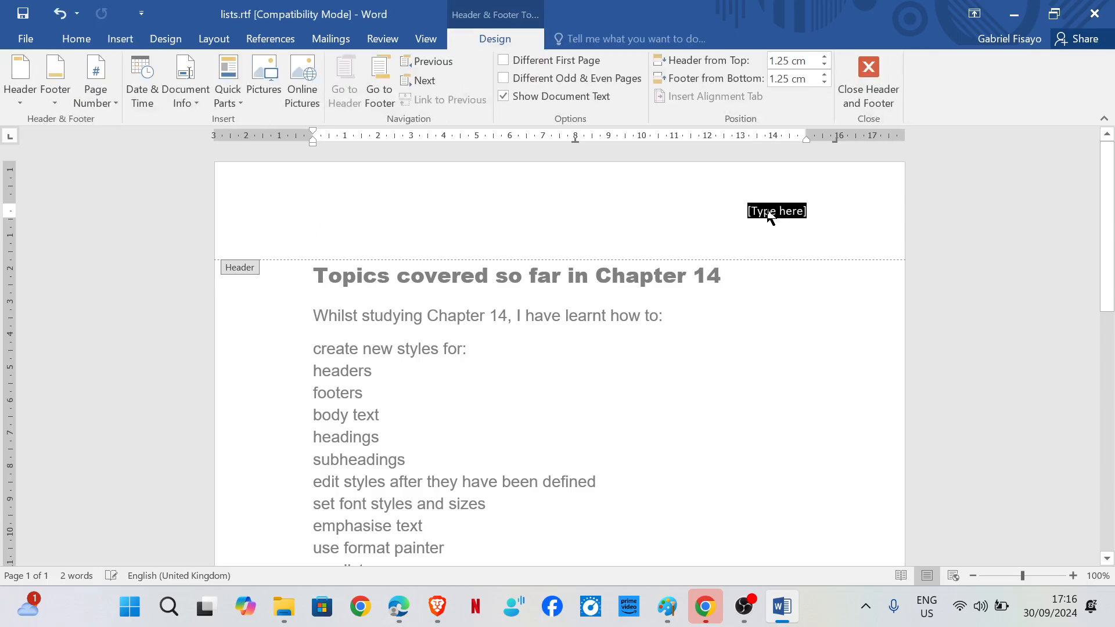
{"action": "key", "text": "Delete"}
{"action": "type", "text": "Rebecca"}
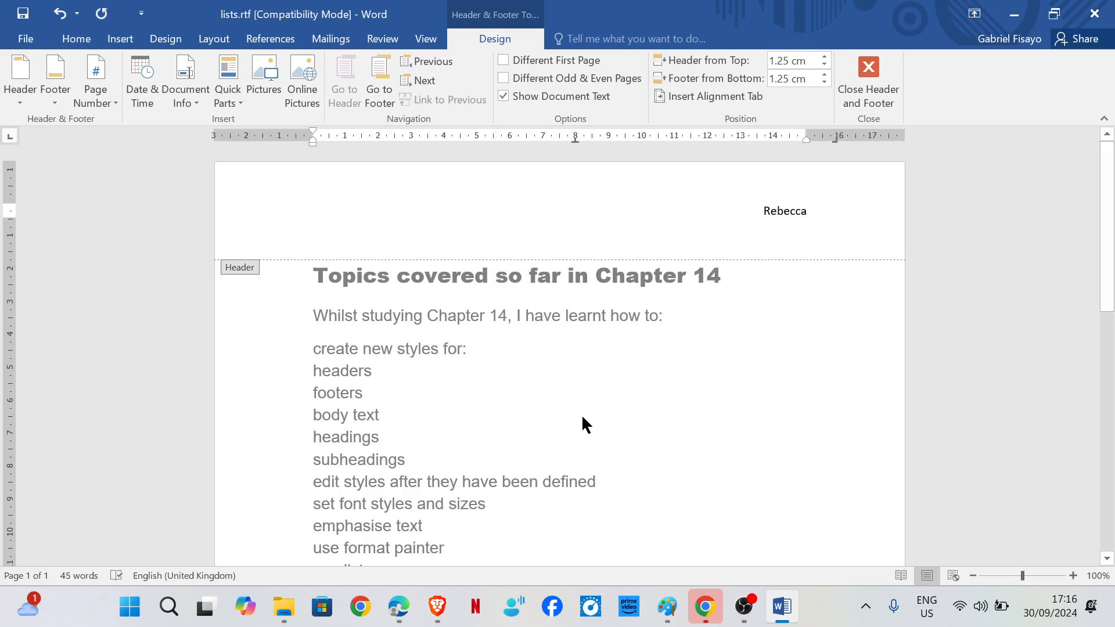
{"action": "mouse_move", "coordinate": [394, 604]}
{"action": "left_click", "coordinate": [427, 515]}
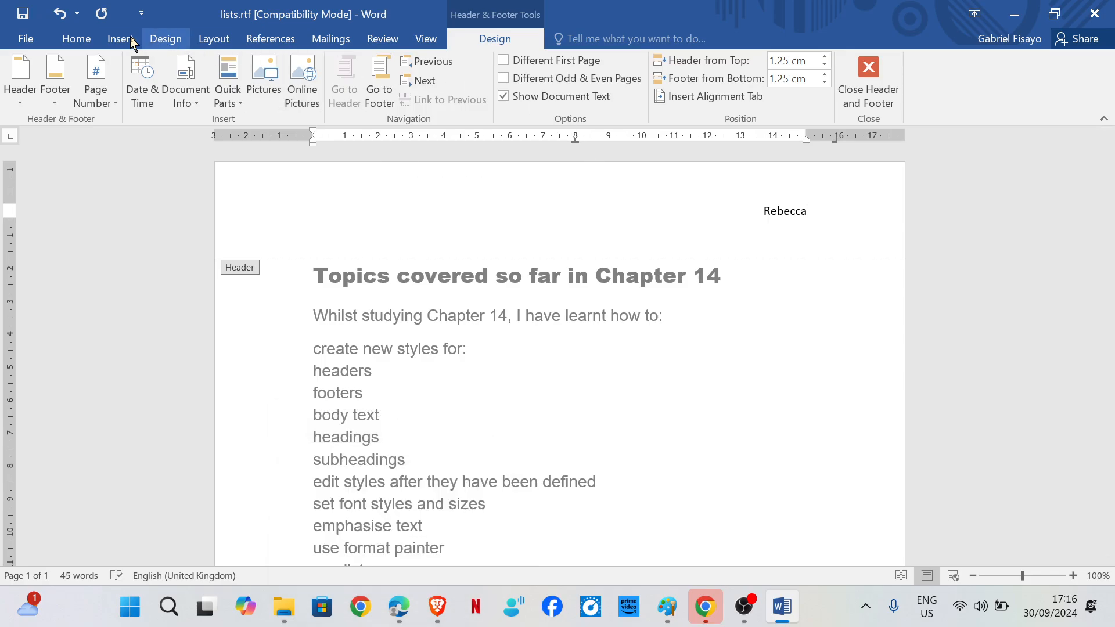
Format the student's name in the header as 14-point Times New Roman and return to the document body.
{"action": "left_click", "coordinate": [114, 41]}
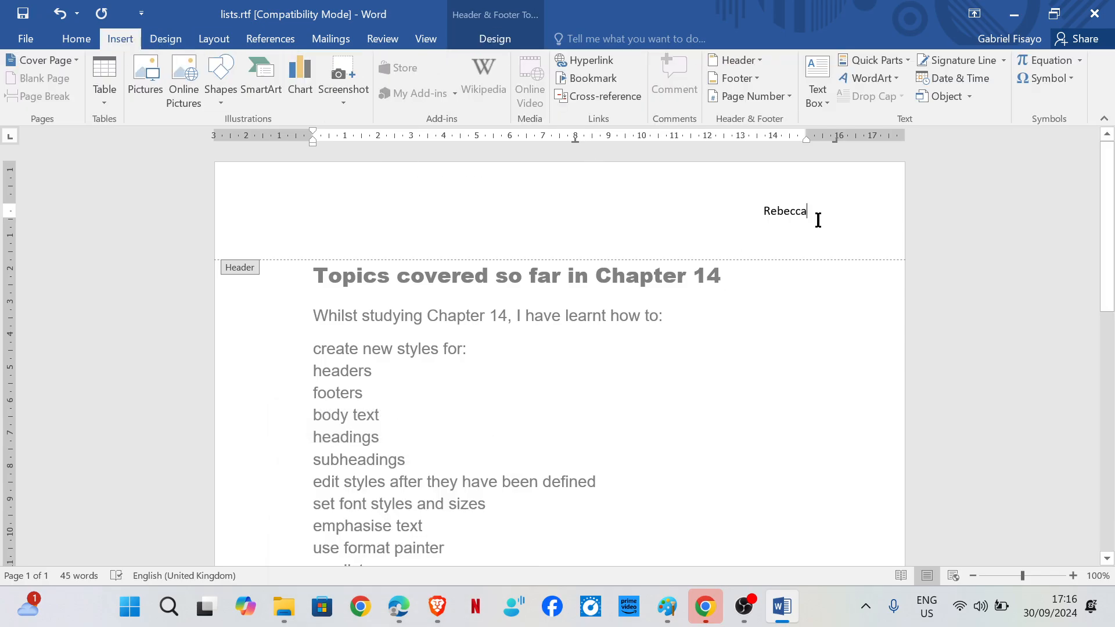
{"action": "left_click_drag", "start_coordinate": [808, 212], "coordinate": [769, 210]}
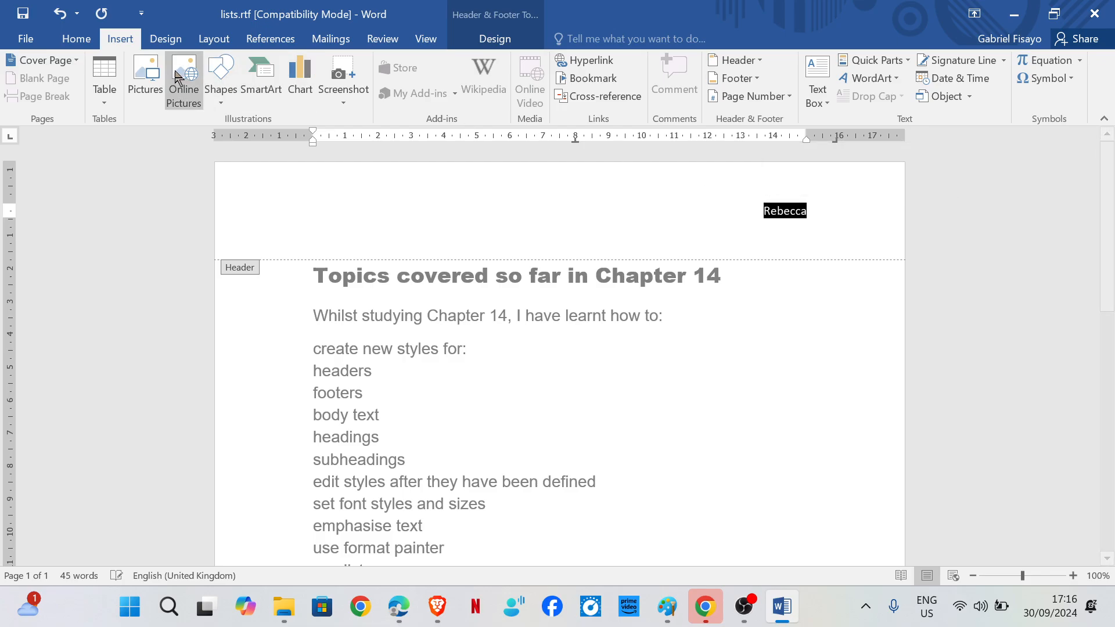
{"action": "left_click", "coordinate": [83, 39]}
{"action": "left_click", "coordinate": [224, 70]}
{"action": "type", "text": "14"}
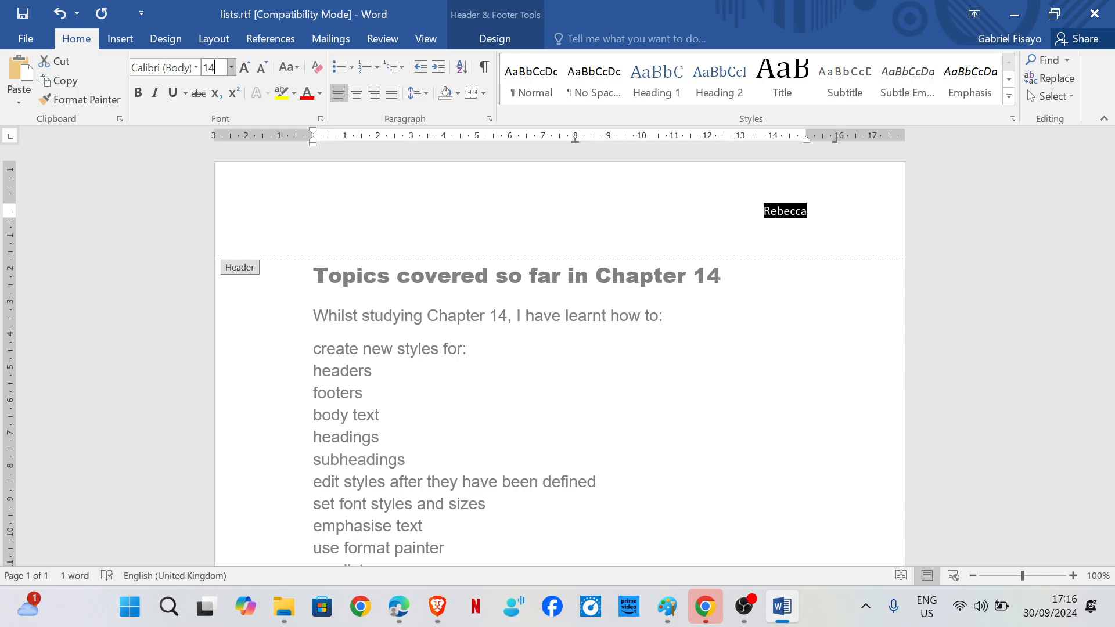
{"action": "key", "text": "Return"}
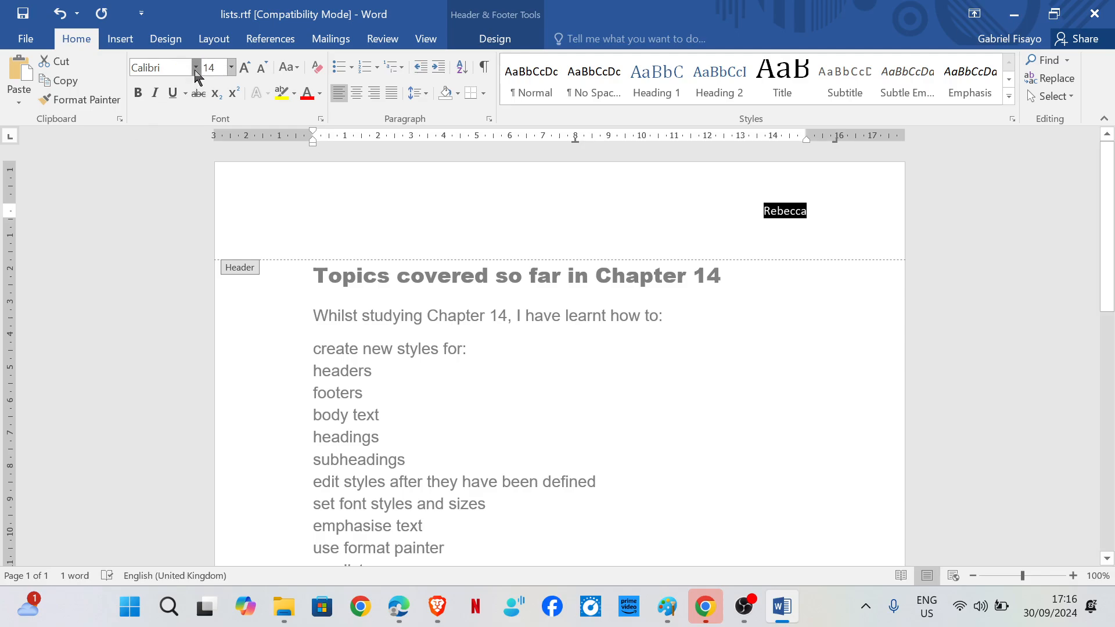
{"action": "left_click", "coordinate": [196, 67]}
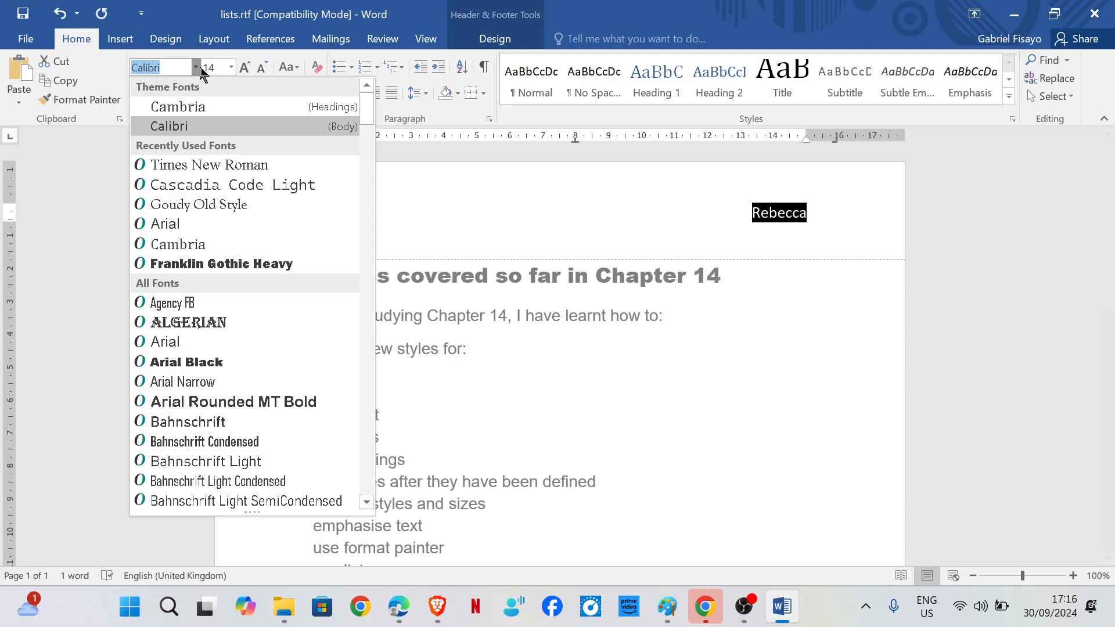
{"action": "left_click", "coordinate": [197, 157]}
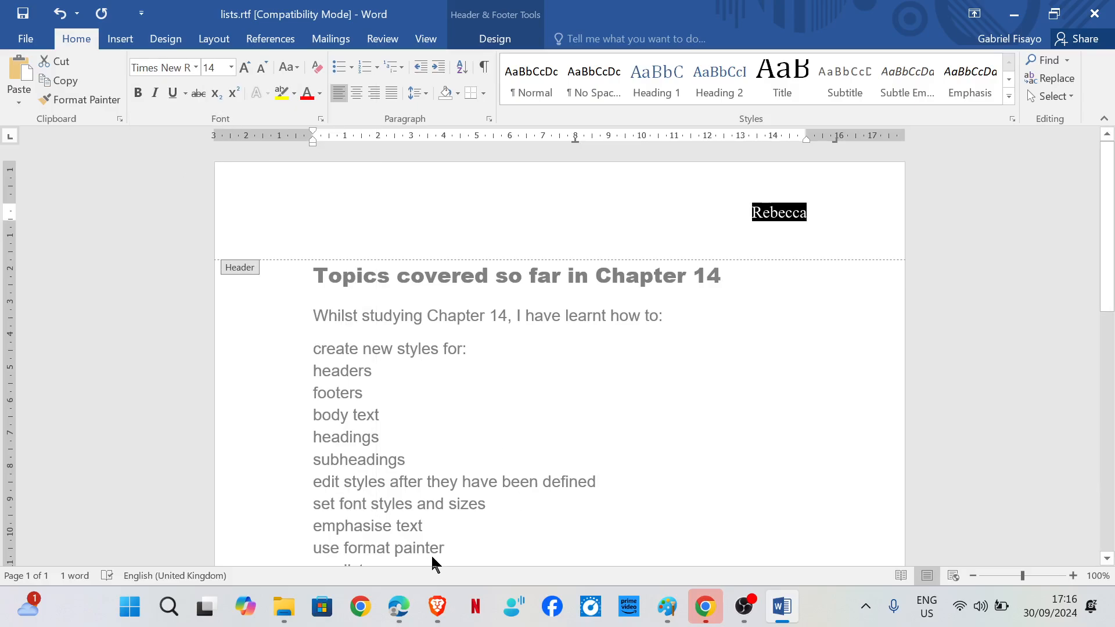
{"action": "mouse_move", "coordinate": [399, 606]}
{"action": "mouse_move", "coordinate": [397, 532]}
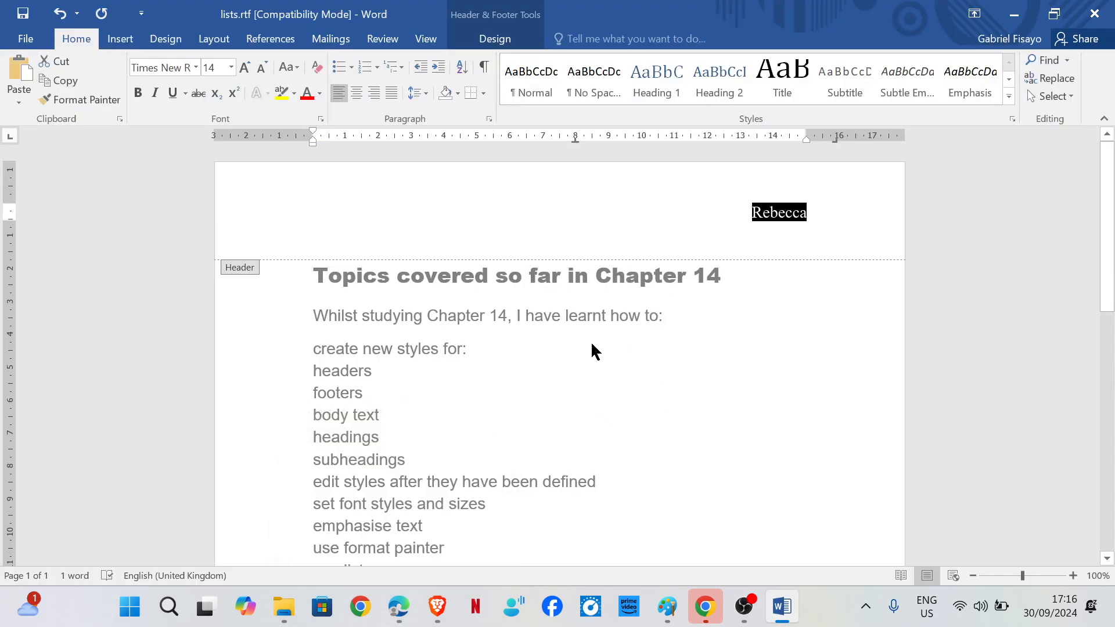
{"action": "double_click", "coordinate": [592, 344]}
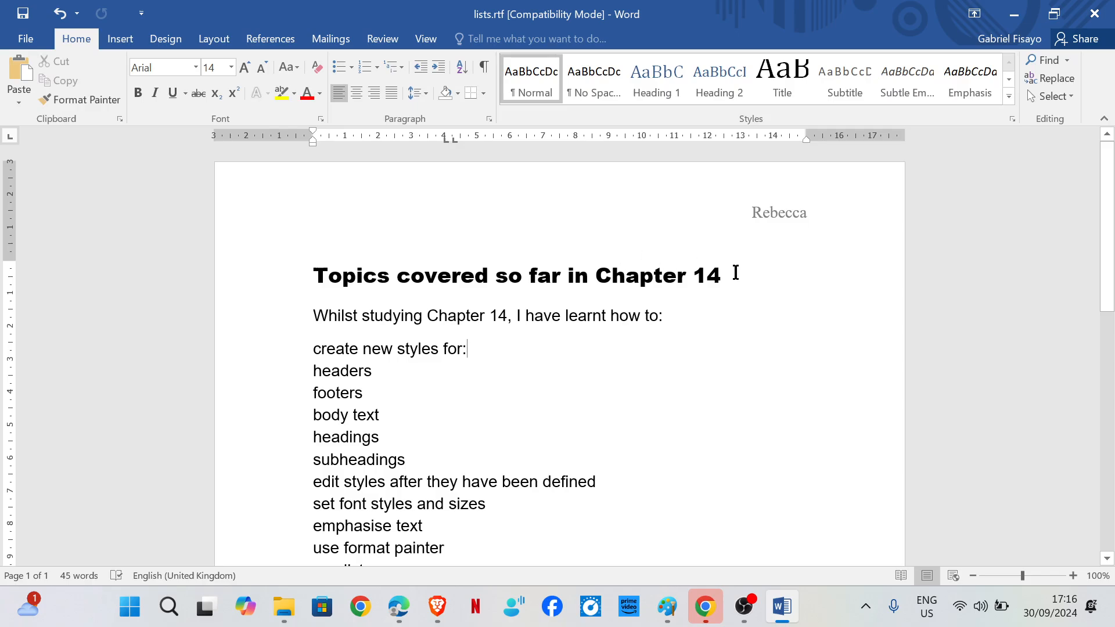
Insert a Blank (Three Columns) footer in lists.rtf.
{"action": "scroll", "coordinate": [401, 390], "scroll_direction": "down", "scroll_amount": 1}
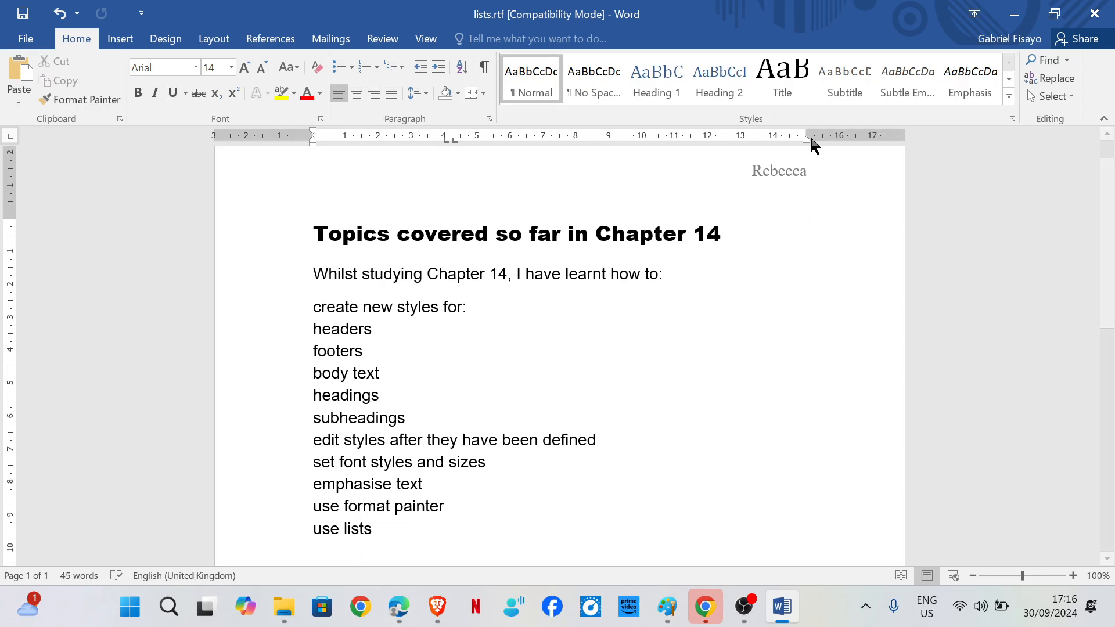
{"action": "scroll", "coordinate": [643, 376], "scroll_direction": "down", "scroll_amount": 10}
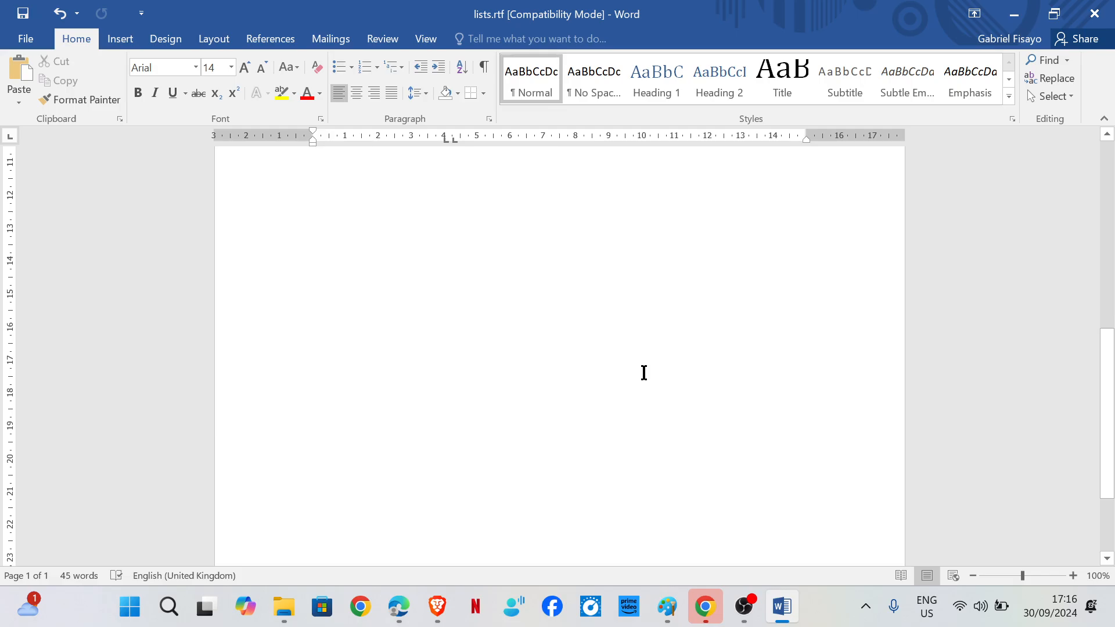
{"action": "left_click", "coordinate": [134, 39]}
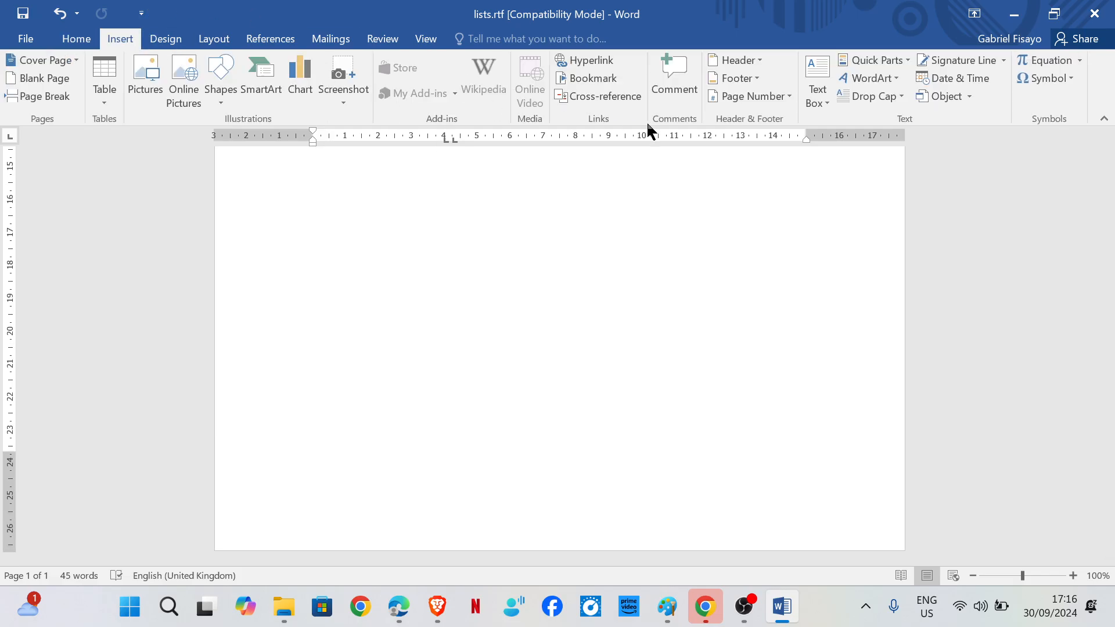
{"action": "left_click", "coordinate": [741, 78]}
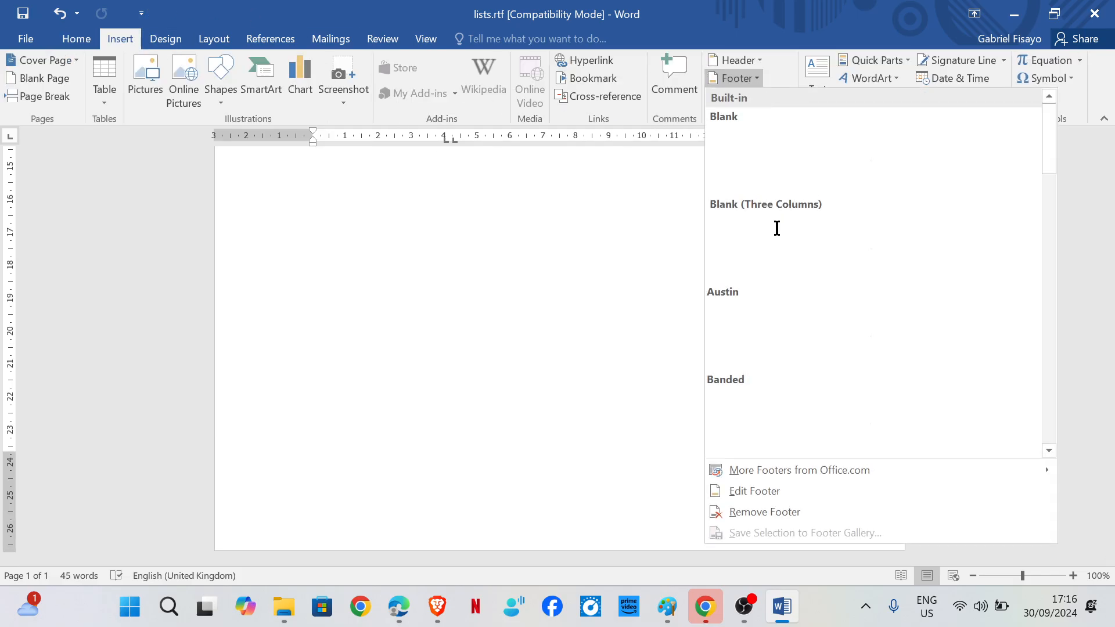
{"action": "left_click", "coordinate": [777, 228]}
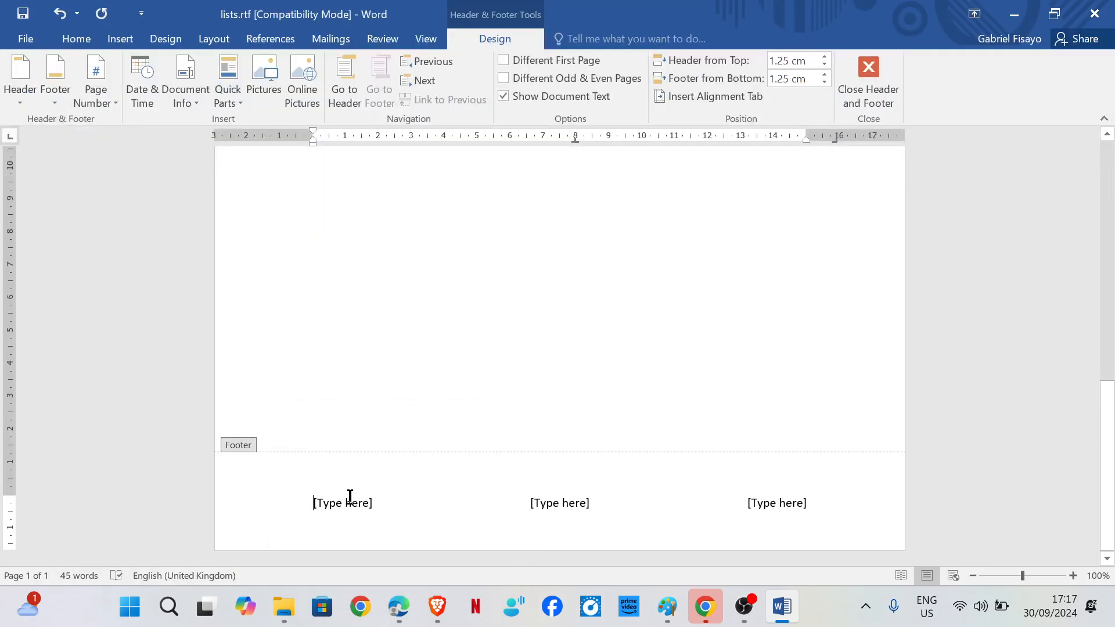
Remove the left and right footer placeholders, replace the centre one with the File Name field, and return to the body.
{"action": "left_click", "coordinate": [350, 497]}
{"action": "key", "text": "BackSpace"}
{"action": "left_click", "coordinate": [756, 506]}
{"action": "key", "text": "BackSpace"}
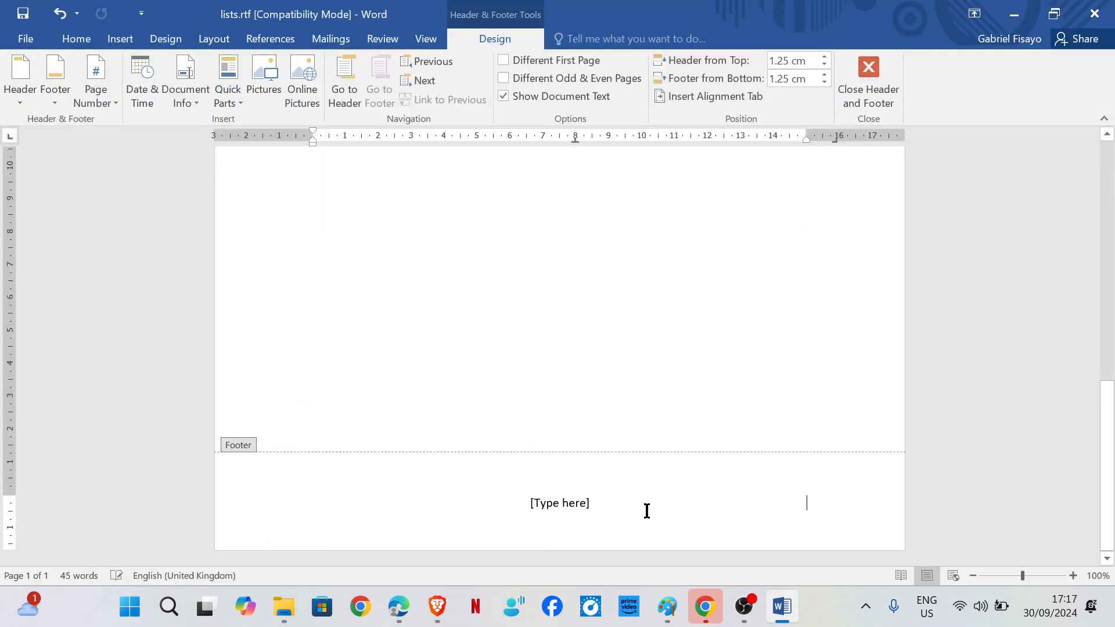
{"action": "left_click", "coordinate": [577, 504]}
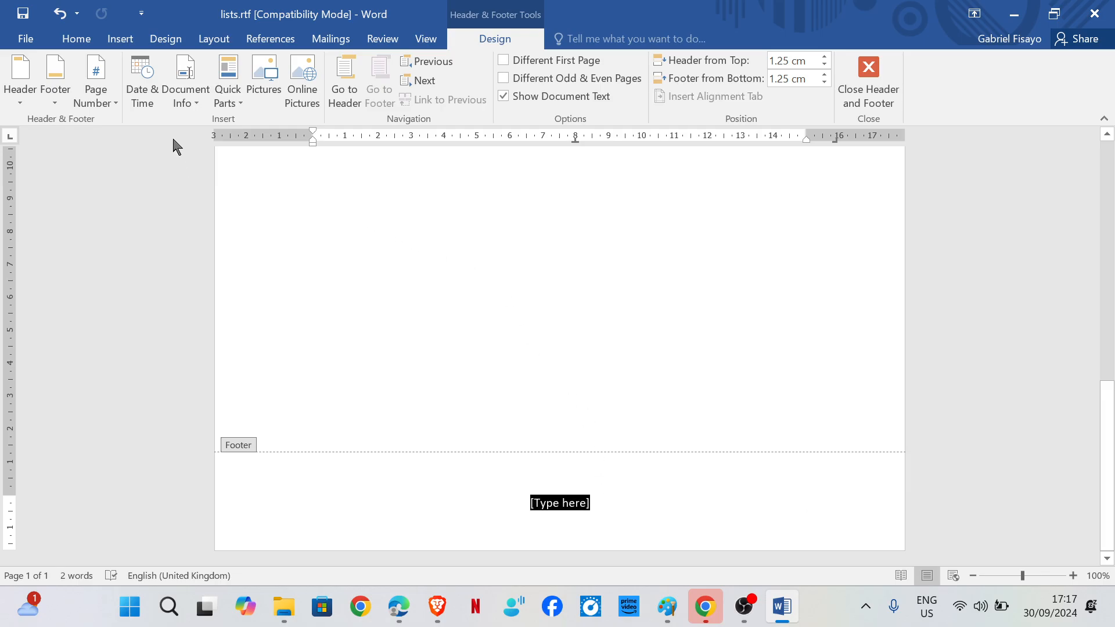
{"action": "left_click", "coordinate": [199, 109]}
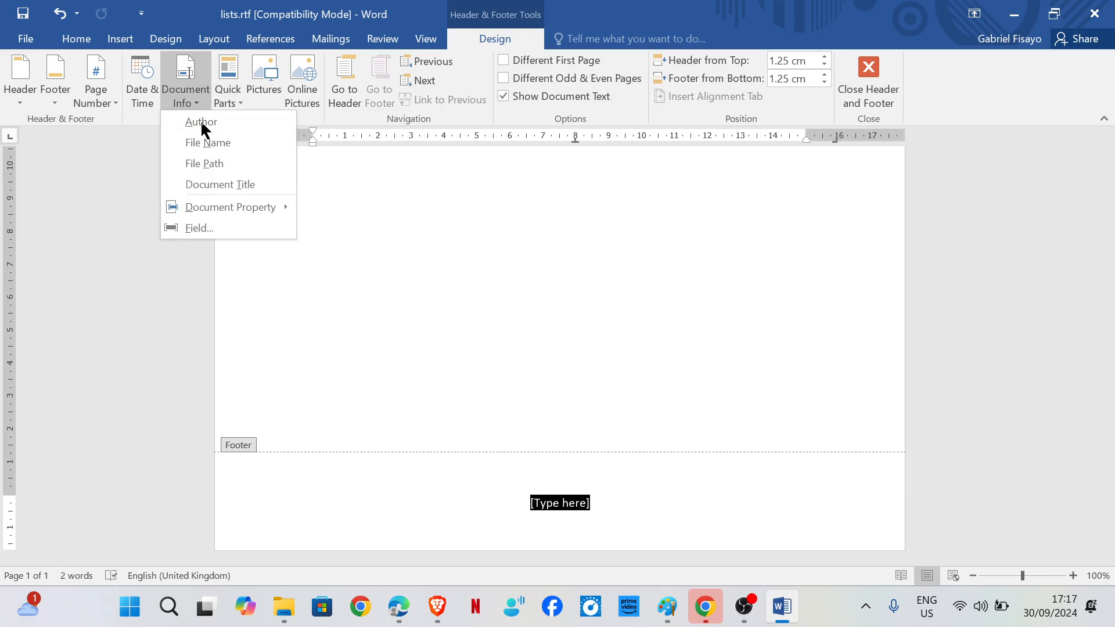
{"action": "left_click", "coordinate": [231, 146]}
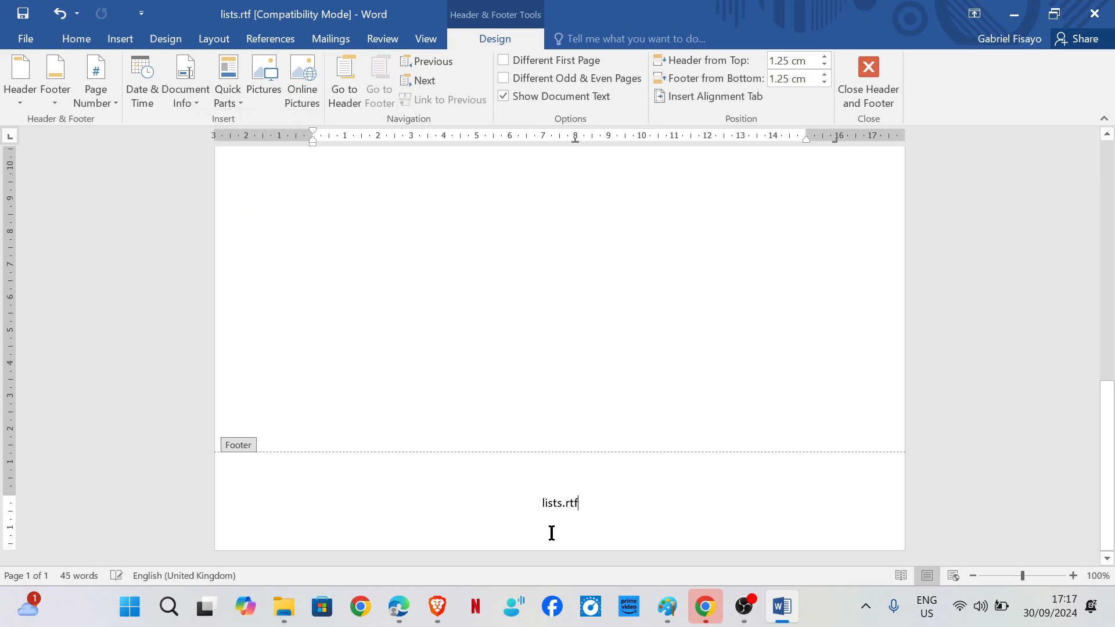
{"action": "double_click", "coordinate": [536, 315]}
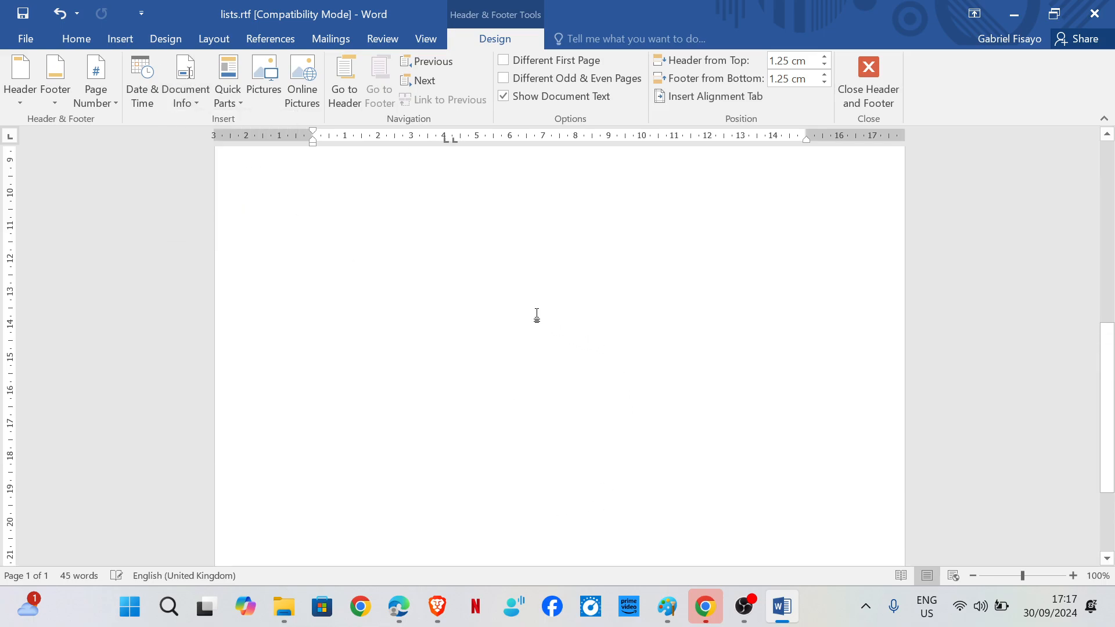
Check the Task 14d list instructions and format all 11 items from "create new styles for:" to "use lists" with solid round bullets.
{"action": "left_click", "coordinate": [398, 608]}
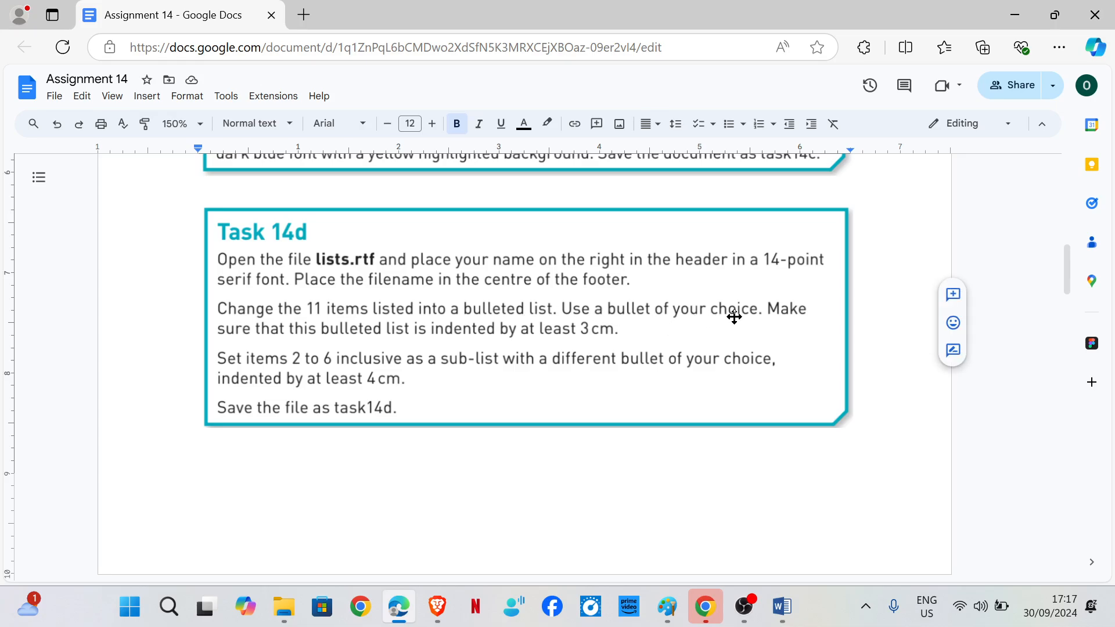
{"action": "left_click", "coordinate": [782, 606]}
{"action": "scroll", "coordinate": [365, 322], "scroll_direction": "up", "scroll_amount": 5}
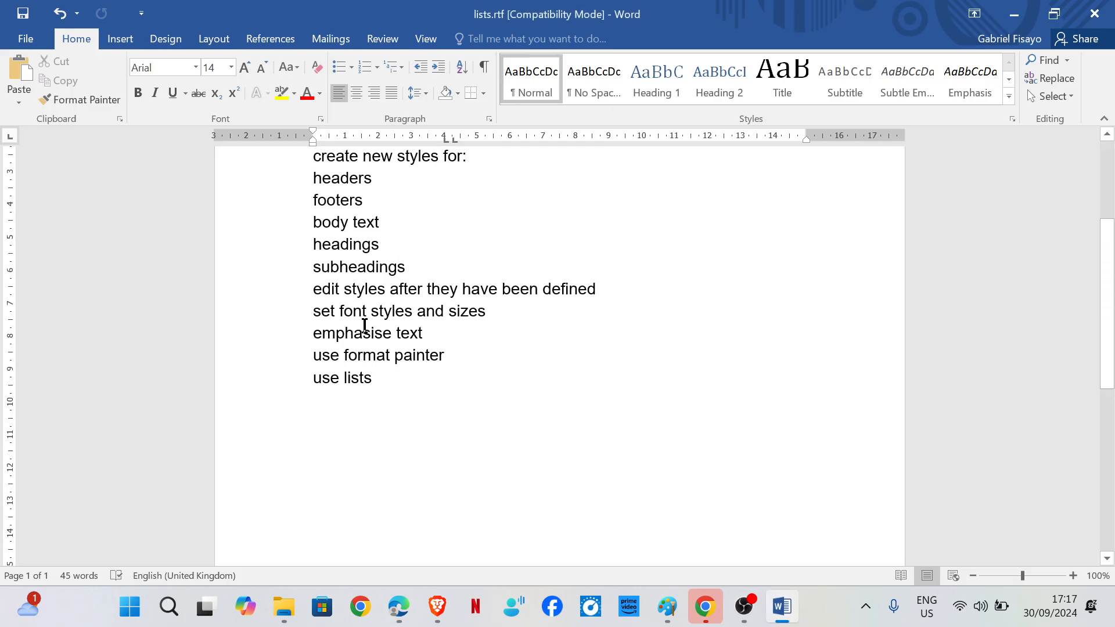
{"action": "left_click_drag", "start_coordinate": [311, 313], "coordinate": [355, 506]}
{"action": "left_click_drag", "start_coordinate": [304, 286], "coordinate": [405, 504]}
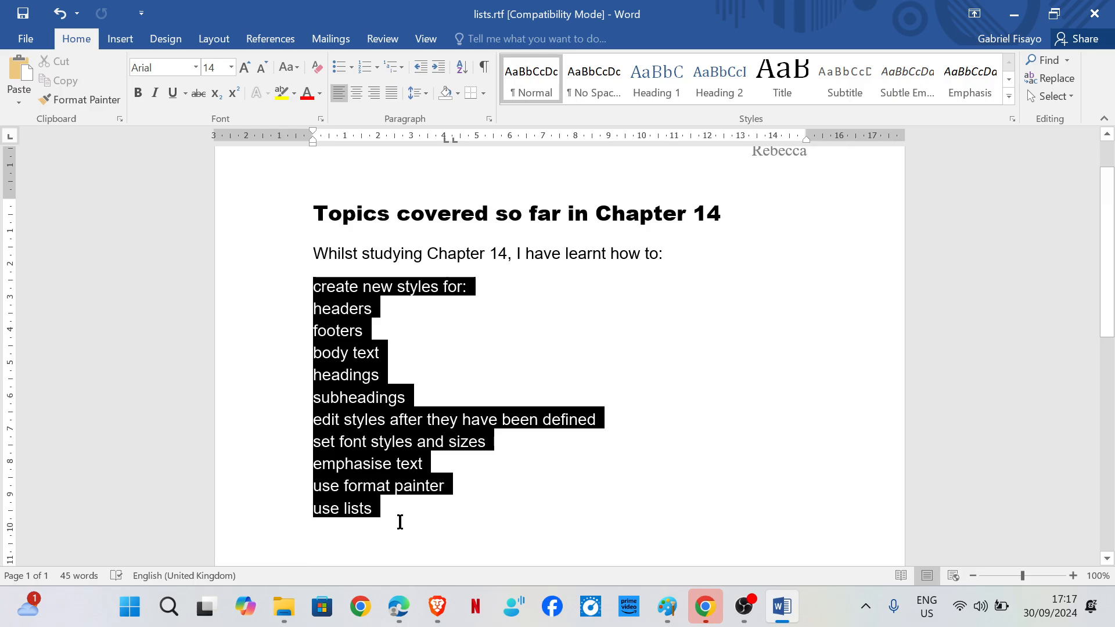
{"action": "mouse_move", "coordinate": [398, 606]}
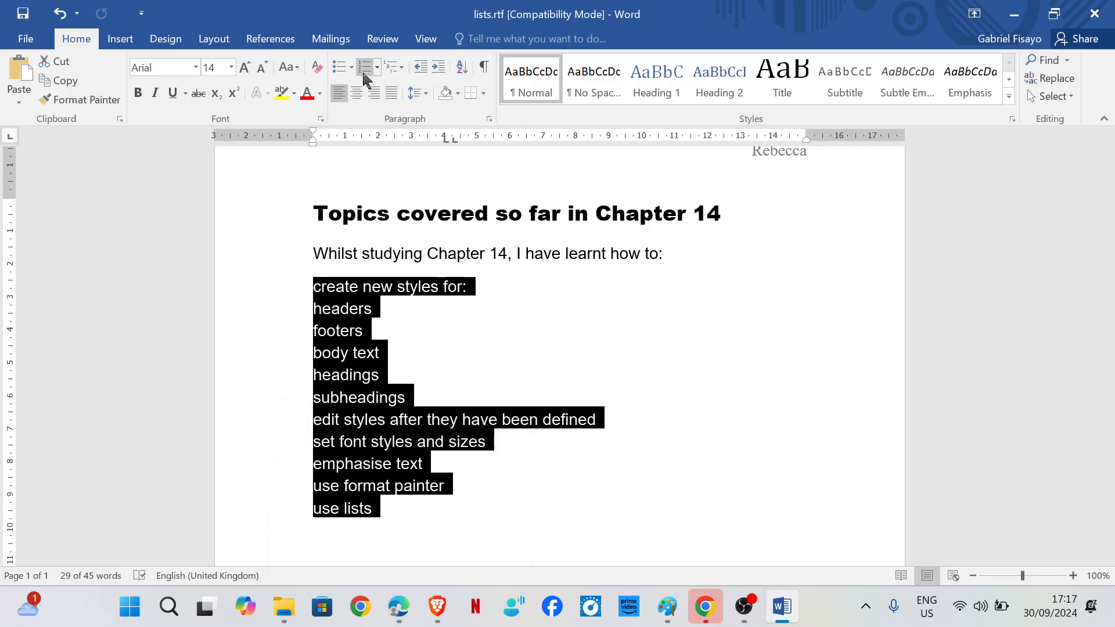
{"action": "left_click", "coordinate": [351, 67]}
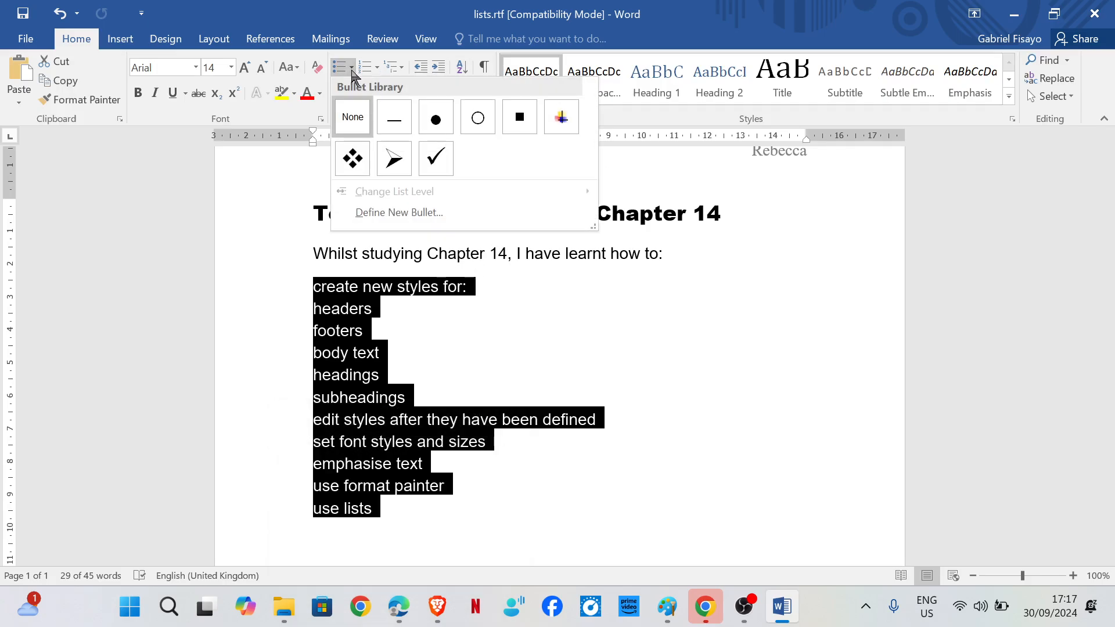
{"action": "left_click", "coordinate": [434, 119]}
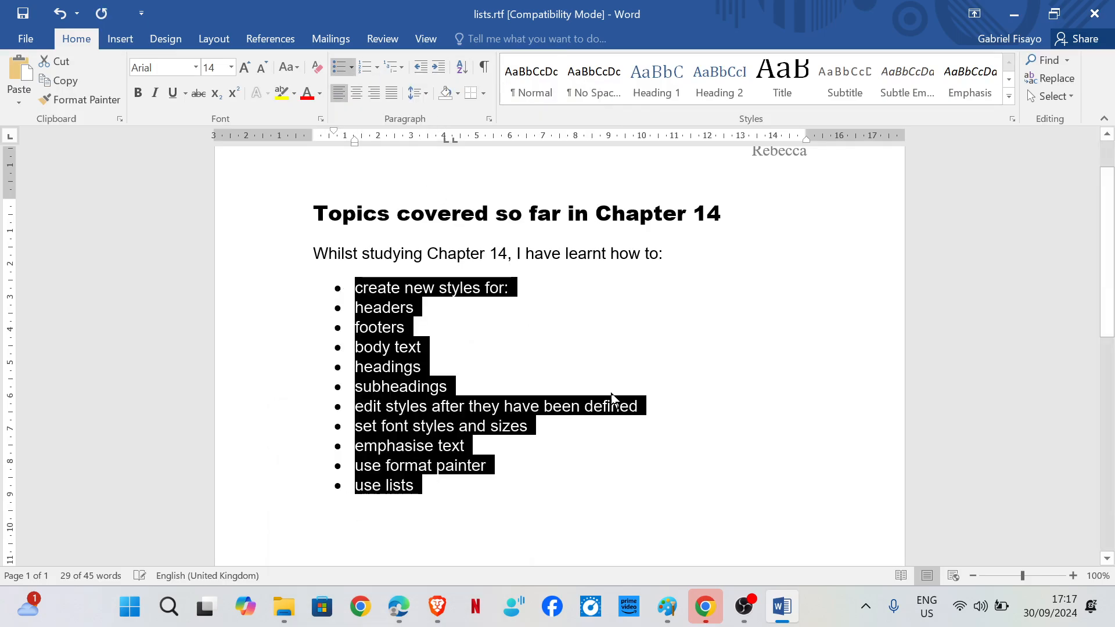
Check the required list indentation in Assignment 14 and set the bulleted list's left indent to 3 cm.
{"action": "left_click", "coordinate": [399, 606]}
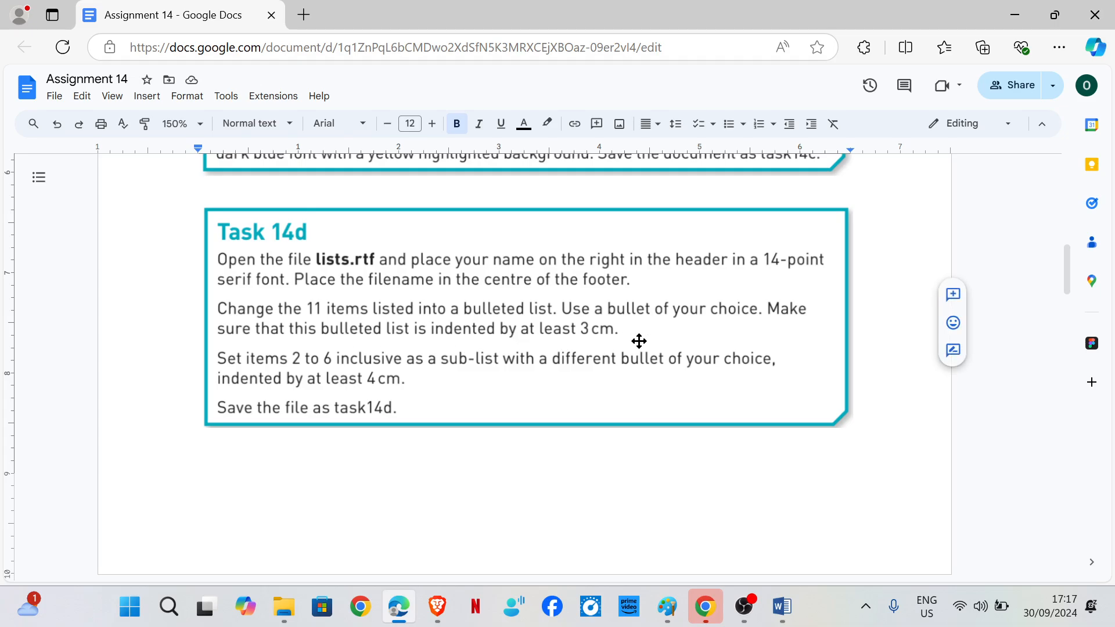
{"action": "left_click", "coordinate": [788, 613]}
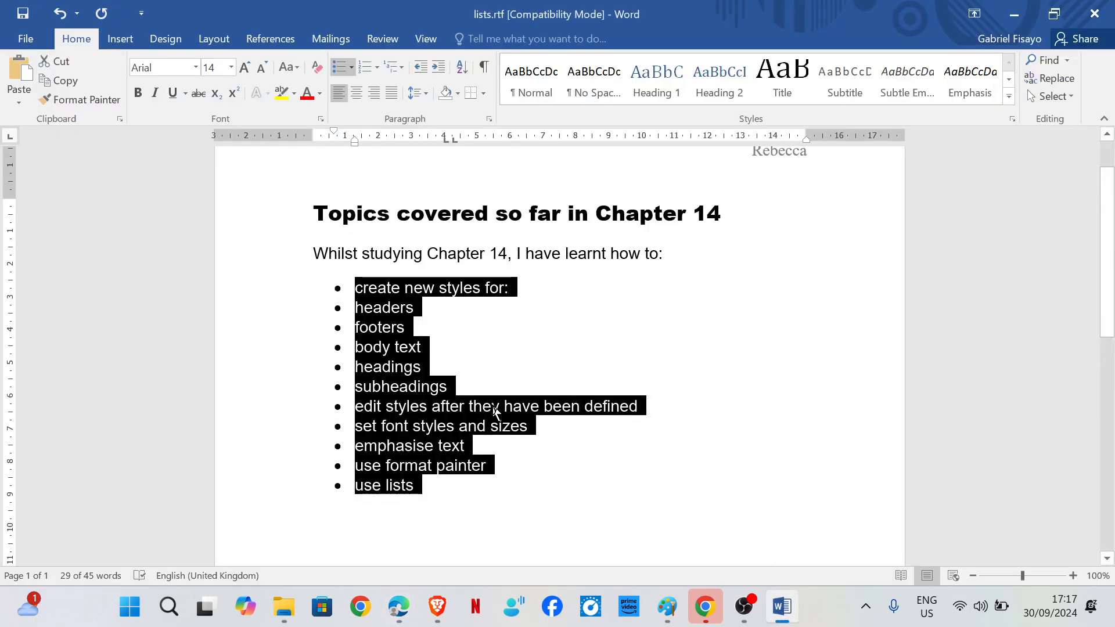
{"action": "right_click", "coordinate": [383, 348]}
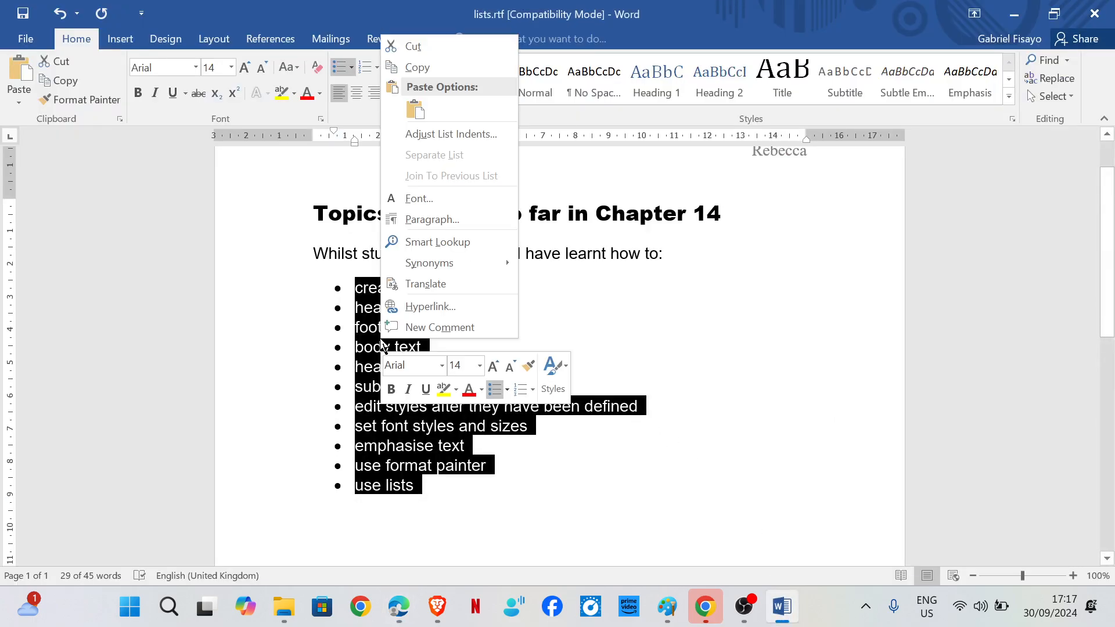
{"action": "left_click", "coordinate": [433, 221]}
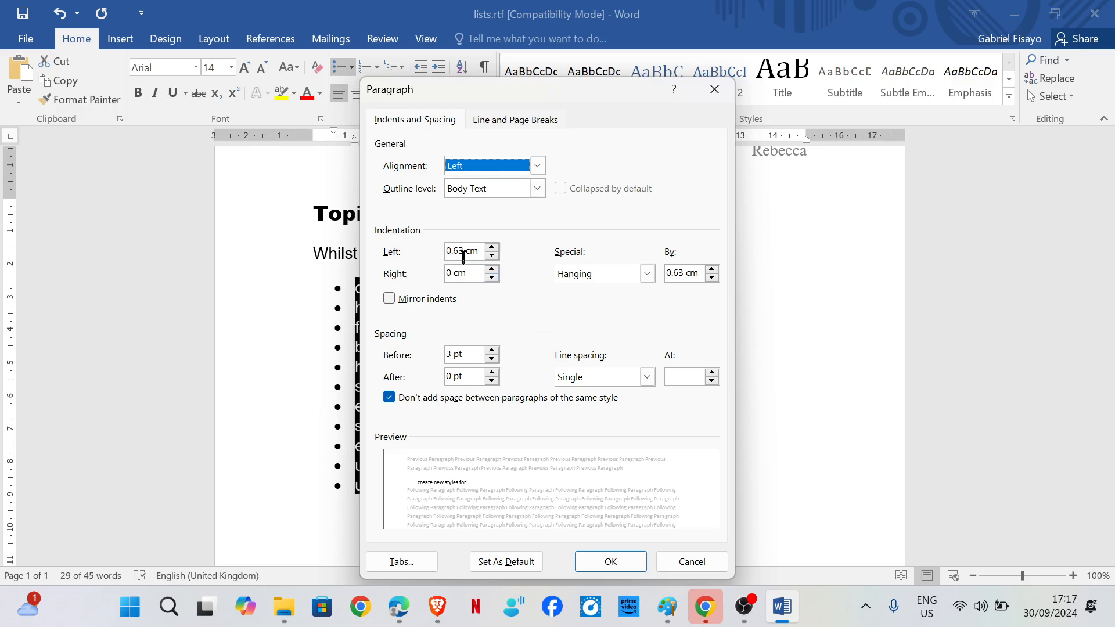
{"action": "left_click", "coordinate": [462, 253]}
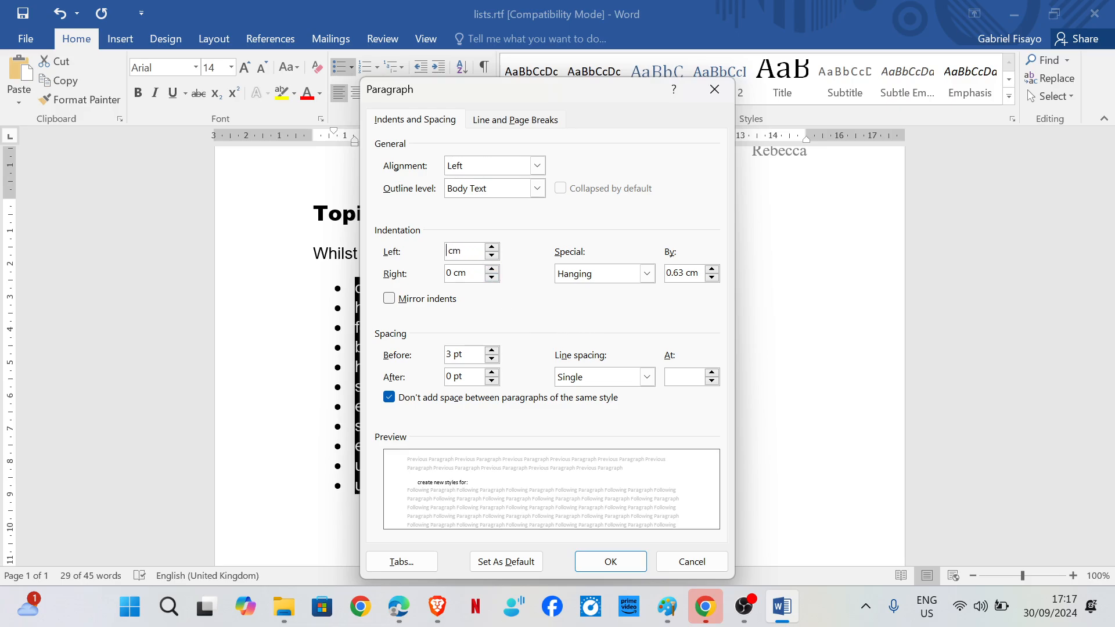
{"action": "left_click", "coordinate": [626, 563]}
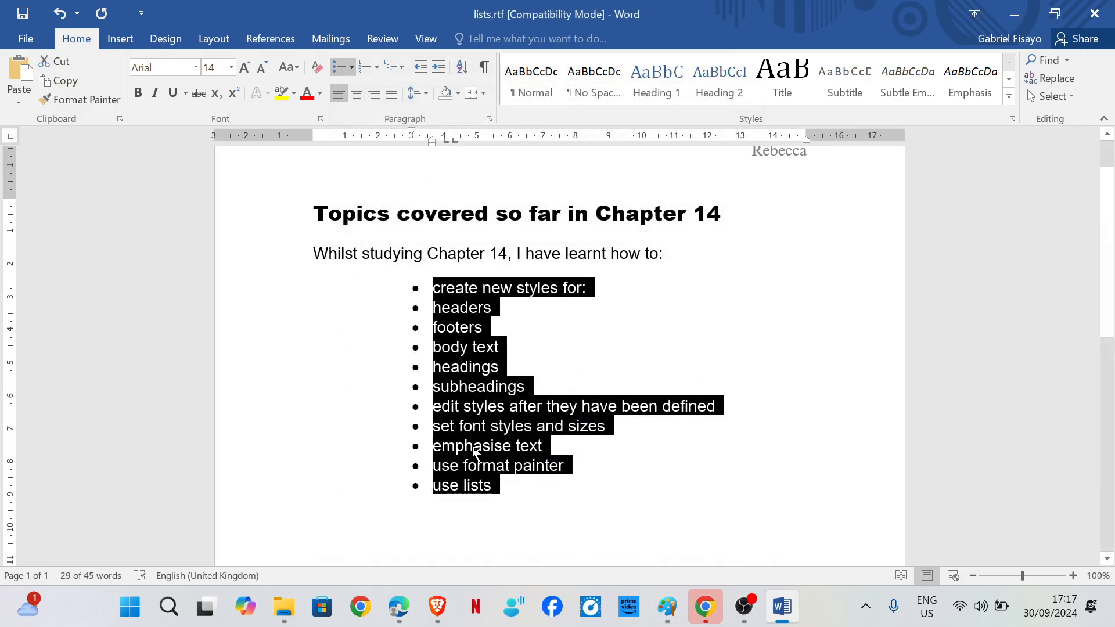
Check the sub-list requirement in Assignment 14 and give the items from "headers" to "edit styles after they have been defined" arrow bullets.
{"action": "left_click", "coordinate": [398, 606]}
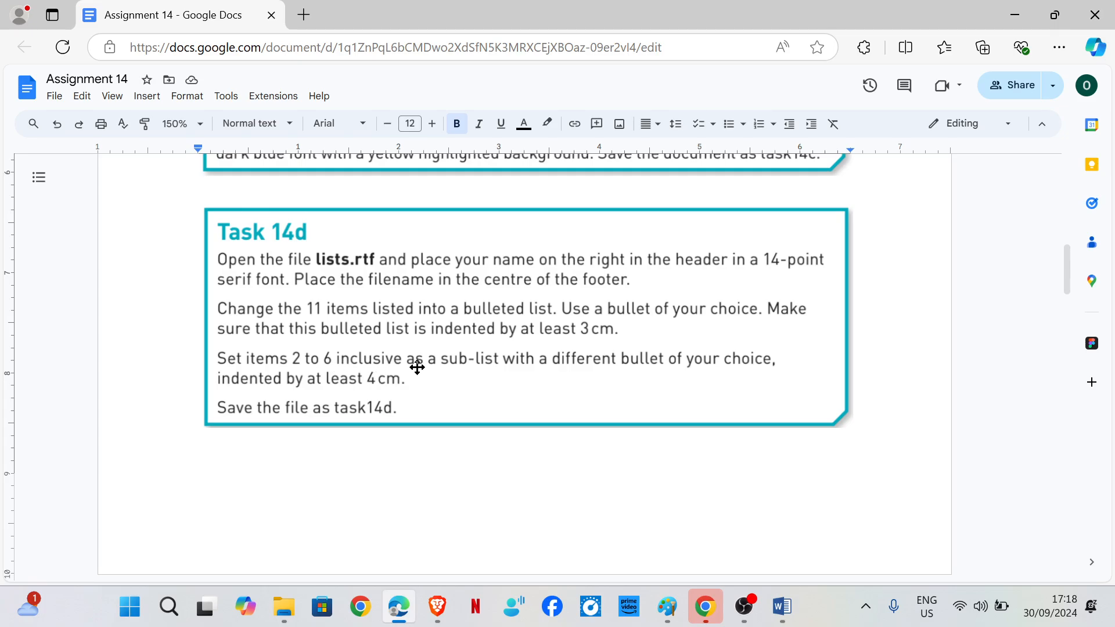
{"action": "left_click", "coordinate": [782, 607]}
{"action": "left_click", "coordinate": [544, 405]}
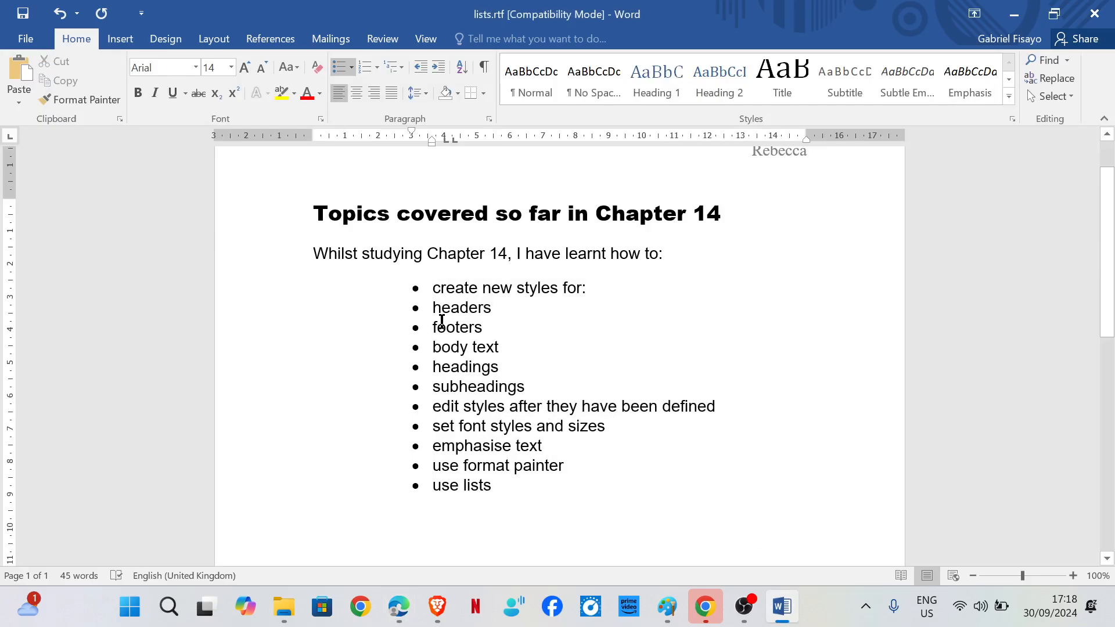
{"action": "left_click_drag", "start_coordinate": [428, 308], "coordinate": [722, 410]}
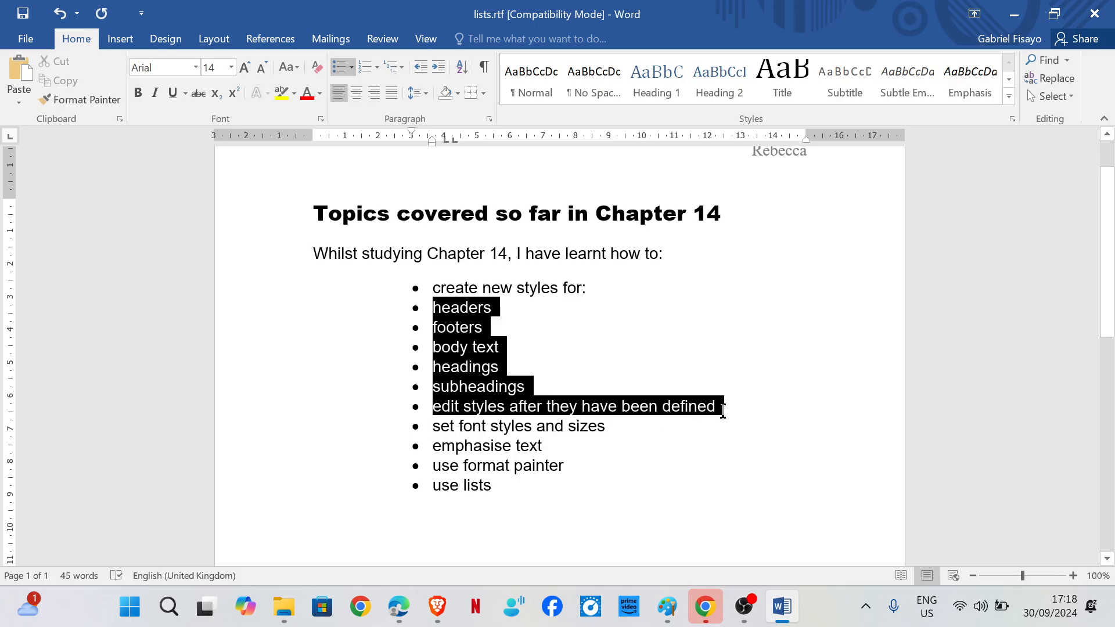
{"action": "left_click", "coordinate": [399, 606]}
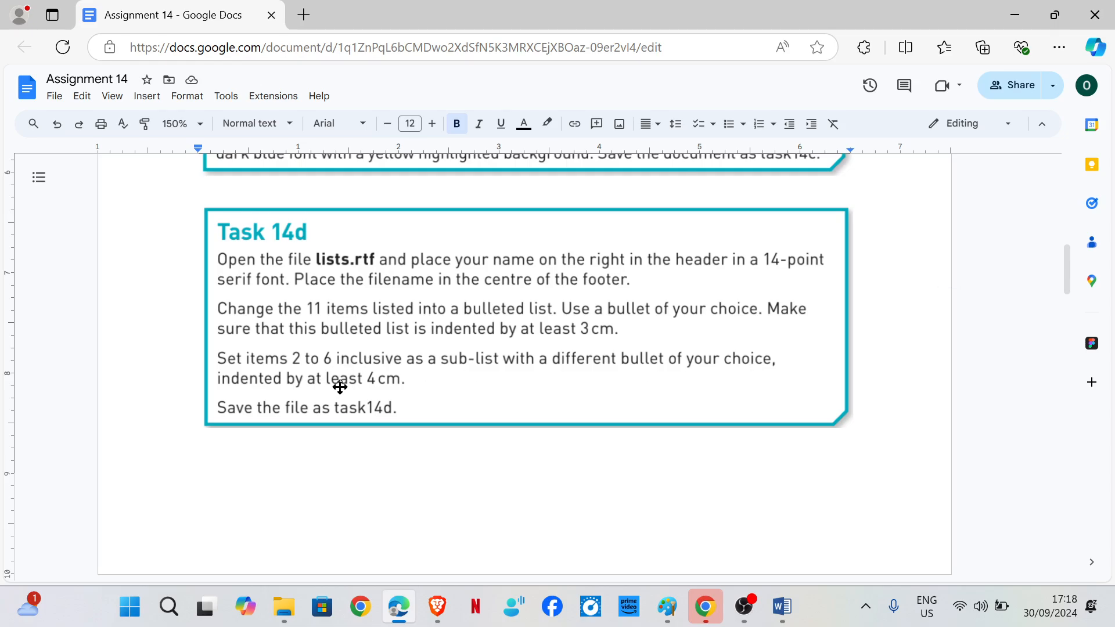
{"action": "left_click", "coordinate": [782, 606]}
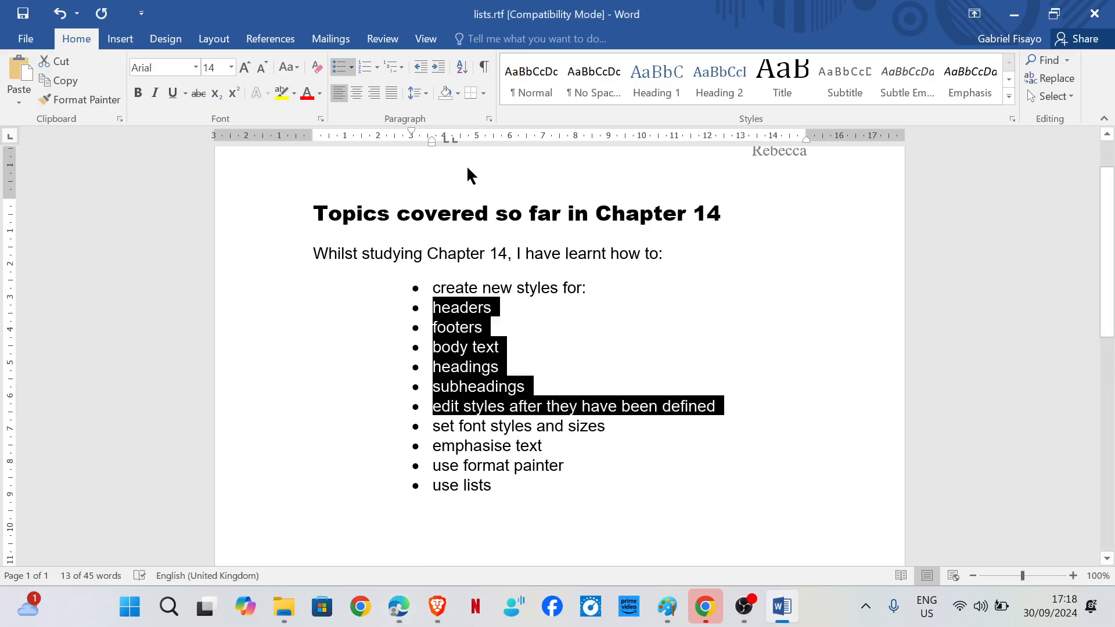
{"action": "left_click", "coordinate": [352, 68]}
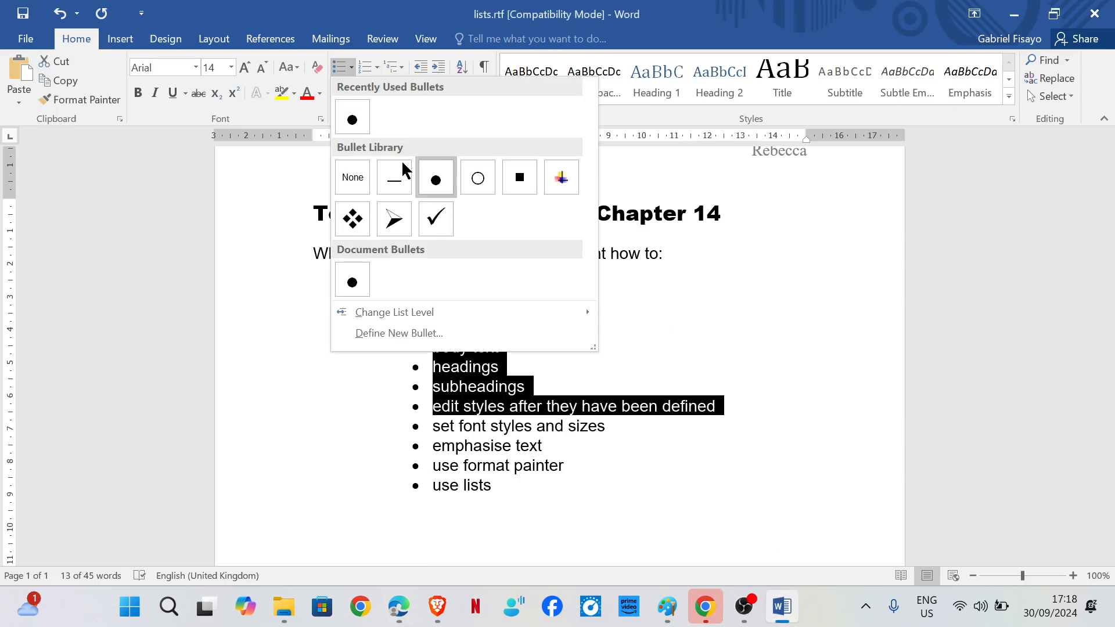
{"action": "left_click", "coordinate": [399, 219]}
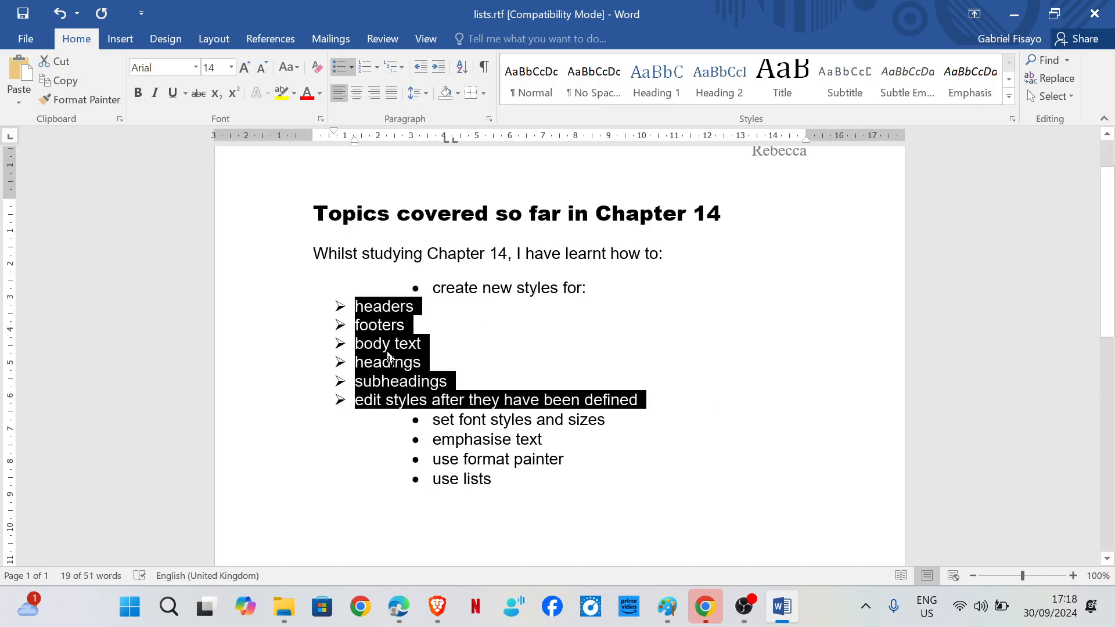
Set the left indent of the arrow-bulleted sub-list to 4 cm.
{"action": "right_click", "coordinate": [388, 356]}
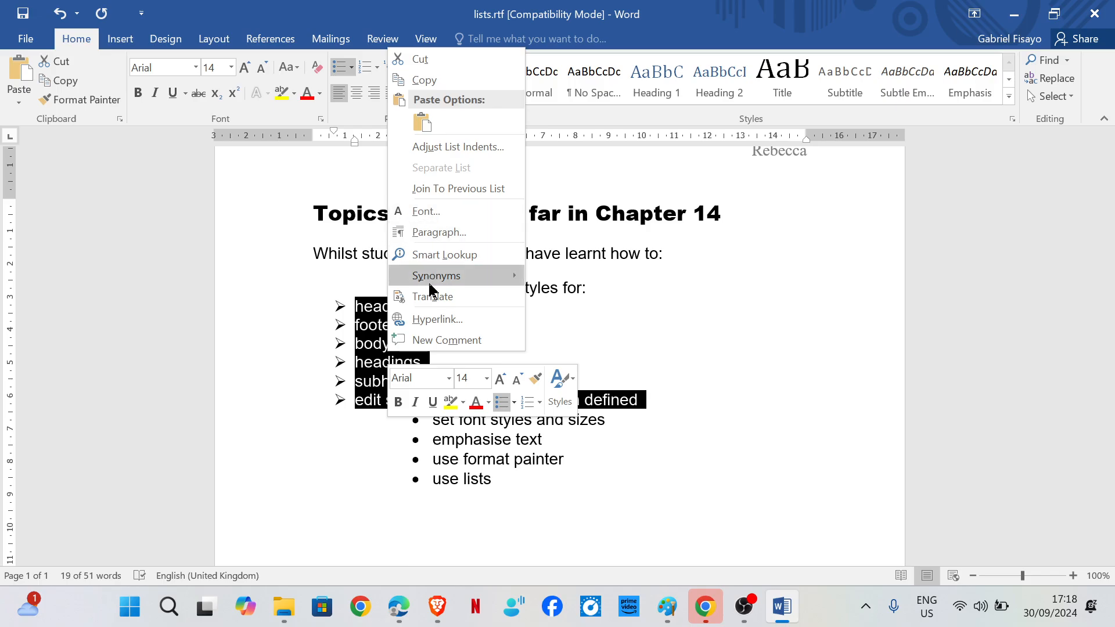
{"action": "left_click", "coordinate": [441, 233]}
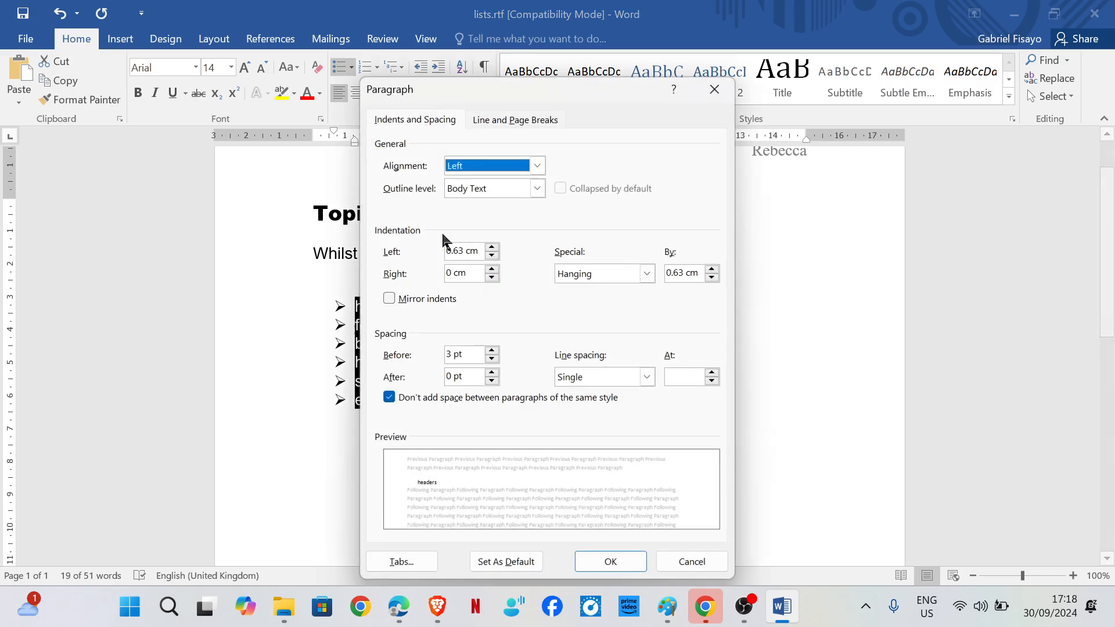
{"action": "left_click", "coordinate": [462, 251]}
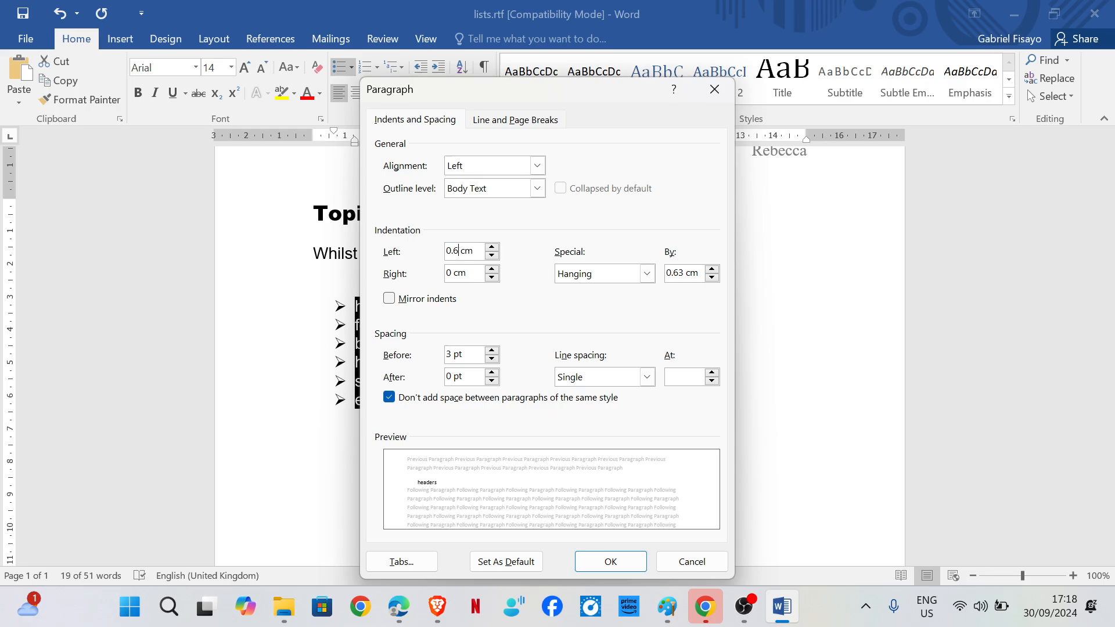
{"action": "left_click", "coordinate": [609, 559]}
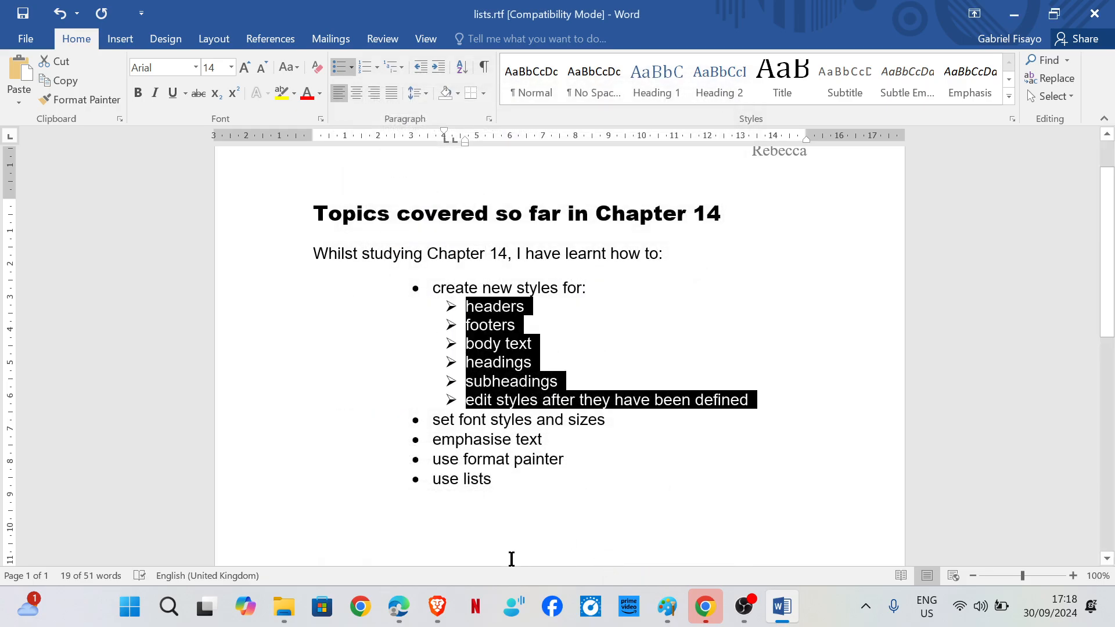
Check the required file name in Assignment 14 and start saving a copy of lists.rtf named Task14d.
{"action": "left_click", "coordinate": [401, 607]}
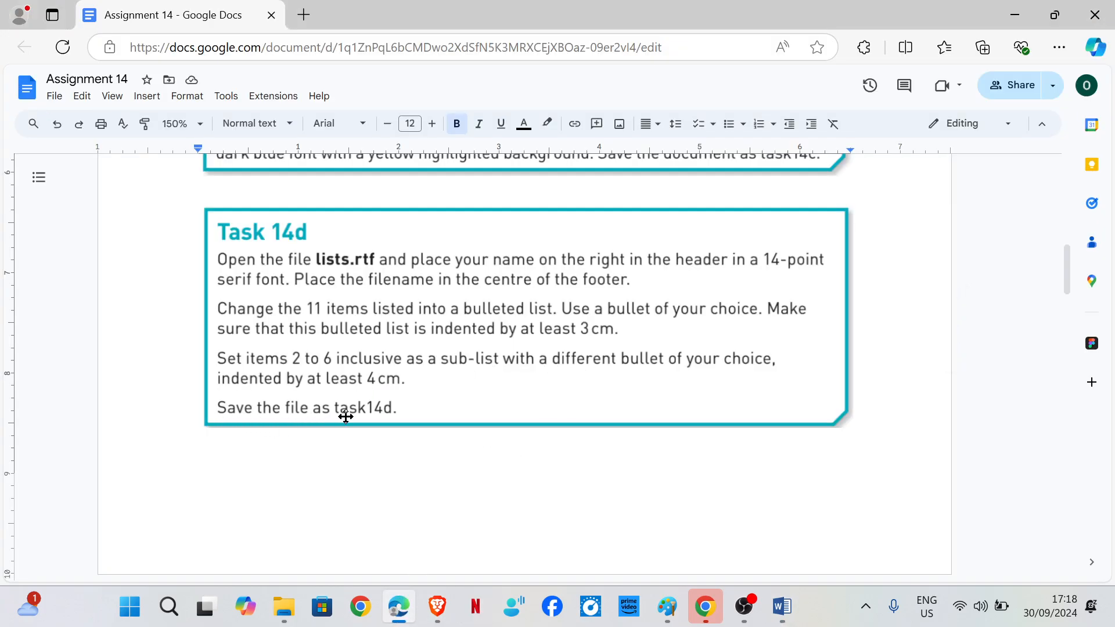
{"action": "left_click", "coordinate": [781, 606]}
{"action": "left_click", "coordinate": [41, 42]}
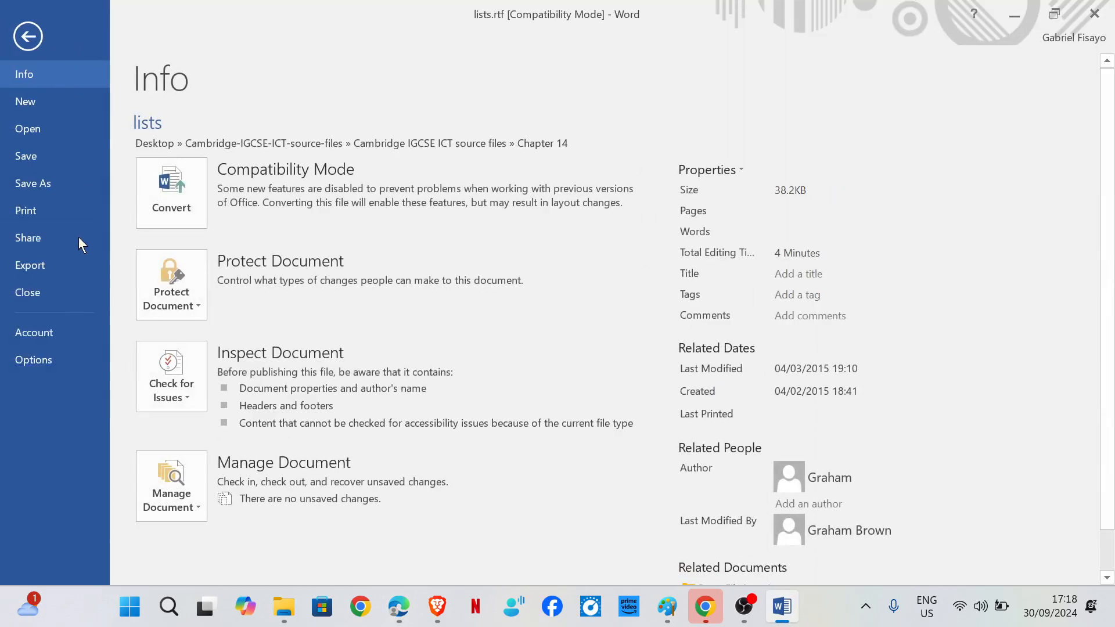
{"action": "left_click", "coordinate": [90, 175]}
{"action": "left_click", "coordinate": [216, 407]}
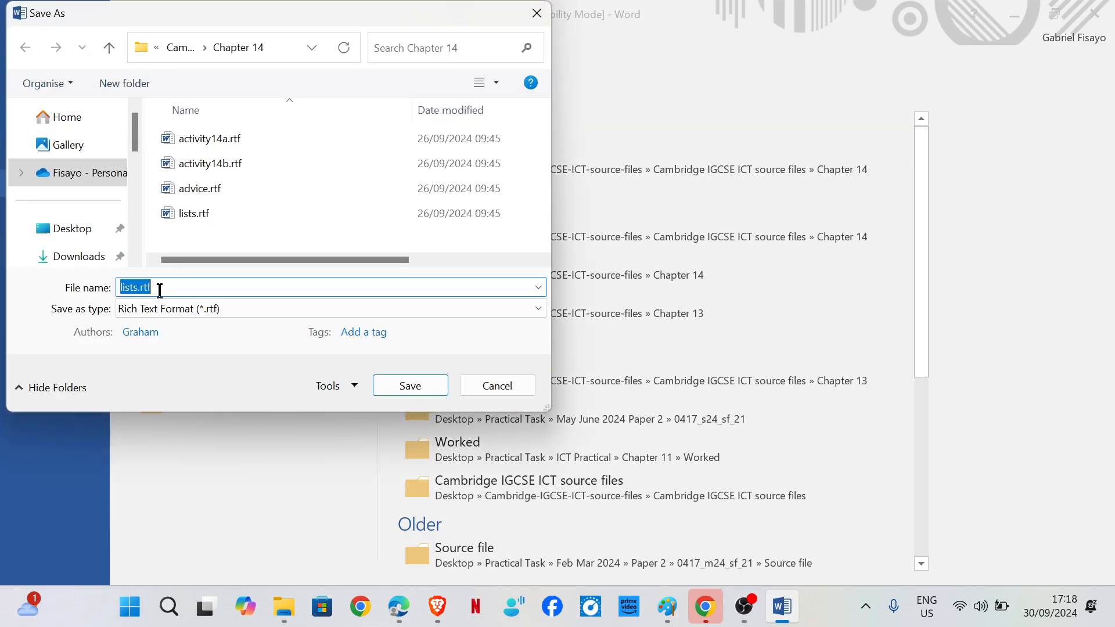
{"action": "type", "text": "Task14d"}
Save the copy as a Word Document (.docx) in the Chapter 14 folder directly under Cambridge-IGCSE-ICT-source-files, accepting the format upgrade.
{"action": "left_click", "coordinate": [183, 48]}
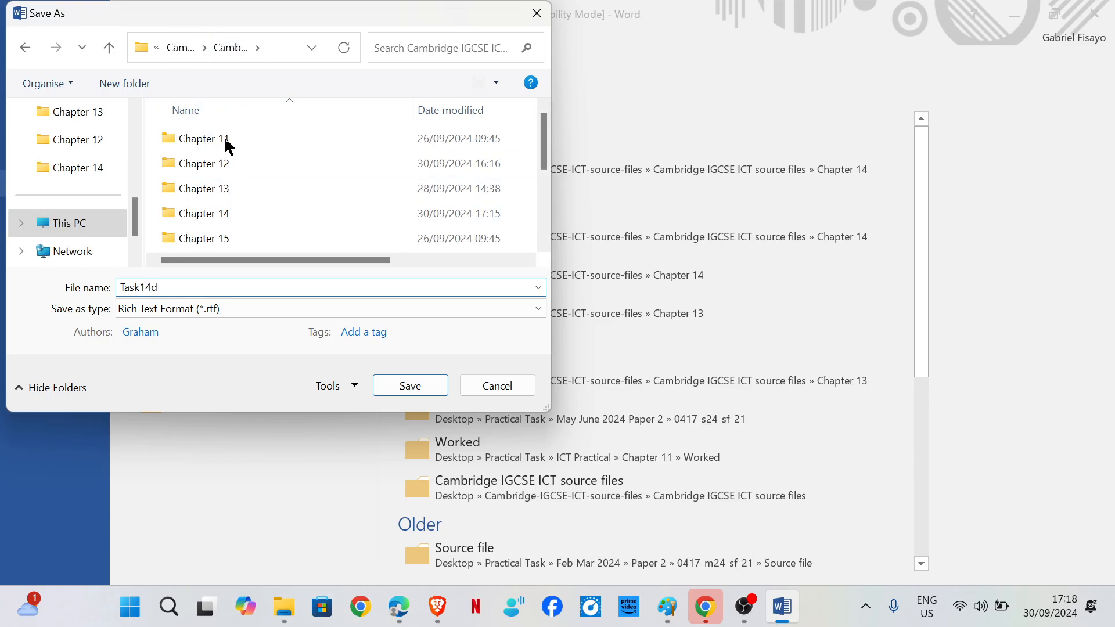
{"action": "left_click", "coordinate": [174, 58]}
{"action": "double_click", "coordinate": [259, 194]}
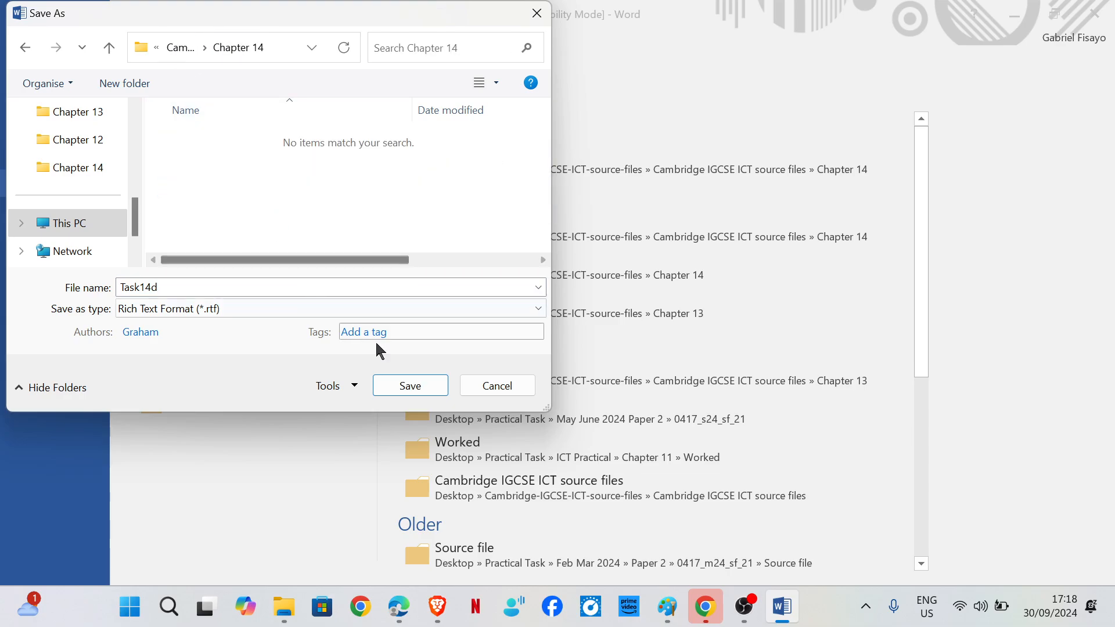
{"action": "left_click", "coordinate": [304, 307]}
{"action": "left_click", "coordinate": [286, 323]}
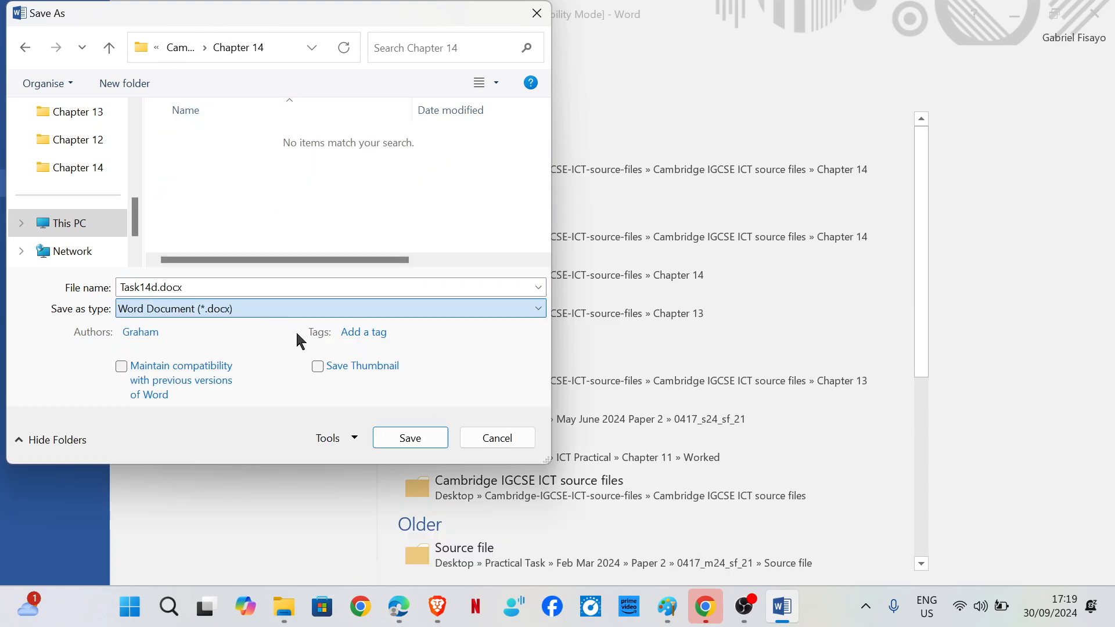
{"action": "left_click", "coordinate": [427, 441]}
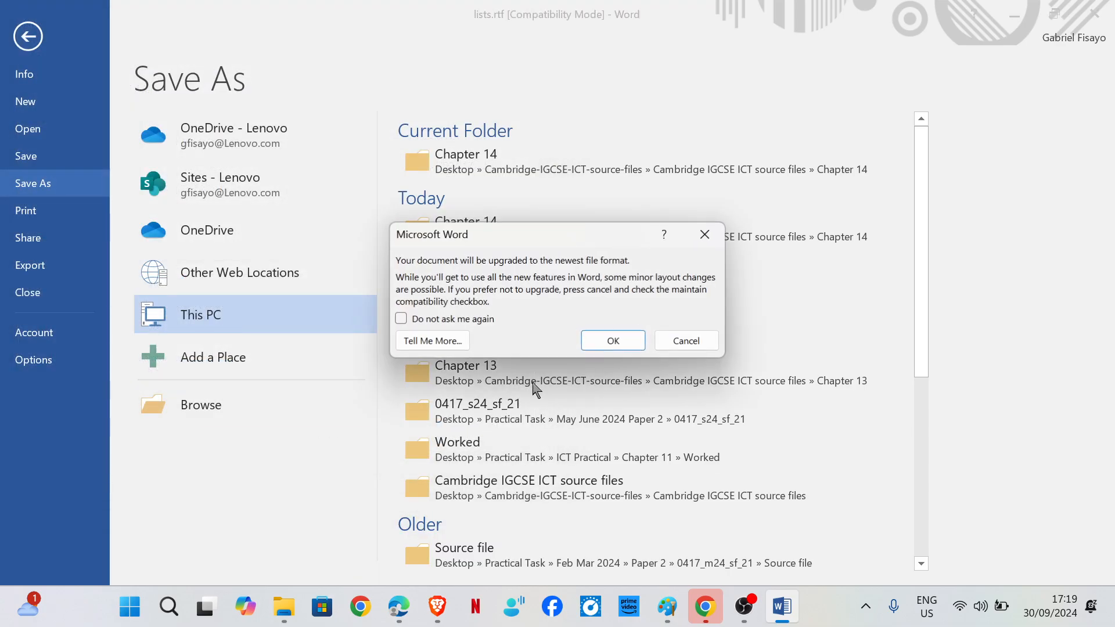
{"action": "left_click", "coordinate": [625, 347]}
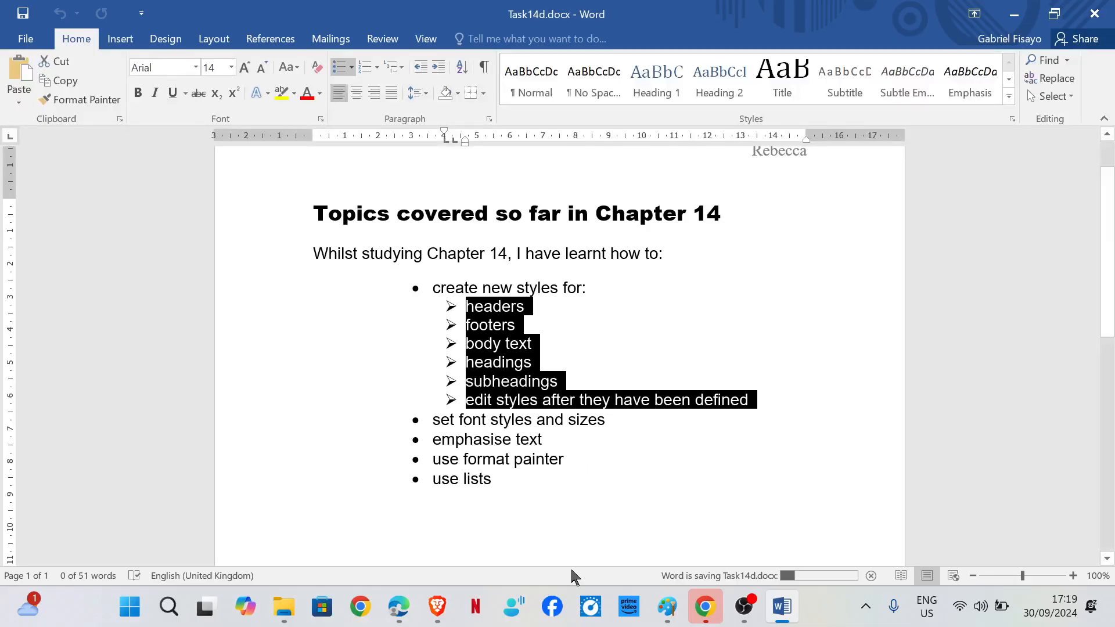
Read the Task 14e instructions in Assignment 14 and change the five first-level bulleted items in Task14d.docx to 1., 2., 3. numbering.
{"action": "left_click", "coordinate": [398, 606]}
{"action": "scroll", "coordinate": [393, 532], "scroll_direction": "down", "scroll_amount": 9}
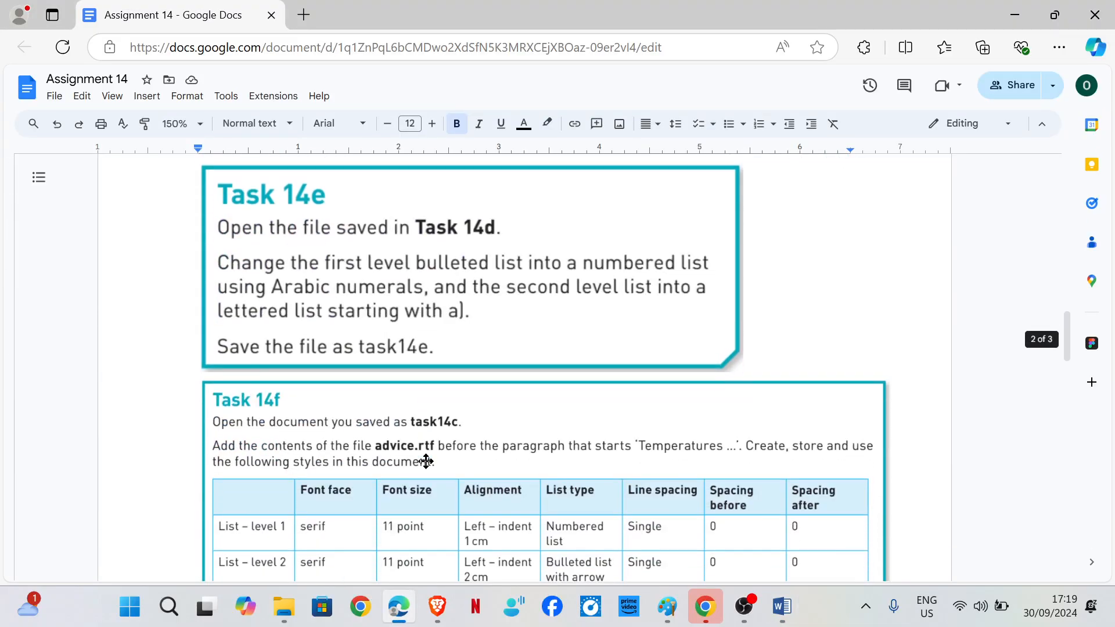
{"action": "scroll", "coordinate": [346, 301], "scroll_direction": "up", "scroll_amount": 2}
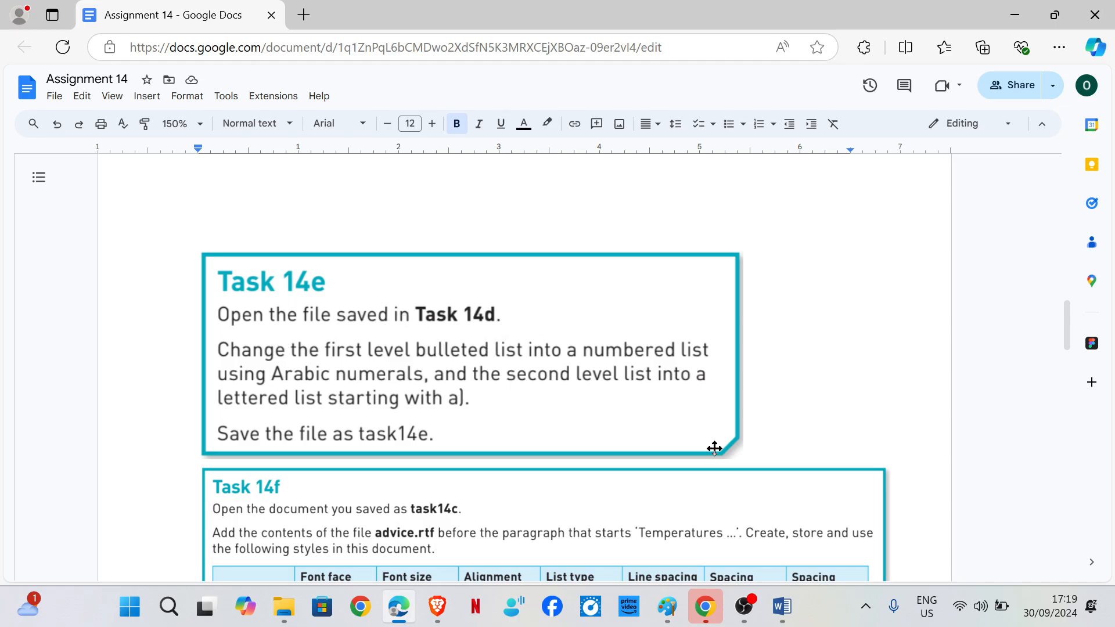
{"action": "left_click", "coordinate": [783, 612]}
{"action": "left_click", "coordinate": [783, 612]}
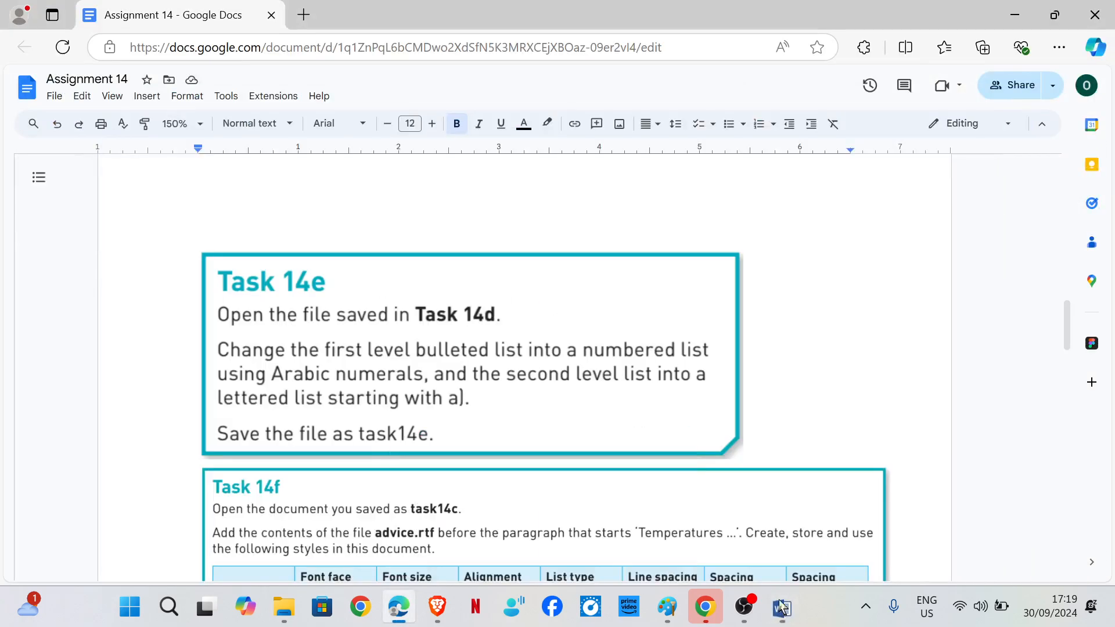
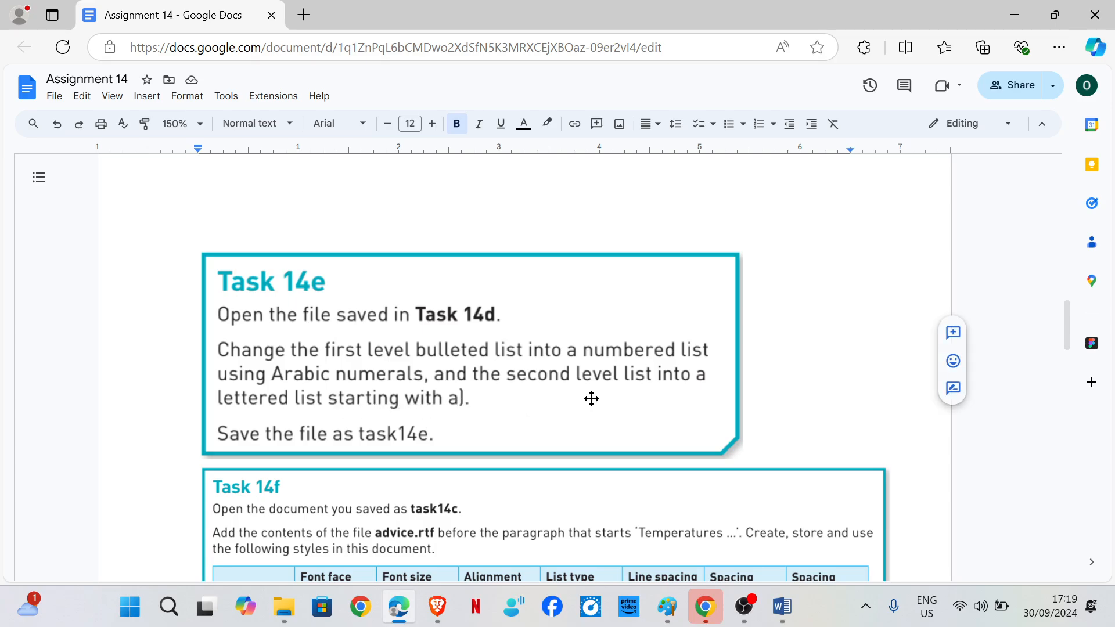
{"action": "left_click", "coordinate": [781, 606]}
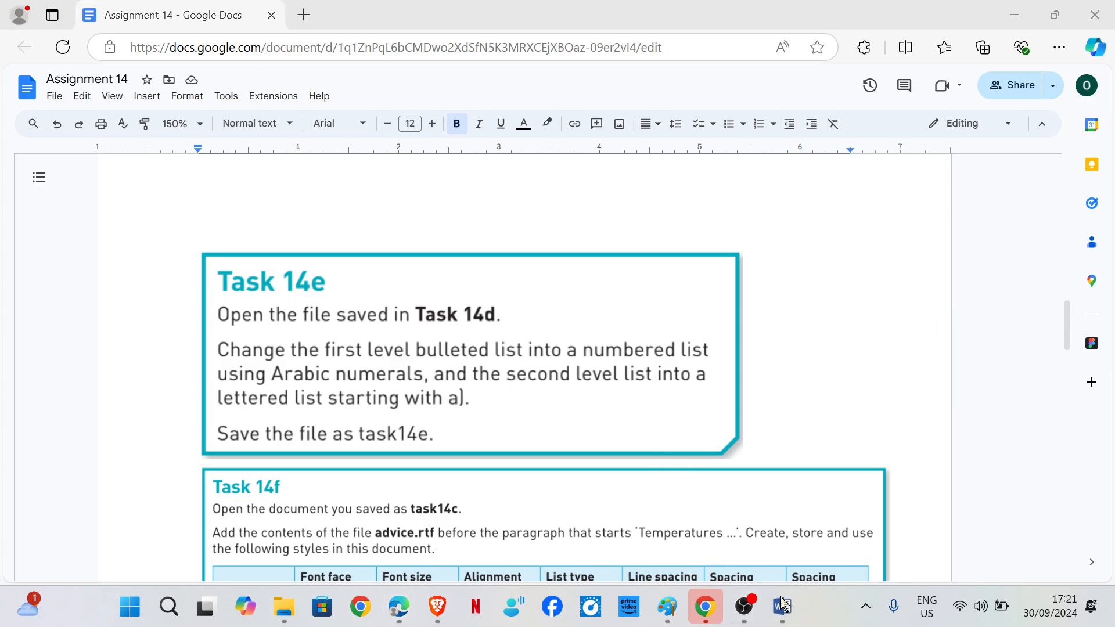
{"action": "left_click_drag", "start_coordinate": [428, 289], "coordinate": [589, 288]}
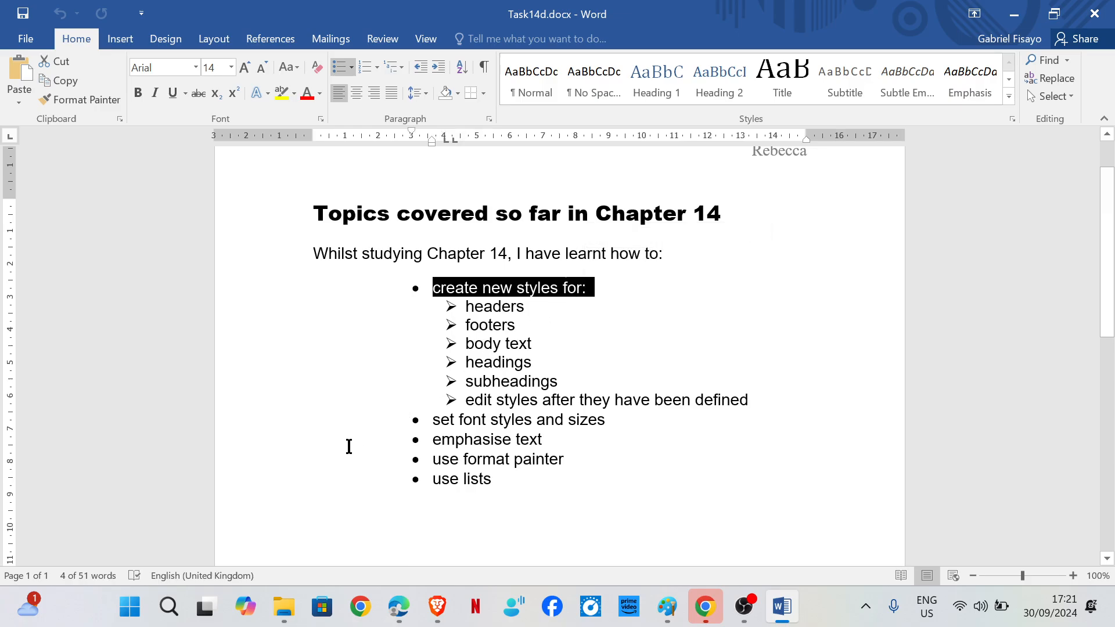
{"action": "left_click_drag", "start_coordinate": [430, 419], "coordinate": [502, 478]}
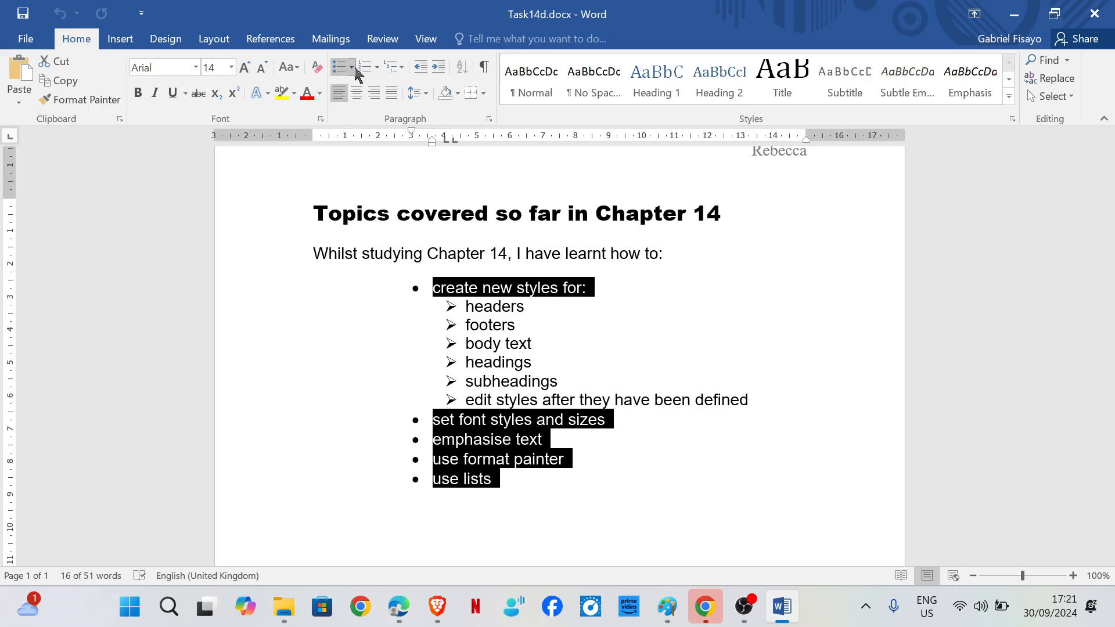
{"action": "left_click", "coordinate": [377, 68]}
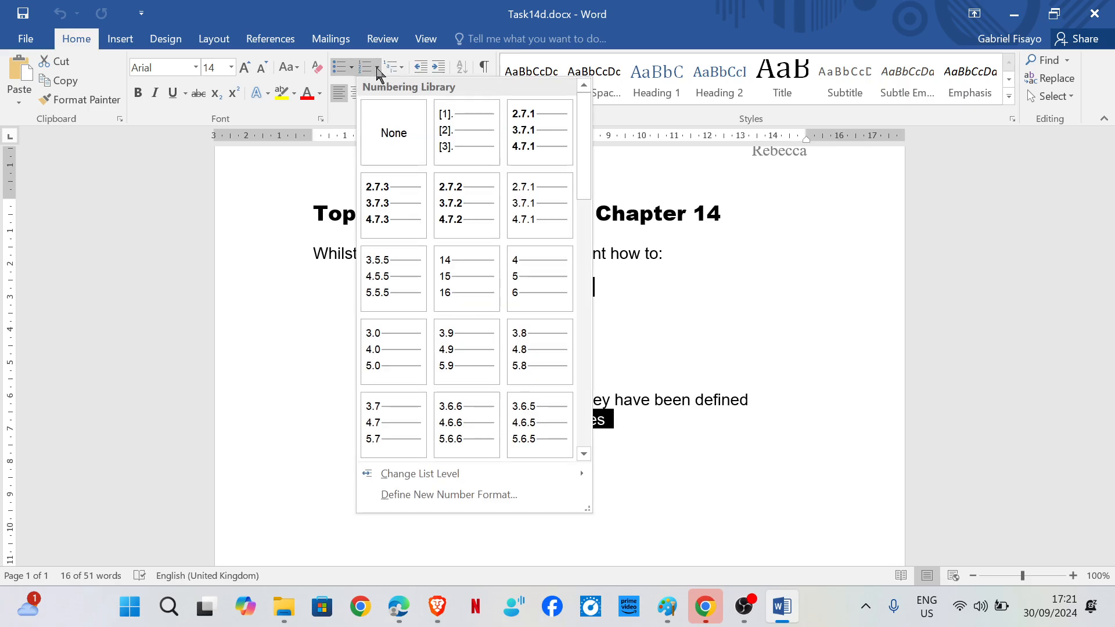
{"action": "scroll", "coordinate": [514, 280], "scroll_direction": "down", "scroll_amount": 3}
{"action": "scroll", "coordinate": [514, 280], "scroll_direction": "down", "scroll_amount": 8}
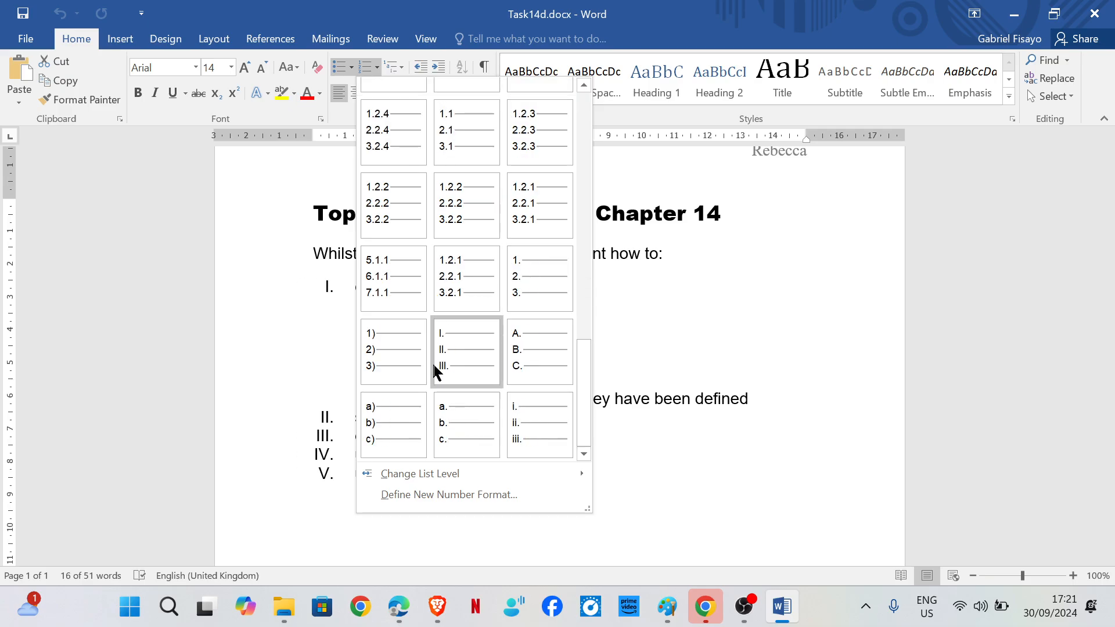
{"action": "left_click", "coordinate": [518, 296]}
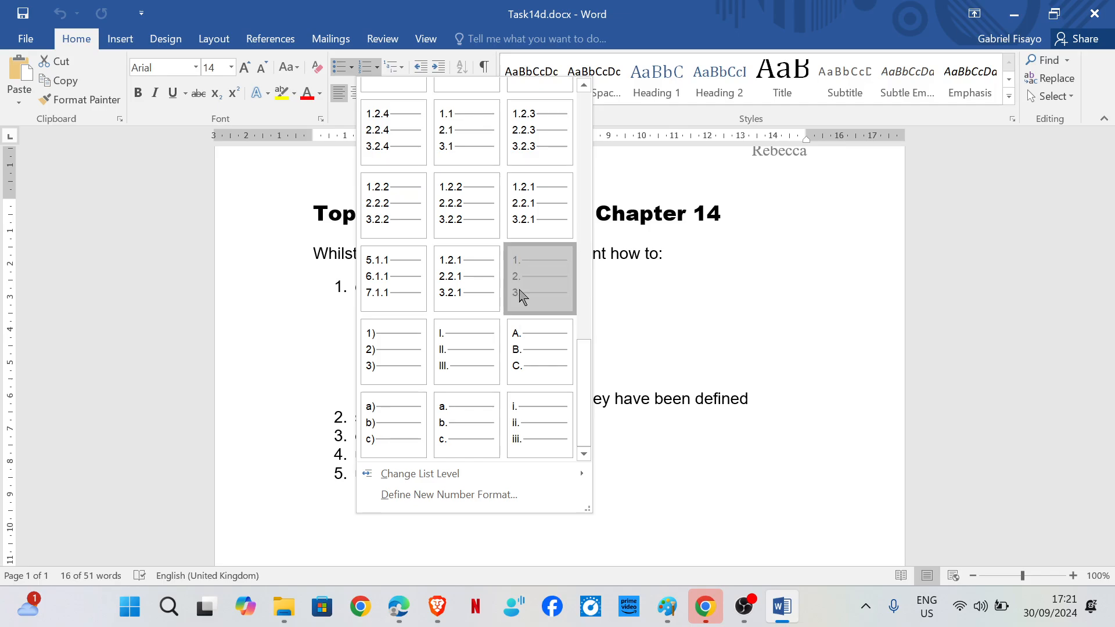
Set the left indent of the five numbered first-level items to 3 cm and return to the Task 14e instructions.
{"action": "mouse_move", "coordinate": [419, 615]}
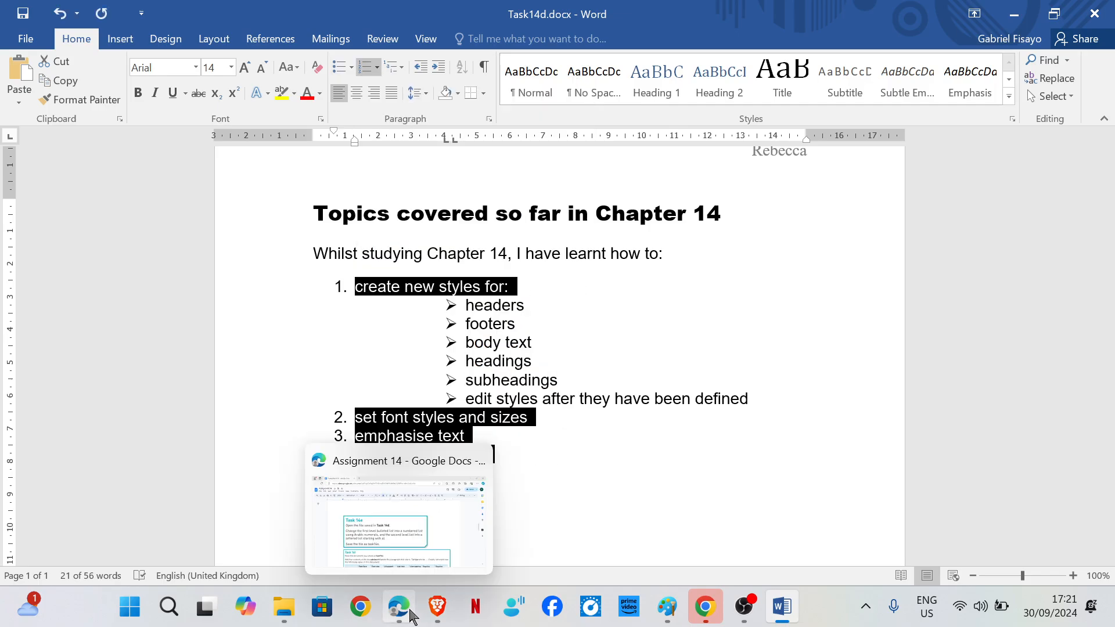
{"action": "mouse_move", "coordinate": [412, 504]}
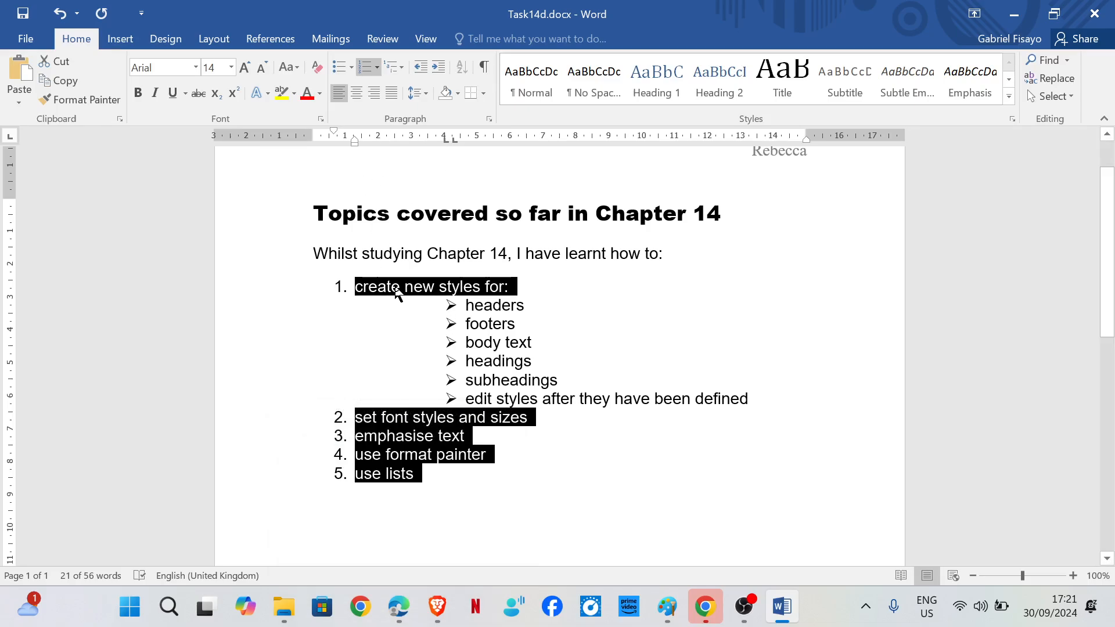
{"action": "right_click", "coordinate": [397, 284]}
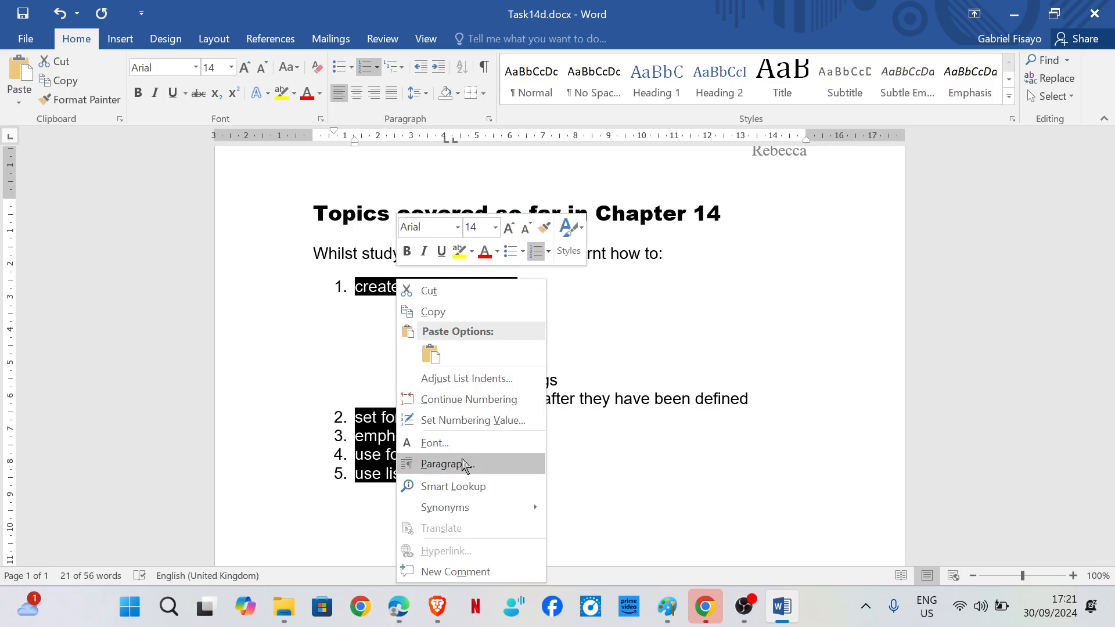
{"action": "left_click", "coordinate": [465, 463]}
{"action": "left_click", "coordinate": [463, 251]}
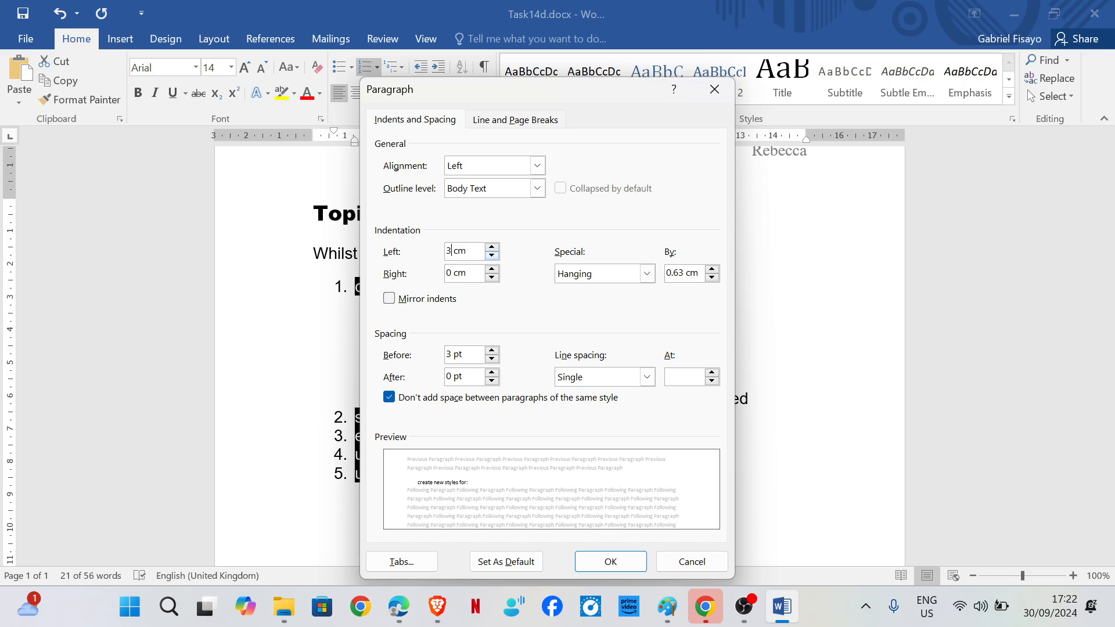
{"action": "left_click", "coordinate": [631, 551]}
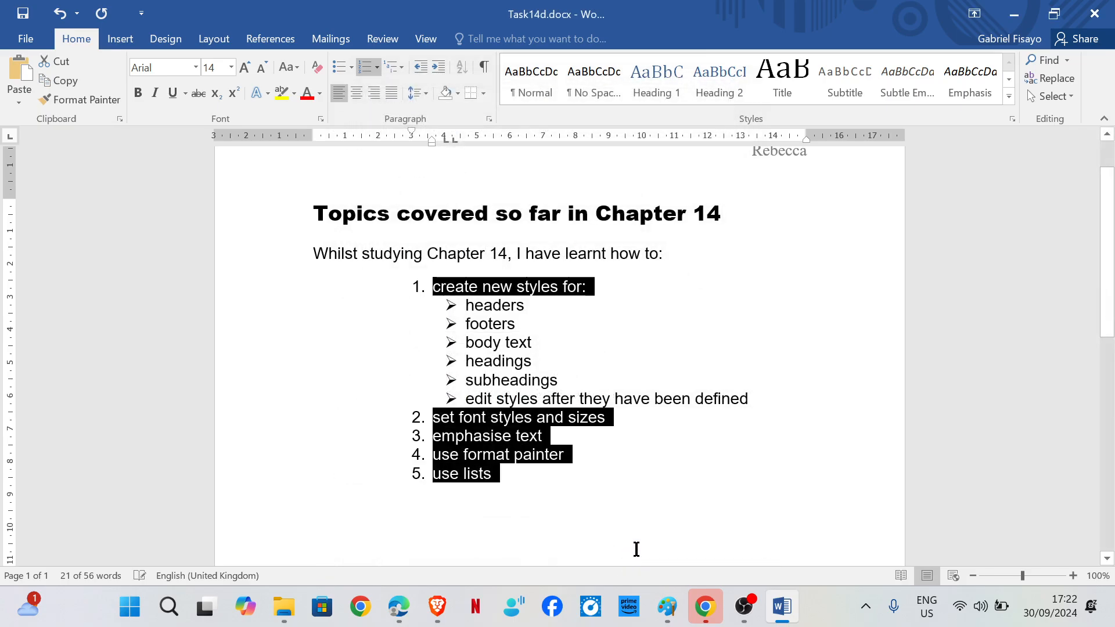
{"action": "left_click", "coordinate": [398, 606]}
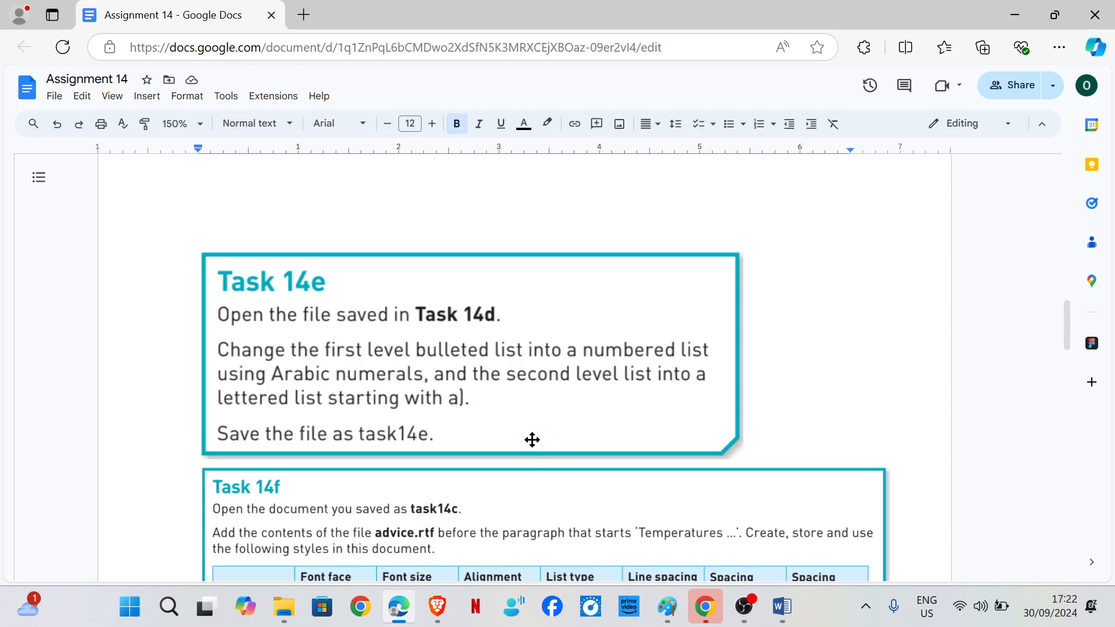
Switch to Word and select the six second-level bulleted items in Task14d.docx, from "headers" to "edit styles after they have been defined".
{"action": "left_click", "coordinate": [782, 607]}
{"action": "left_click_drag", "start_coordinate": [458, 307], "coordinate": [739, 395]}
{"action": "left_click_drag", "start_coordinate": [738, 395], "coordinate": [755, 399]}
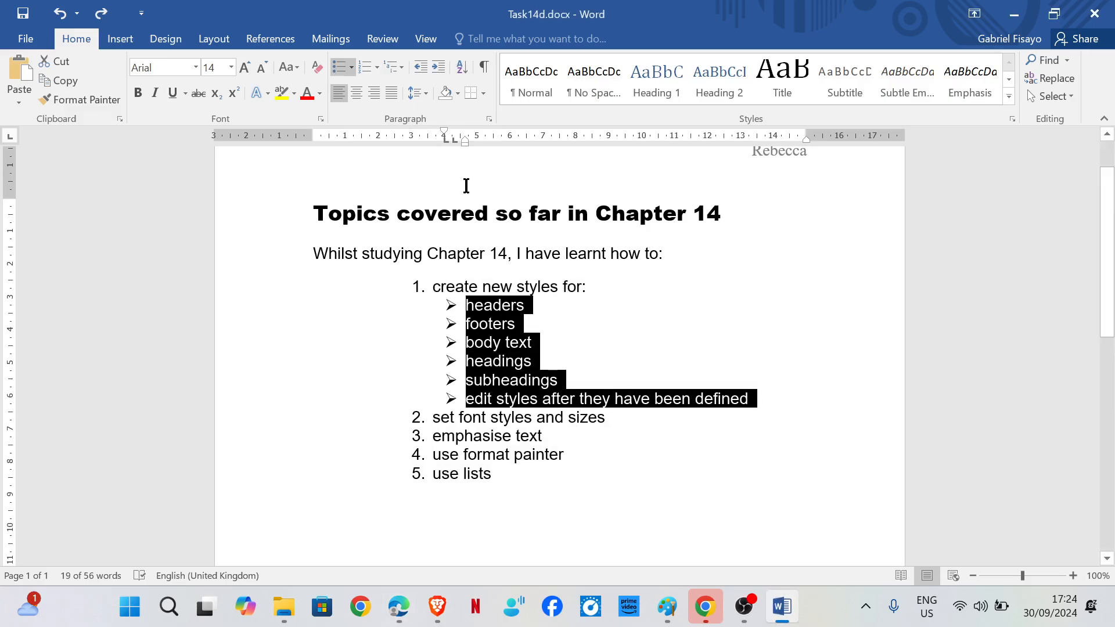
{"action": "left_click", "coordinate": [402, 68]}
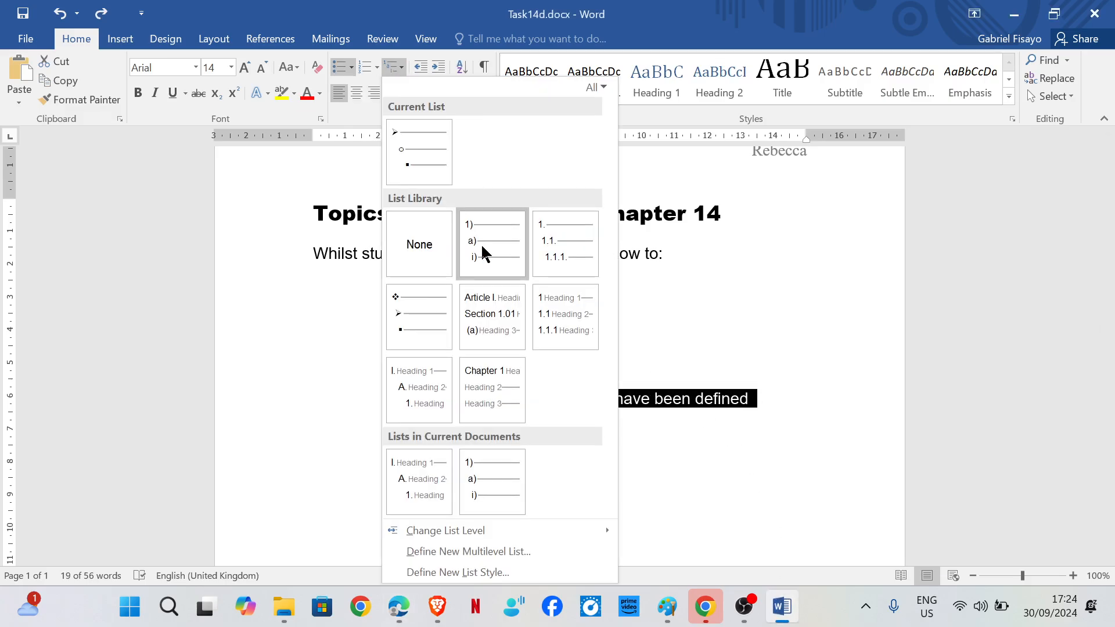
{"action": "mouse_move", "coordinate": [552, 531]}
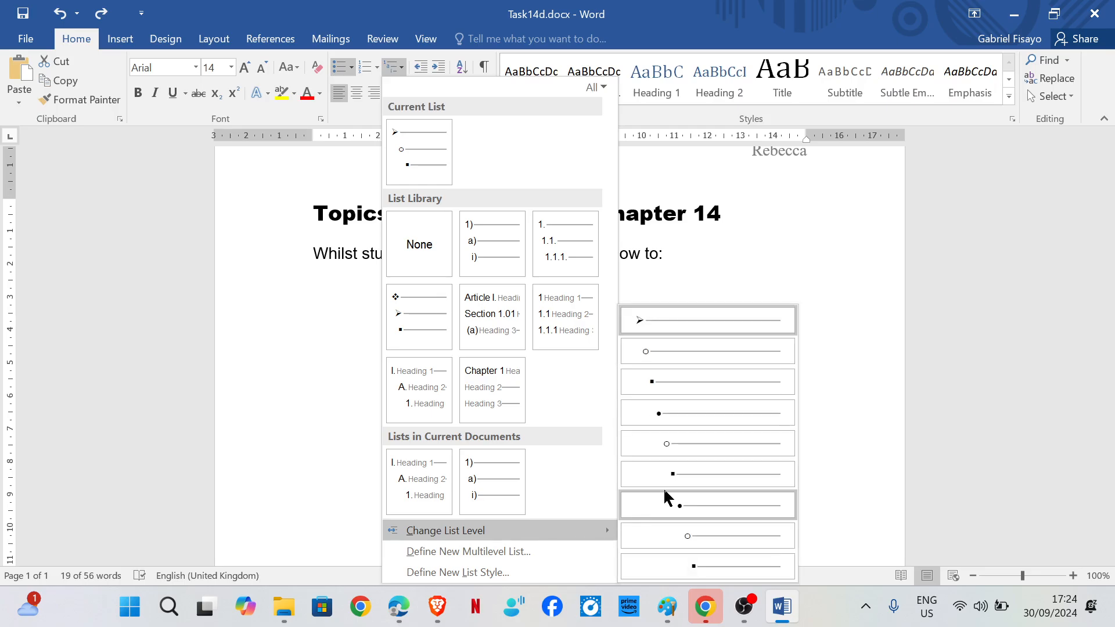
{"action": "mouse_move", "coordinate": [433, 512]}
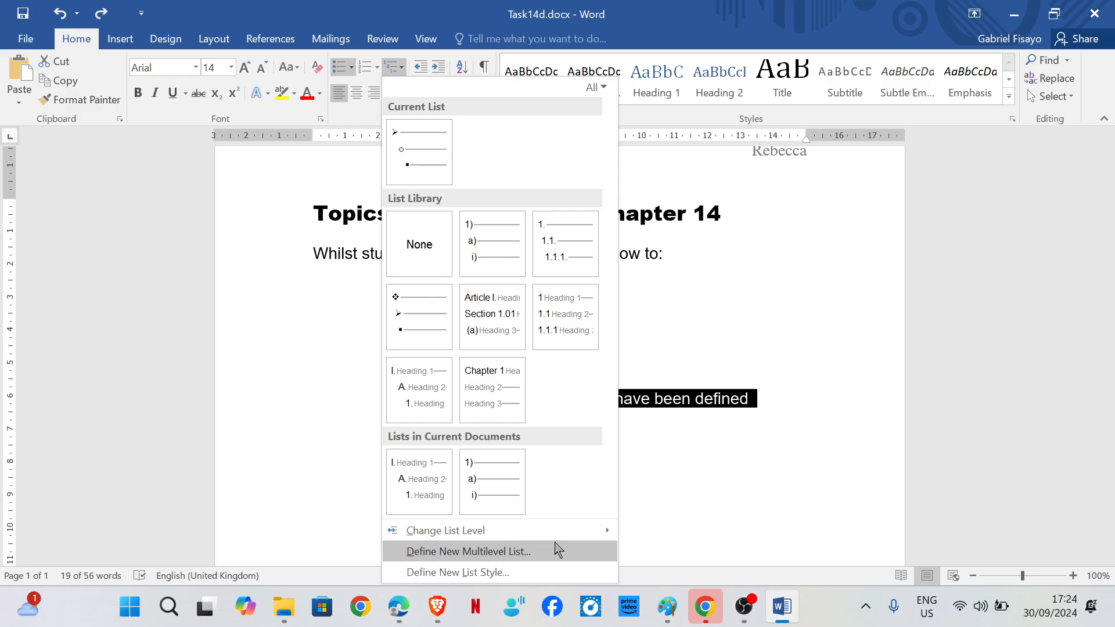
{"action": "left_click", "coordinate": [528, 551]}
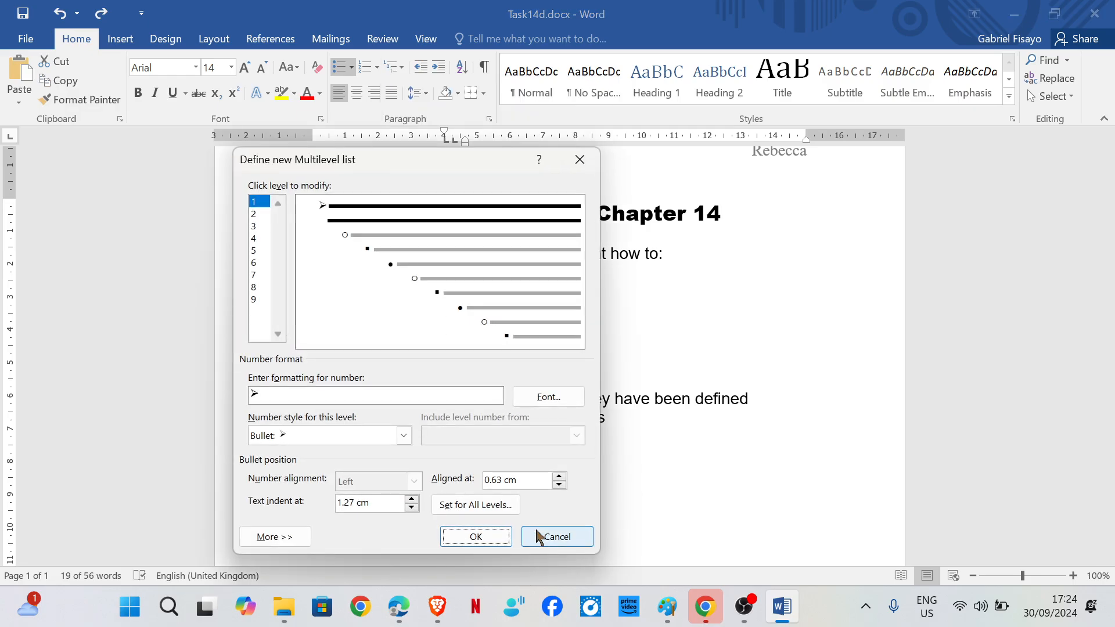
{"action": "left_click", "coordinate": [578, 160]}
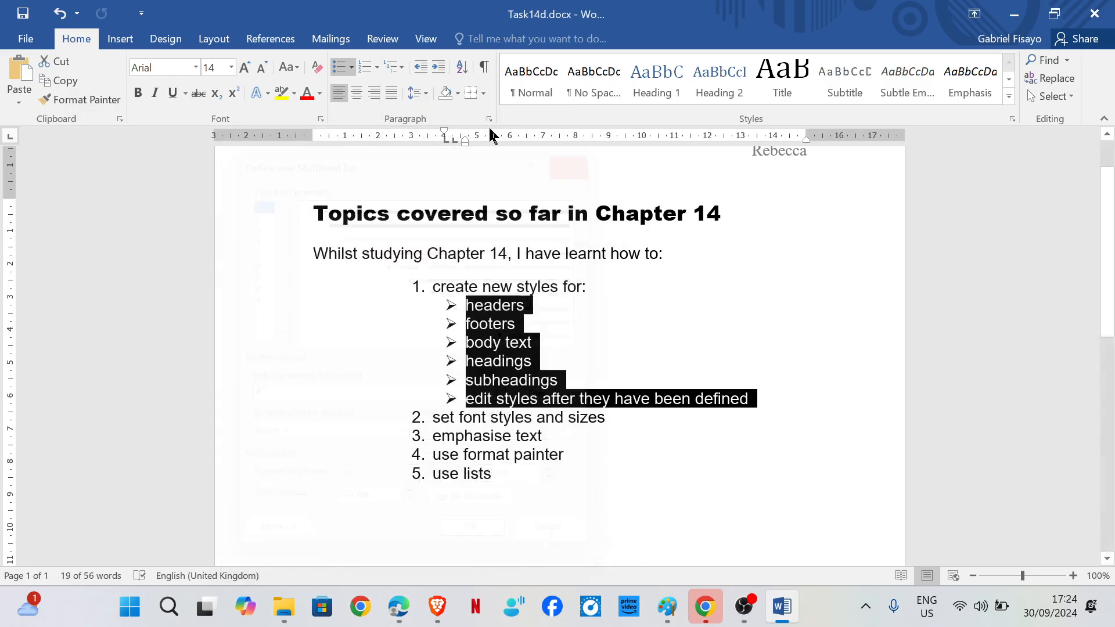
Apply the 1) a) i) multilevel list to the six selected second-level items and change their list level to a).
{"action": "left_click", "coordinate": [395, 67]}
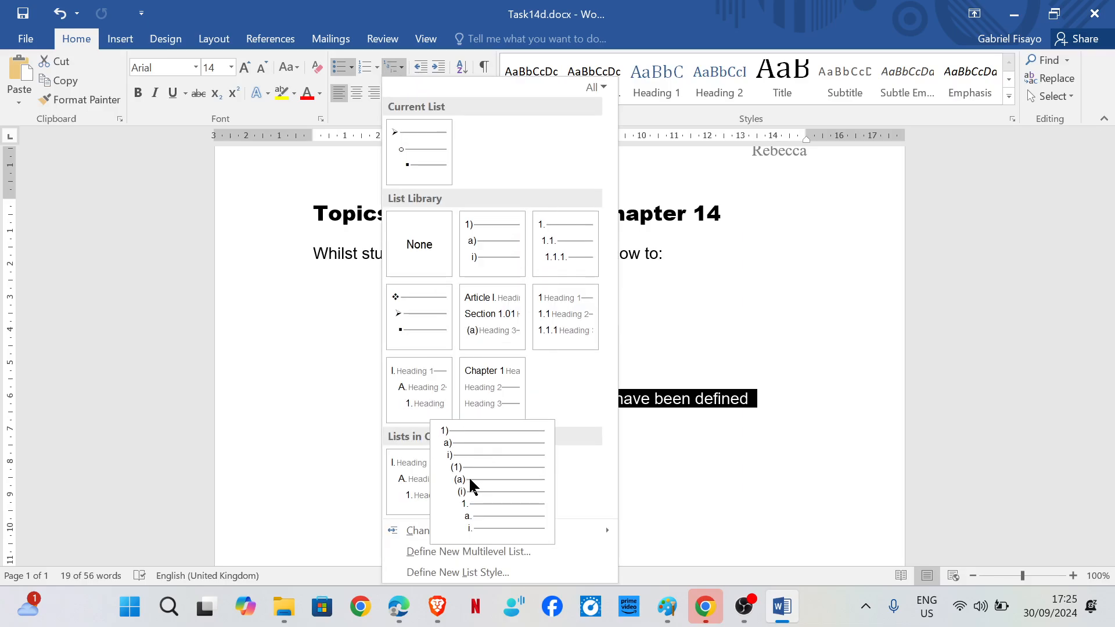
{"action": "left_click", "coordinate": [475, 479]}
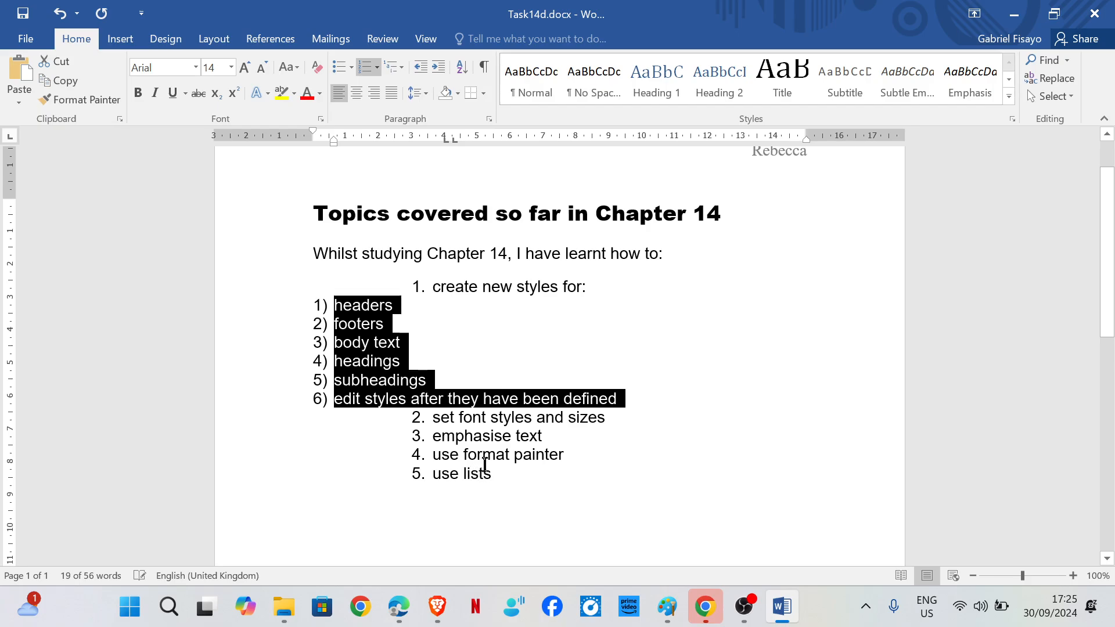
{"action": "left_click", "coordinate": [404, 68]}
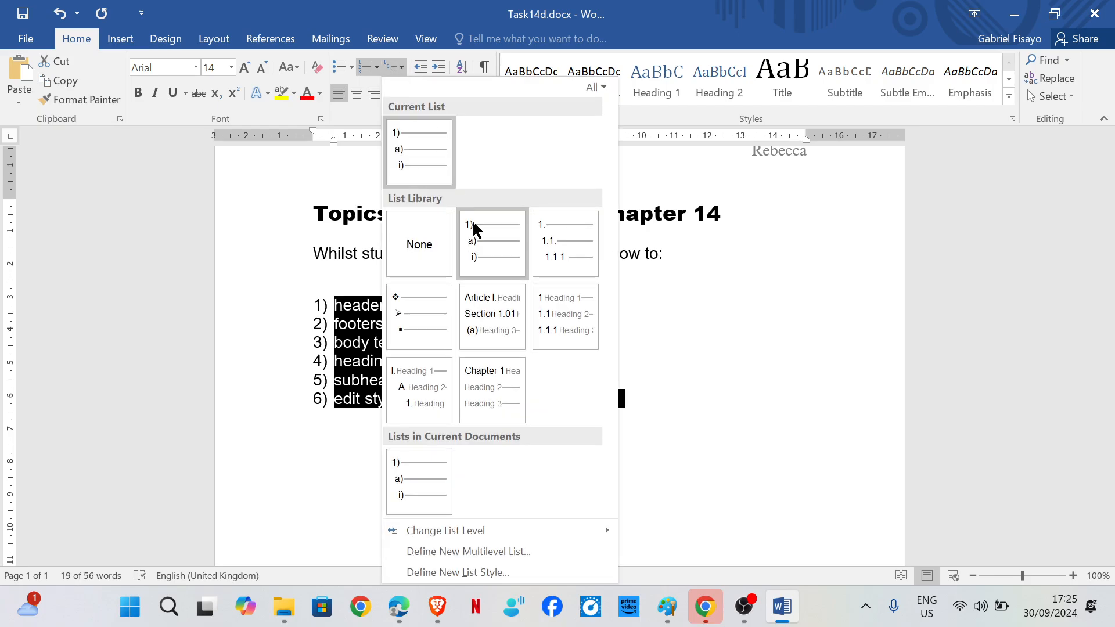
{"action": "mouse_move", "coordinate": [489, 530]}
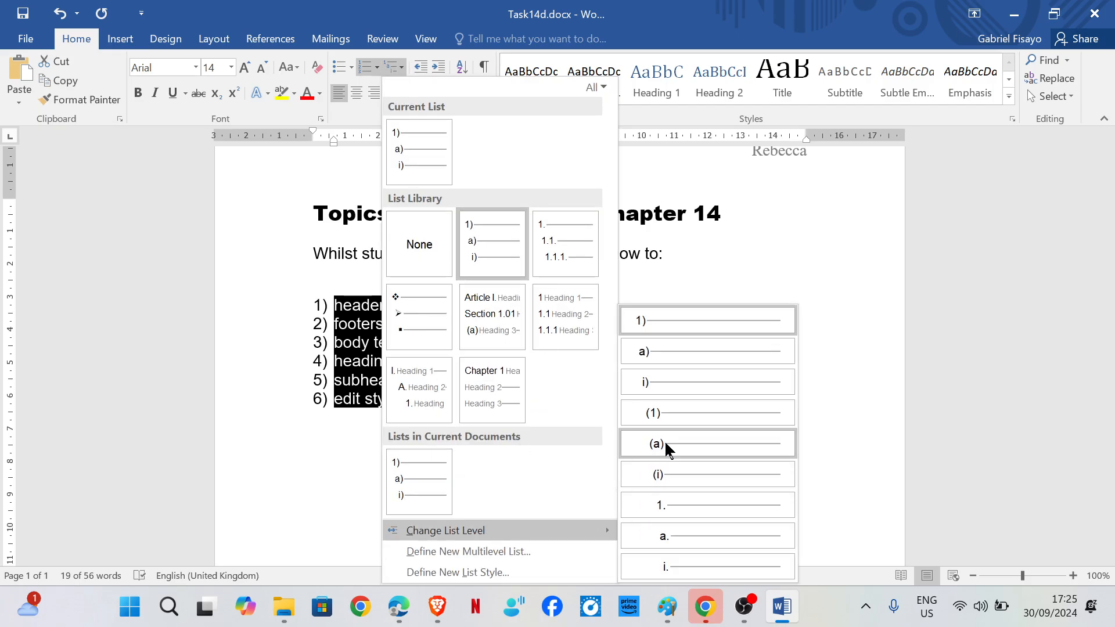
{"action": "left_click", "coordinate": [674, 357]}
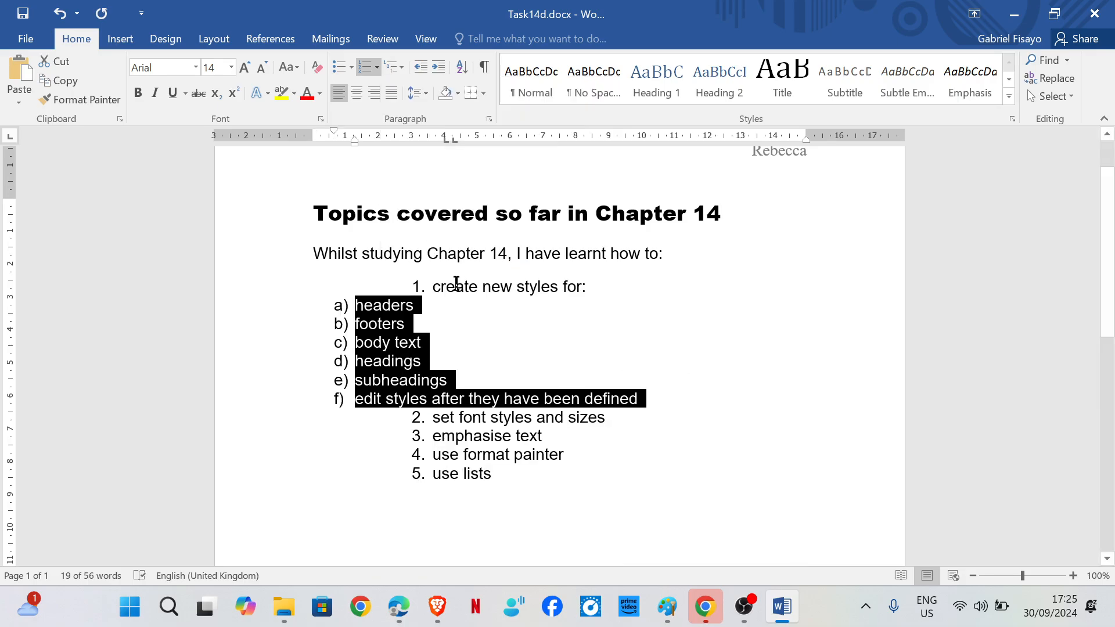
Set the left indent of the six lettered second-level items to 4 cm.
{"action": "right_click", "coordinate": [389, 334]}
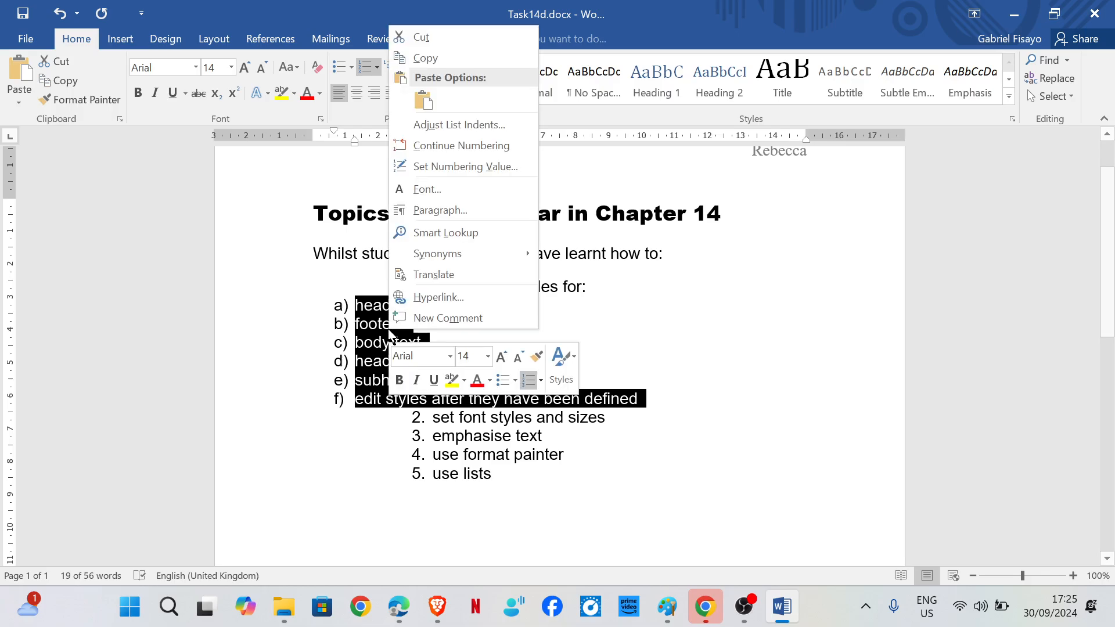
{"action": "left_click", "coordinate": [465, 213]}
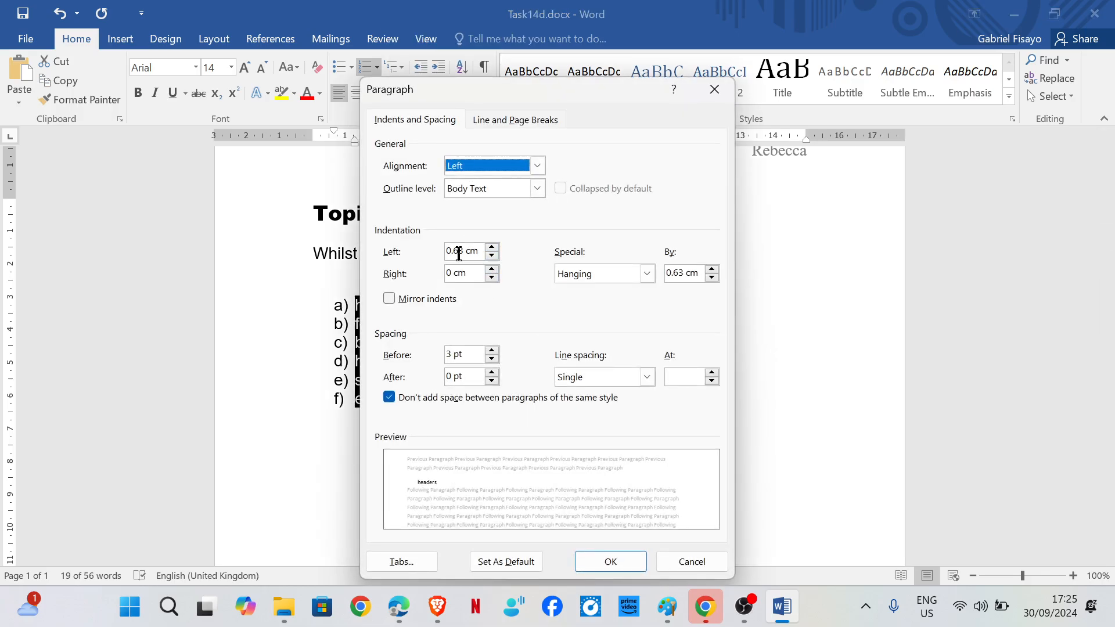
{"action": "left_click", "coordinate": [466, 253]}
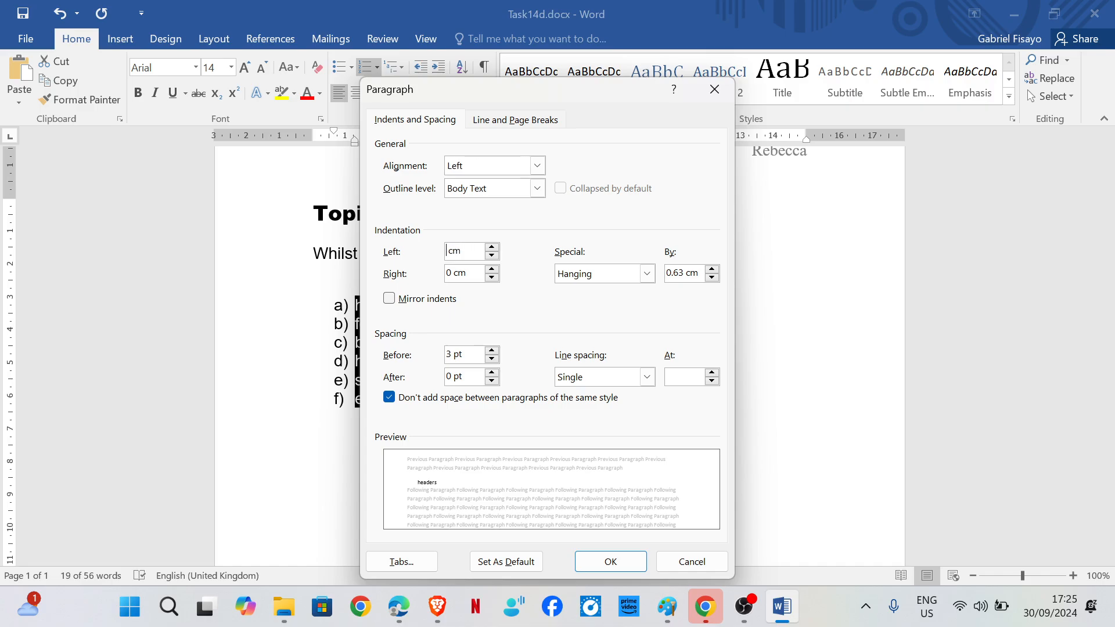
{"action": "left_click", "coordinate": [611, 560]}
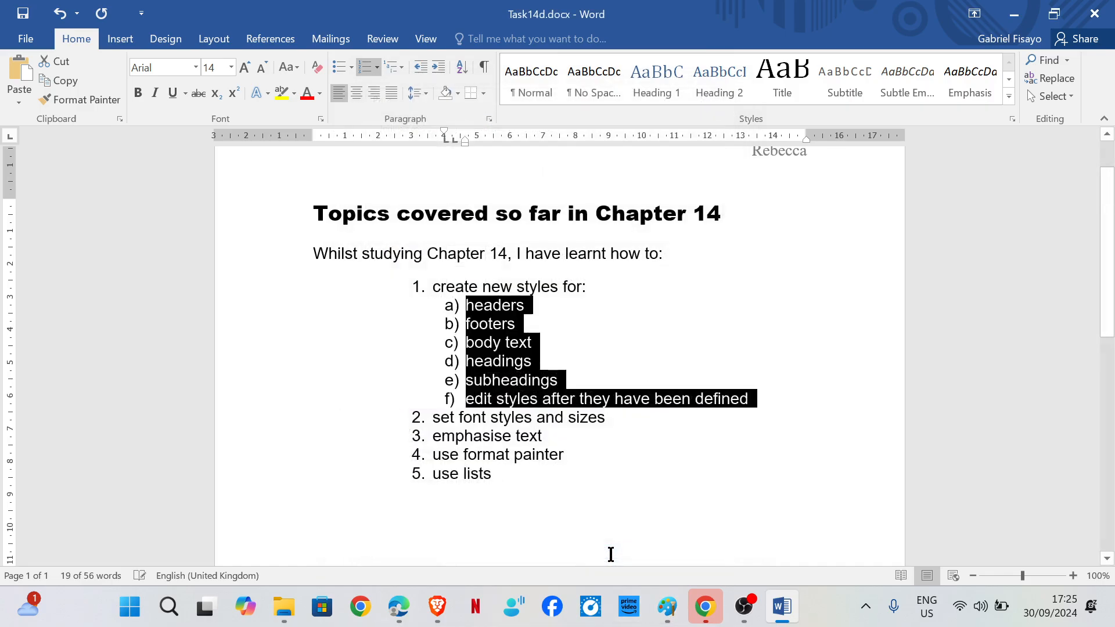
Check the required file name for Task 14e in Assignment 14 and save the document as Task14e.docx in the Chapter 14 folder.
{"action": "left_click", "coordinate": [399, 610]}
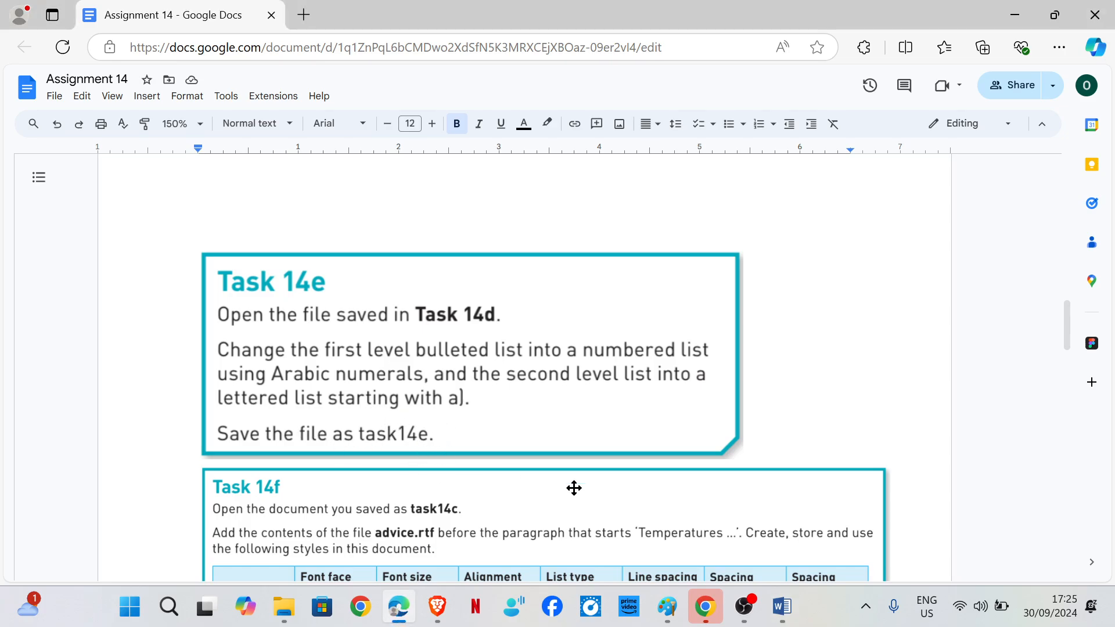
{"action": "left_click", "coordinate": [781, 606]}
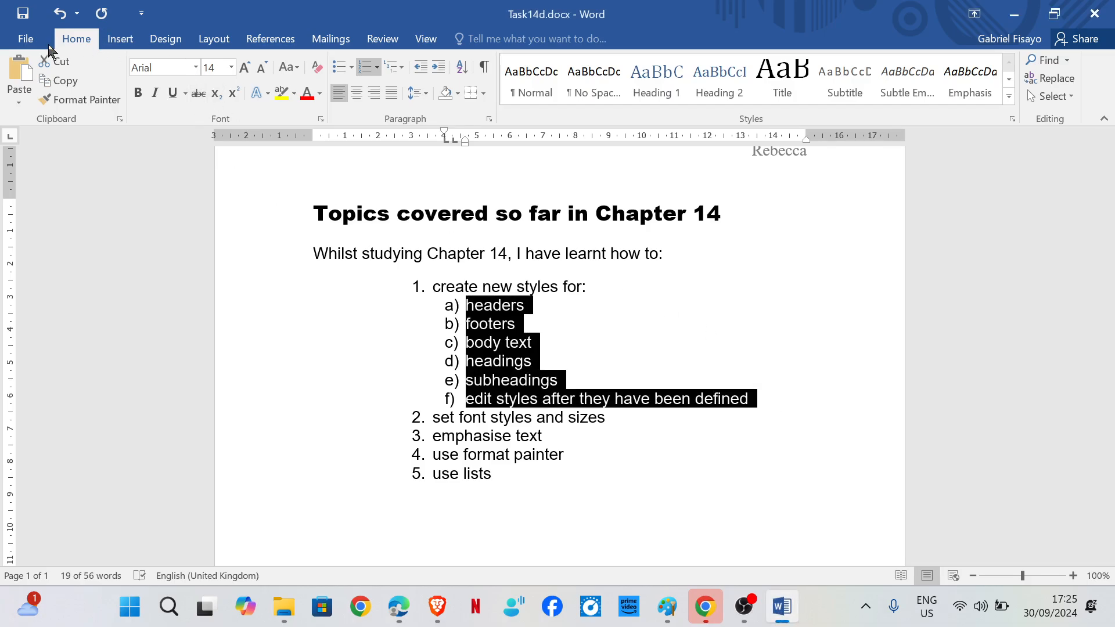
{"action": "left_click", "coordinate": [28, 39]}
{"action": "left_click", "coordinate": [70, 191]}
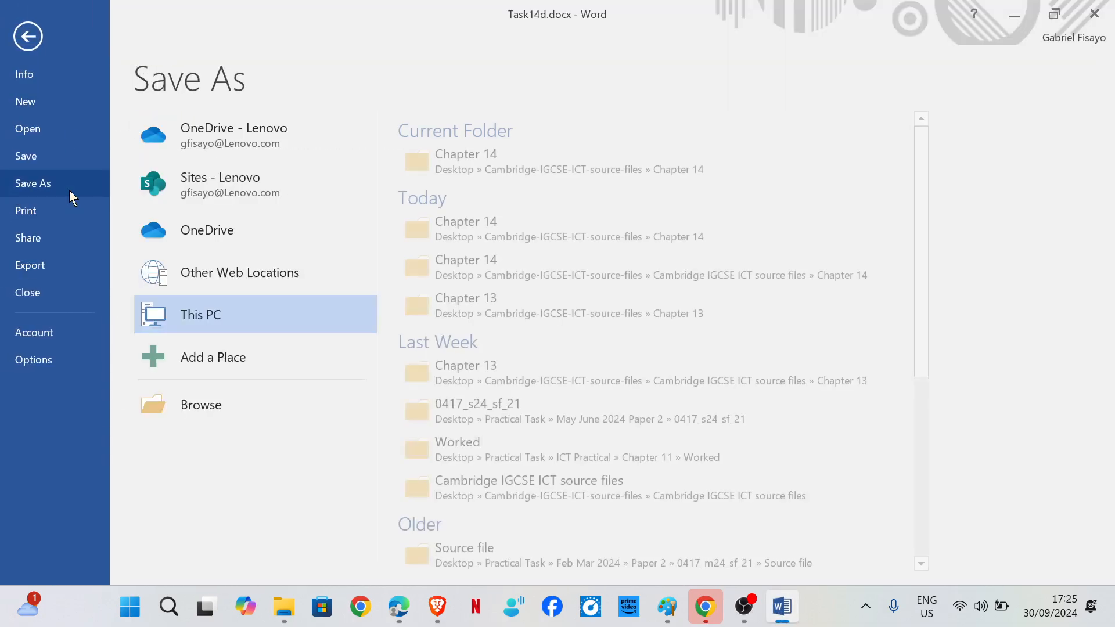
{"action": "left_click", "coordinate": [224, 408]}
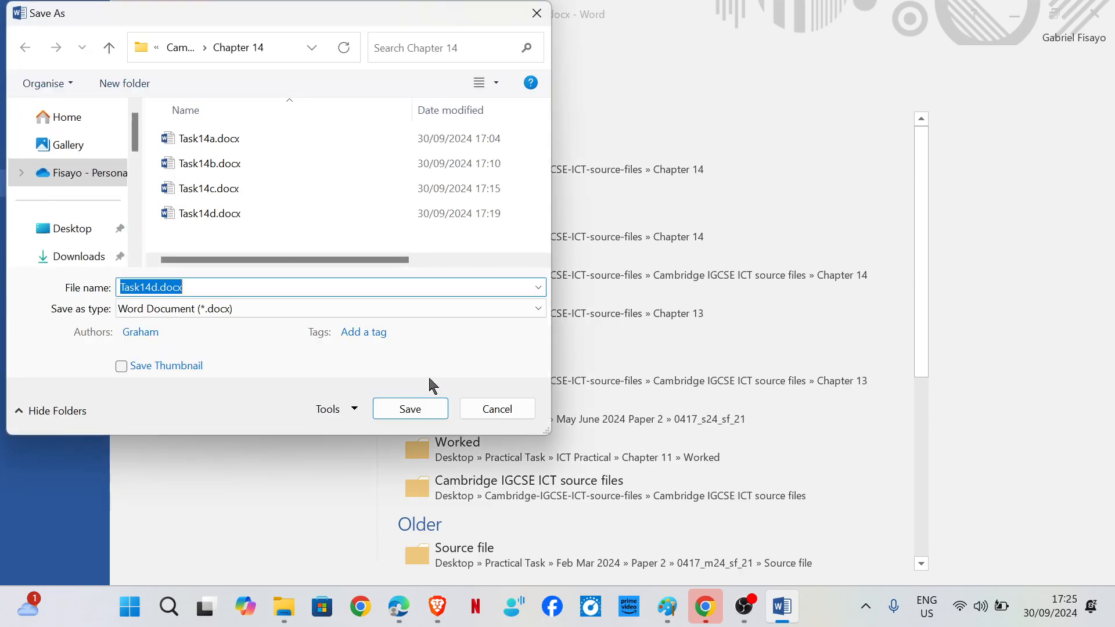
{"action": "left_click", "coordinate": [256, 316]}
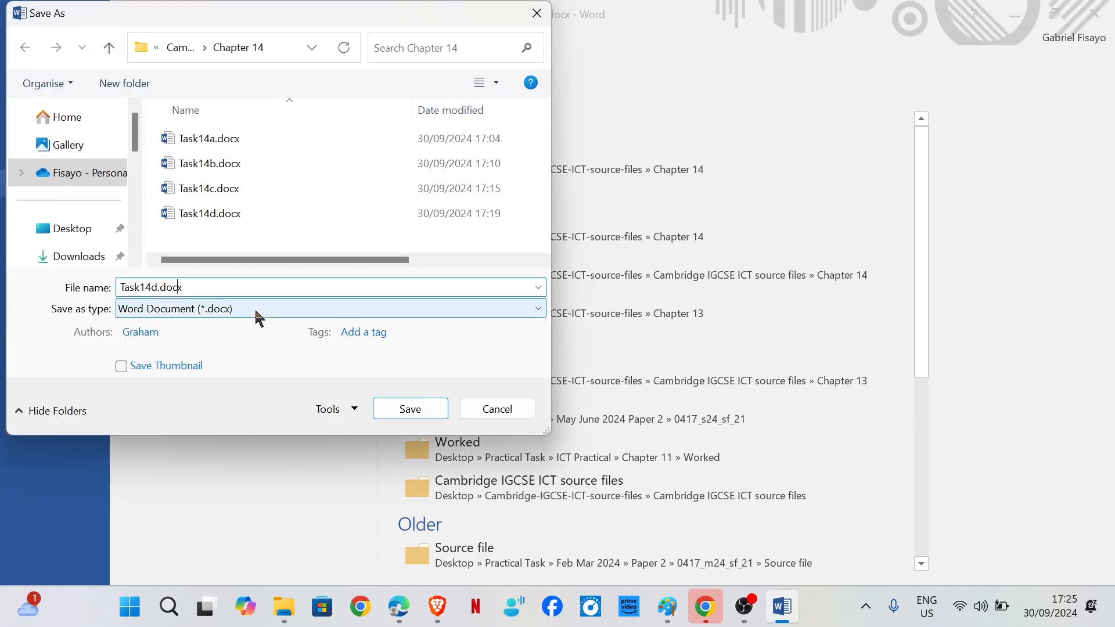
{"action": "key", "text": "BackSpace"}
{"action": "type", "text": "e"}
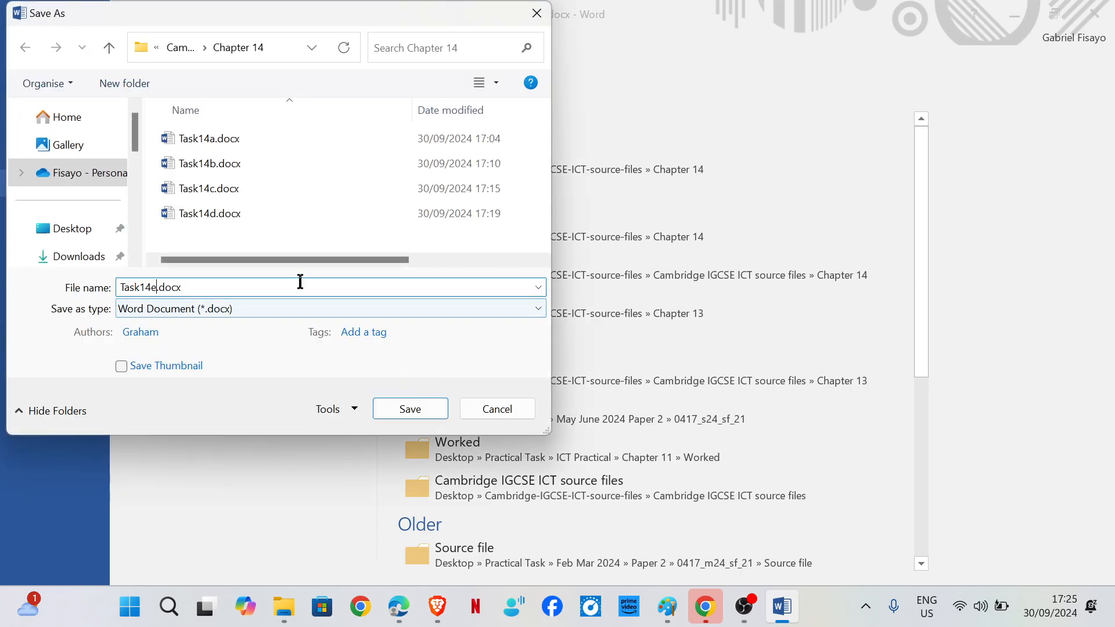
{"action": "left_click", "coordinate": [391, 407]}
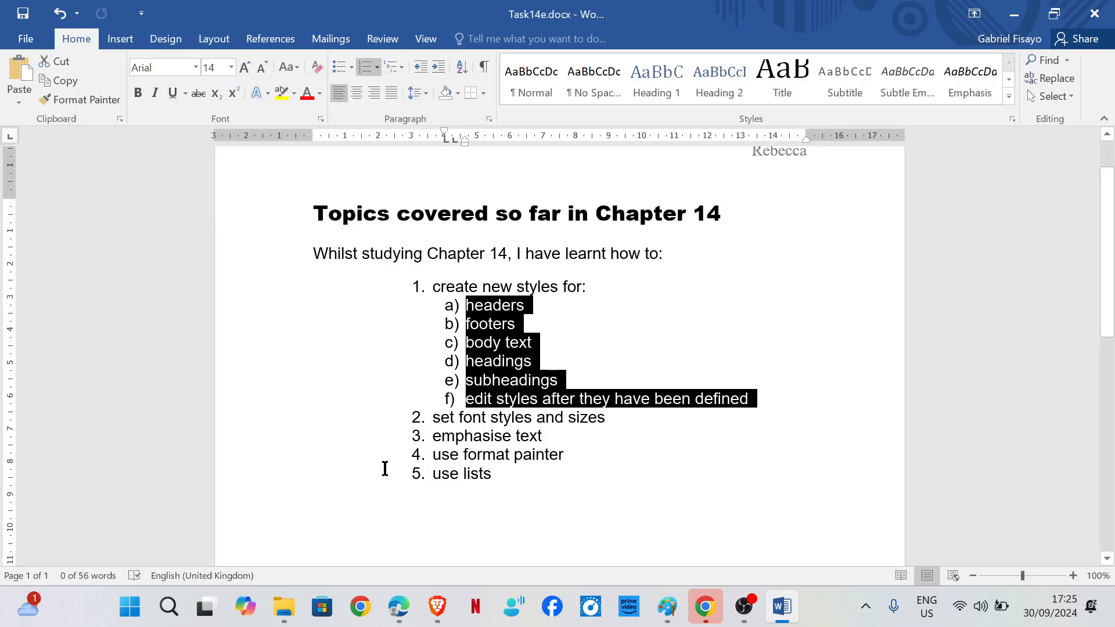
Read the Task 14f instructions in Assignment 14 and open Task14c.docx from the Chapter 14 folder directly under Cambridge-IGCSE-ICT-source-files.
{"action": "left_click", "coordinate": [390, 610]}
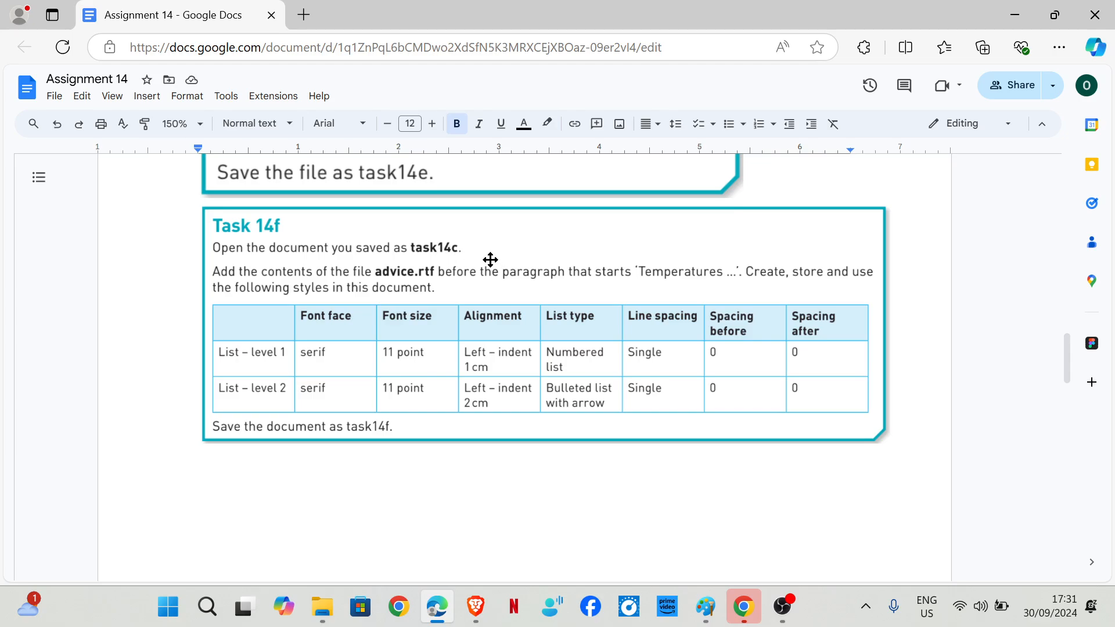
{"action": "left_click", "coordinate": [322, 606]}
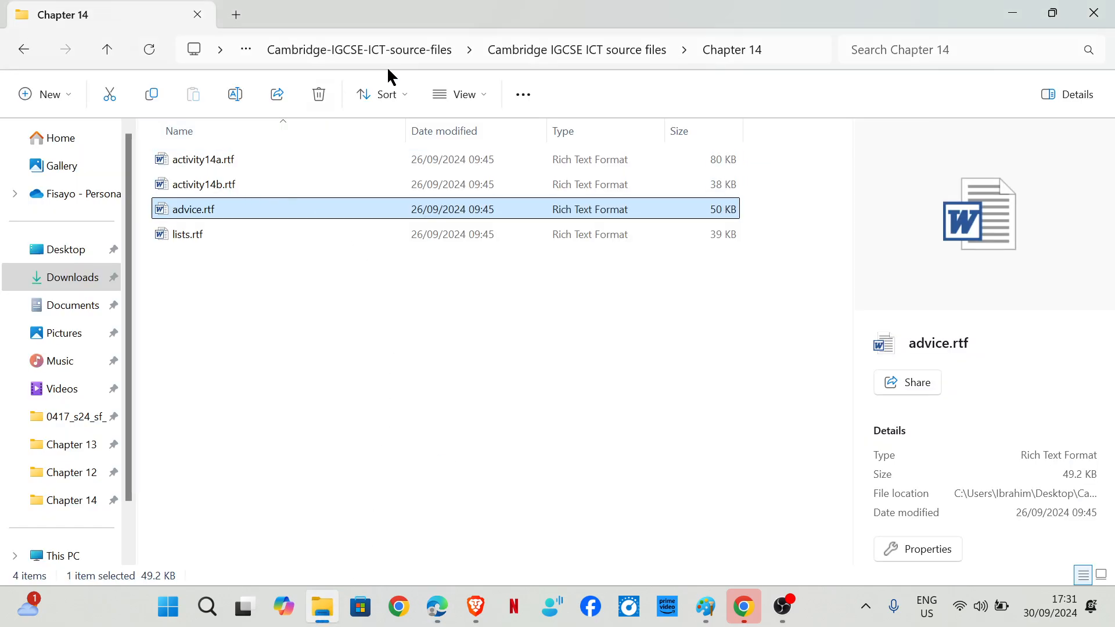
{"action": "left_click", "coordinate": [425, 50]}
{"action": "double_click", "coordinate": [258, 210]}
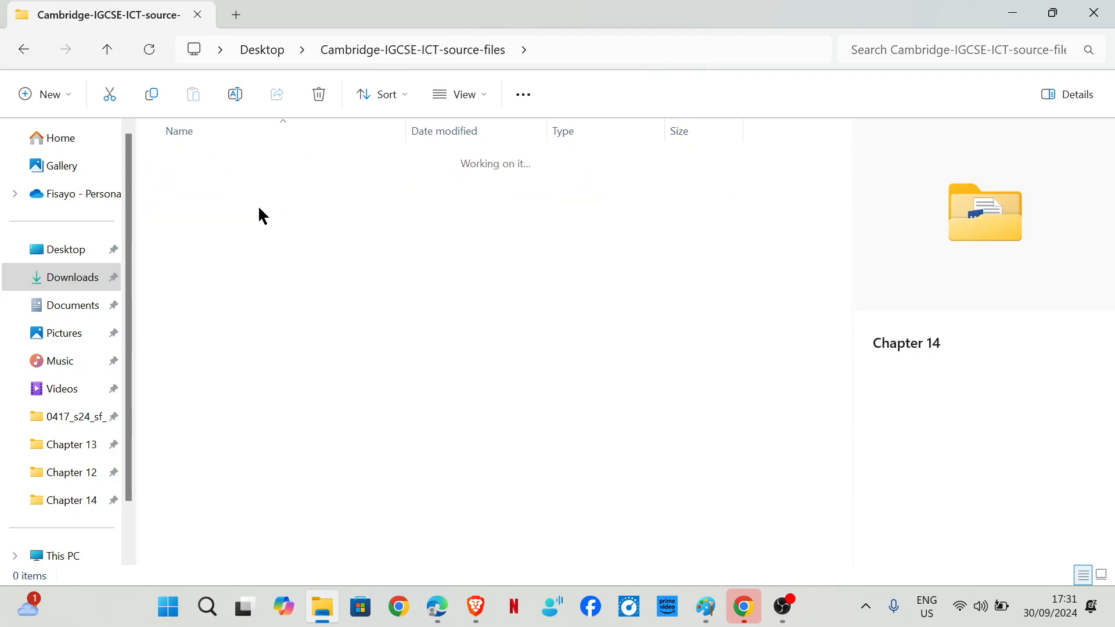
{"action": "double_click", "coordinate": [251, 210]}
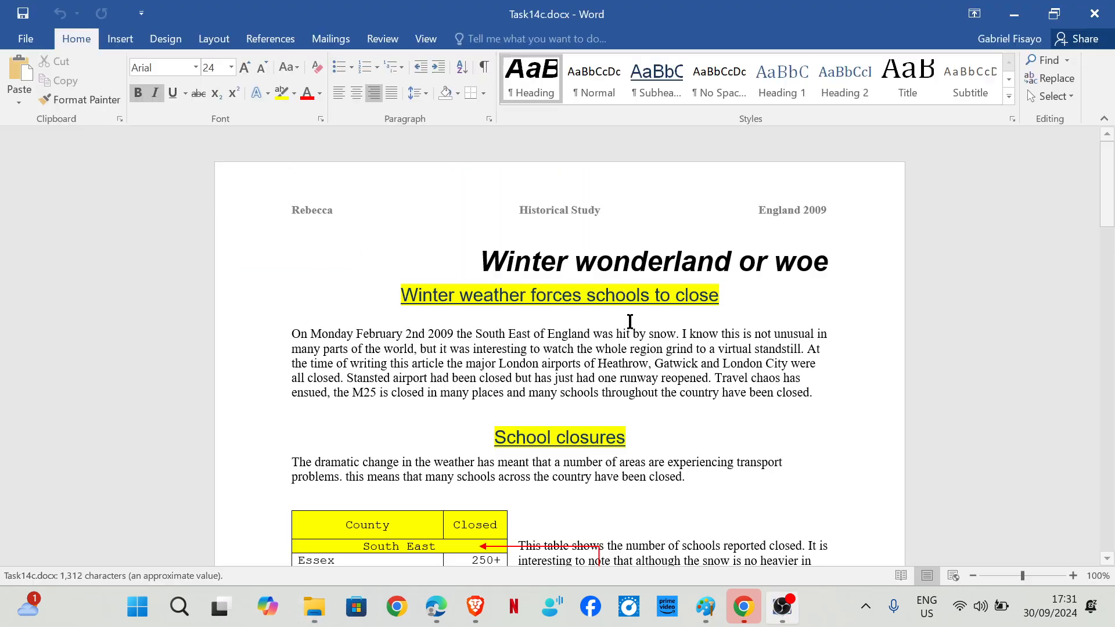
Open advice.rtf from the Chapter 14 folder inside Cambridge IGCSE ICT source files and select its entire contents.
{"action": "left_click", "coordinate": [398, 606]}
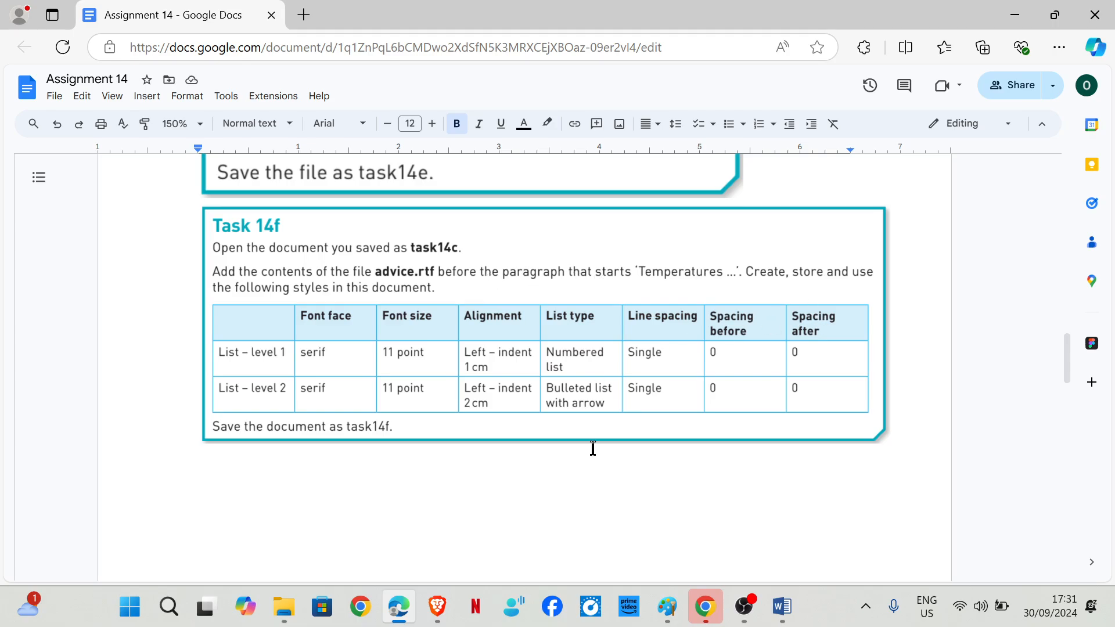
{"action": "left_click", "coordinate": [280, 609]}
{"action": "left_click", "coordinate": [431, 50]}
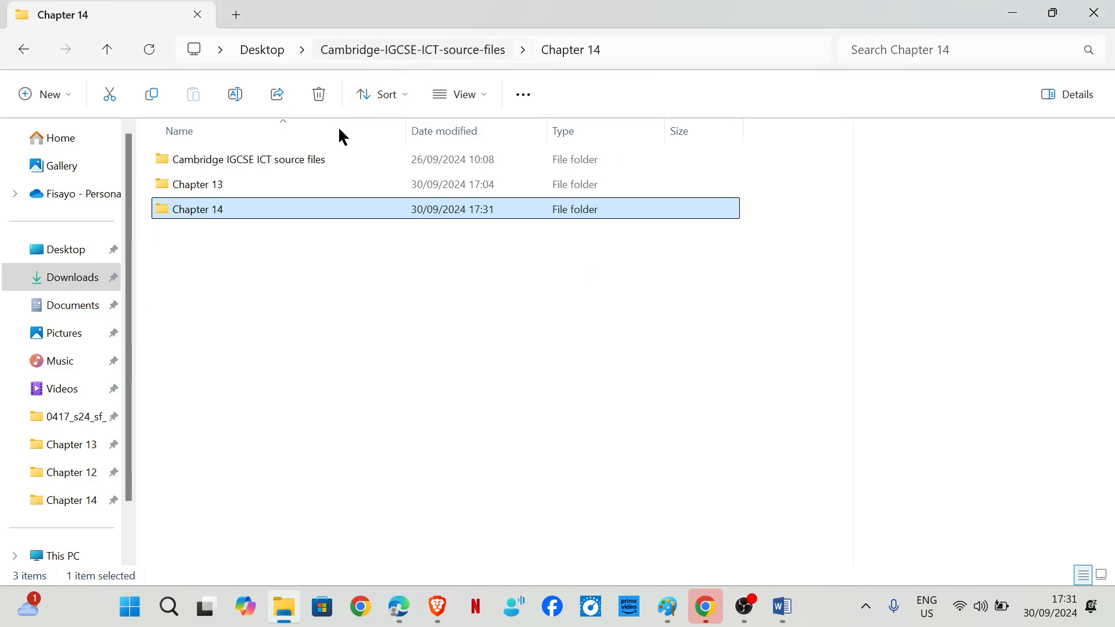
{"action": "double_click", "coordinate": [388, 161]}
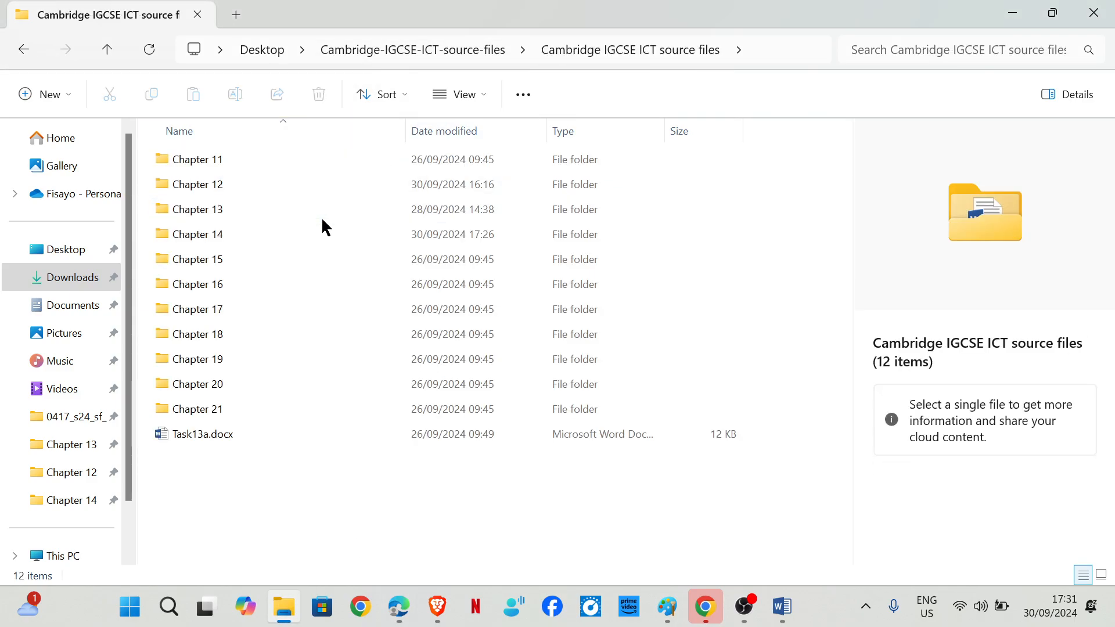
{"action": "double_click", "coordinate": [325, 235]}
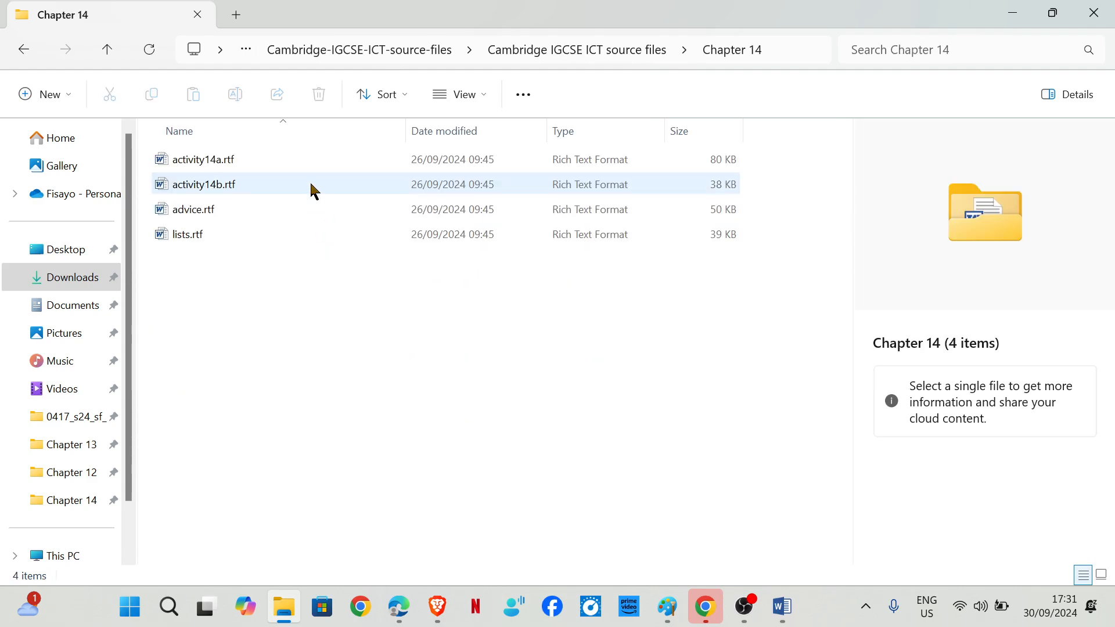
{"action": "double_click", "coordinate": [309, 212]}
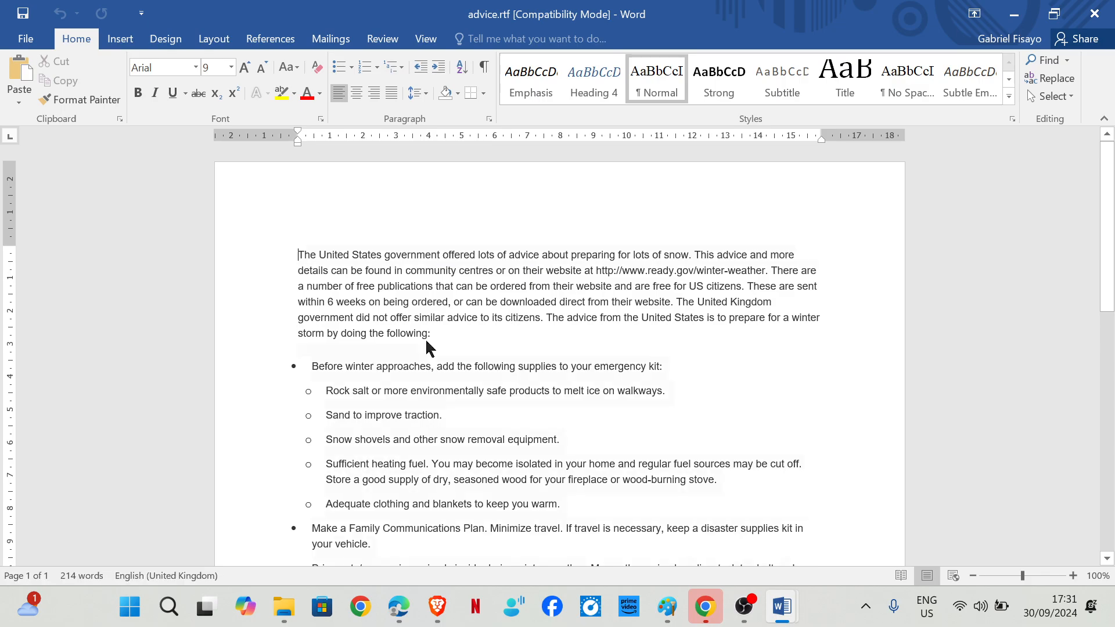
{"action": "key", "text": "ctrl+a"}
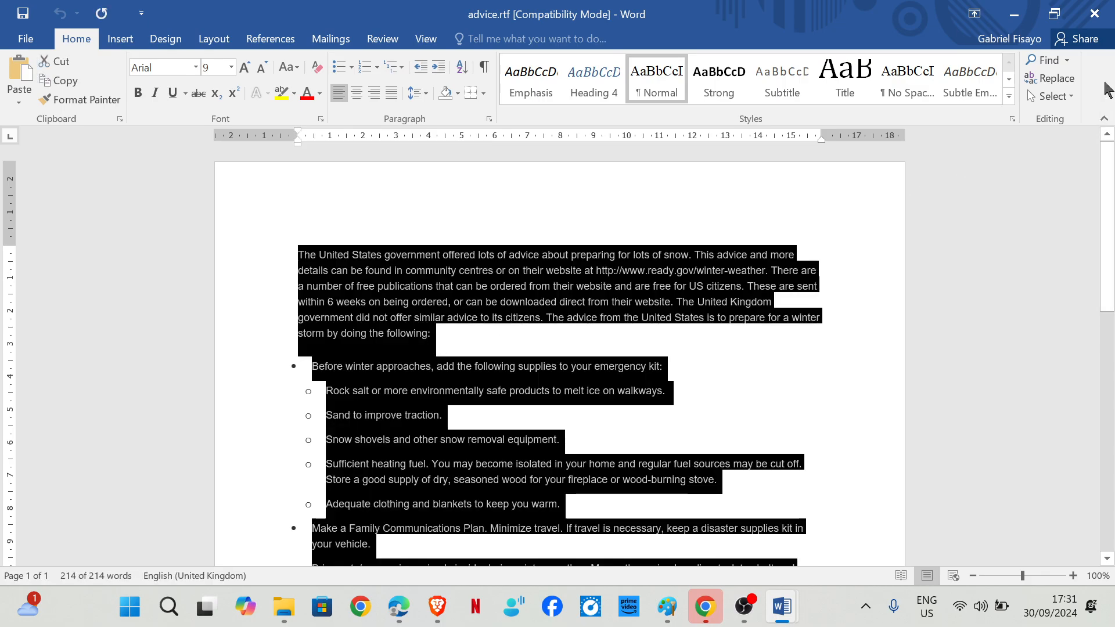
Return to Task14c.docx, check the placement required by Task 14f, and insert four blank lines before the paragraph starting "Temperatures".
{"action": "left_click", "coordinate": [1020, 19]}
{"action": "scroll", "coordinate": [599, 423], "scroll_direction": "down", "scroll_amount": 3}
{"action": "scroll", "coordinate": [593, 419], "scroll_direction": "down", "scroll_amount": 3}
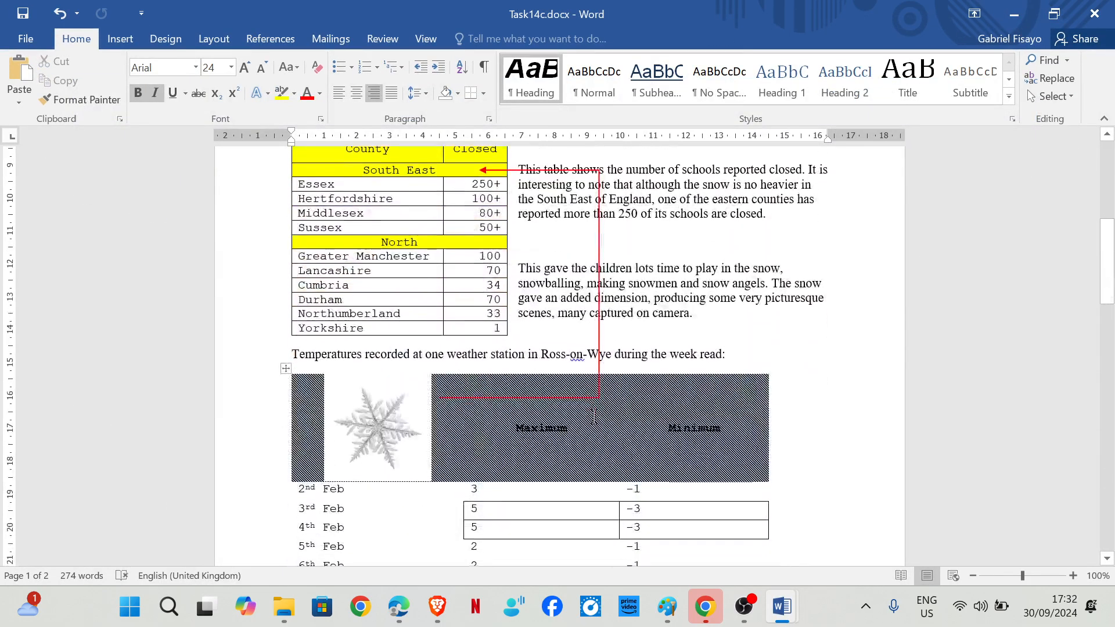
{"action": "left_click", "coordinate": [746, 352]}
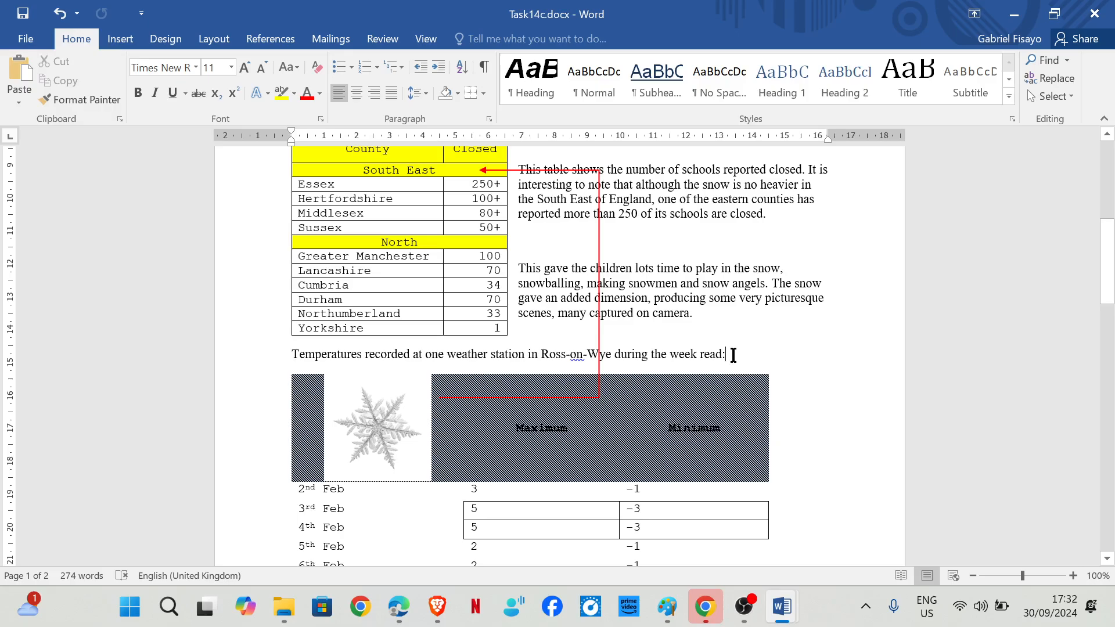
{"action": "left_click", "coordinate": [403, 612]}
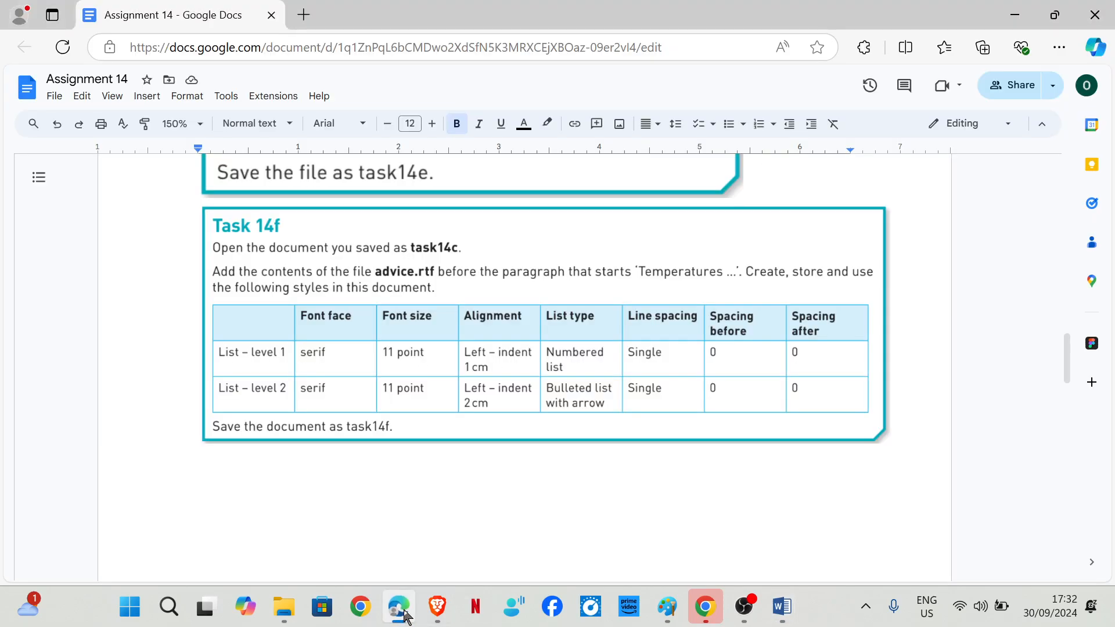
{"action": "left_click", "coordinate": [404, 612]}
{"action": "left_click", "coordinate": [293, 351]}
{"action": "key", "text": "Return"}
{"action": "key", "text": "Return"}
{"action": "key", "text": "Return"}
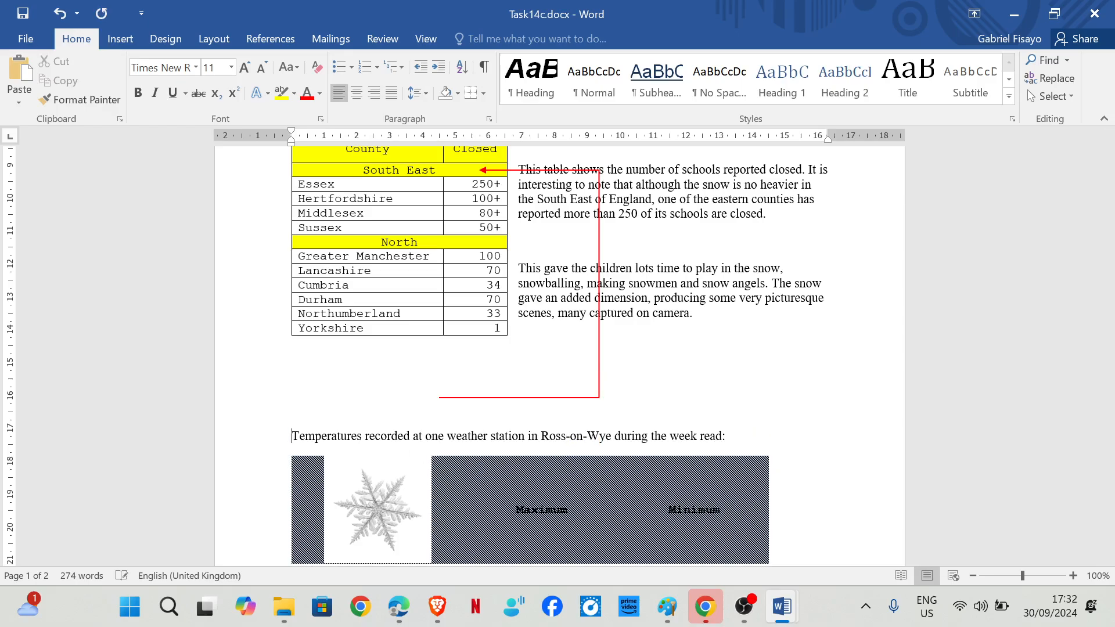
{"action": "key", "text": "Return"}
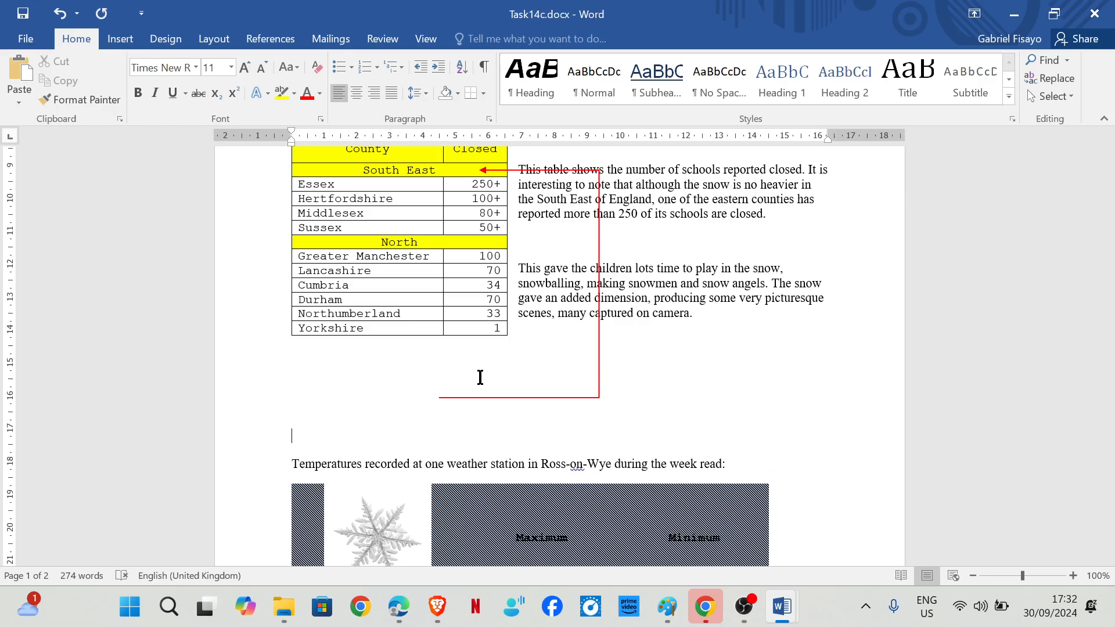
Paste the advice.rtf contents above the "Temperatures" paragraph with merged formatting and delete the surplus blank lines after the pasted text.
{"action": "right_click", "coordinate": [322, 435]}
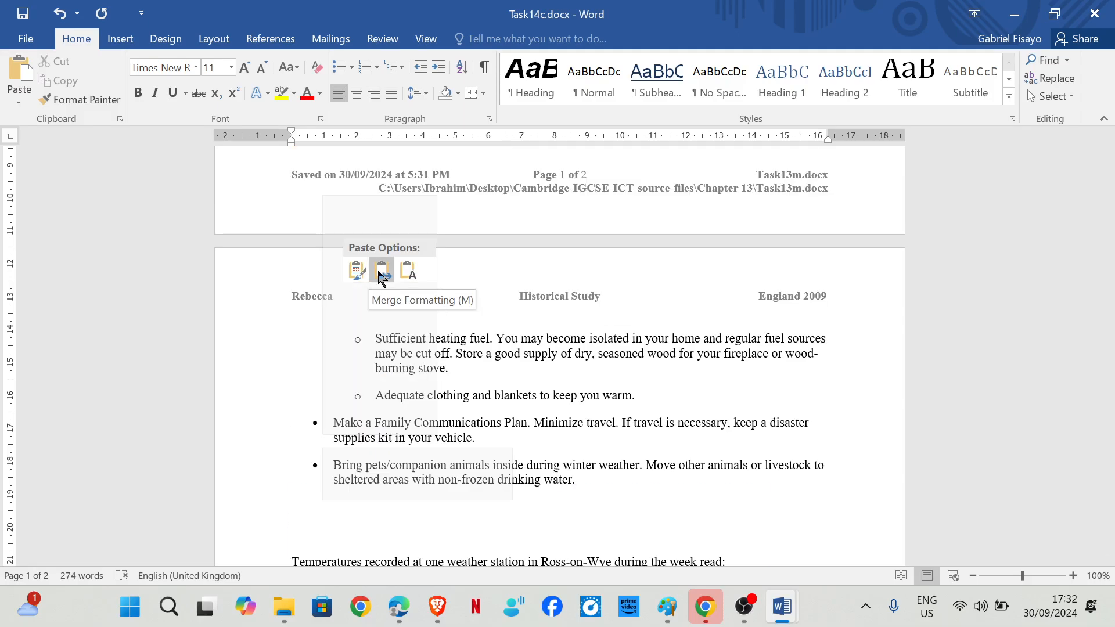
{"action": "left_click", "coordinate": [382, 273]}
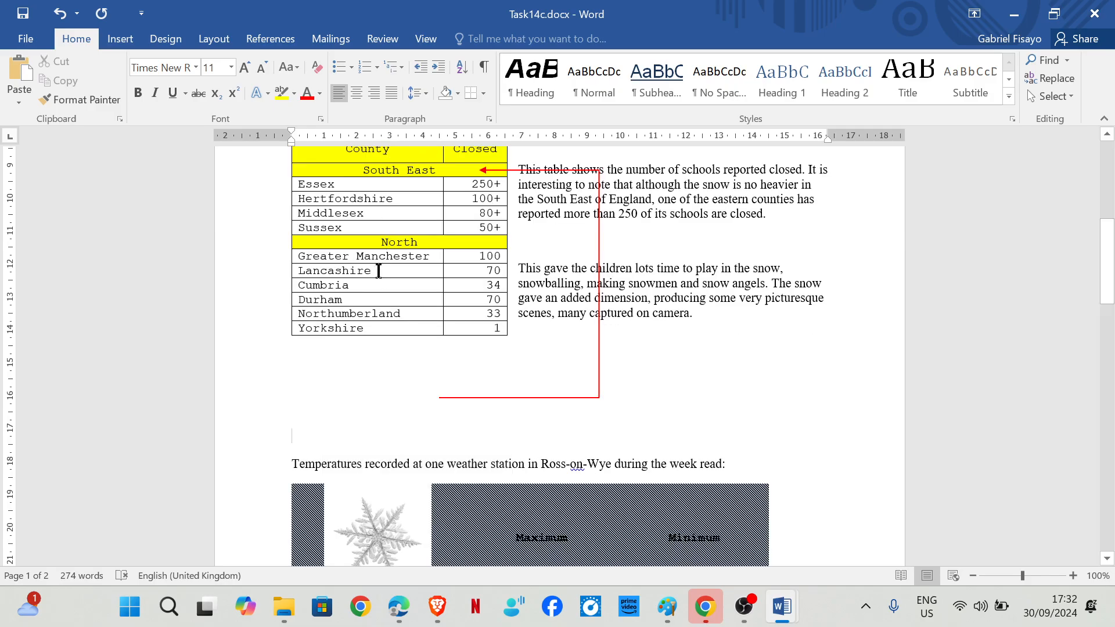
{"action": "key", "text": "BackSpace"}
{"action": "key", "text": "BackSpace"}
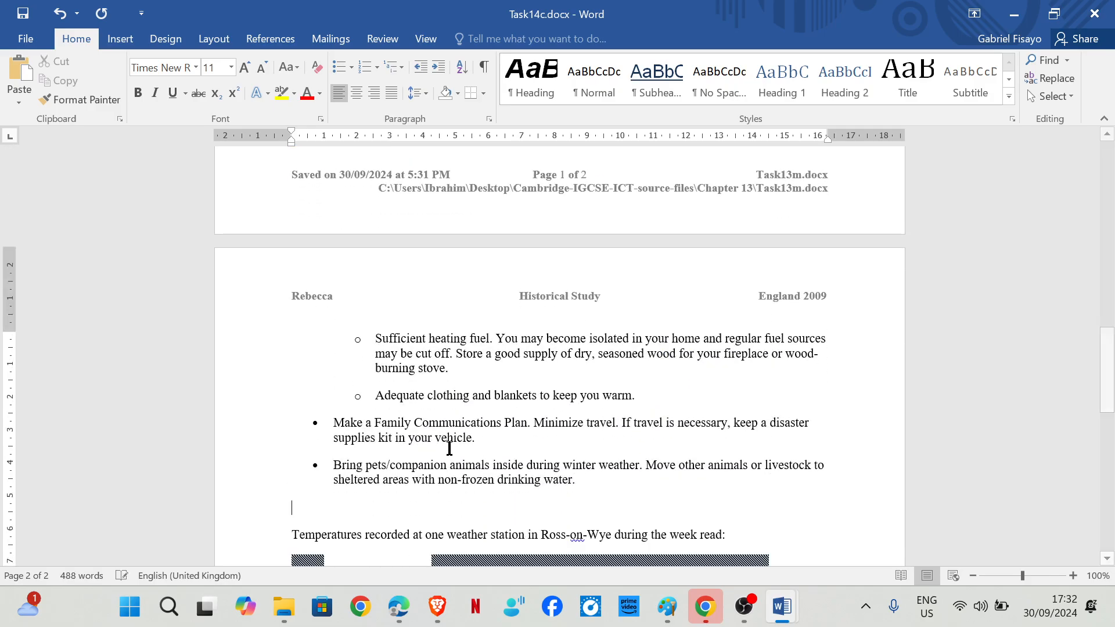
Check the list style requirements for Task 14f in Assignment 14 and select the three first-level bullet items in Task14c.docx.
{"action": "left_click", "coordinate": [401, 605]}
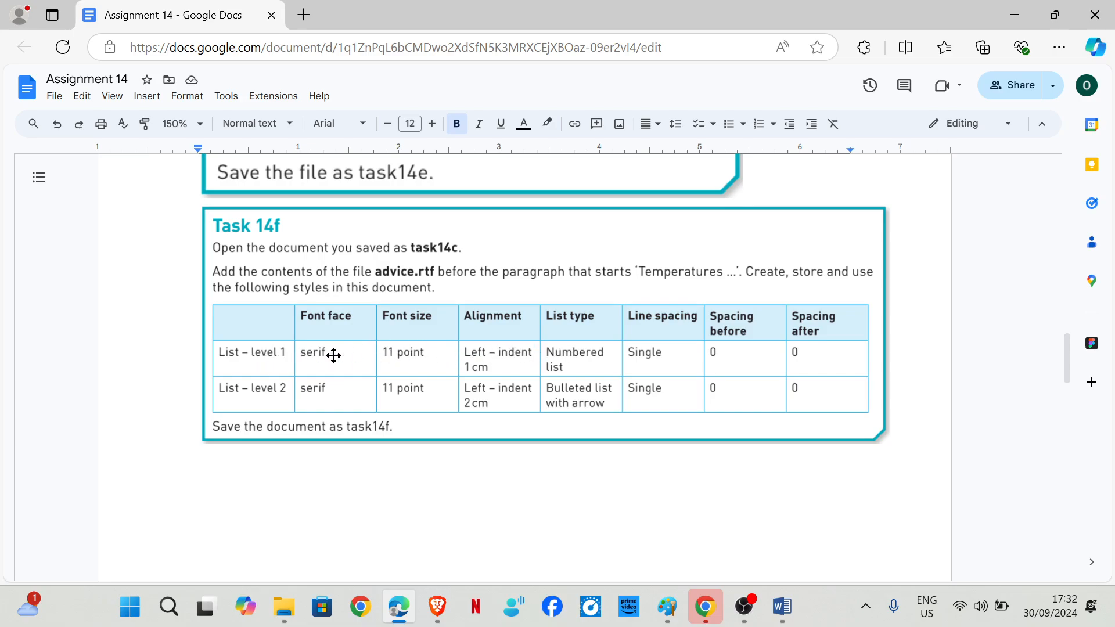
{"action": "left_click", "coordinate": [782, 607]}
{"action": "left_click", "coordinate": [709, 541]}
{"action": "scroll", "coordinate": [374, 355], "scroll_direction": "up", "scroll_amount": 5}
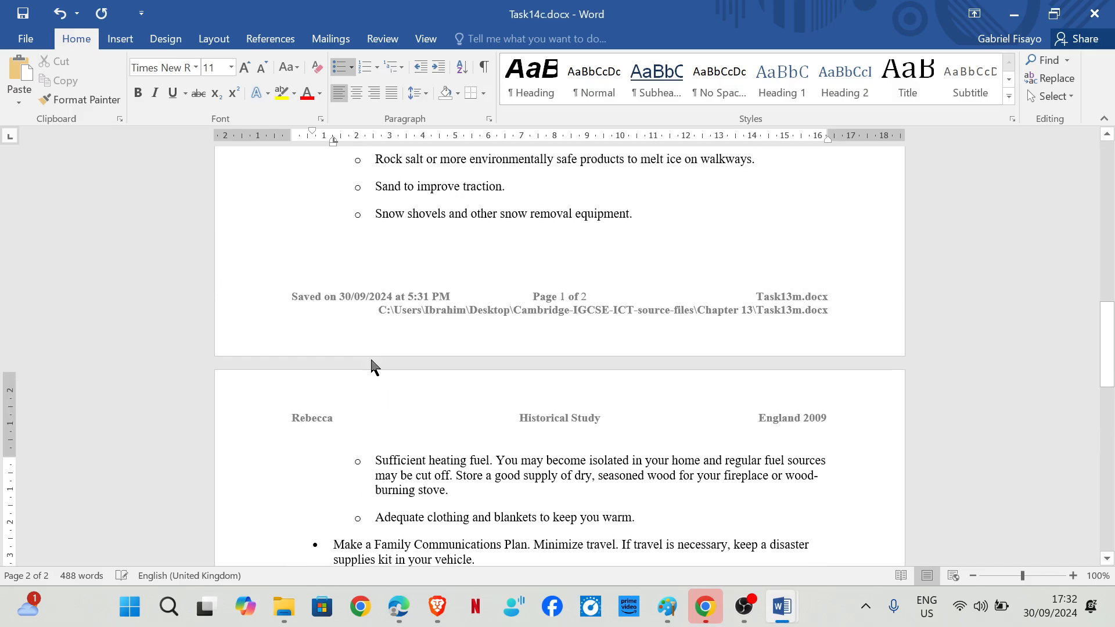
{"action": "scroll", "coordinate": [379, 354], "scroll_direction": "up", "scroll_amount": 3}
{"action": "left_click_drag", "start_coordinate": [333, 384], "coordinate": [730, 388]}
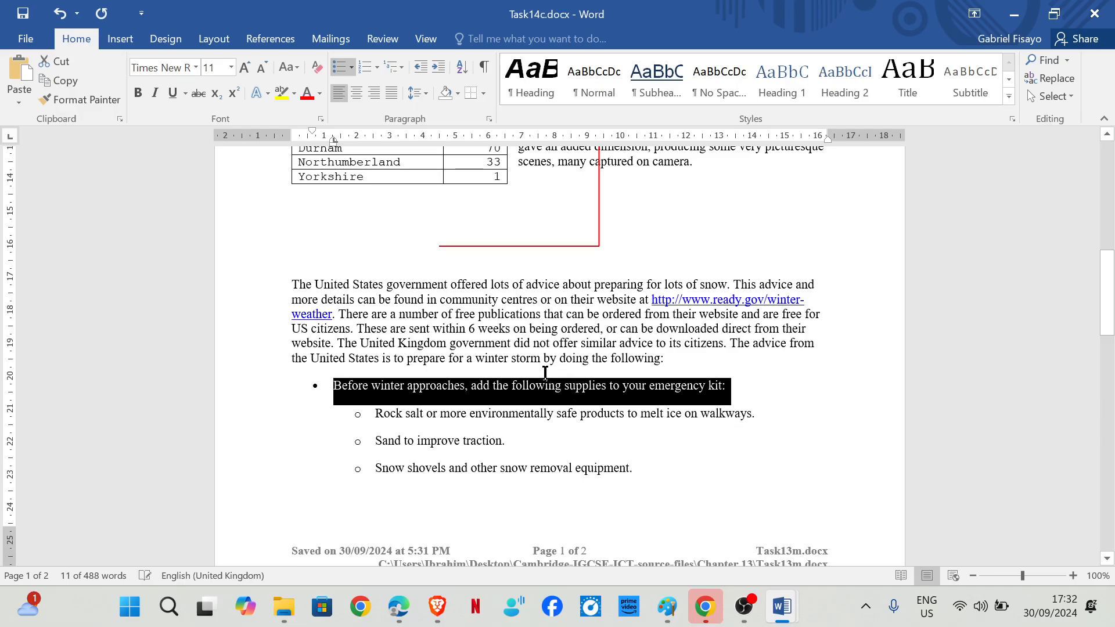
{"action": "scroll", "coordinate": [563, 365], "scroll_direction": "down", "scroll_amount": 10}
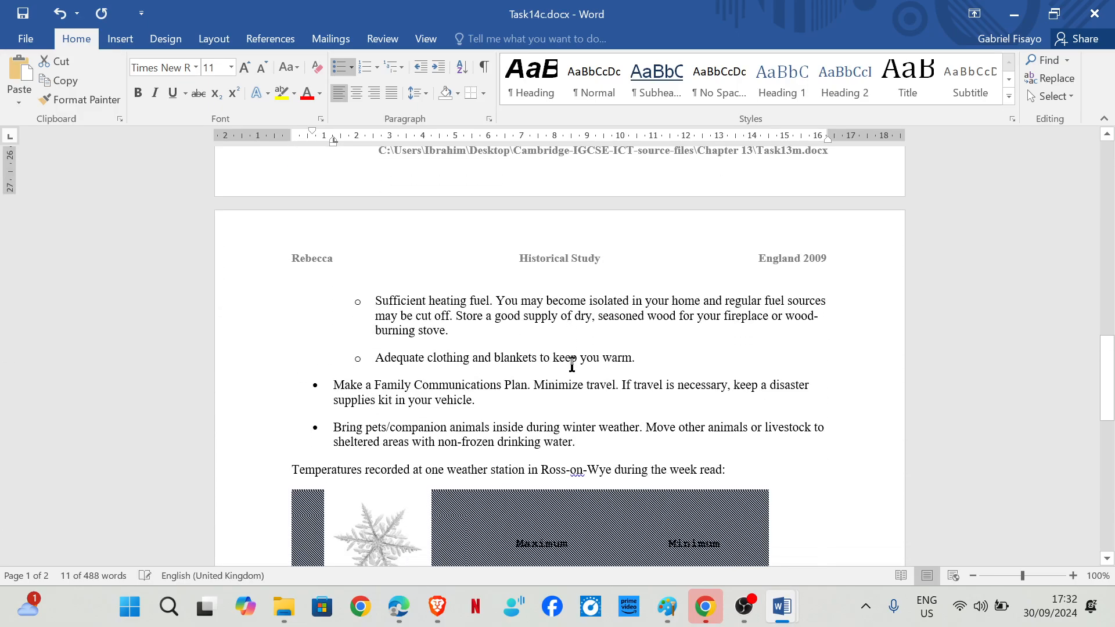
{"action": "left_click_drag", "start_coordinate": [400, 385], "coordinate": [604, 439]}
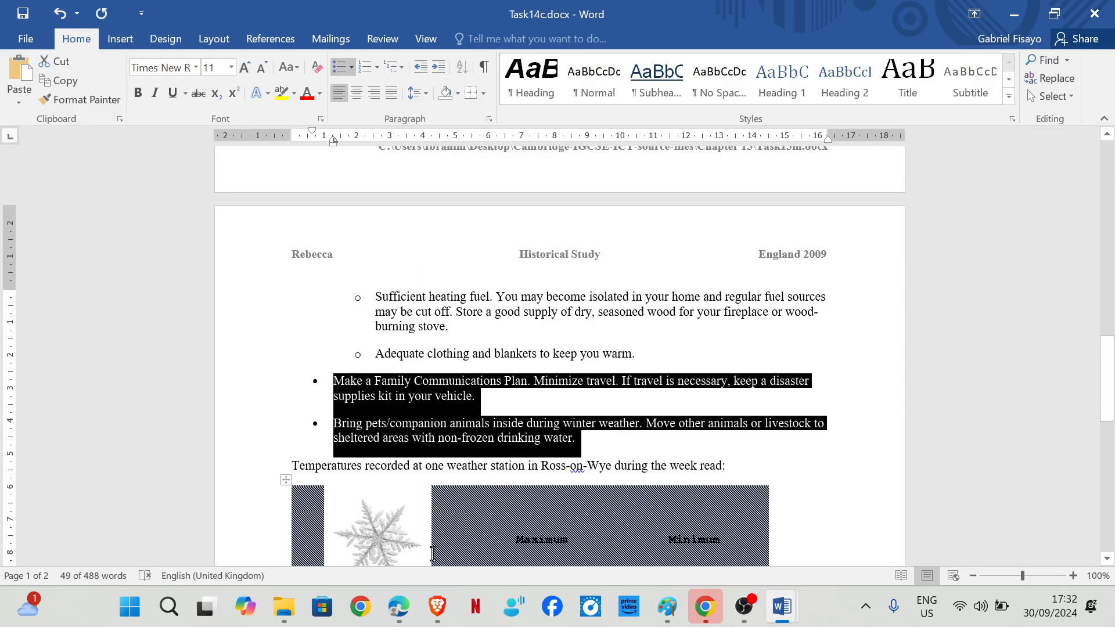
Set the left indent of the three first-level bullet items to 1 cm.
{"action": "mouse_move", "coordinate": [398, 607]}
{"action": "mouse_move", "coordinate": [395, 519]}
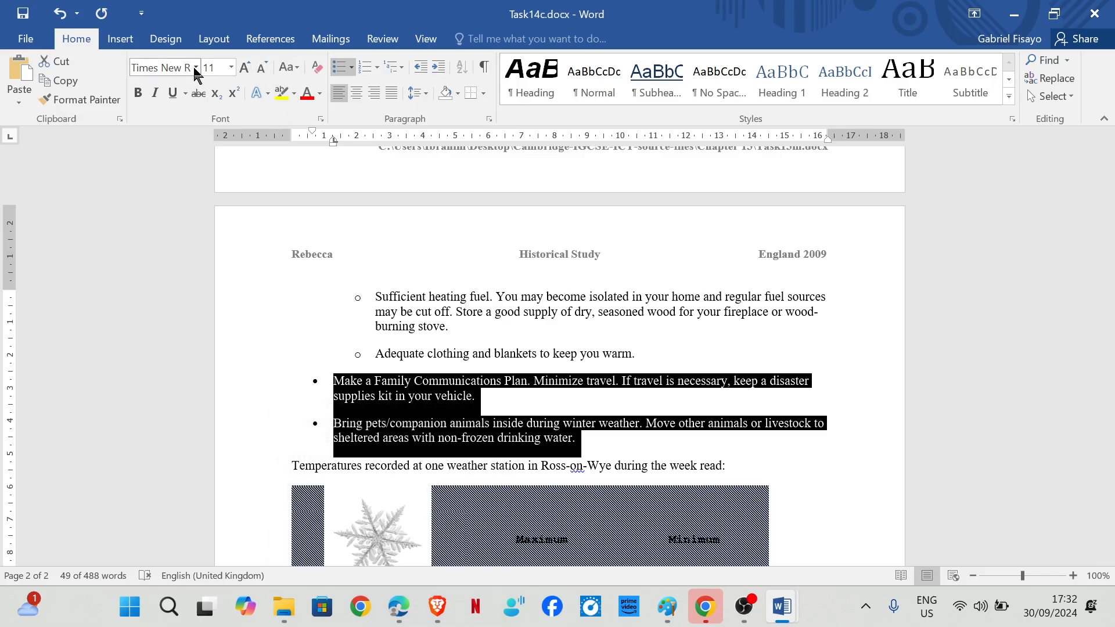
{"action": "left_click", "coordinate": [197, 68]}
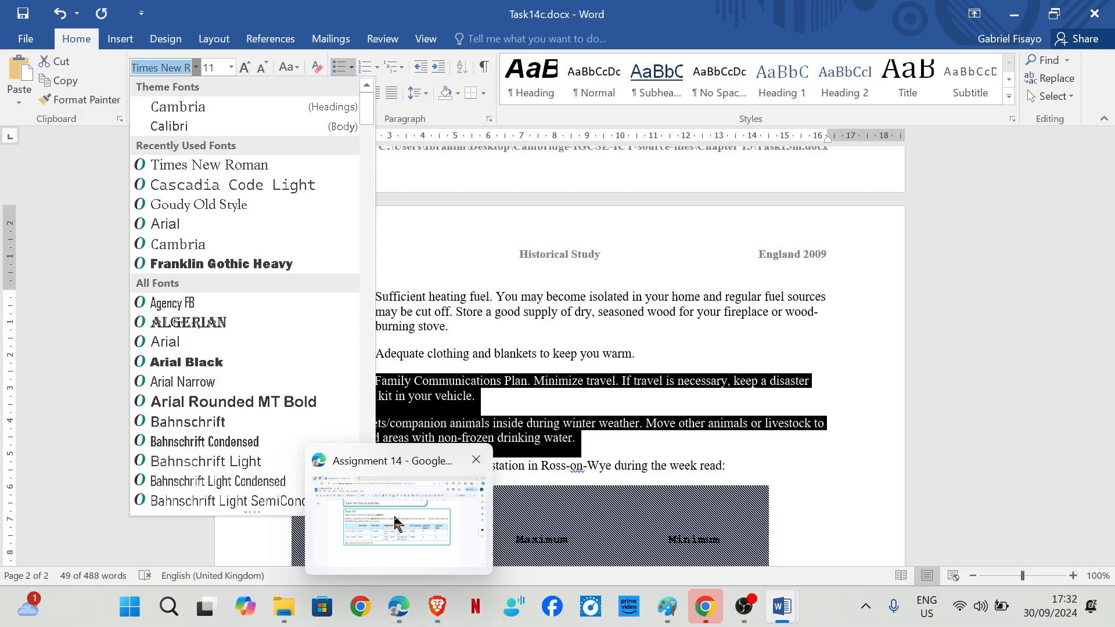
{"action": "mouse_move", "coordinate": [395, 523]}
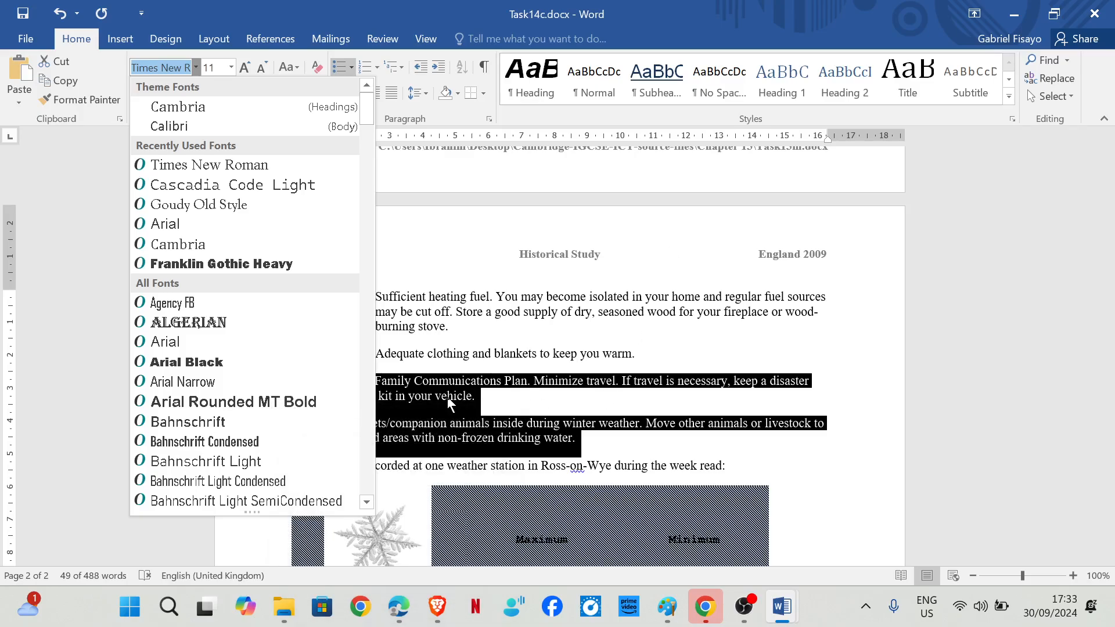
{"action": "left_click", "coordinate": [446, 395]}
{"action": "right_click", "coordinate": [447, 396]}
{"action": "left_click", "coordinate": [504, 278]}
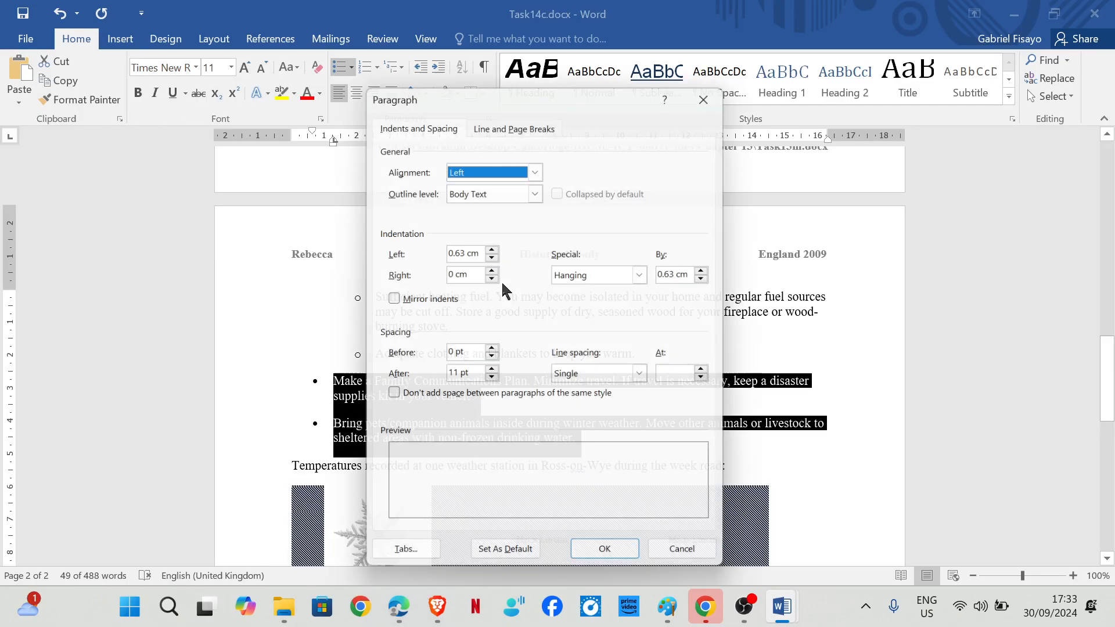
{"action": "left_click", "coordinate": [463, 250]}
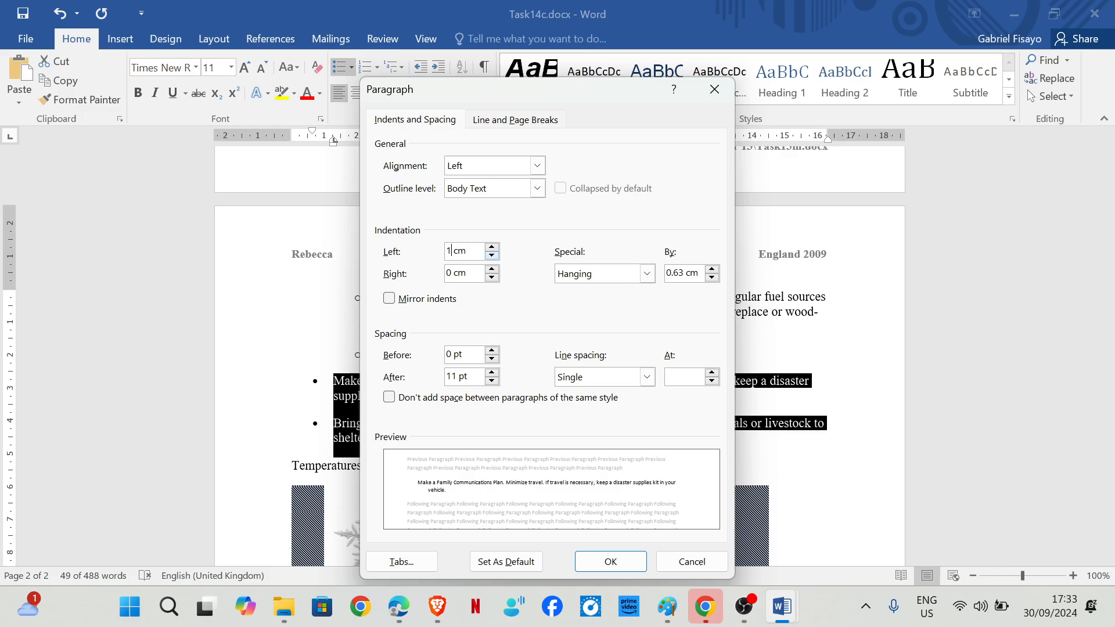
{"action": "left_click", "coordinate": [610, 561]}
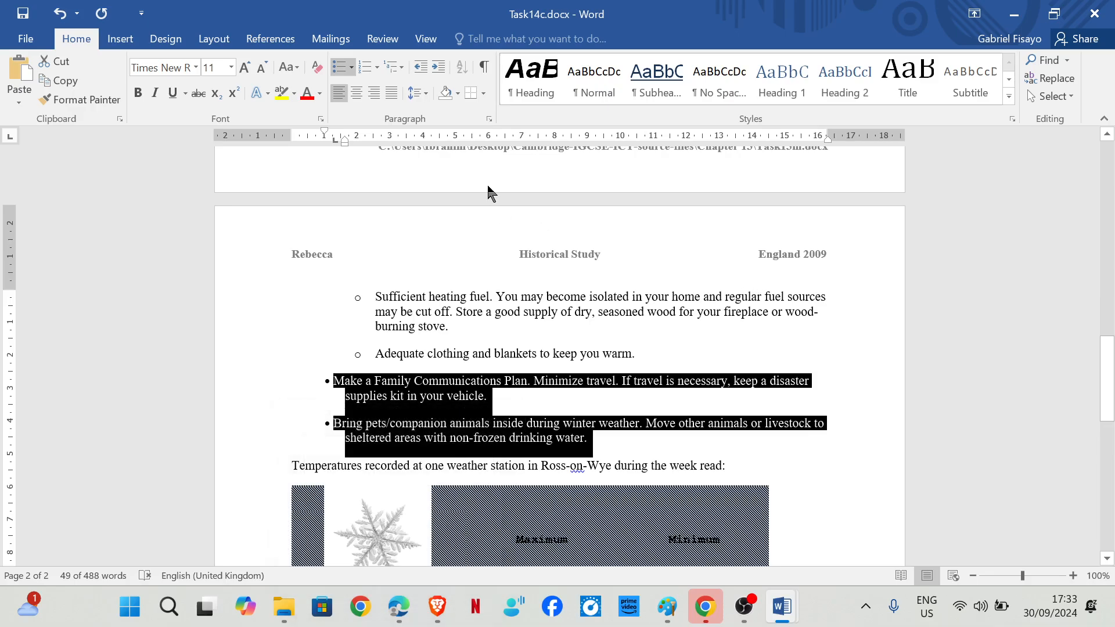
Turn the three first-level items into a numbered list with a 1 cm left indent and 0 pt spacing after.
{"action": "left_click", "coordinate": [366, 69]}
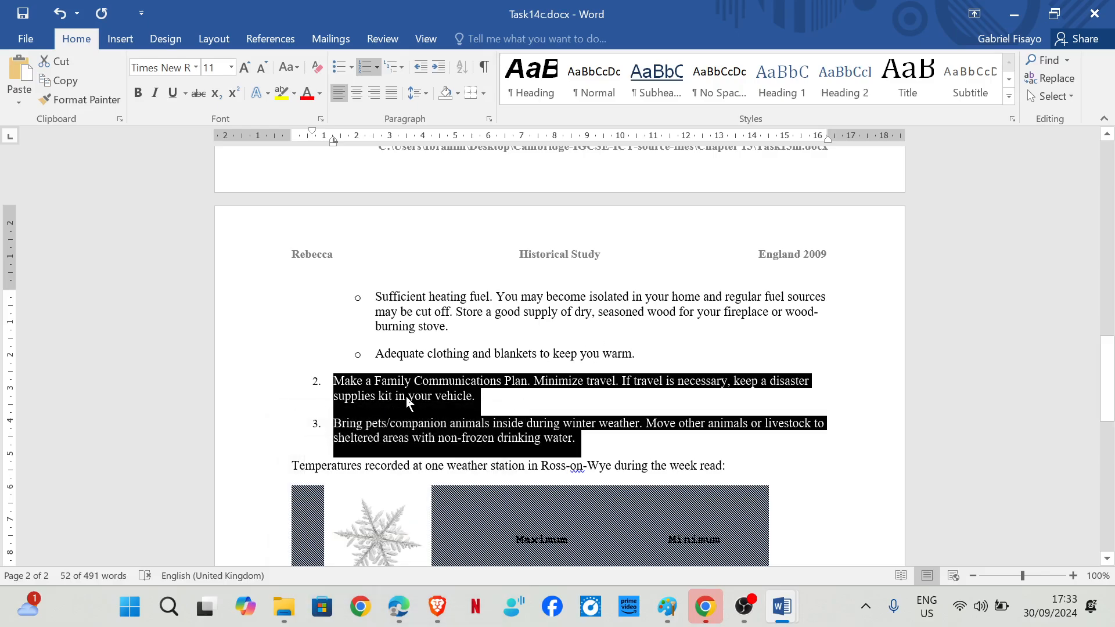
{"action": "right_click", "coordinate": [406, 398]}
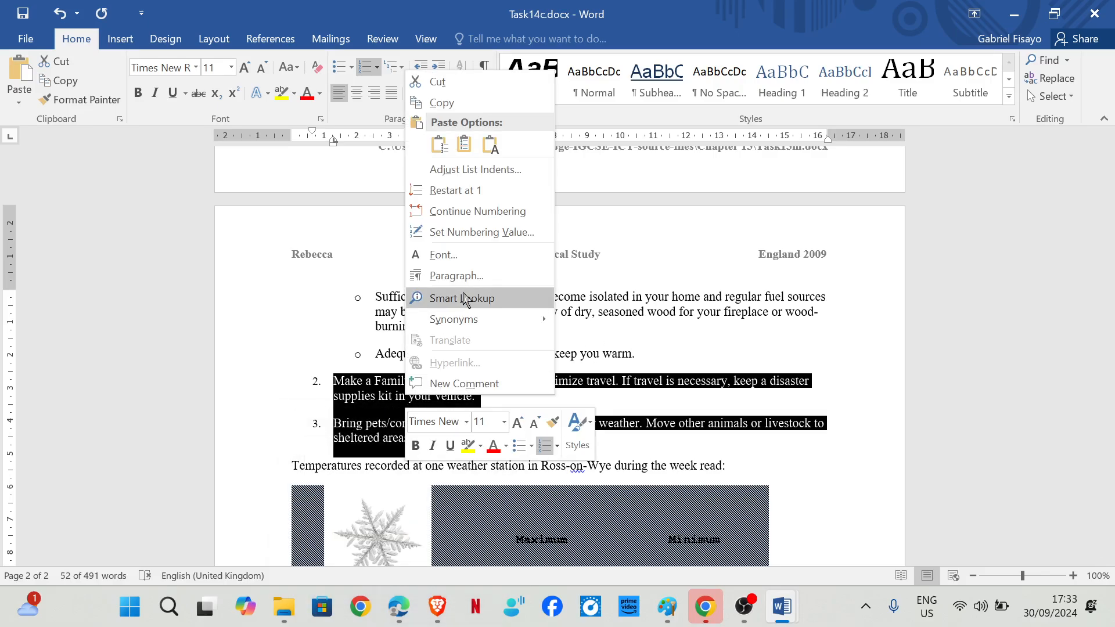
{"action": "left_click", "coordinate": [490, 276]}
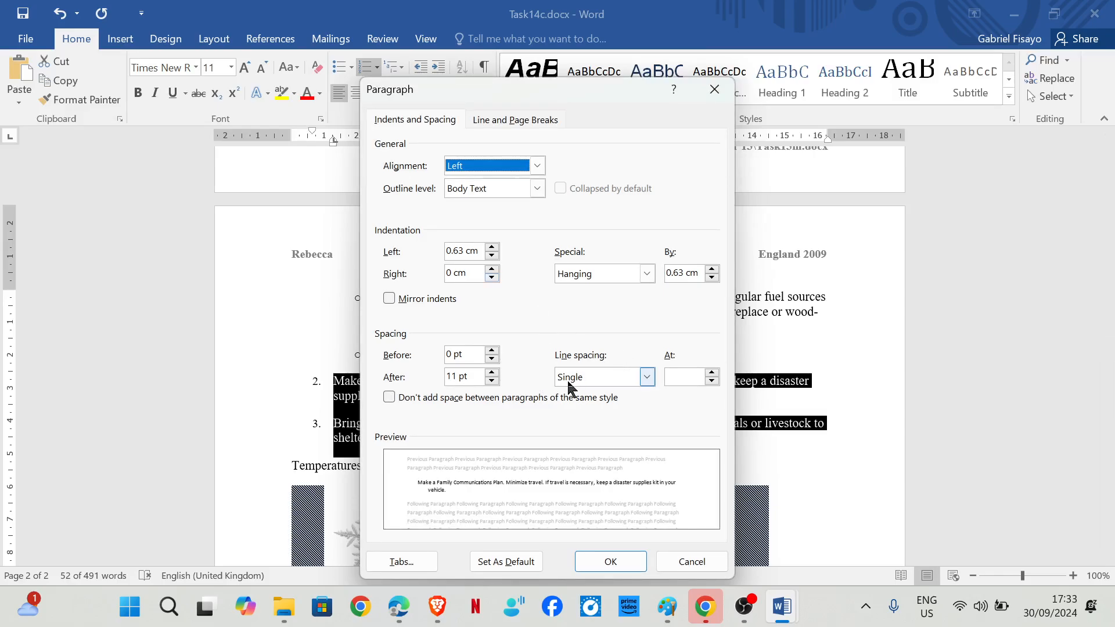
{"action": "left_click", "coordinate": [491, 381]}
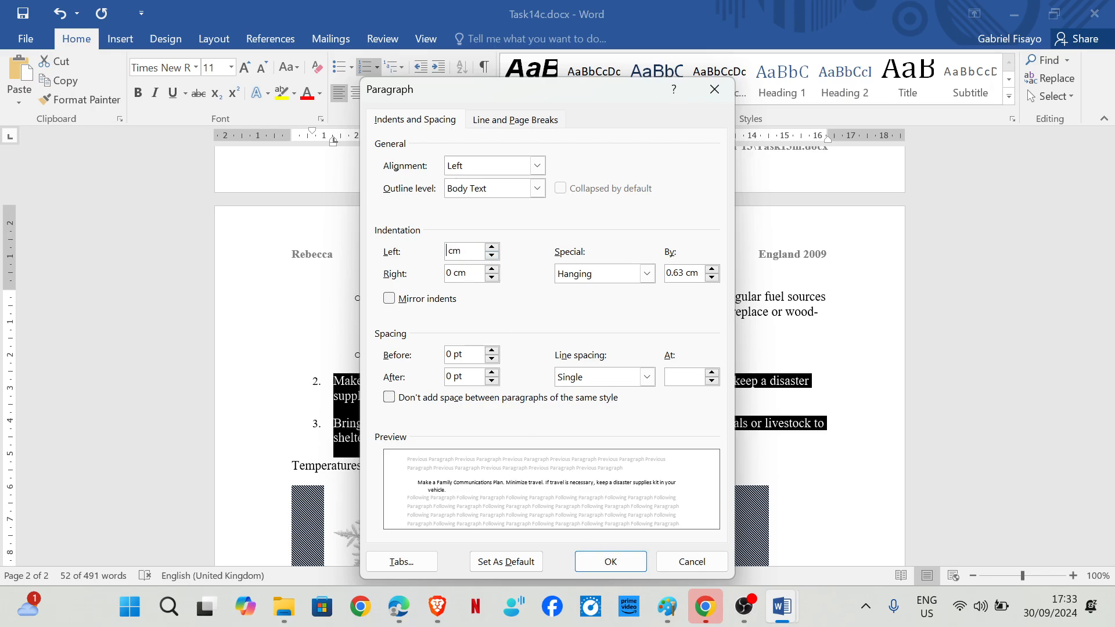
{"action": "left_click", "coordinate": [609, 561]}
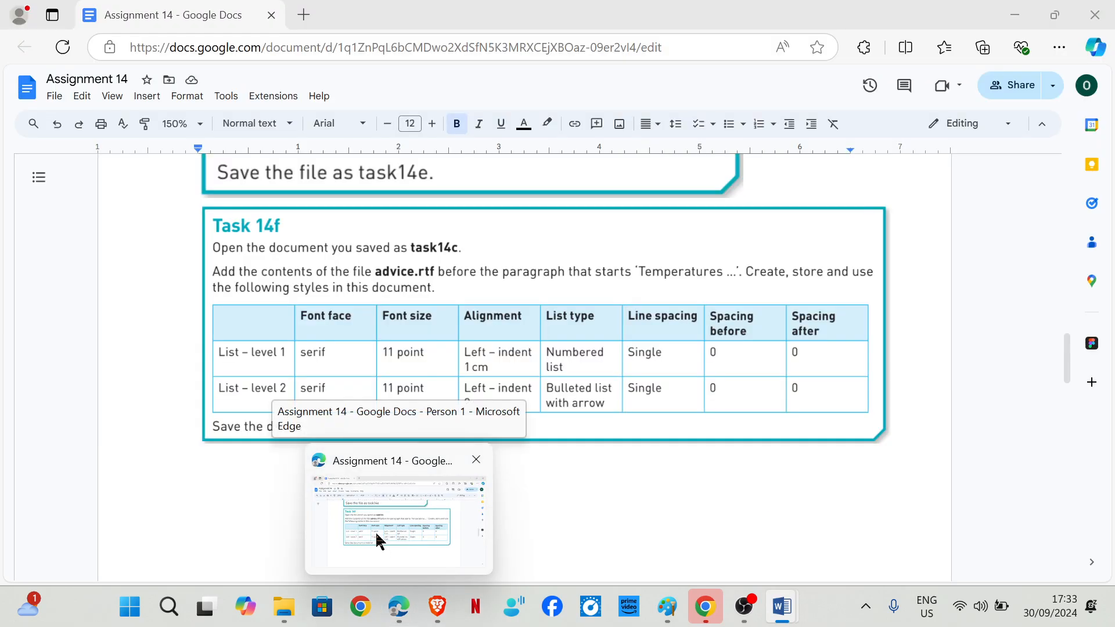
Check the List – level 2 requirements in Assignment 14 and select the five second-level bullet items in Task14c.docx.
{"action": "left_click", "coordinate": [378, 543]}
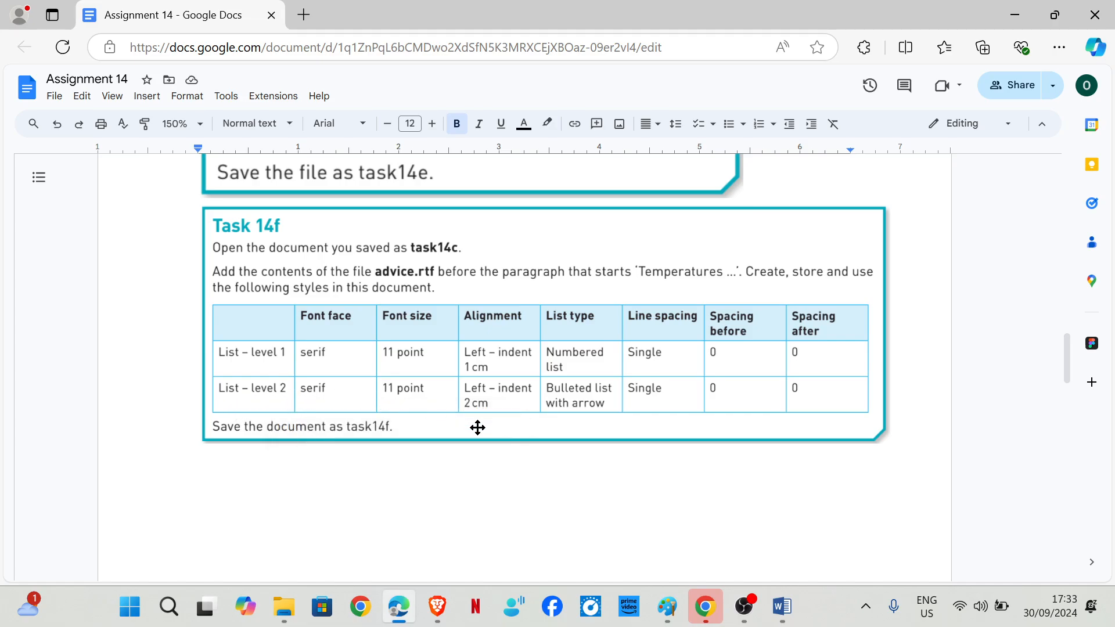
{"action": "left_click", "coordinate": [781, 606]}
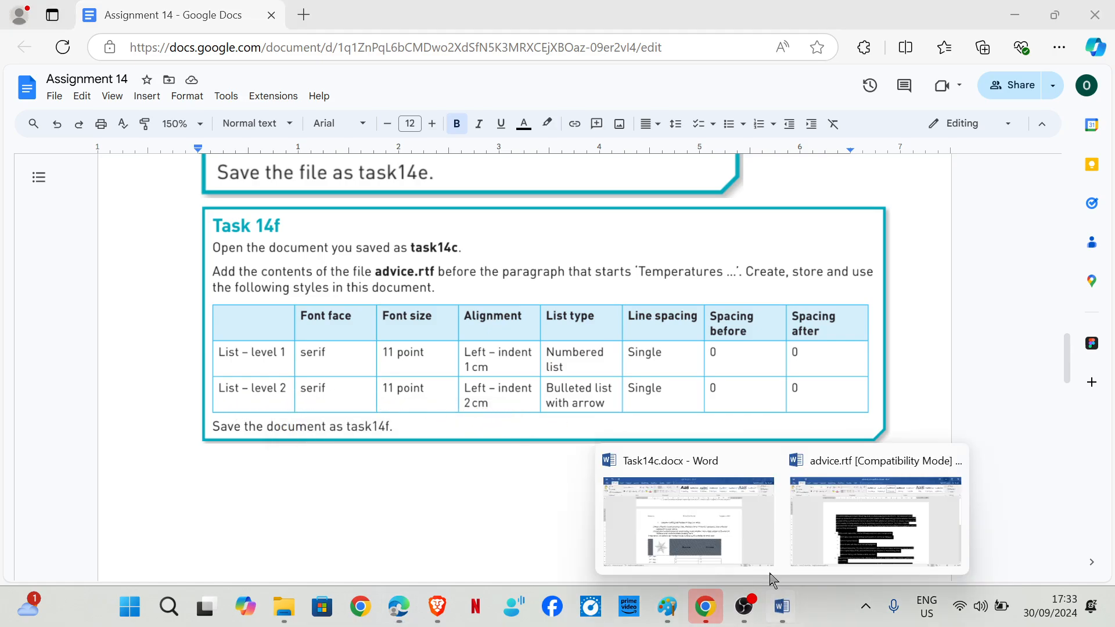
{"action": "left_click", "coordinate": [699, 539]}
{"action": "left_click", "coordinate": [364, 340]}
{"action": "scroll", "coordinate": [364, 337], "scroll_direction": "up", "scroll_amount": 6}
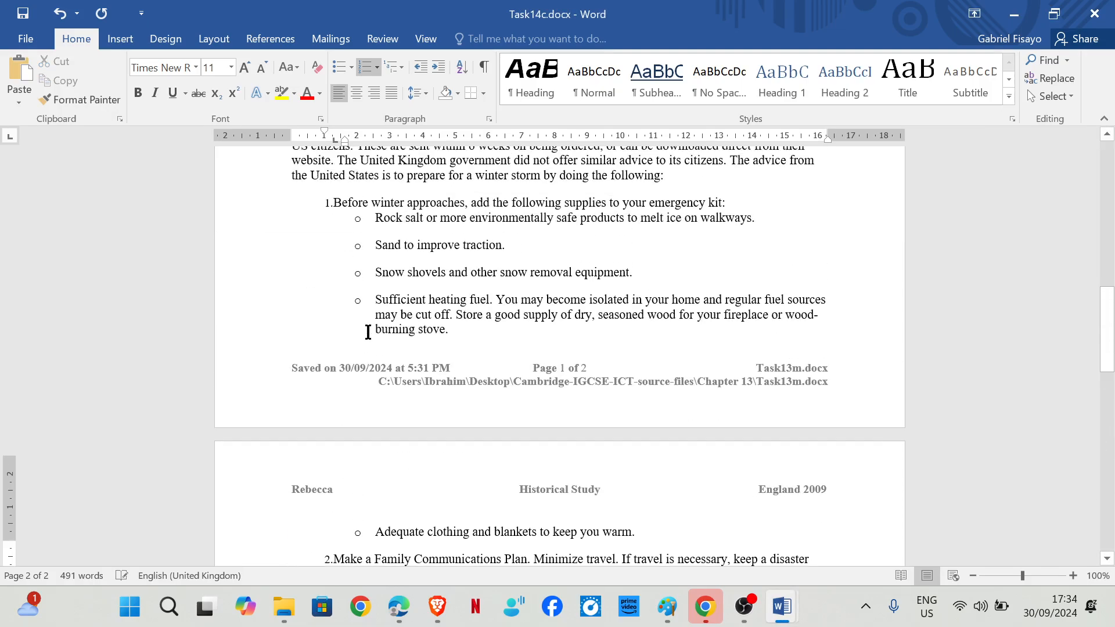
{"action": "left_click_drag", "start_coordinate": [372, 234], "coordinate": [635, 479]}
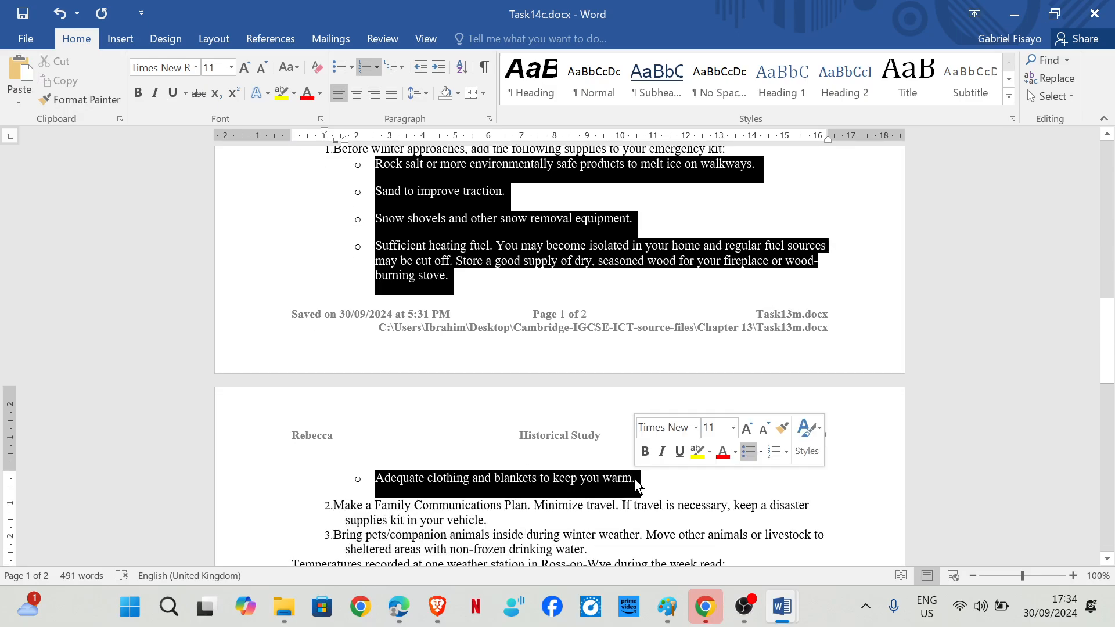
Check the List – level 2 requirements in Assignment 14 and set the left indent of Task14c.docx's five second-level items to 2 cm.
{"action": "mouse_move", "coordinate": [398, 606]}
{"action": "left_click", "coordinate": [393, 515]}
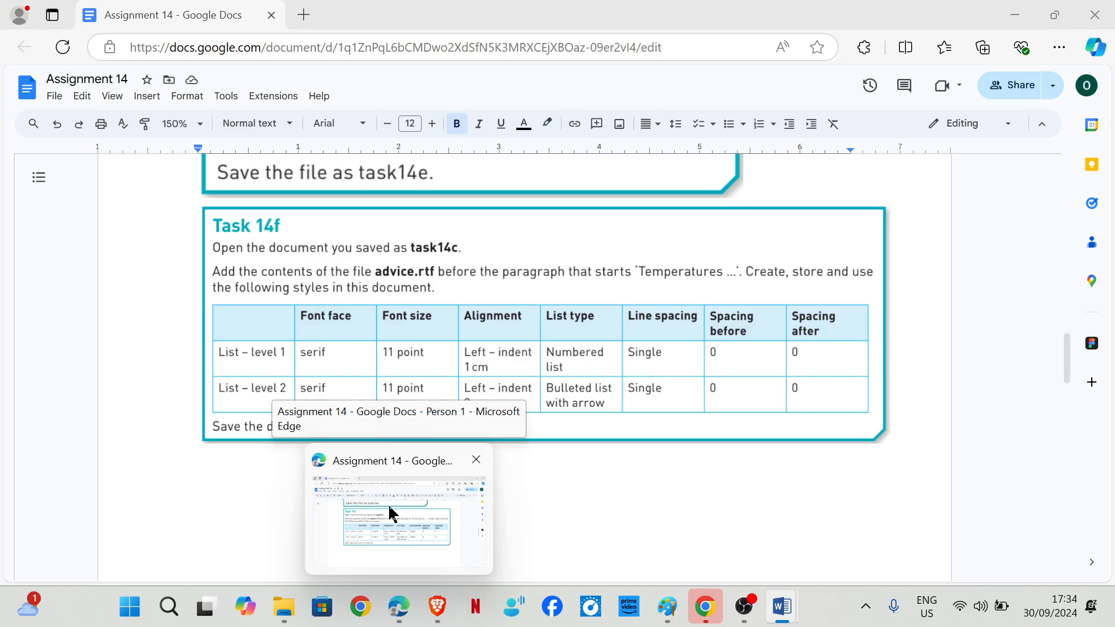
{"action": "left_click", "coordinate": [393, 514]}
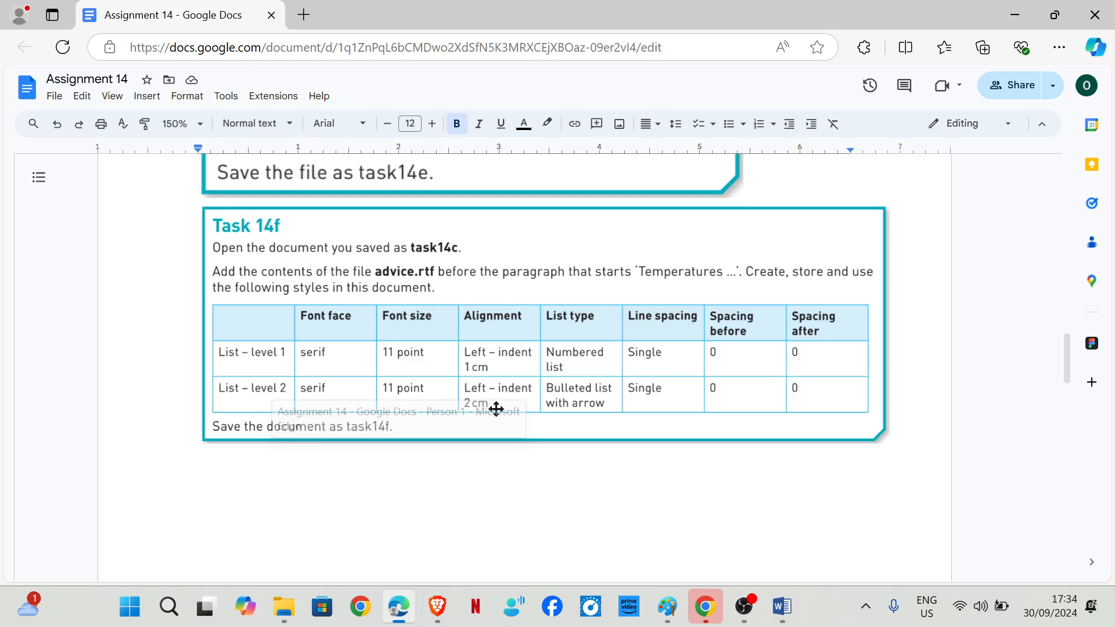
{"action": "scroll", "coordinate": [485, 406], "scroll_direction": "down", "scroll_amount": 1}
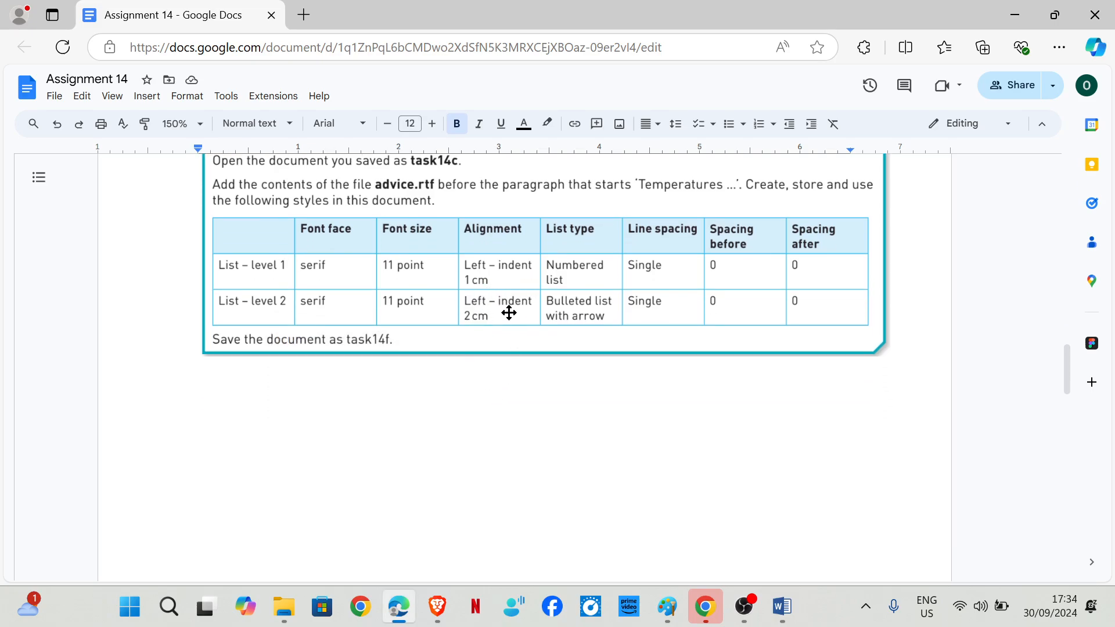
{"action": "mouse_move", "coordinate": [780, 609]}
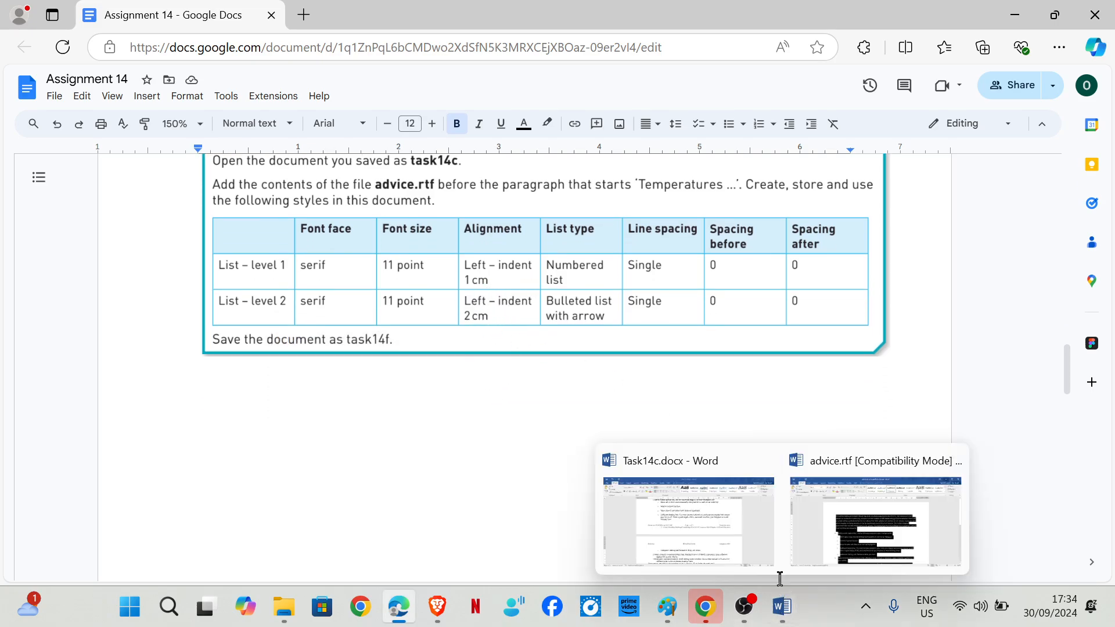
{"action": "left_click", "coordinate": [605, 461]}
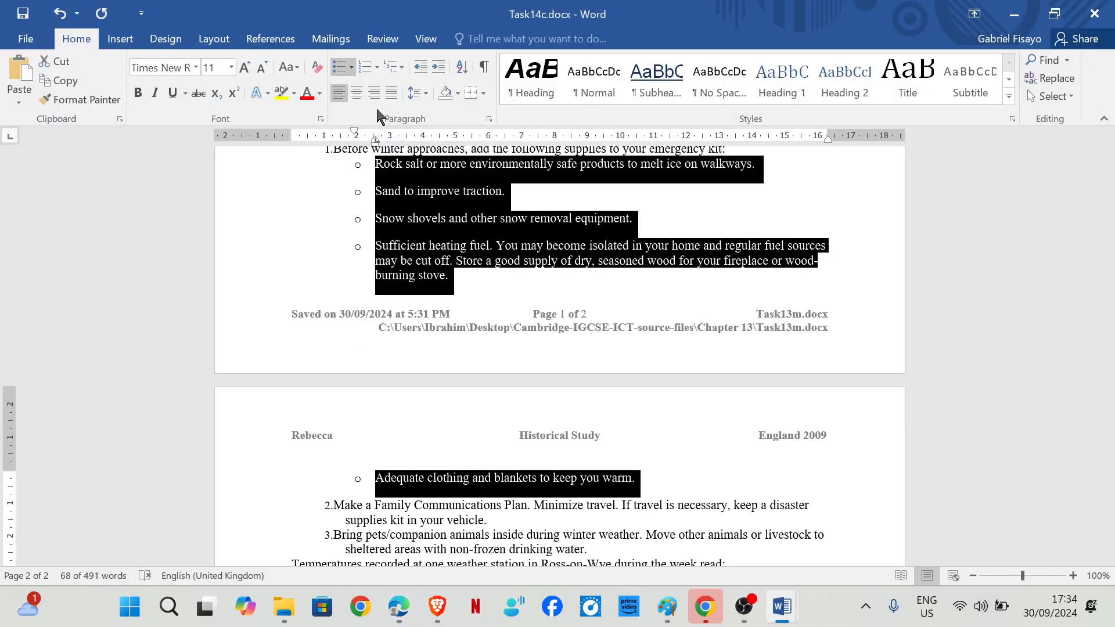
{"action": "right_click", "coordinate": [447, 193]}
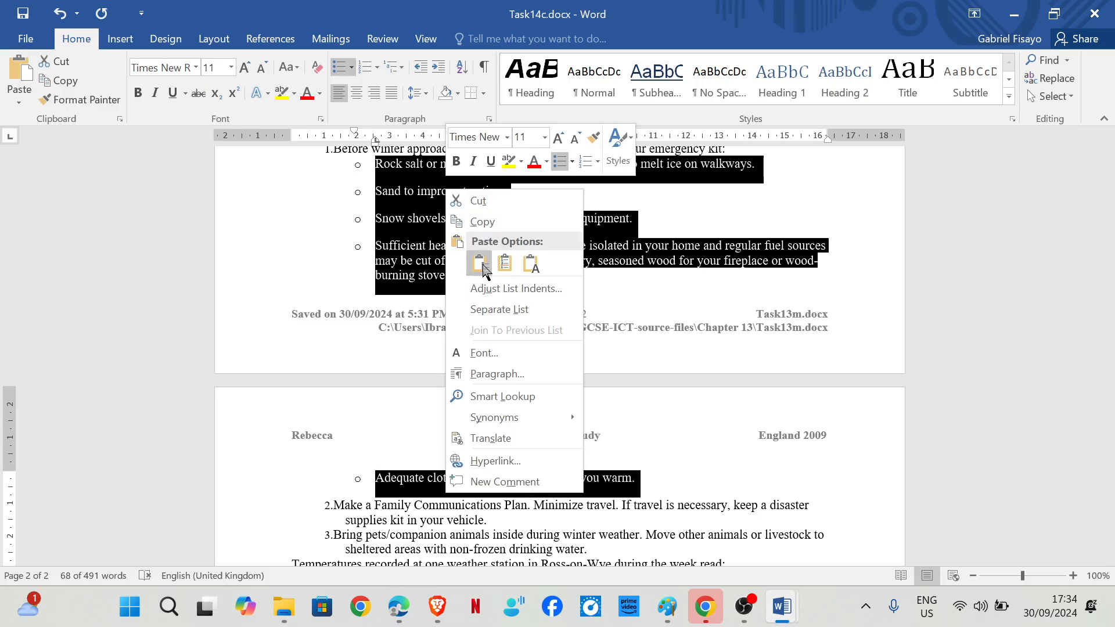
{"action": "left_click", "coordinate": [516, 377]}
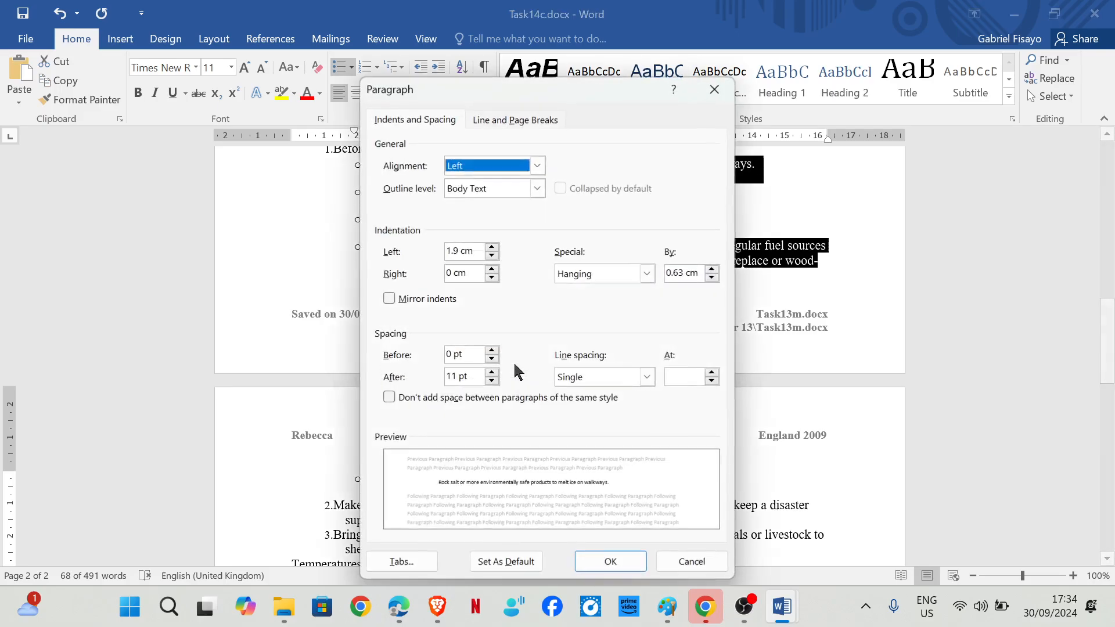
{"action": "left_click", "coordinate": [459, 250]}
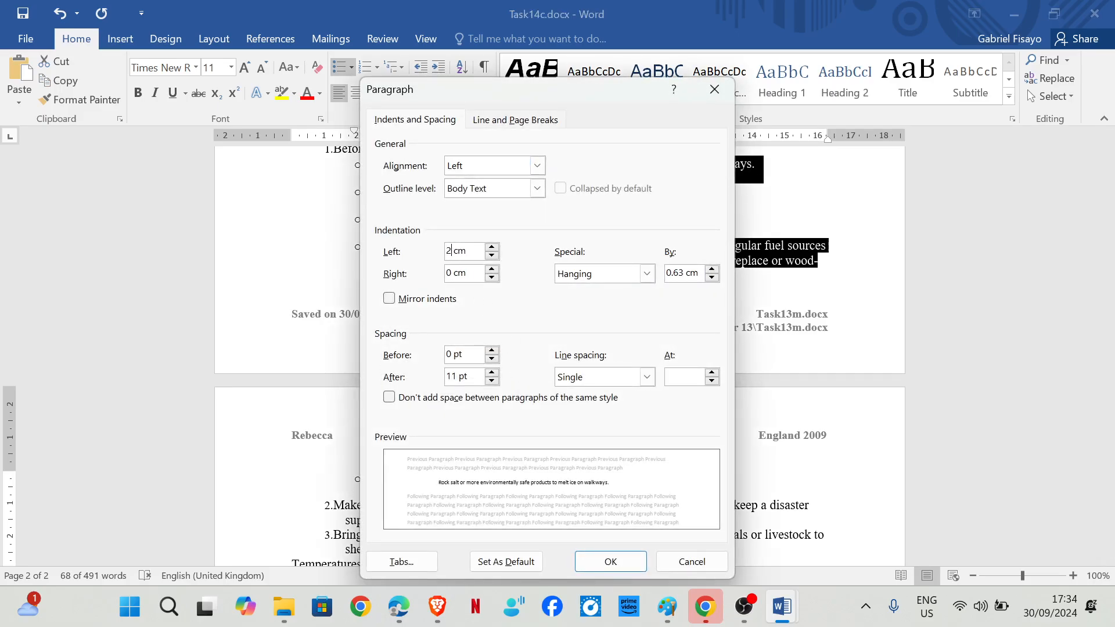
{"action": "mouse_move", "coordinate": [398, 606]}
{"action": "left_click", "coordinate": [402, 534]}
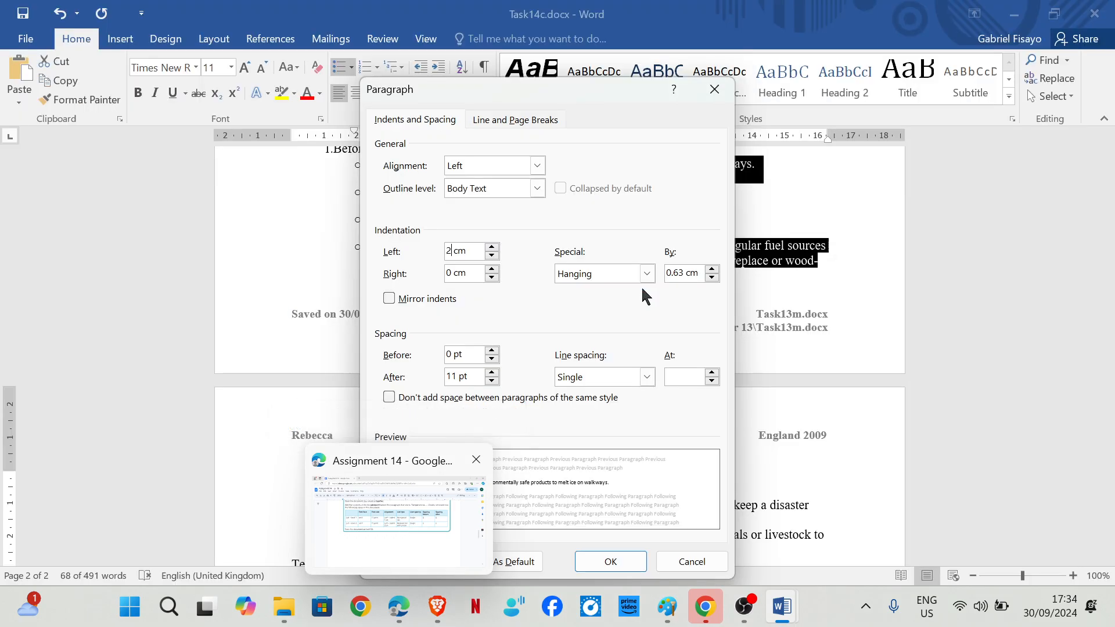
{"action": "left_click", "coordinate": [592, 569]}
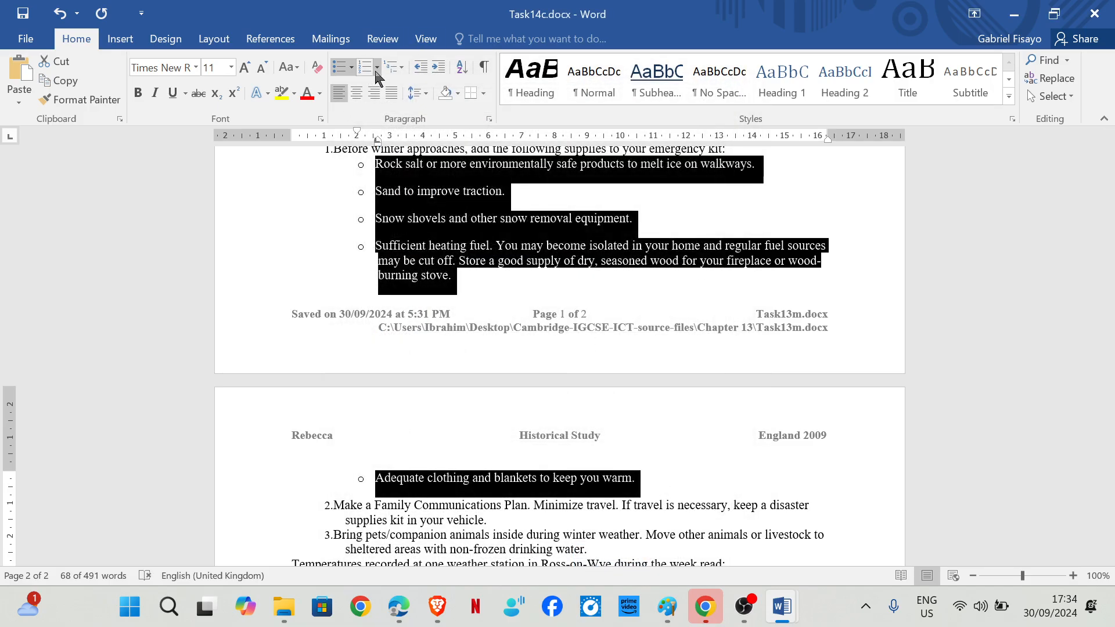
Give the five second-level items arrow bullets, a 2 cm left indent and 0 pt spacing after.
{"action": "left_click", "coordinate": [352, 68]}
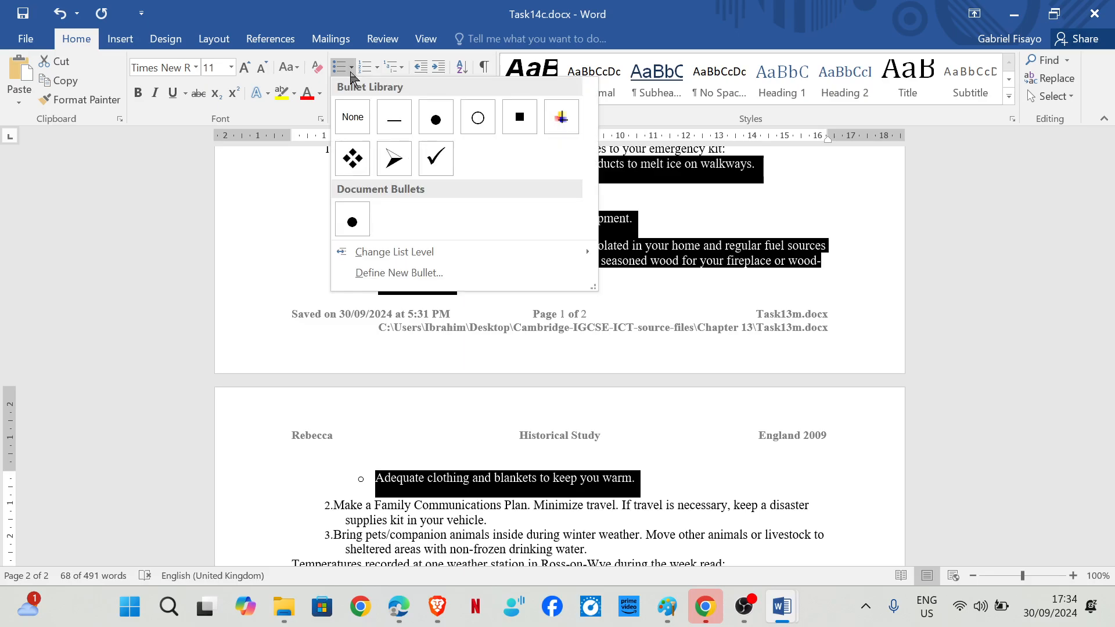
{"action": "left_click", "coordinate": [392, 157]}
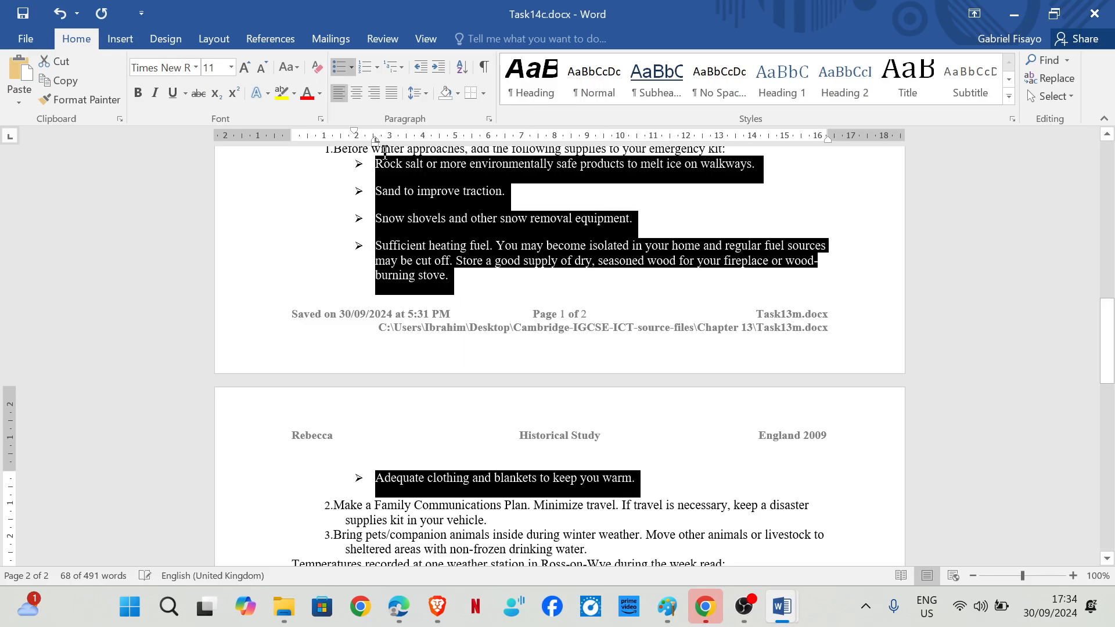
{"action": "mouse_move", "coordinate": [399, 606]}
{"action": "mouse_move", "coordinate": [416, 535]}
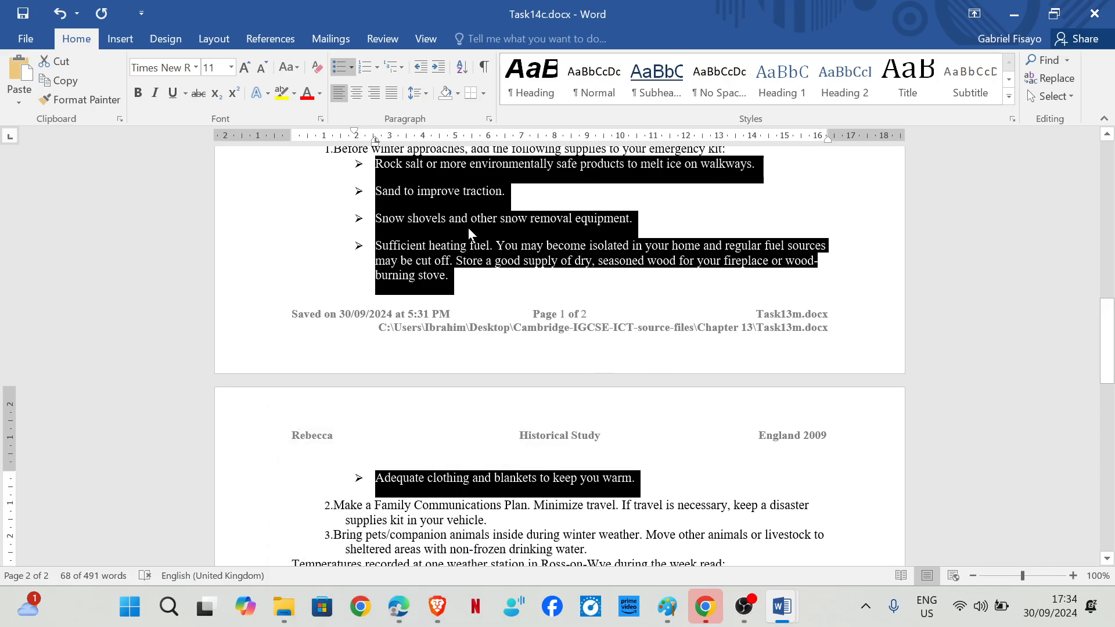
{"action": "right_click", "coordinate": [464, 230]}
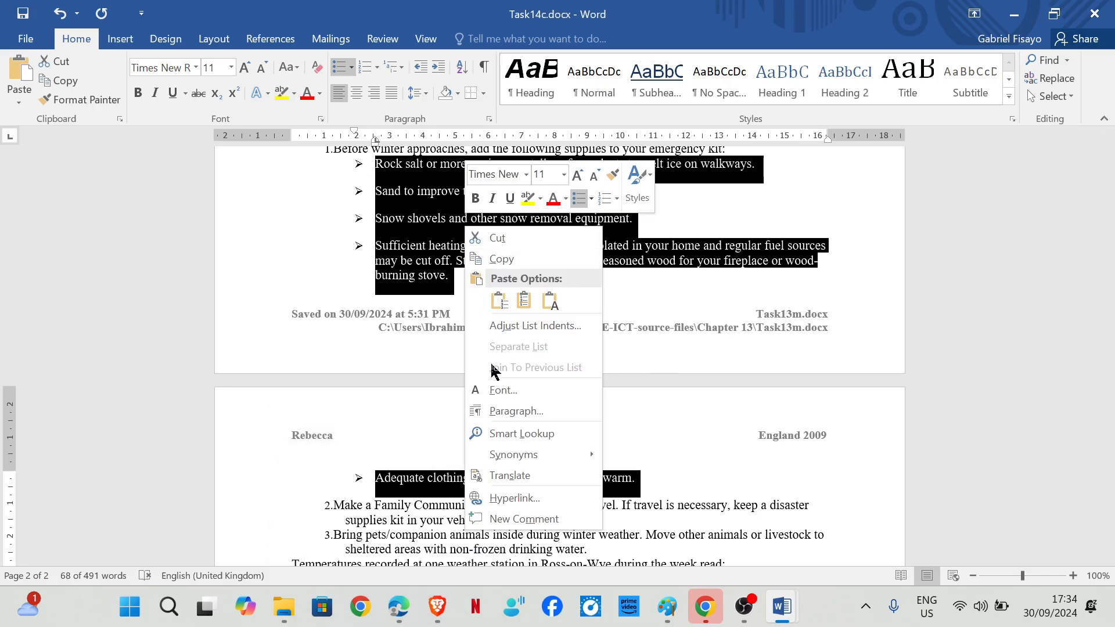
{"action": "left_click", "coordinate": [495, 411]}
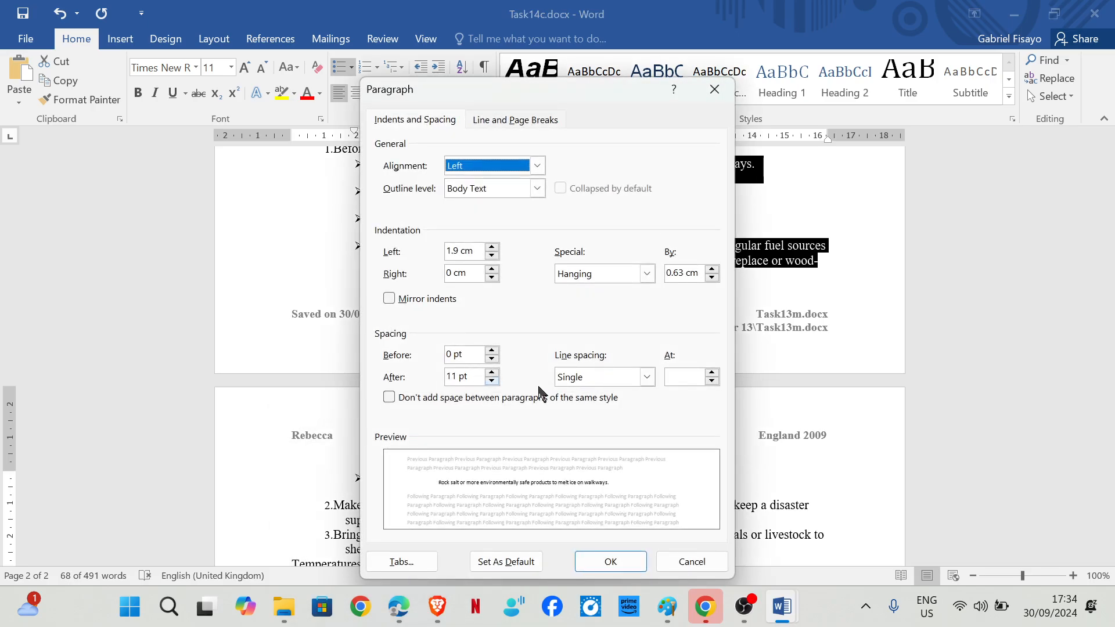
{"action": "left_click", "coordinate": [492, 381]}
{"action": "left_click", "coordinate": [493, 381]}
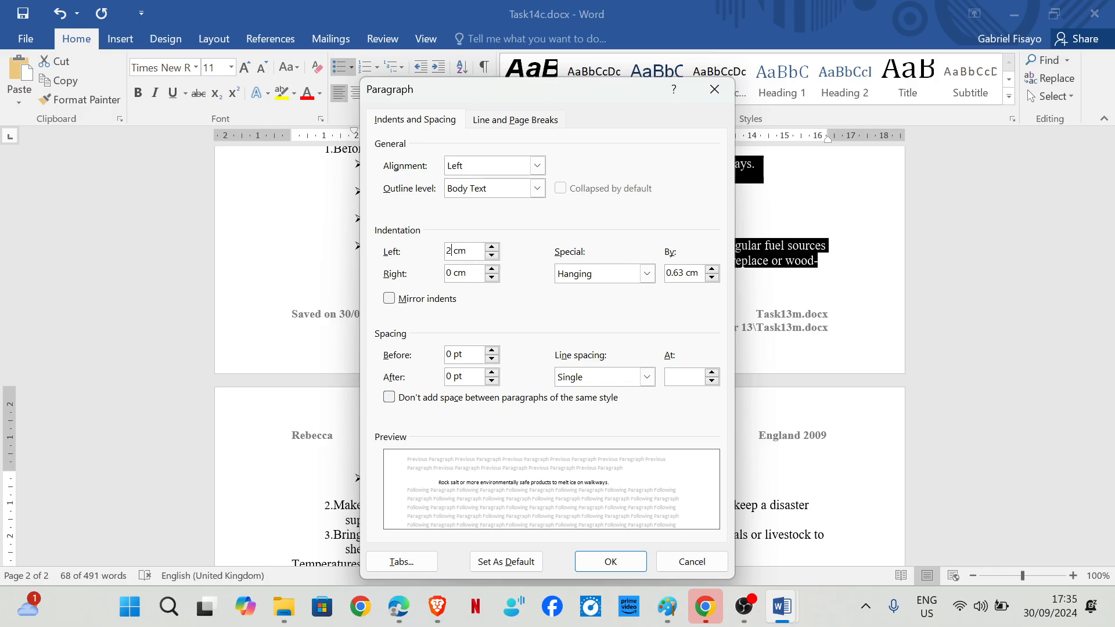
{"action": "left_click", "coordinate": [610, 561]}
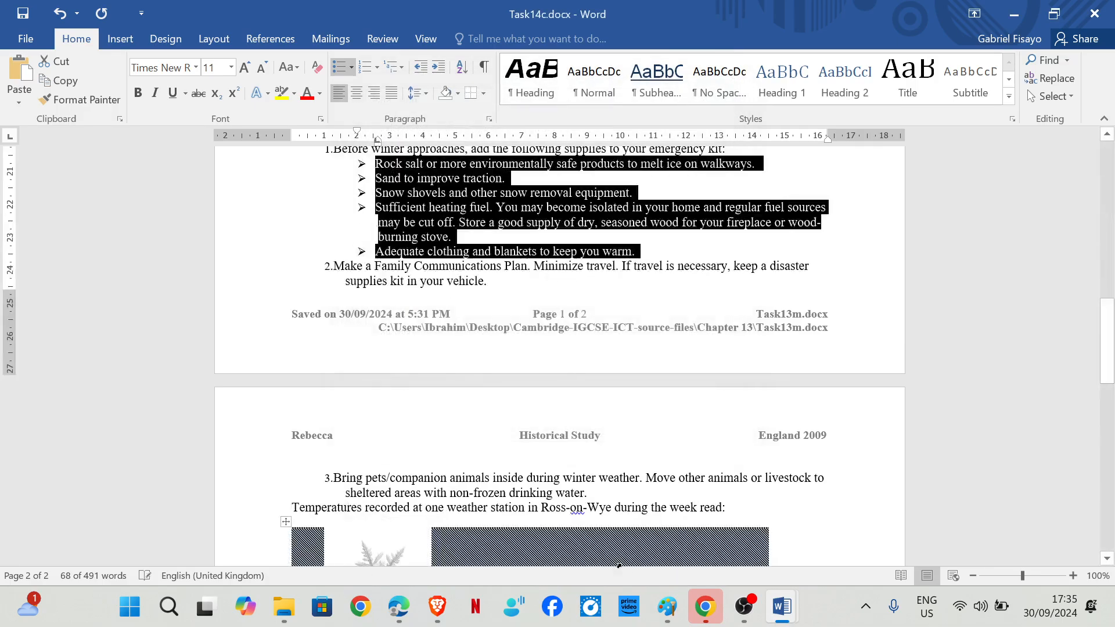
Check the required file name in Assignment 14 and save the Word document as Task14f.docx in the Chapter 14 folder.
{"action": "scroll", "coordinate": [485, 277], "scroll_direction": "up", "scroll_amount": 3}
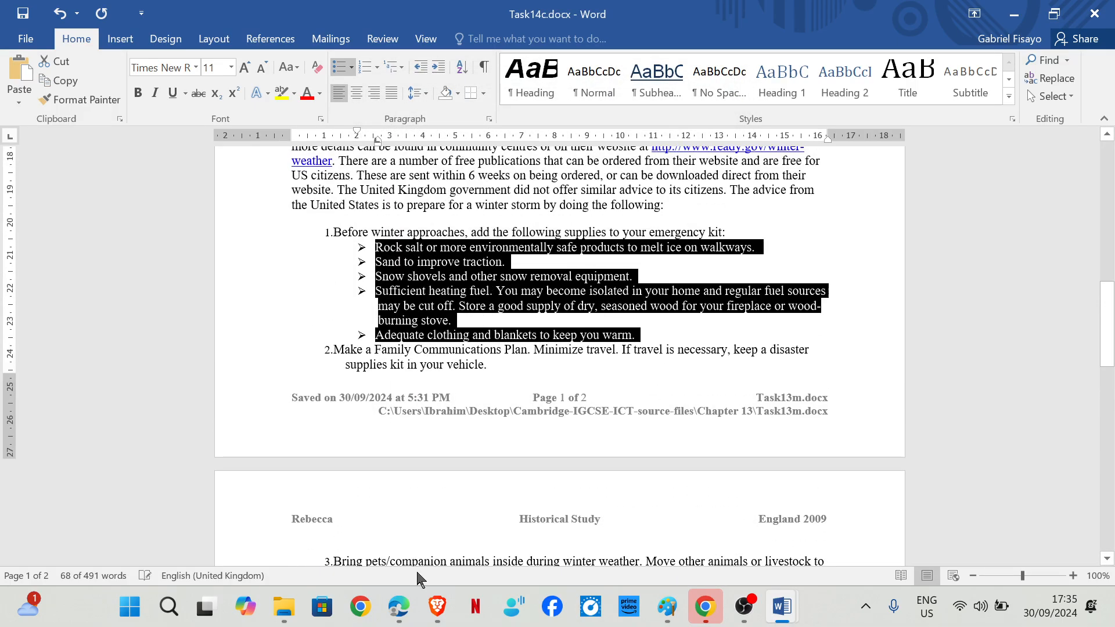
{"action": "left_click", "coordinate": [399, 606]}
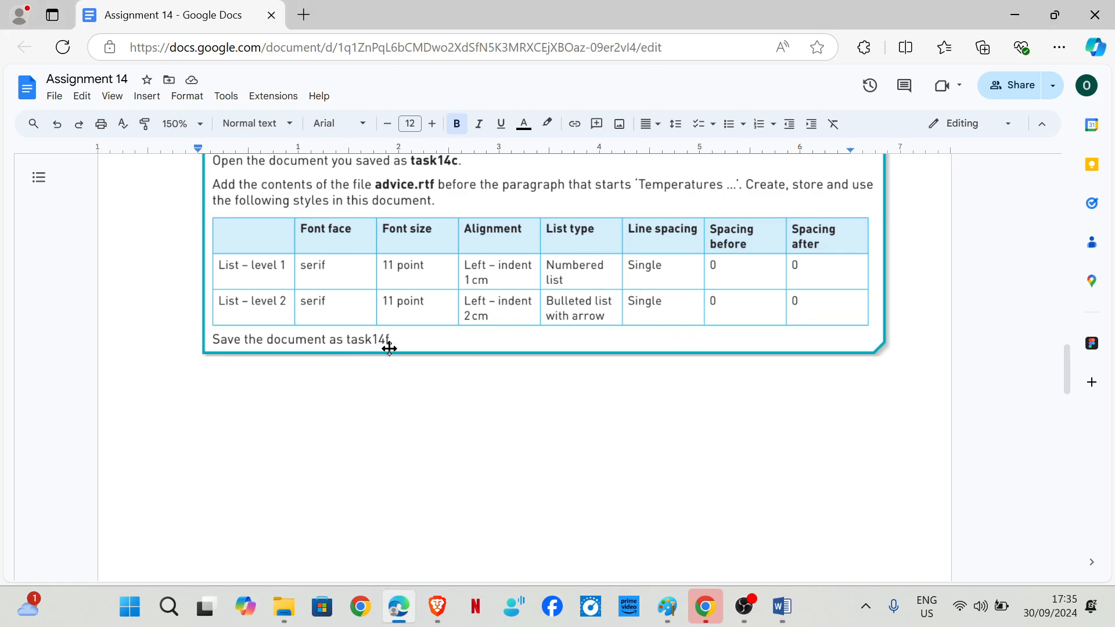
{"action": "mouse_move", "coordinate": [779, 604]}
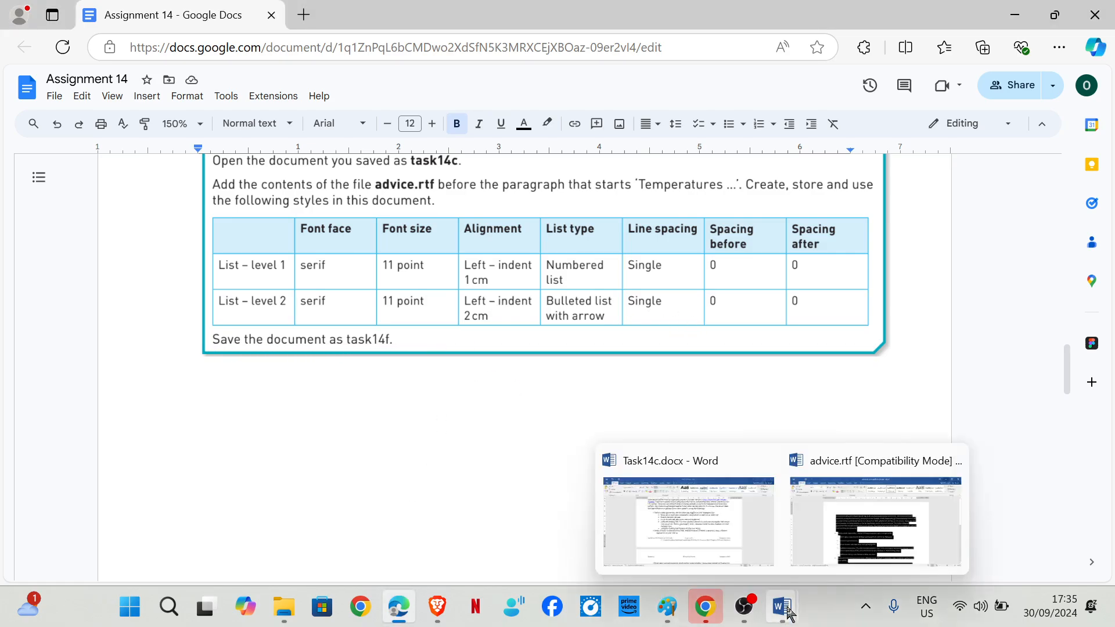
{"action": "left_click", "coordinate": [736, 530]}
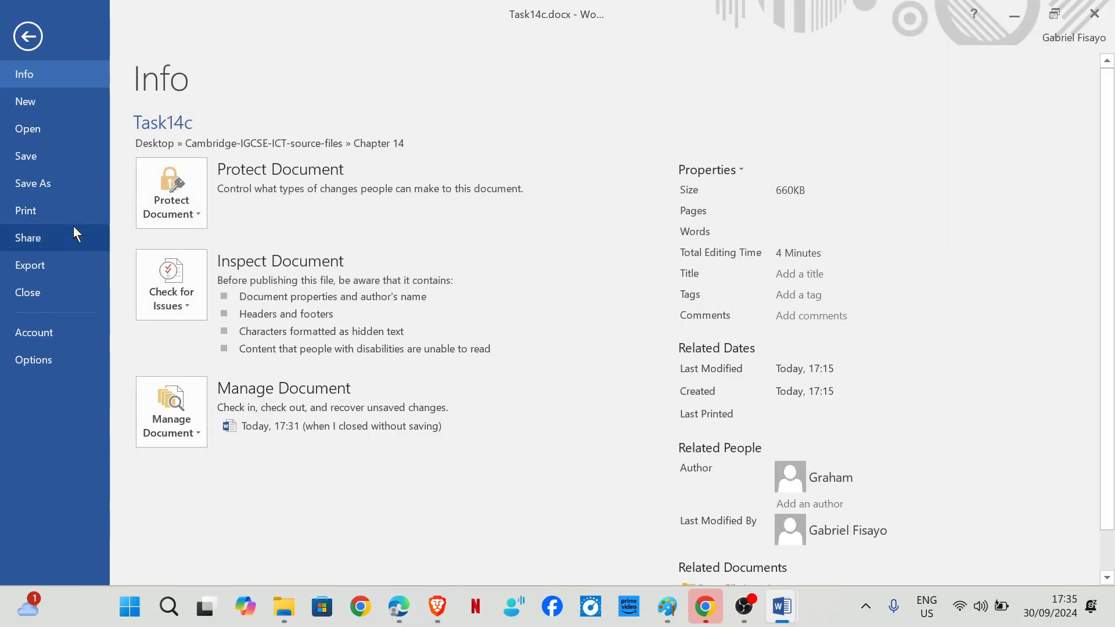
{"action": "left_click", "coordinate": [85, 182]}
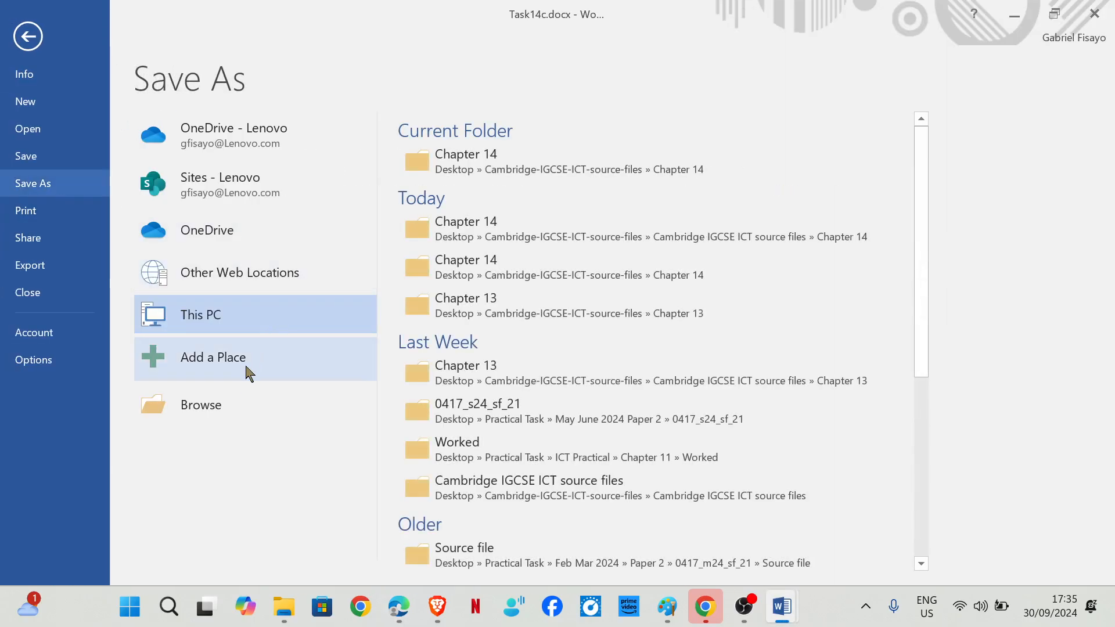
{"action": "left_click", "coordinate": [224, 403]}
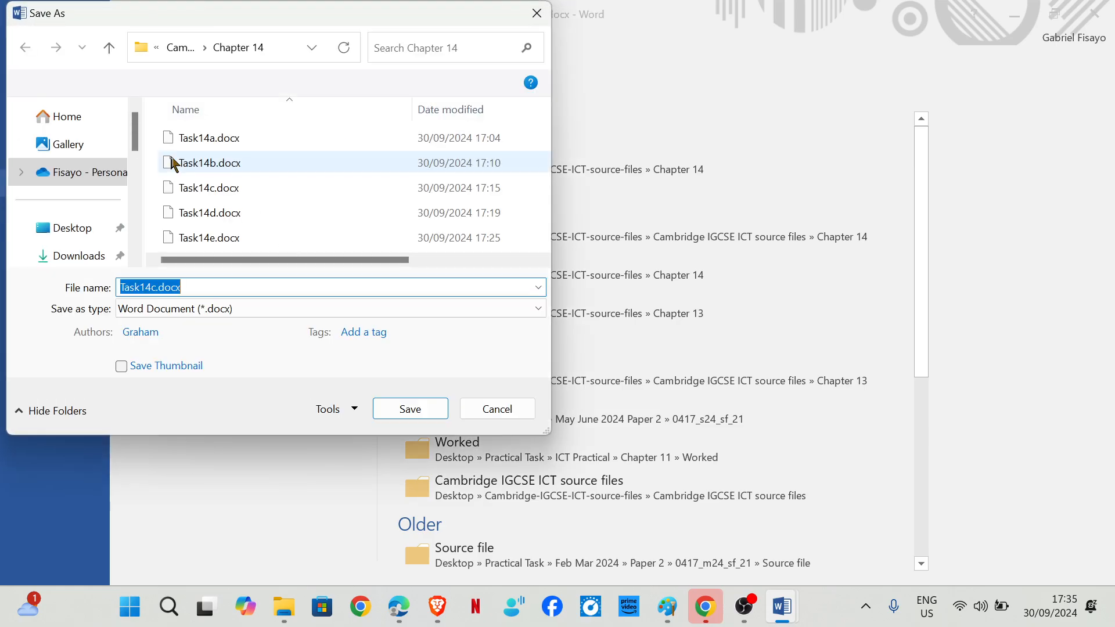
{"action": "left_click", "coordinate": [153, 285]}
{"action": "key", "text": "BackSpace"}
{"action": "type", "text": "c.do"}
{"action": "type", "text": "c"}
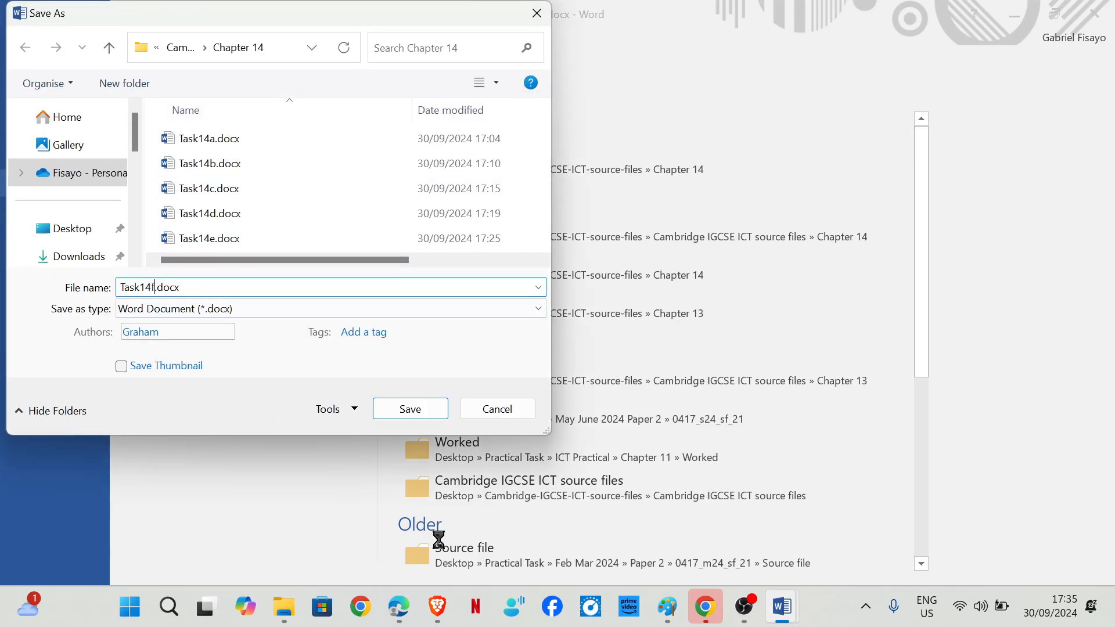
{"action": "left_click", "coordinate": [425, 412]}
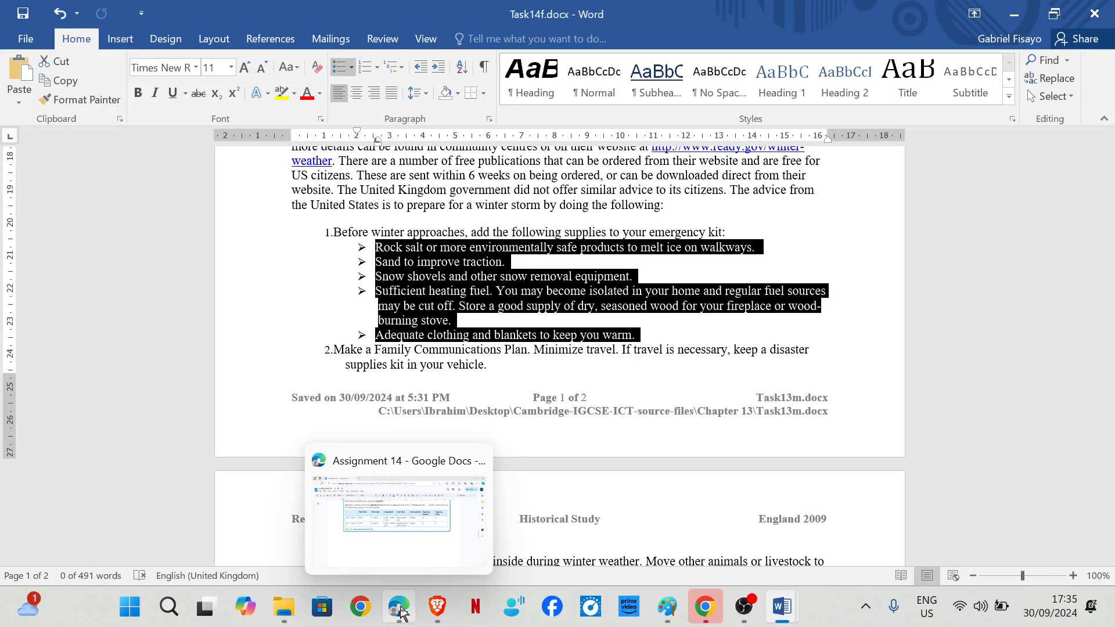
Look through the rest of Assignment 14 past Task 14f and return to Task 14a at its beginning.
{"action": "left_click", "coordinate": [397, 511]}
{"action": "scroll", "coordinate": [481, 435], "scroll_direction": "down", "scroll_amount": 10}
{"action": "scroll", "coordinate": [481, 435], "scroll_direction": "up", "scroll_amount": 20}
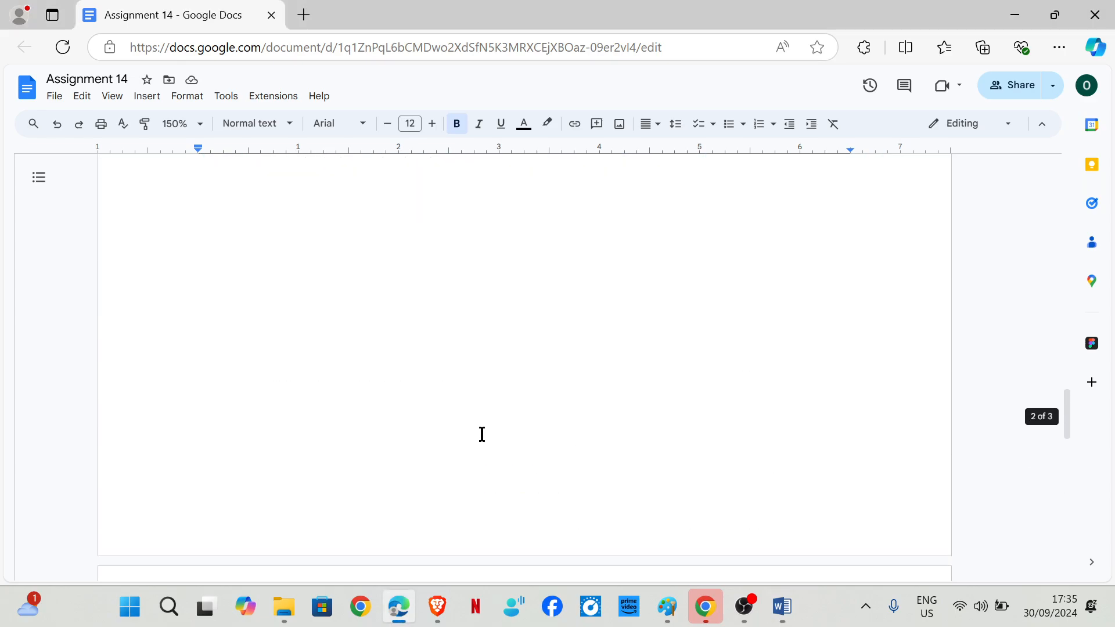
{"action": "scroll", "coordinate": [592, 341], "scroll_direction": "up", "scroll_amount": 5}
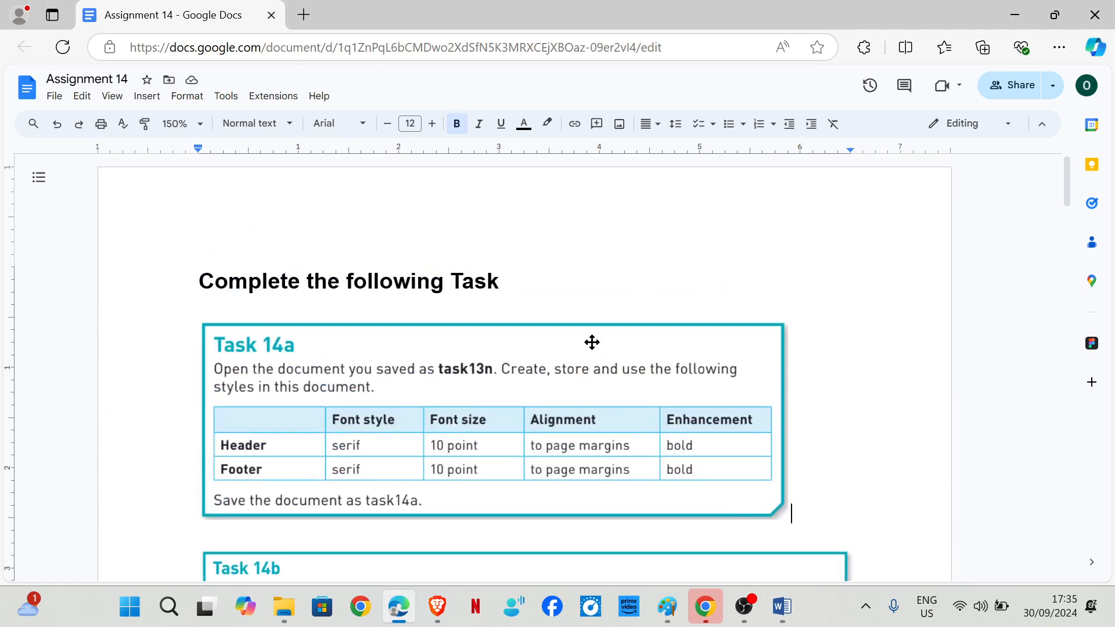